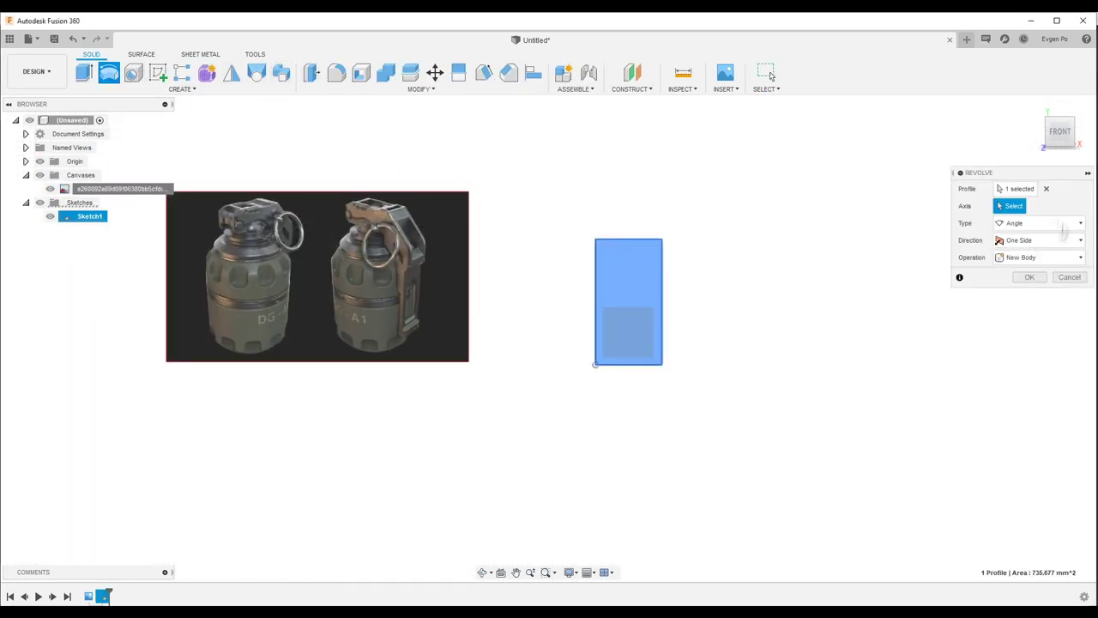
# Step: Offset the cylinder's top face by -20 mm to shorten it
pyautogui.press('q')
pyautogui.click(679, 297)
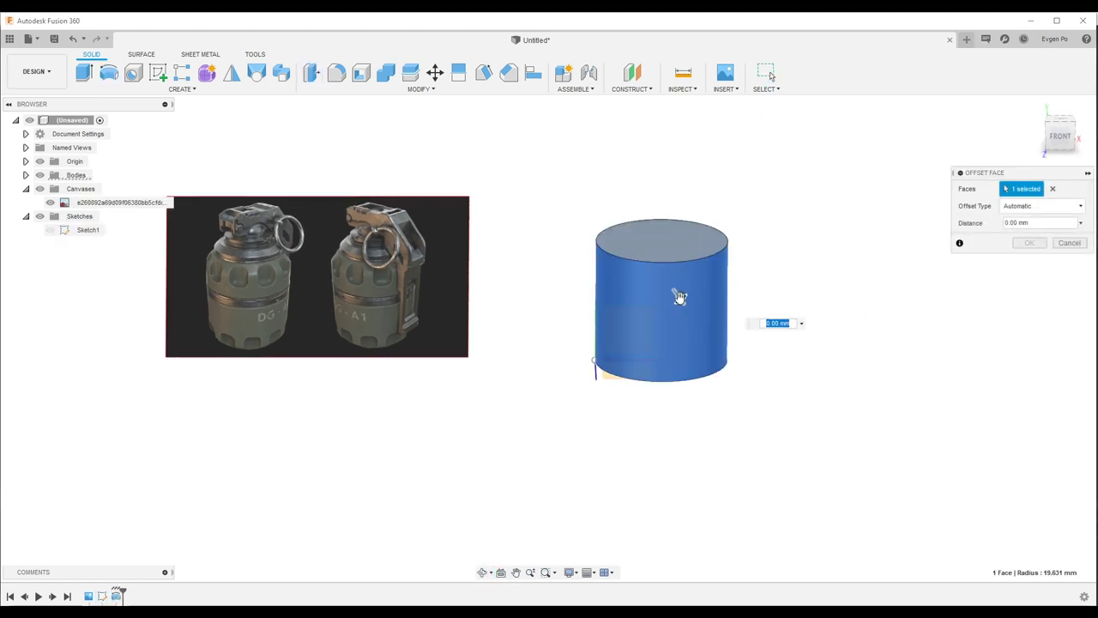
pyautogui.click(1019, 245)
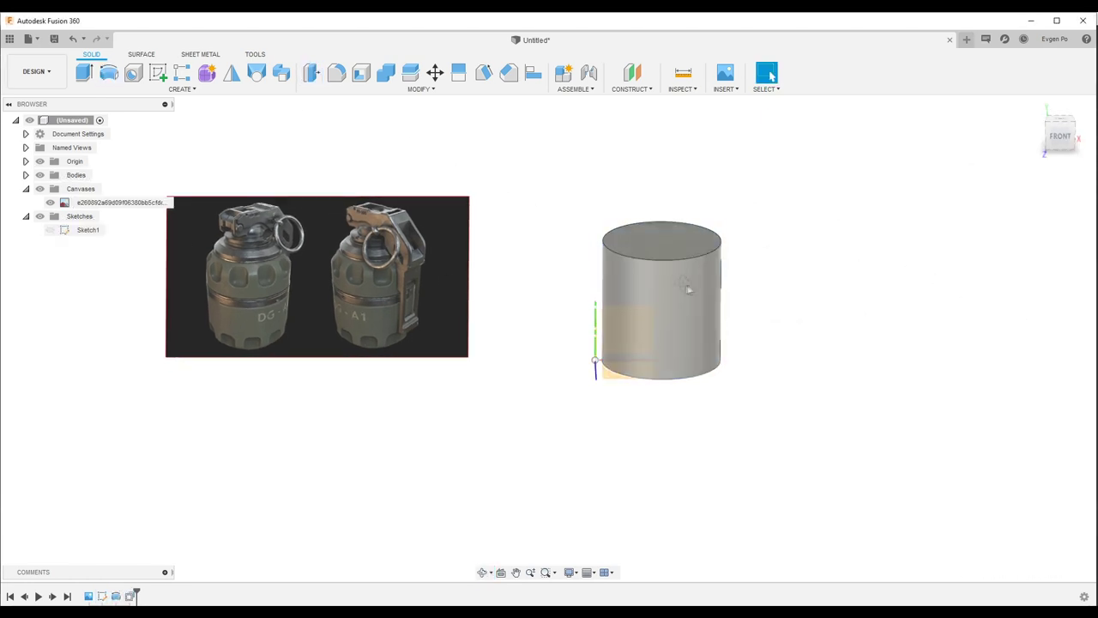
pyautogui.click(679, 246)
pyautogui.moveTo(680, 257); pyautogui.dragTo(681, 319)
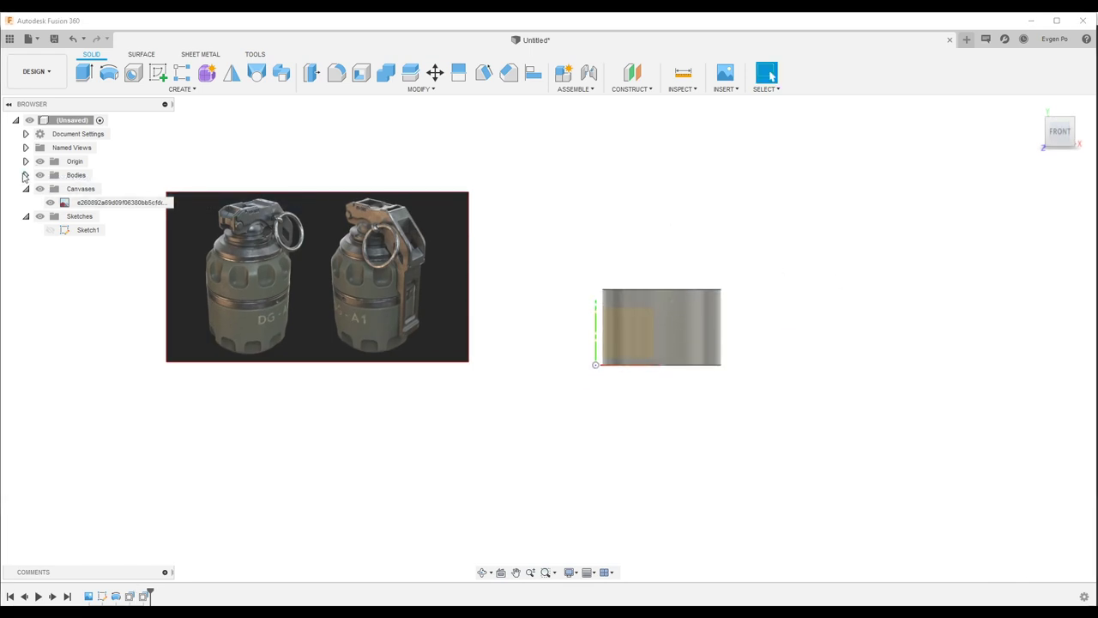
# Step: Copy Body2 and move it 21 mm up, stacked above the first cylinder
pyautogui.click(25, 175)
pyautogui.click(86, 188)
pyautogui.press('m')
pyautogui.moveTo(604, 329); pyautogui.dragTo(602, 257)
pyautogui.scroll(3, 652, 300)
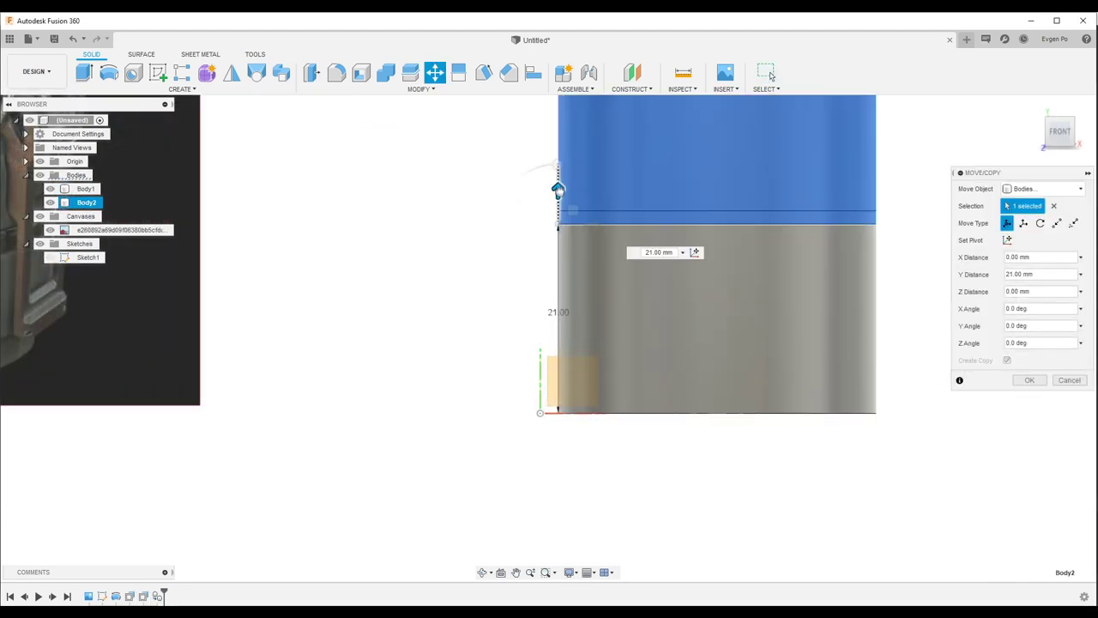
pyautogui.scroll(-2, 779, 427)
pyautogui.click(1029, 381)
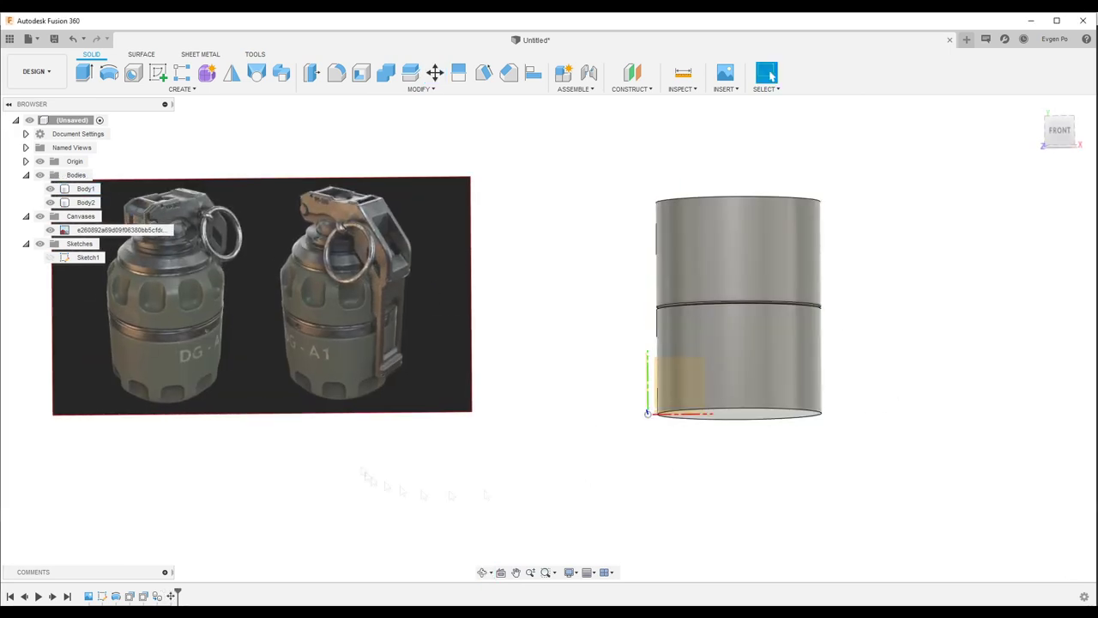
# Step: Chamfer the top and bottom end edges 5 mm and round them with 3 mm fillets
pyautogui.click(509, 74)
pyautogui.click(723, 201)
pyautogui.click(818, 417)
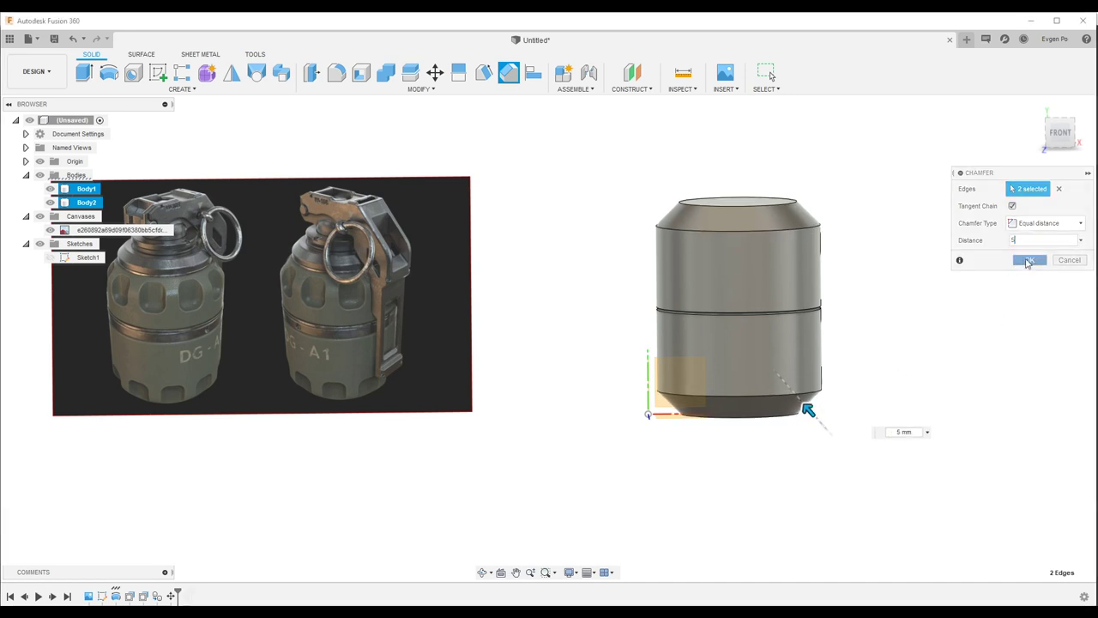
pyautogui.press('f')
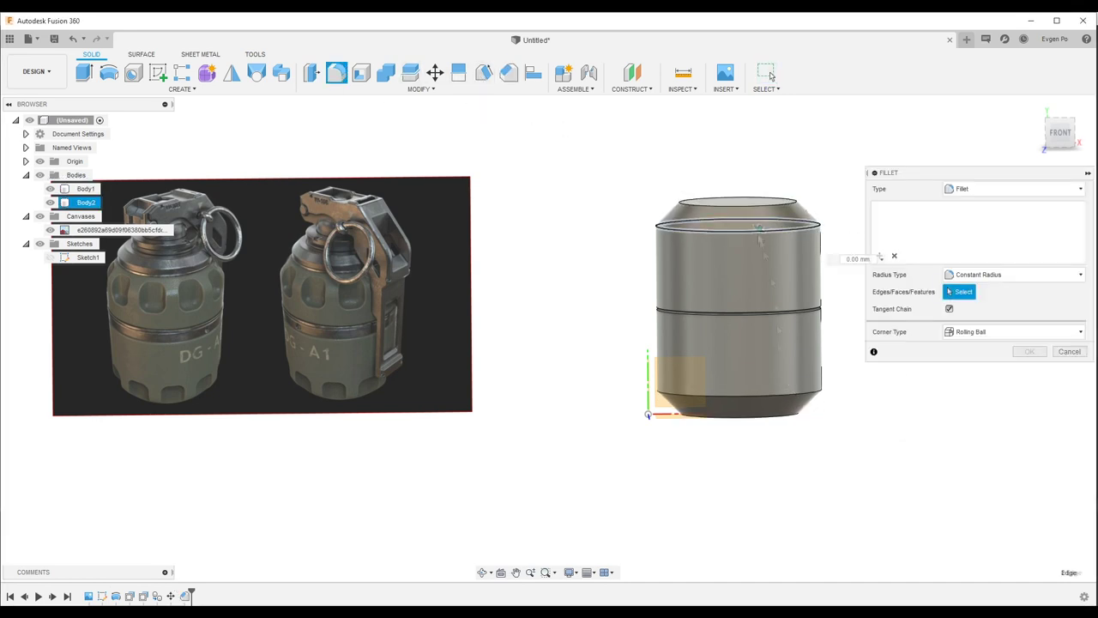
pyautogui.click(772, 392)
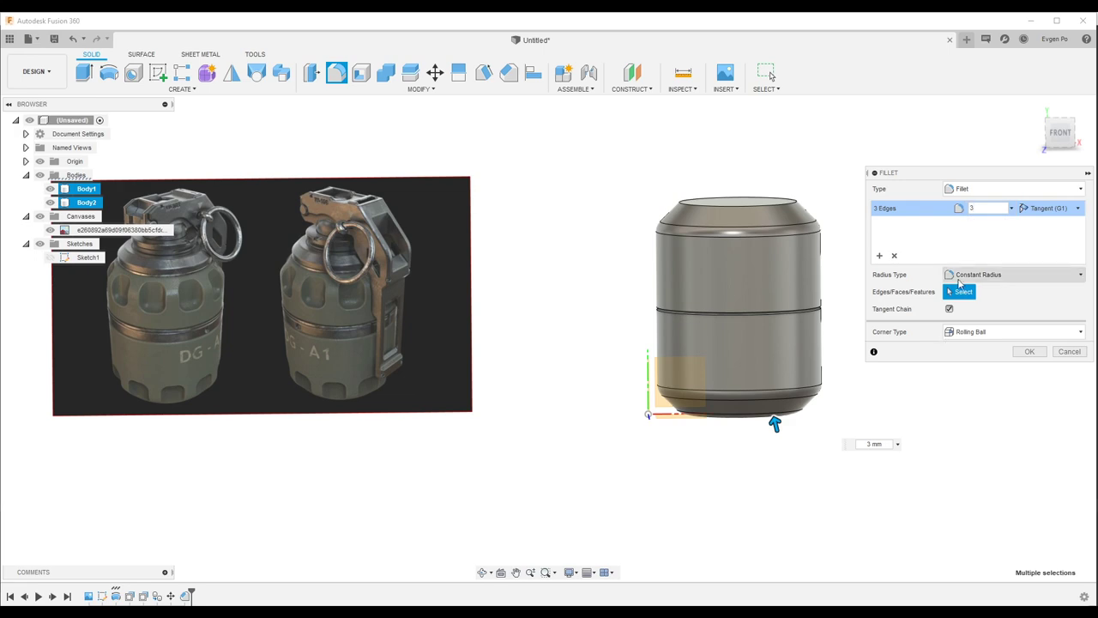
pyautogui.moveTo(984, 361)
pyautogui.keyDown('shift'); pyautogui.mouseDown(button='middle')
pyautogui.moveTo(277, 321)
pyautogui.moveTo(333, 350)
pyautogui.mouseUp(button='middle'); pyautogui.keyUp('shift')
# Step: Start a sketch on the bottom face and project the body's edges into it
pyautogui.click(756, 381)
pyautogui.press('p')
pyautogui.click(530, 343)
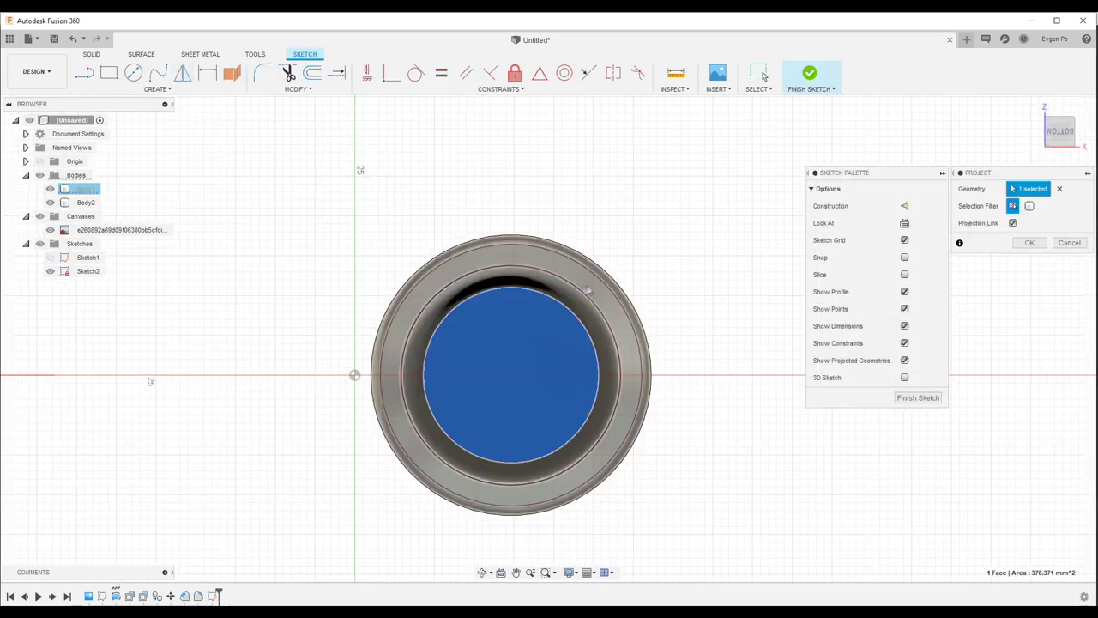
pyautogui.scroll(5, 581, 282)
pyautogui.click(1034, 243)
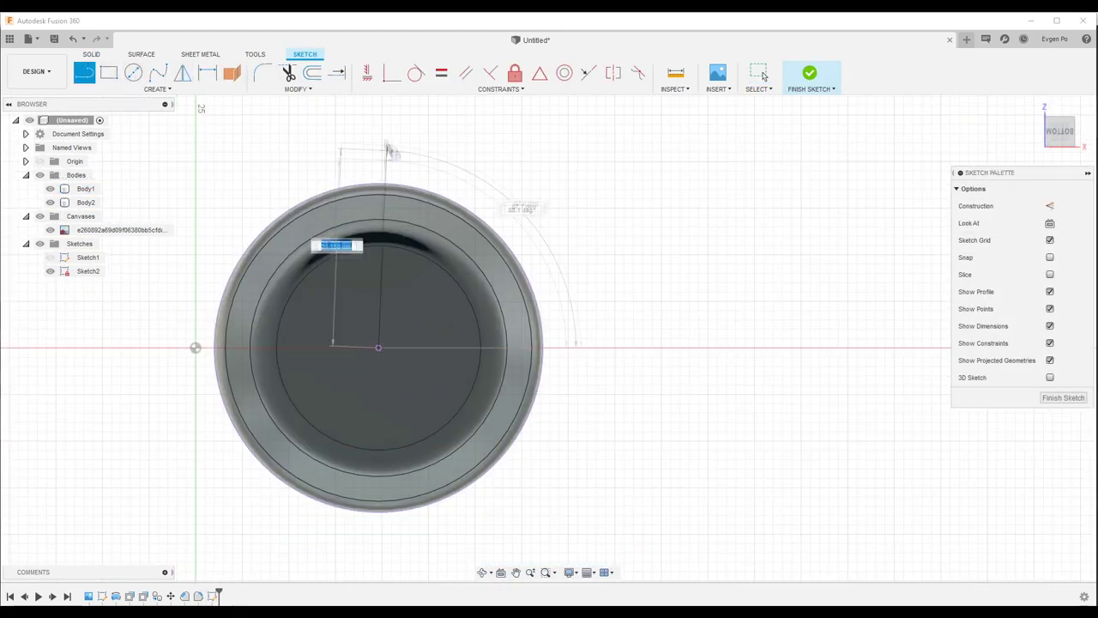
# Step: Draw the notch spline with a horizontal end tangent and mirror it across the centre line
pyautogui.click(159, 75)
pyautogui.scroll(-5, 606, 346)
pyautogui.scroll(-3, 549, 361)
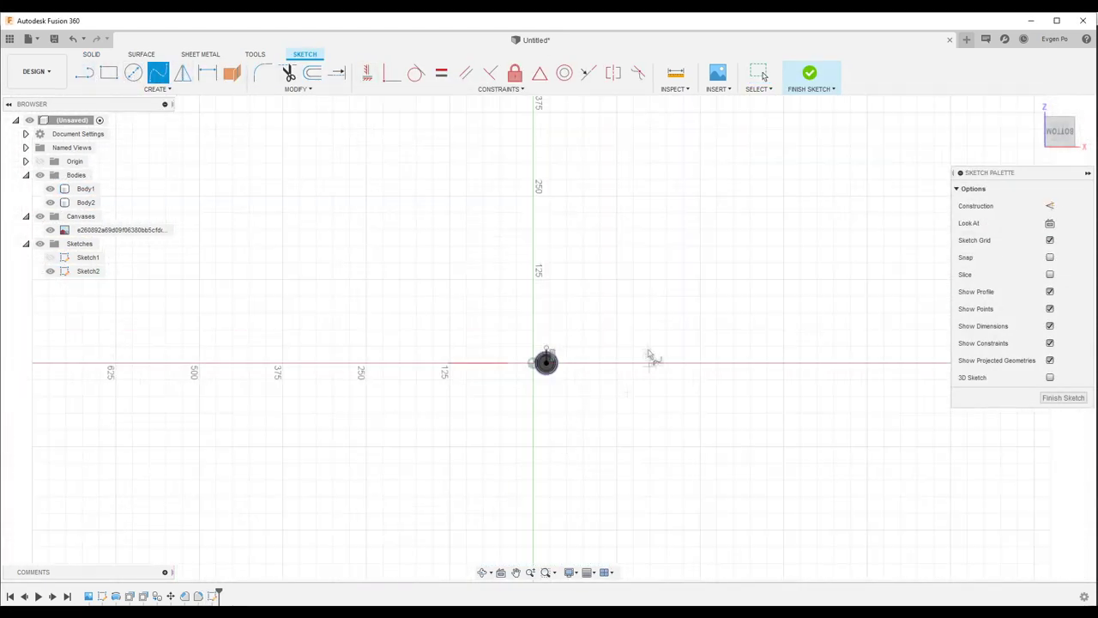
pyautogui.scroll(8, 417, 352)
pyautogui.scroll(2, 412, 324)
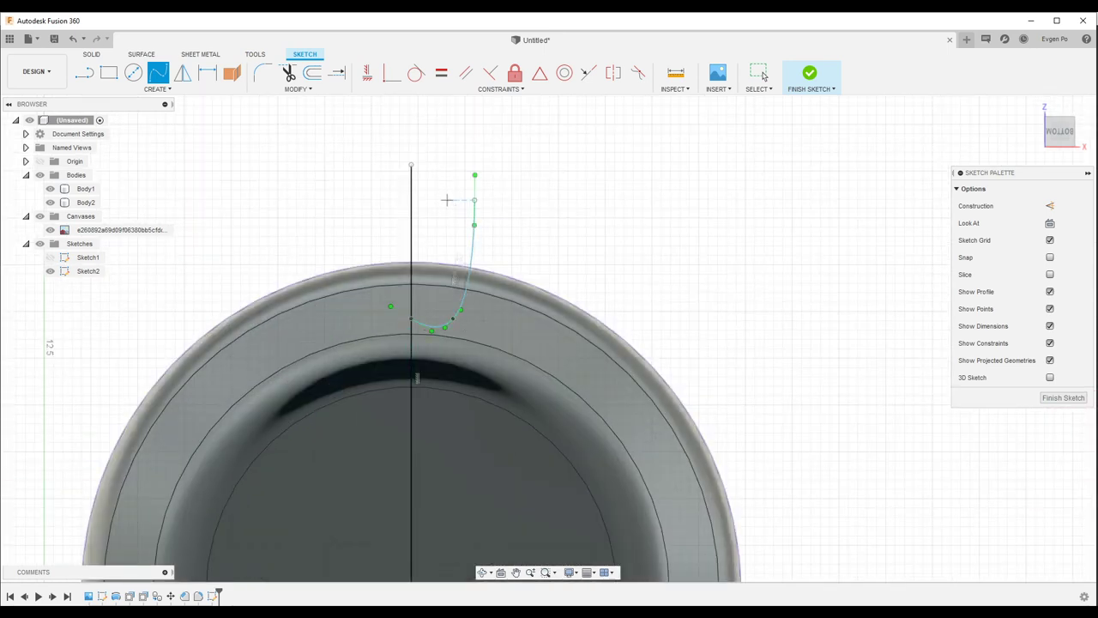
pyautogui.click(373, 78)
pyautogui.click(432, 330)
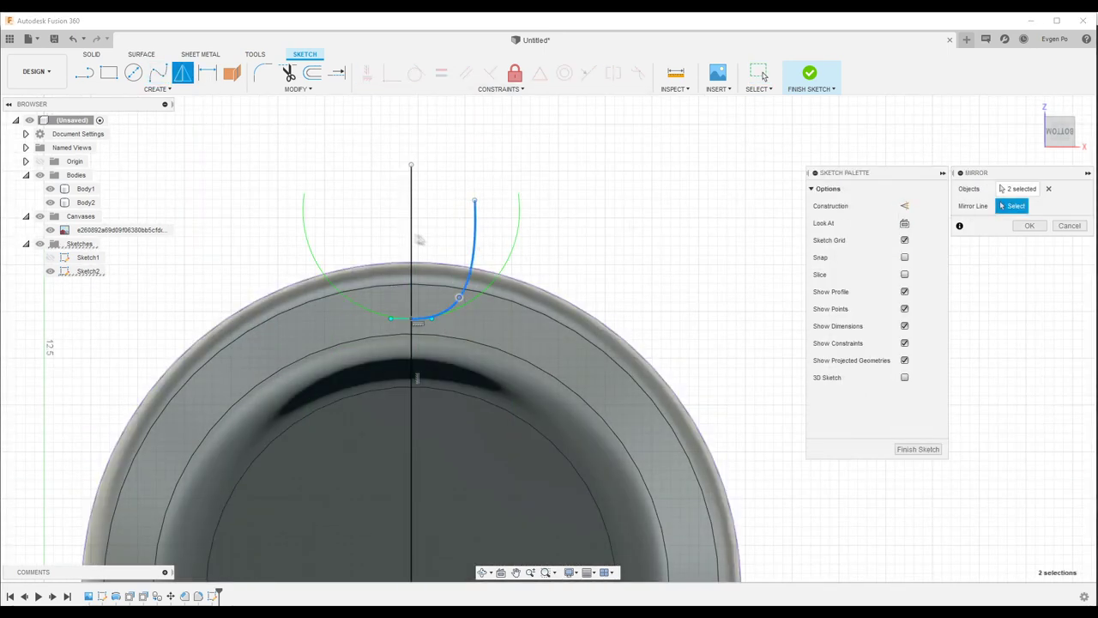
pyautogui.press('Escape')
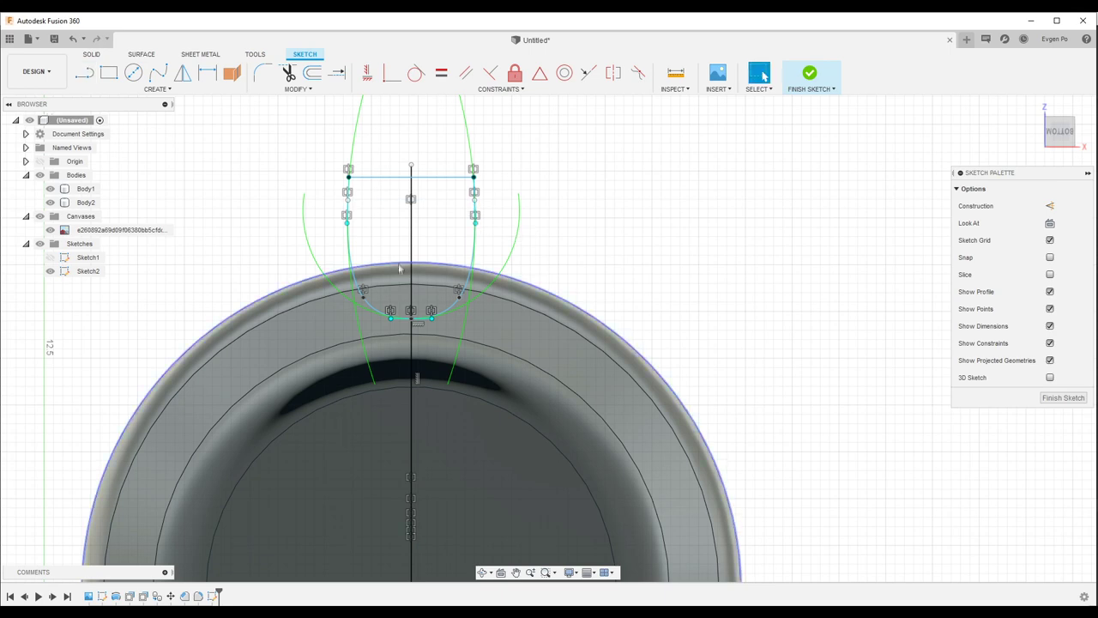
pyautogui.scroll(2, 459, 221)
pyautogui.click(480, 161)
pyautogui.click(485, 199)
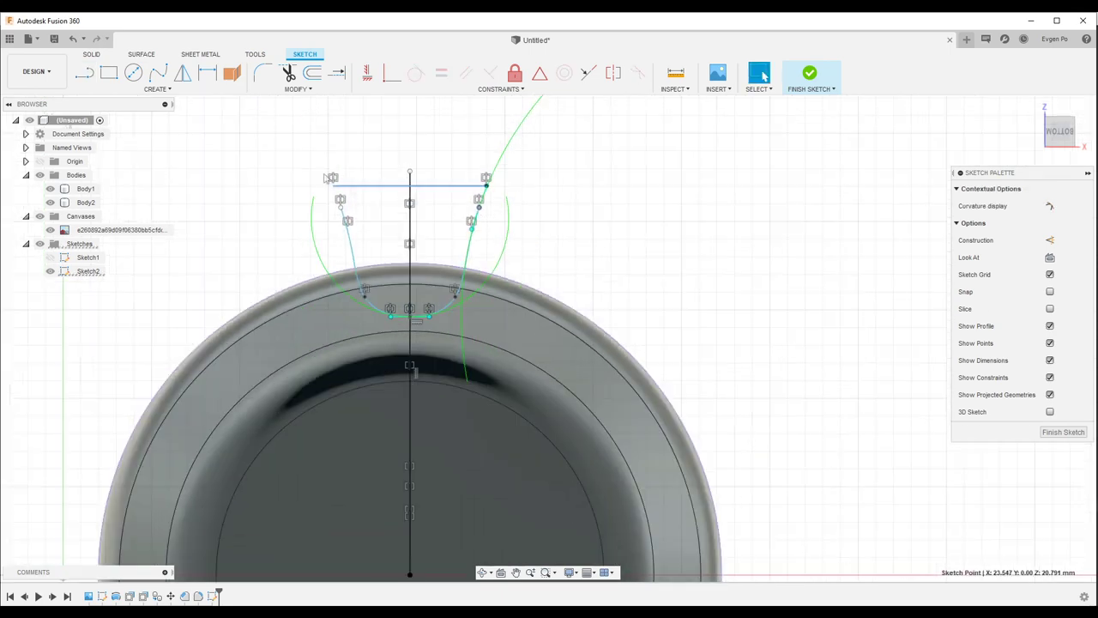
pyautogui.moveTo(522, 225)
pyautogui.keyDown('shift'); pyautogui.mouseDown(button='middle')
pyautogui.moveTo(503, 232)
pyautogui.moveTo(762, 75)
pyautogui.mouseUp(button='middle'); pyautogui.keyUp('shift')
# Step: Extrude the notch profile a fixed distance as a cut into the body
pyautogui.click(87, 72)
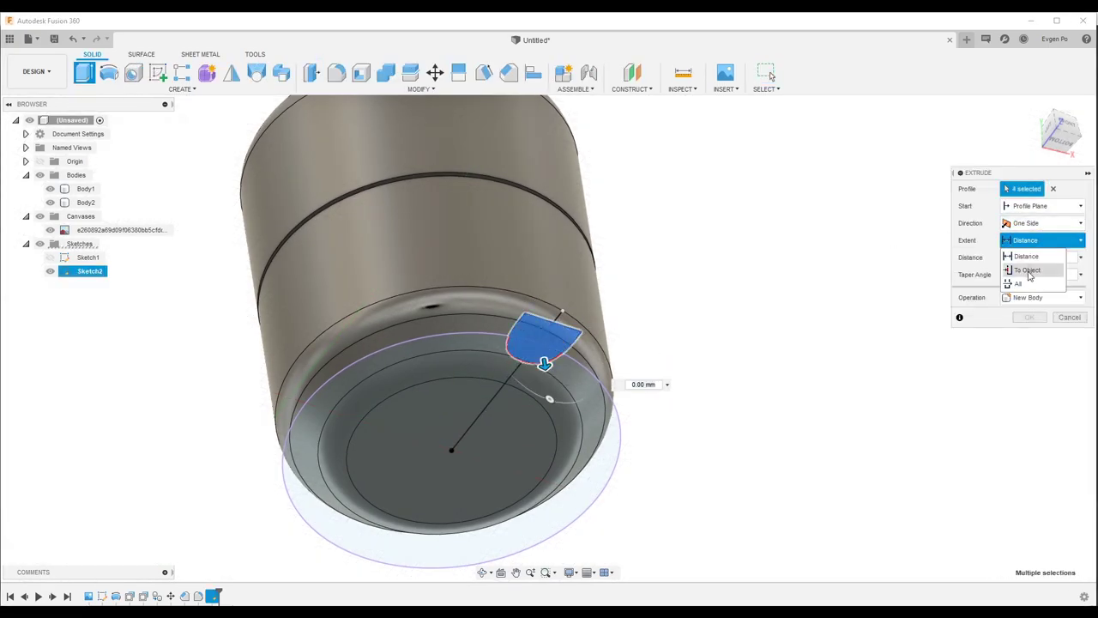
pyautogui.click(1029, 270)
pyautogui.keyDown('shift'); pyautogui.moveTo(550, 360); pyautogui.dragTo(591, 344, button='middle'); pyautogui.keyUp('shift')
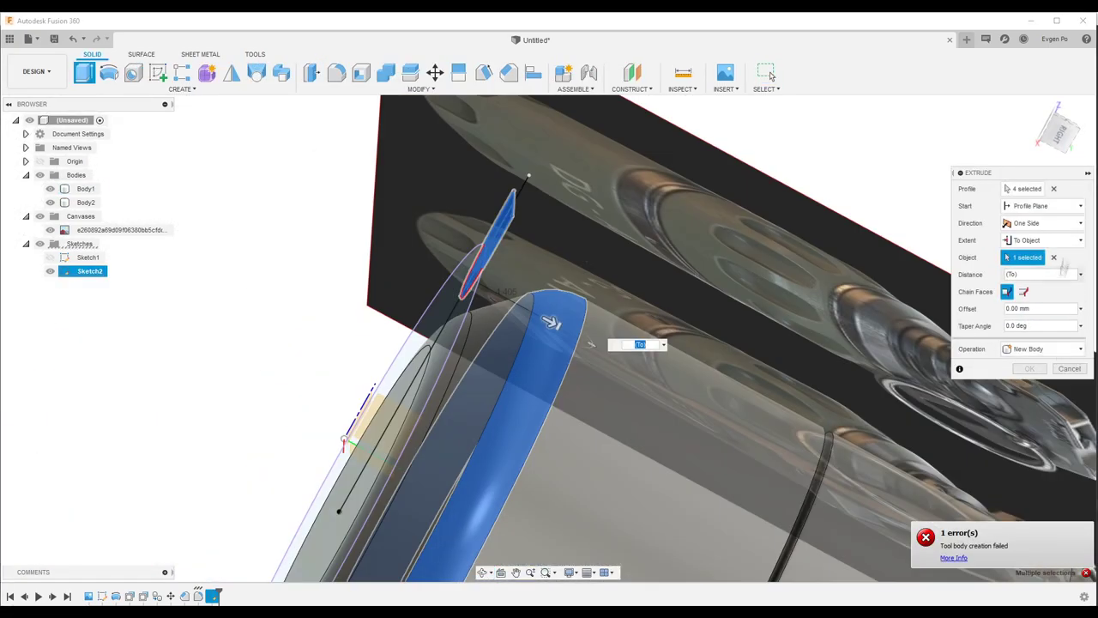
pyautogui.click(1046, 257)
pyautogui.click(1043, 206)
pyautogui.click(1034, 248)
pyautogui.moveTo(521, 282)
pyautogui.keyDown('shift'); pyautogui.mouseDown(button='middle')
pyautogui.moveTo(600, 369)
pyautogui.moveTo(829, 370)
pyautogui.mouseUp(button='middle'); pyautogui.keyUp('shift')
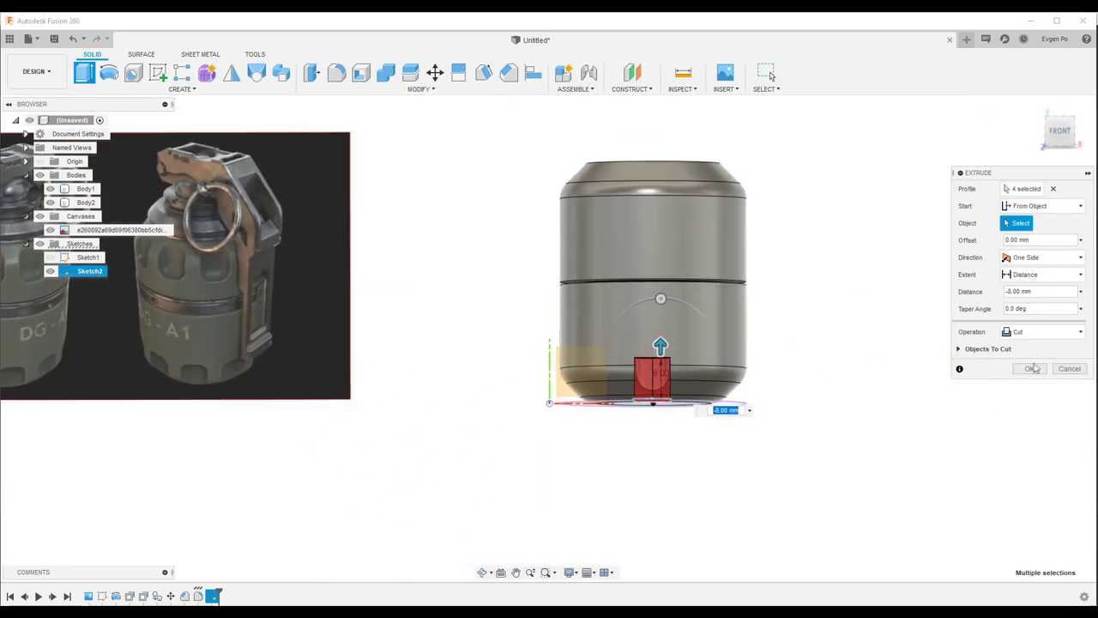
pyautogui.press('Return')
# Step: Fillet the notch's top edges and offset the notch face -10 mm
pyautogui.scroll(5, 679, 385)
pyautogui.keyDown('shift'); pyautogui.click(672, 283); pyautogui.keyUp('shift')
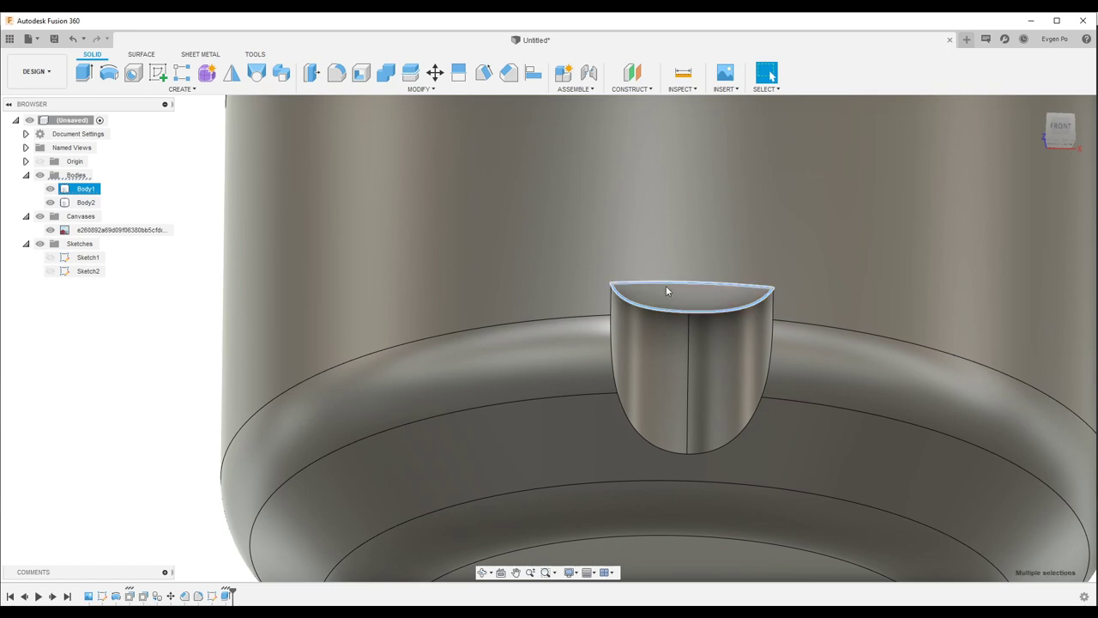
pyautogui.press('f')
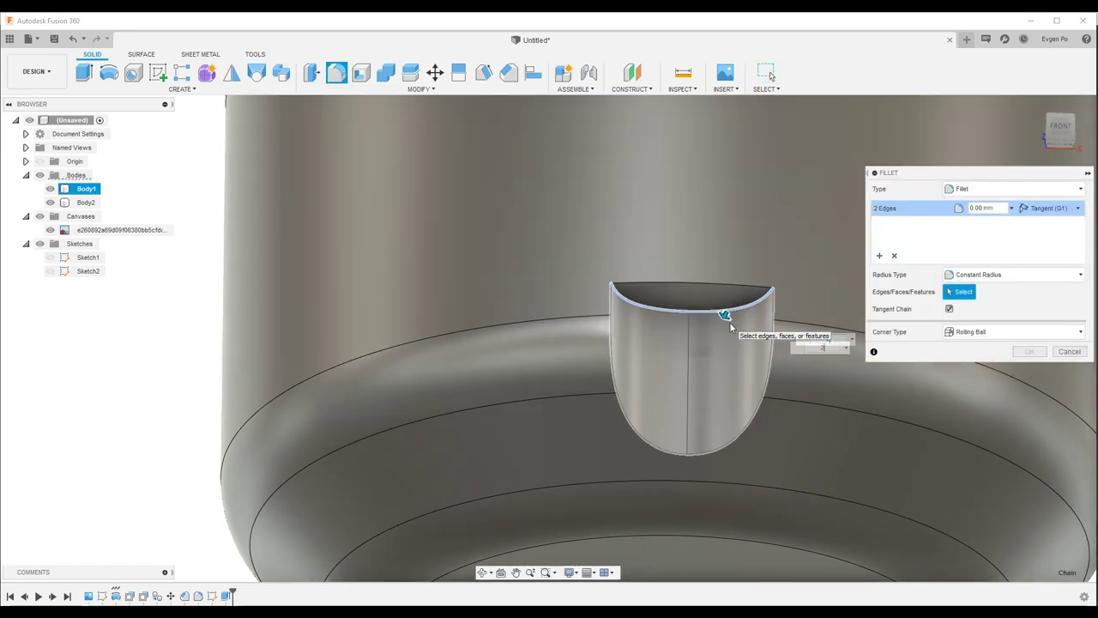
pyautogui.keyDown('shift'); pyautogui.moveTo(728, 314); pyautogui.dragTo(536, 279, button='middle'); pyautogui.keyUp('shift')
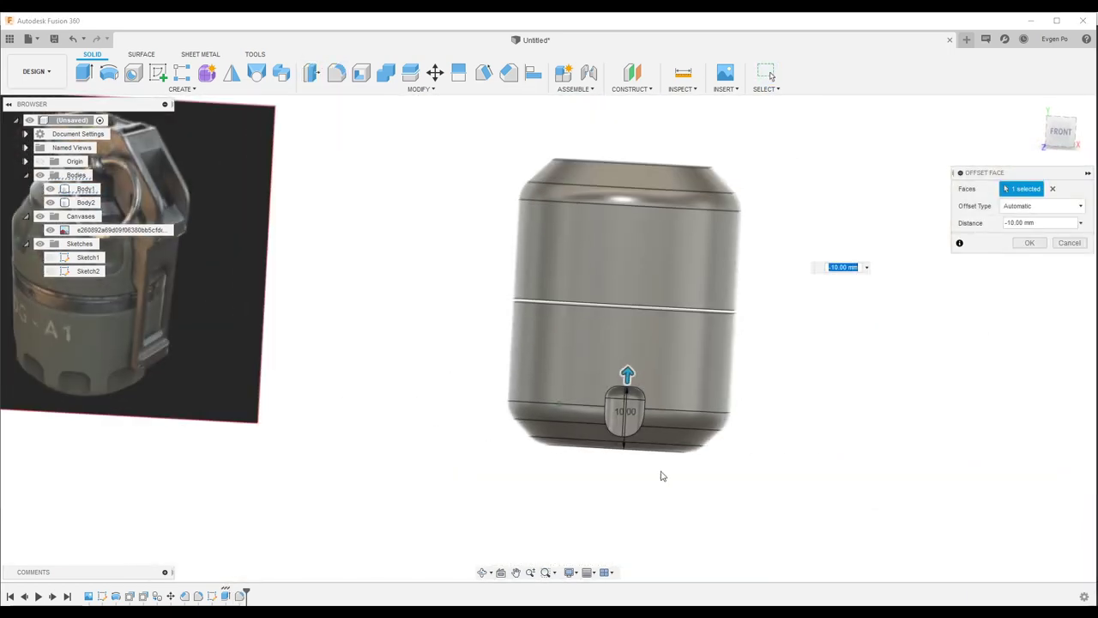
pyautogui.click(1030, 243)
# Step: Circular-pattern the notch faces into 9 recesses around the bottom edge
pyautogui.click(182, 88)
pyautogui.click(206, 371)
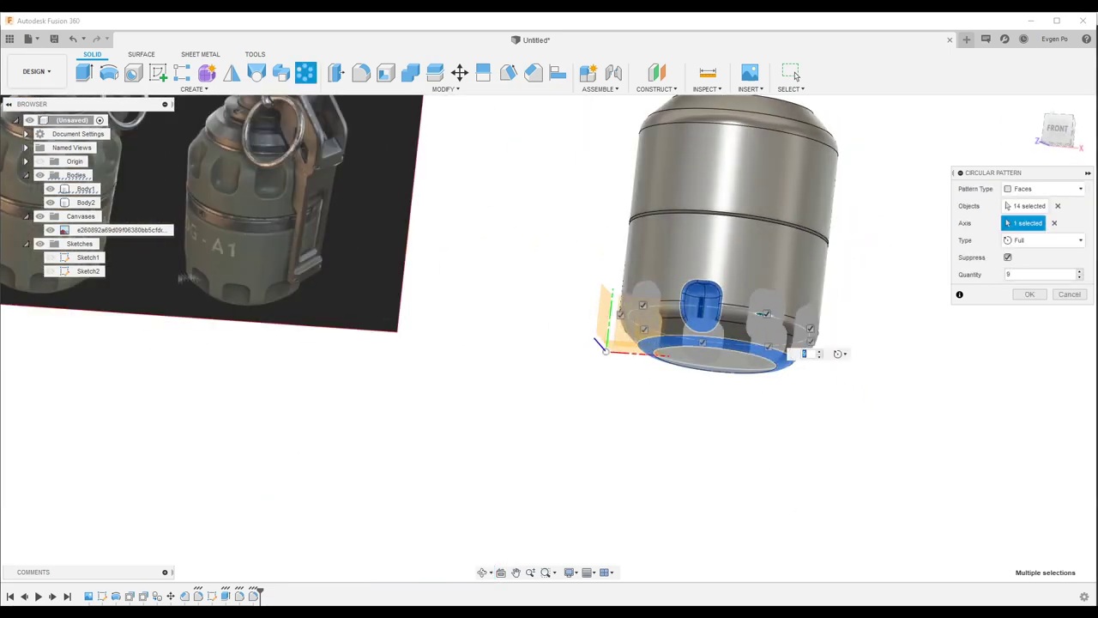
pyautogui.click(1027, 297)
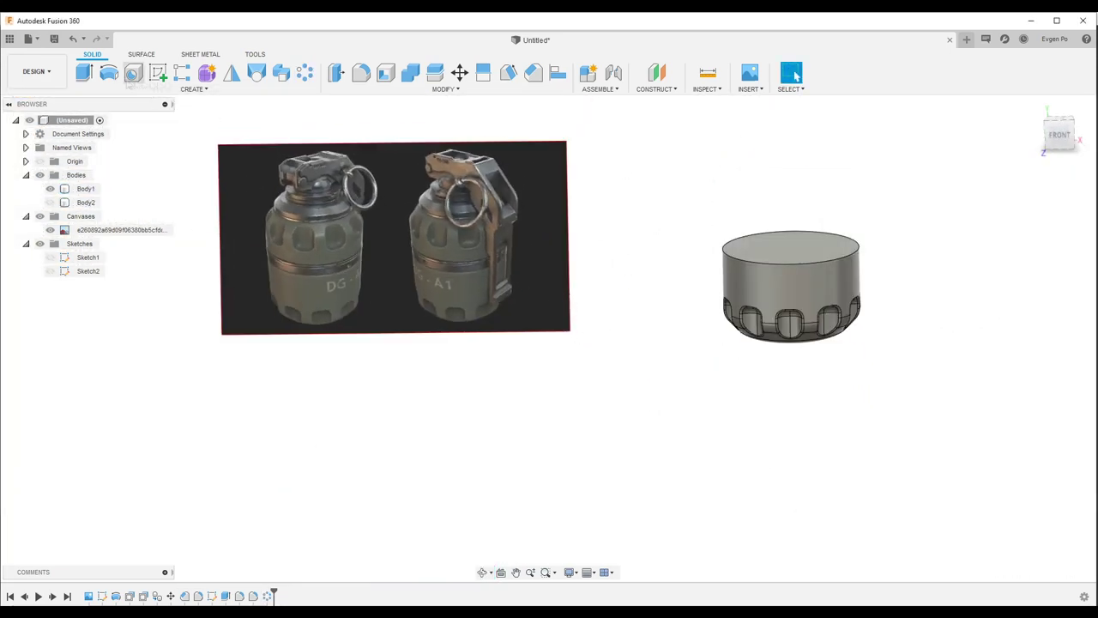
# Step: Mirror a copy of the lower body and move the new body into place
pyautogui.click(828, 256)
pyautogui.press('Return')
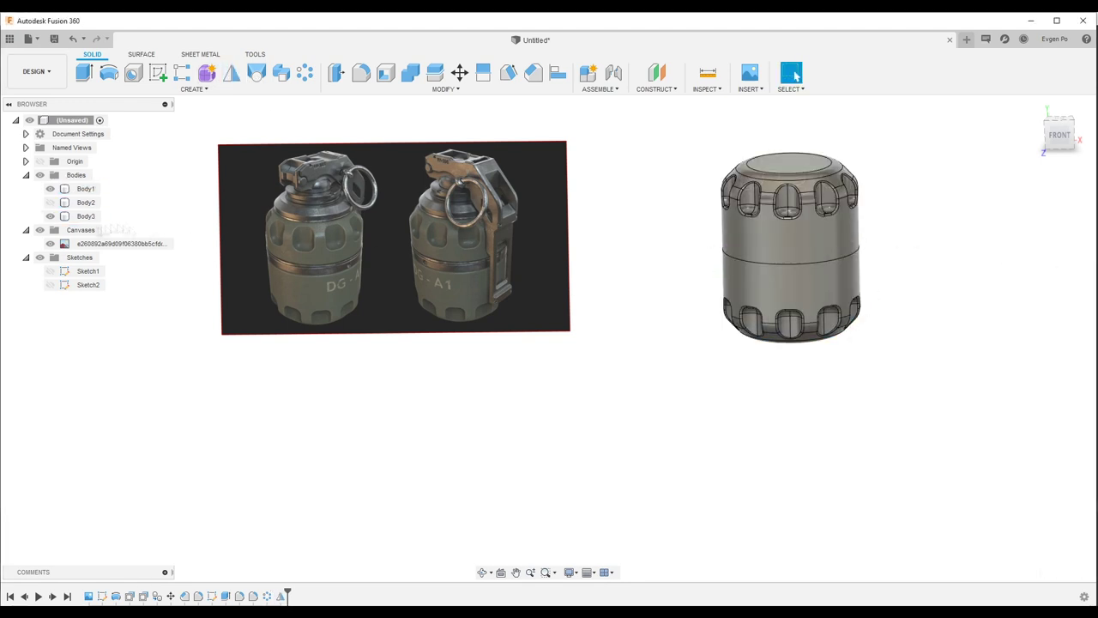
pyautogui.press('m')
pyautogui.press('Return')
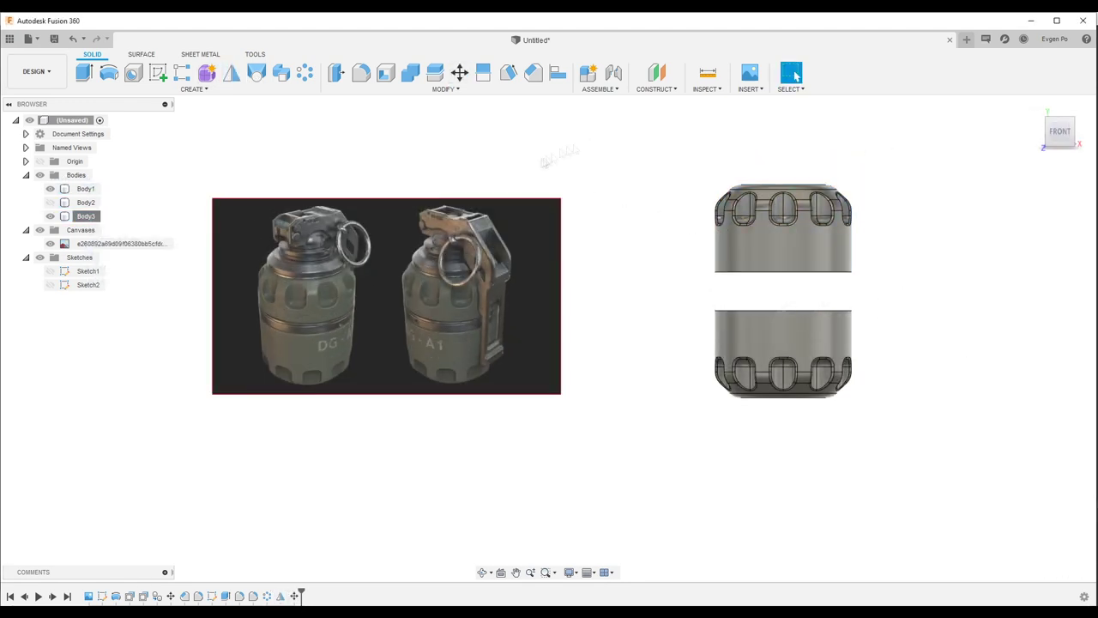
# Step: Raise the lower body's top face by 4 mm
pyautogui.press('m')
pyautogui.scroll(3, 783, 343)
pyautogui.click(783, 283)
pyautogui.moveTo(793, 266); pyautogui.dragTo(793, 246)
pyautogui.scroll(2, 796, 246)
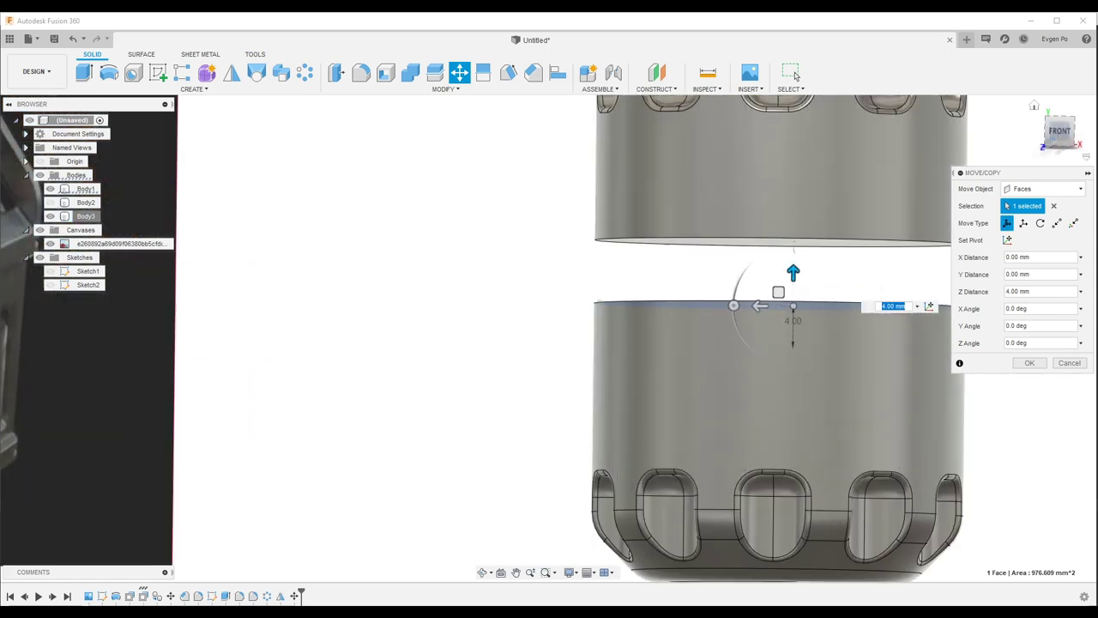
pyautogui.press('Return')
# Step: Measure the gap between the two bodies' facing faces
pyautogui.click(711, 77)
pyautogui.click(686, 214)
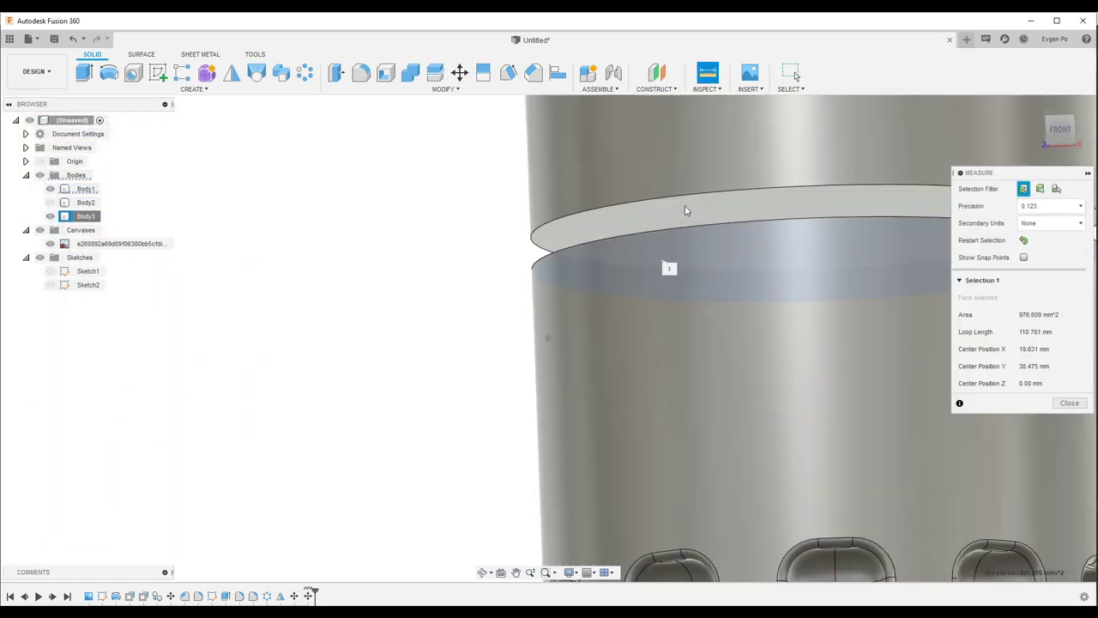
pyautogui.scroll(-5, 807, 257)
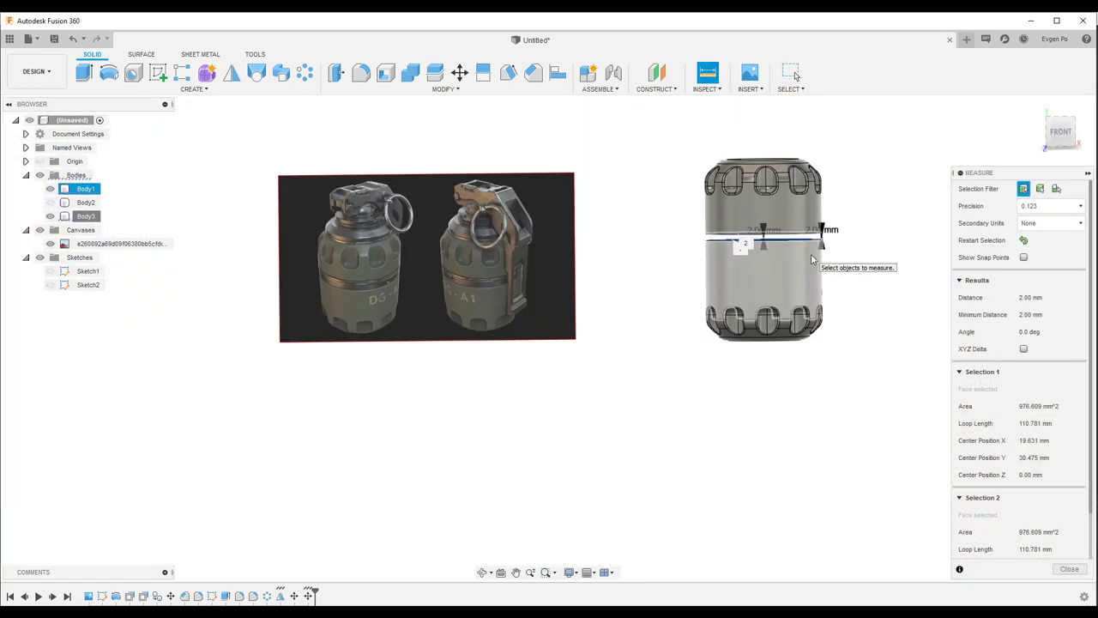
pyautogui.click(1069, 569)
pyautogui.scroll(5, 458, 281)
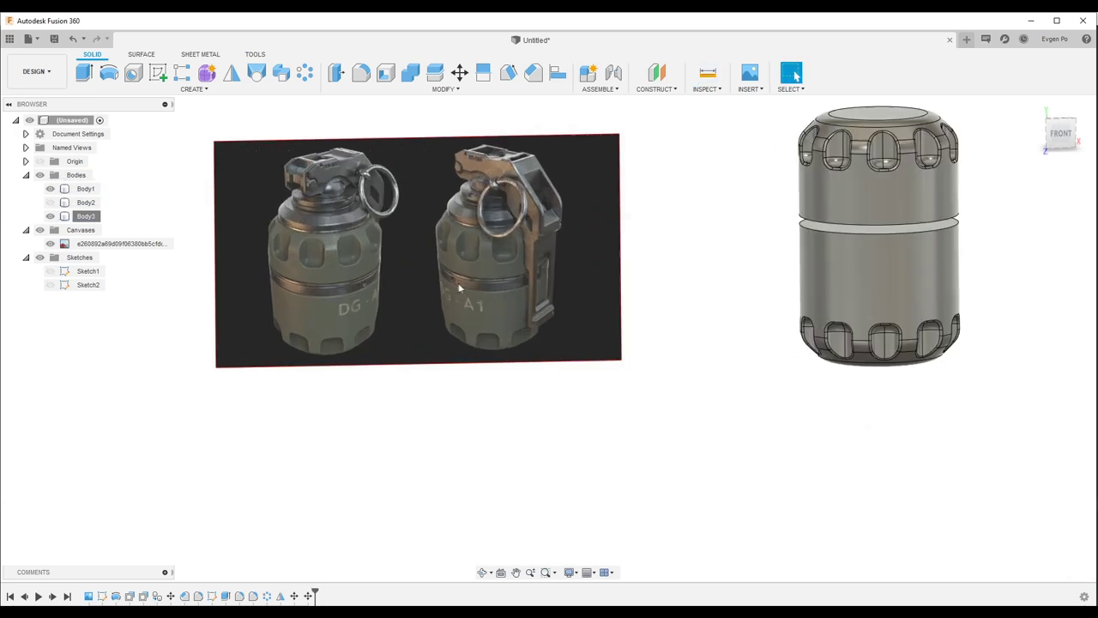
pyautogui.scroll(-5, 529, 266)
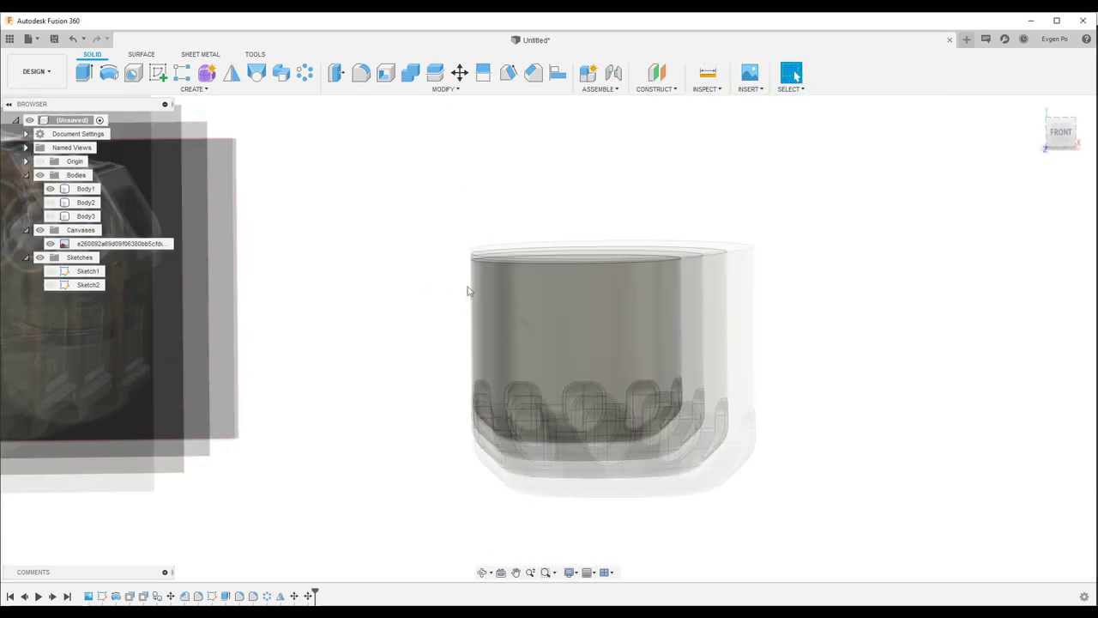
# Step: Fillet the lower body's top rim edge
pyautogui.press('f')
pyautogui.click(641, 280)
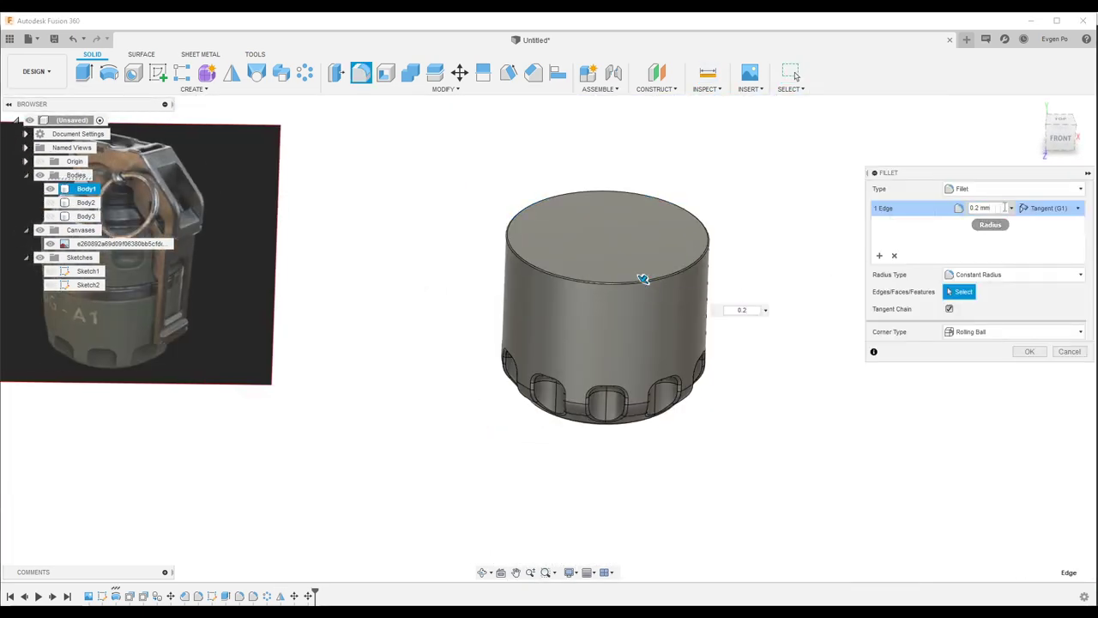
pyautogui.click(1029, 350)
# Step: Sketch a circle on the top face and extrude it as a separate new body
pyautogui.rightClick(552, 264)
pyautogui.click(554, 314)
pyautogui.press('e')
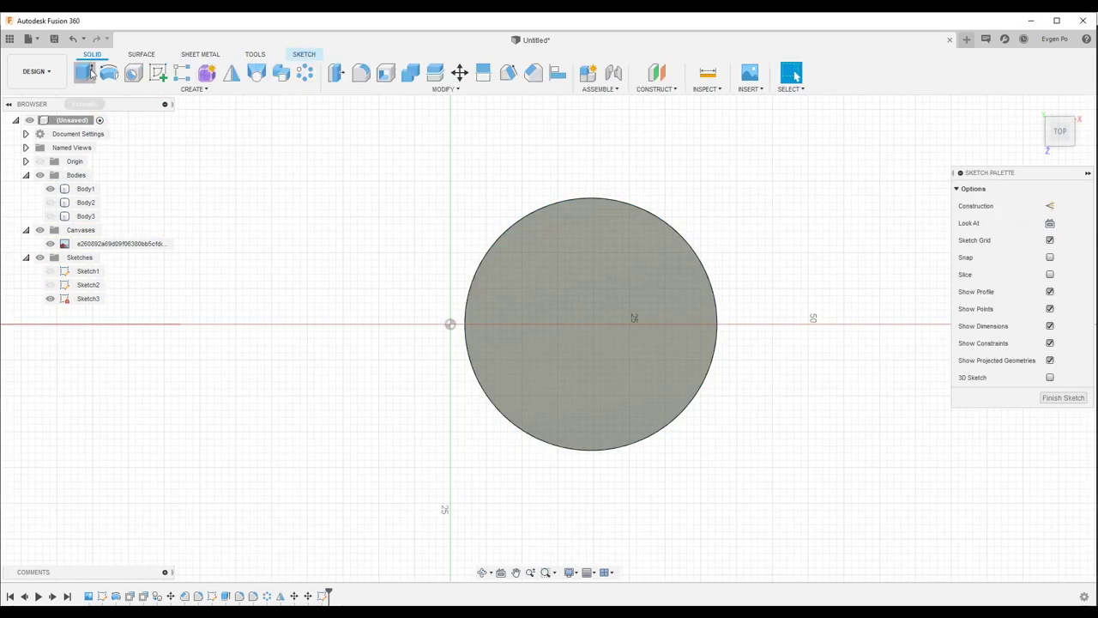
pyautogui.click(589, 282)
pyautogui.click(1019, 354)
pyautogui.press('Return')
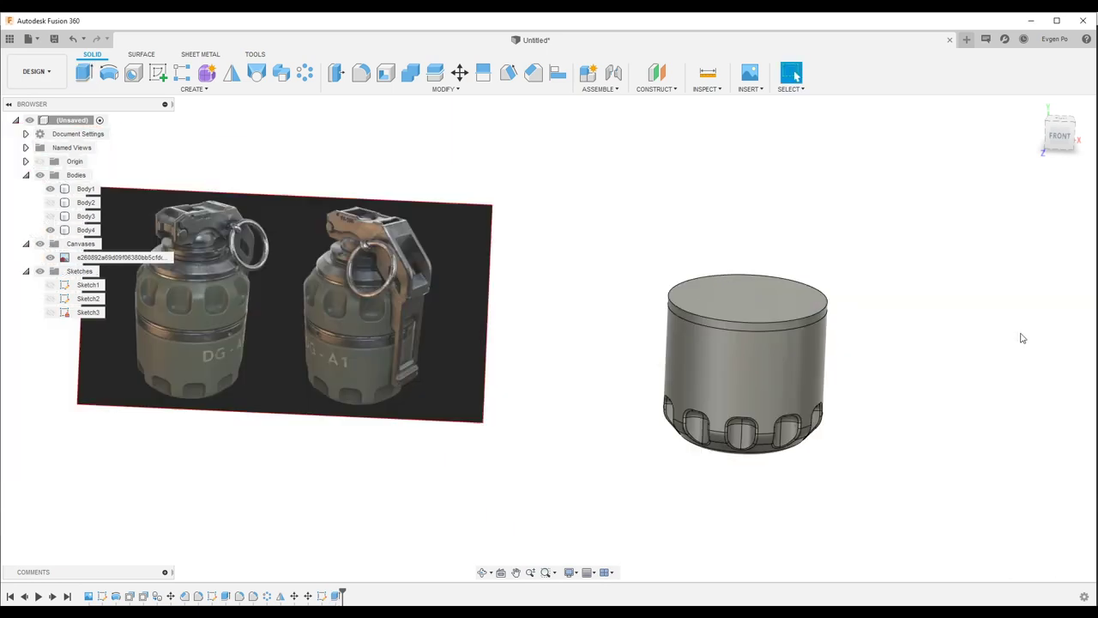
# Step: Cut a 0.5 mm pipe groove along the top edge and add an offset construction plane
pyautogui.click(194, 89)
pyautogui.click(97, 335)
pyautogui.click(747, 324)
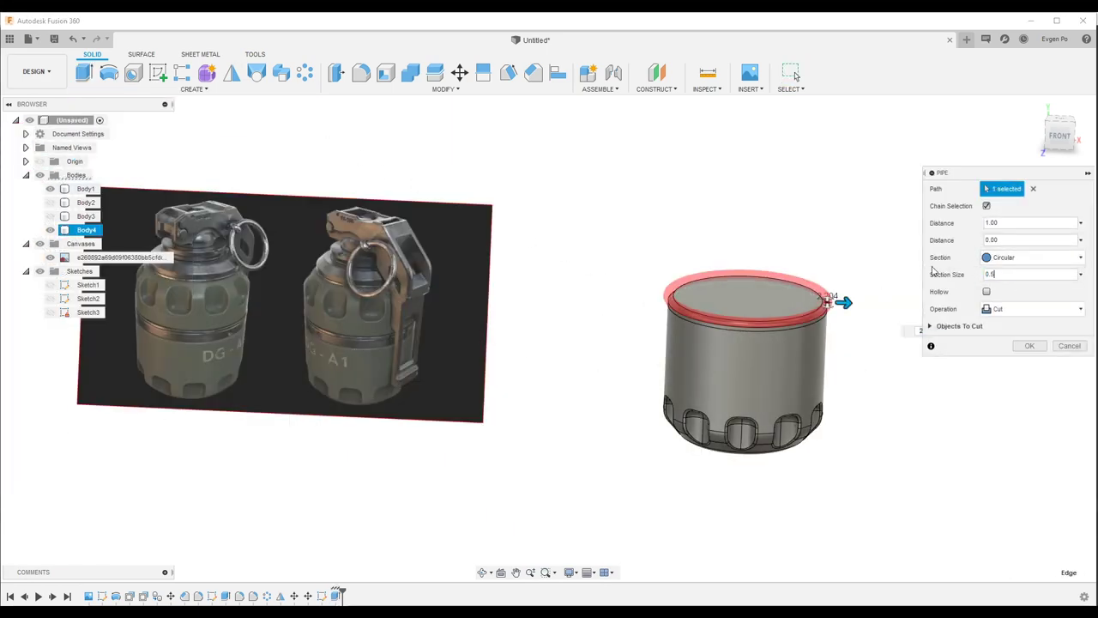
pyautogui.write('.5')
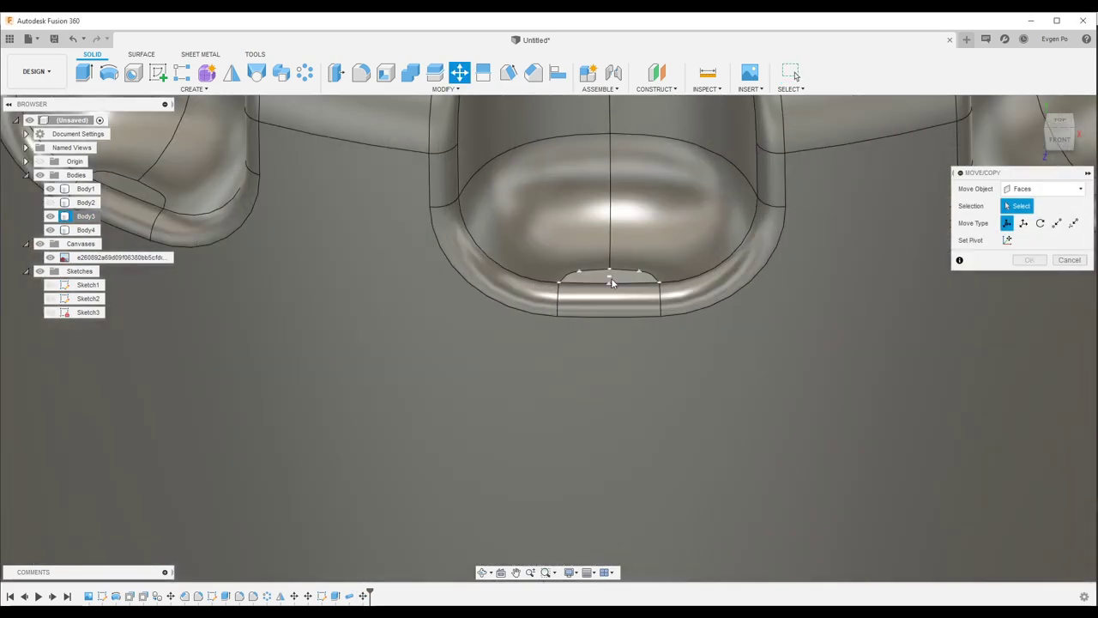
pyautogui.click(612, 284)
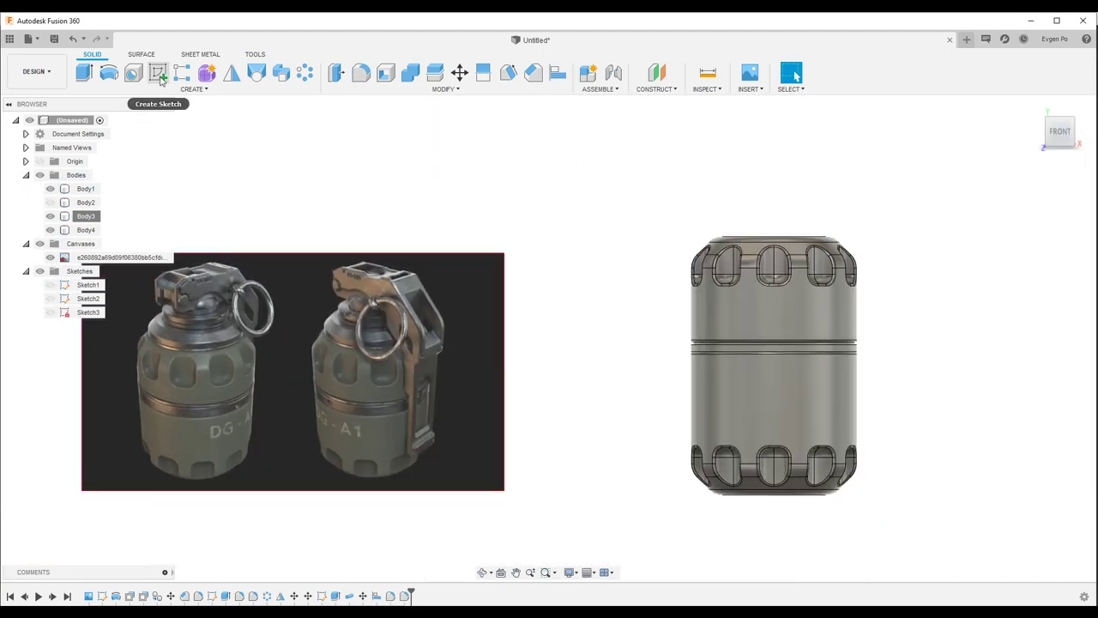
pyautogui.click(1027, 246)
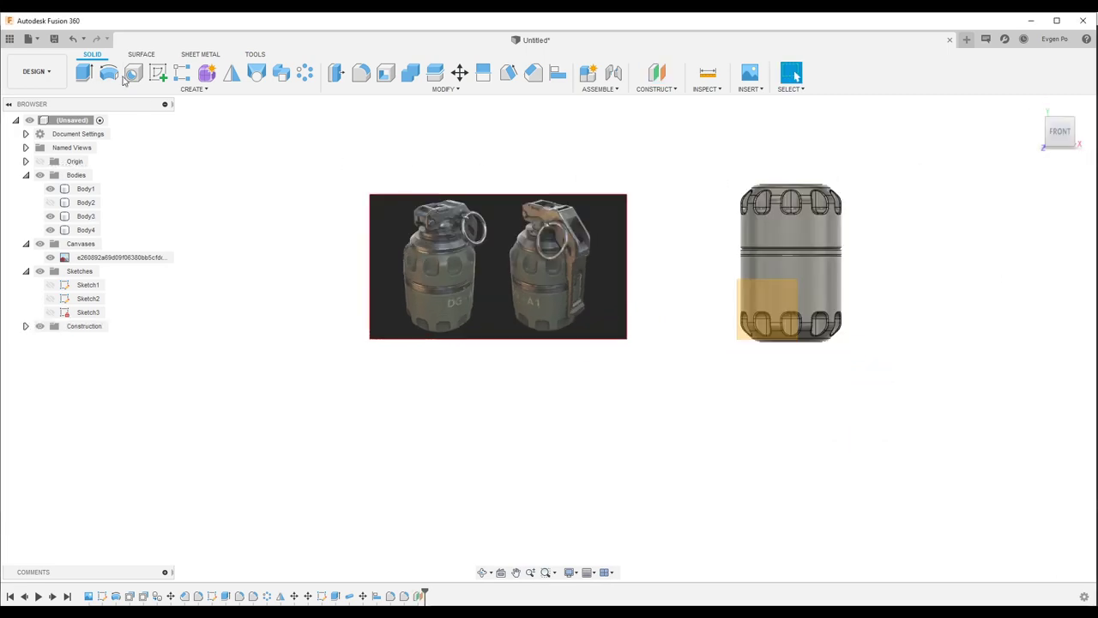
# Step: Sketch a pin on the plane, fillet its circular edge and extrude its hexagon profile
pyautogui.click(160, 76)
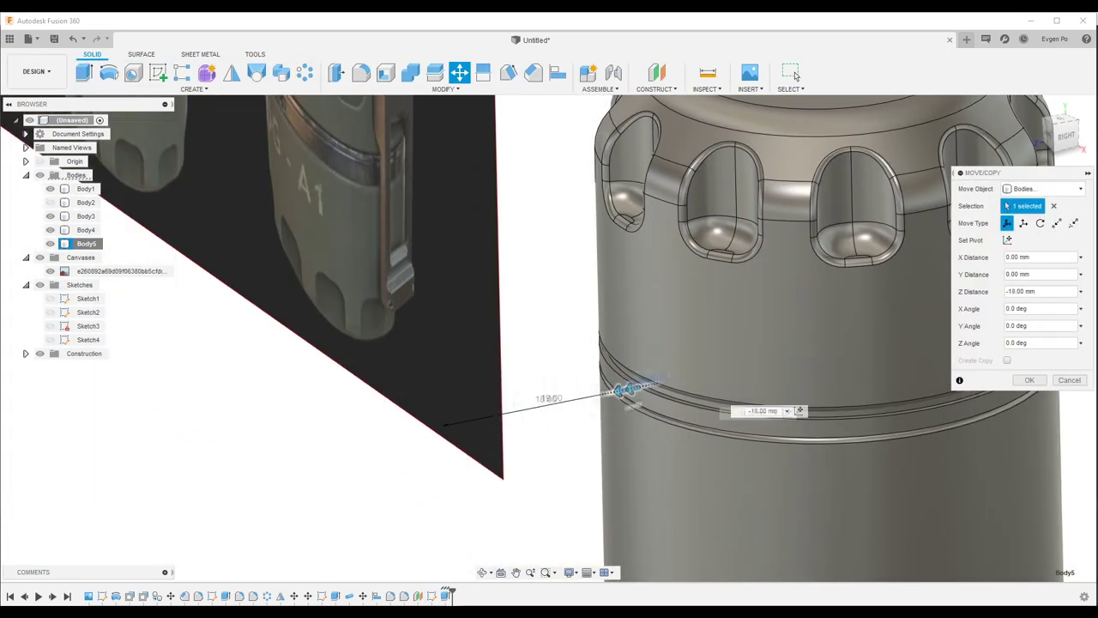
pyautogui.press('f')
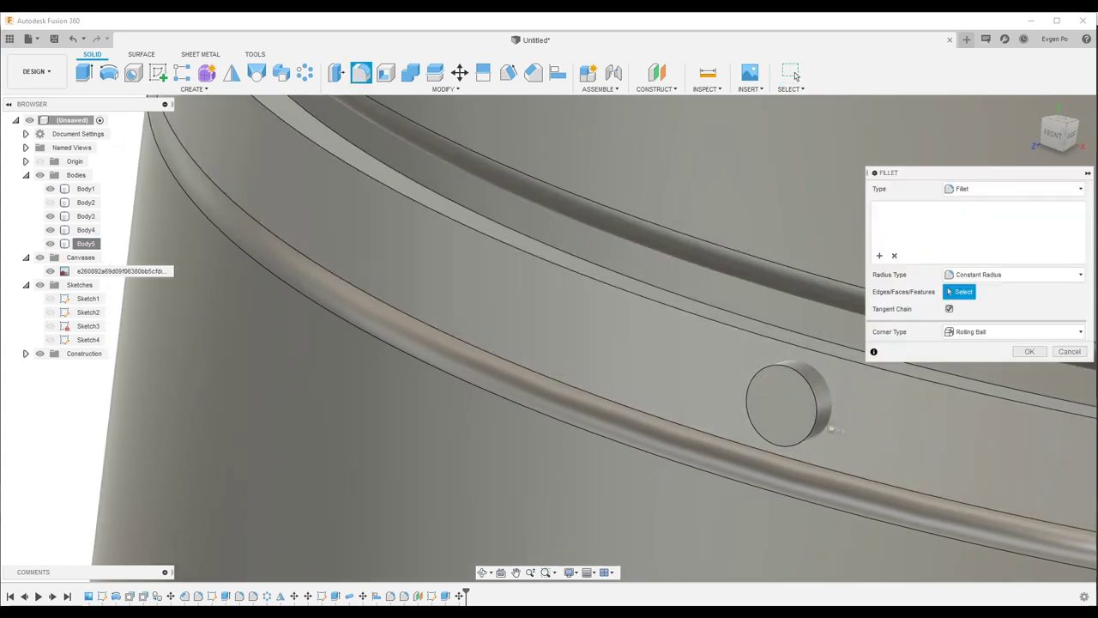
pyautogui.click(814, 426)
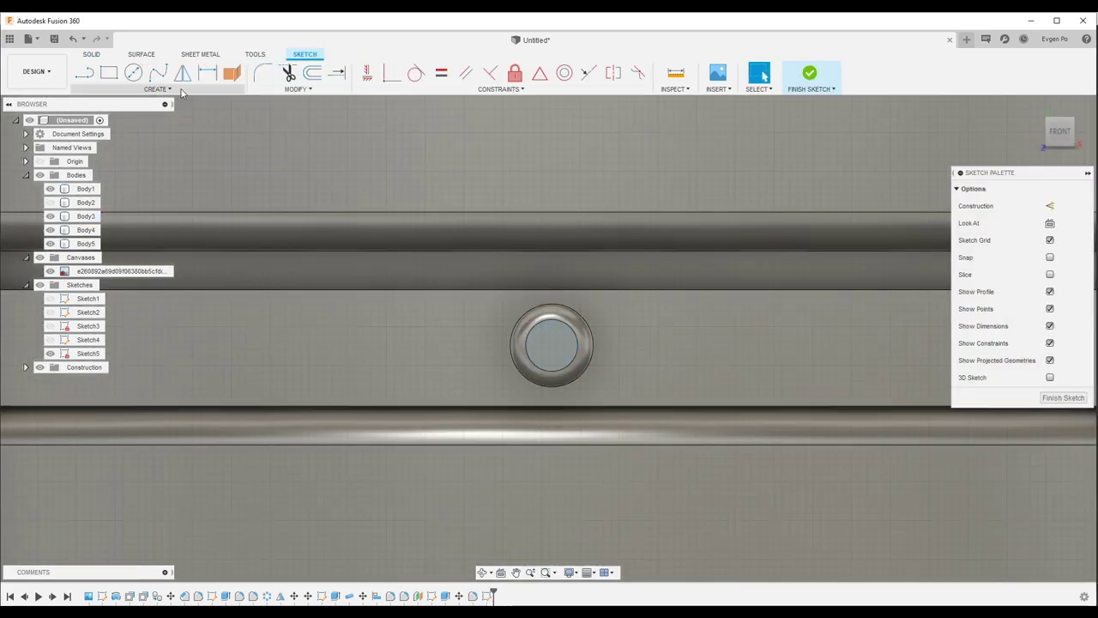
pyautogui.press('e')
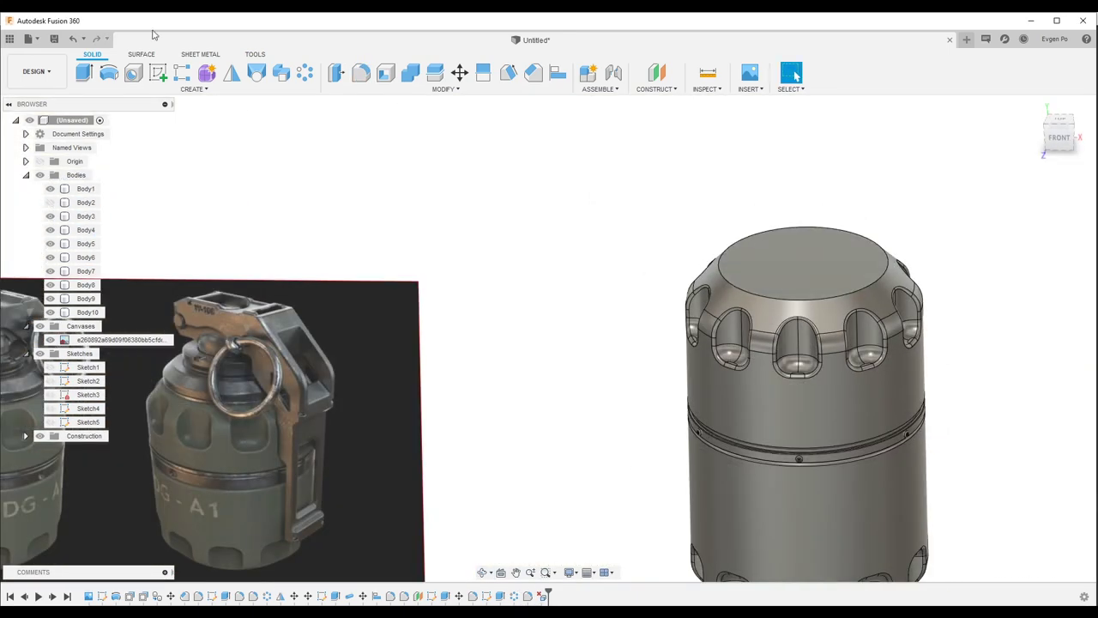
# Step: Extrude the body's top face 1 mm, joined to the body
pyautogui.press('e')
pyautogui.click(793, 278)
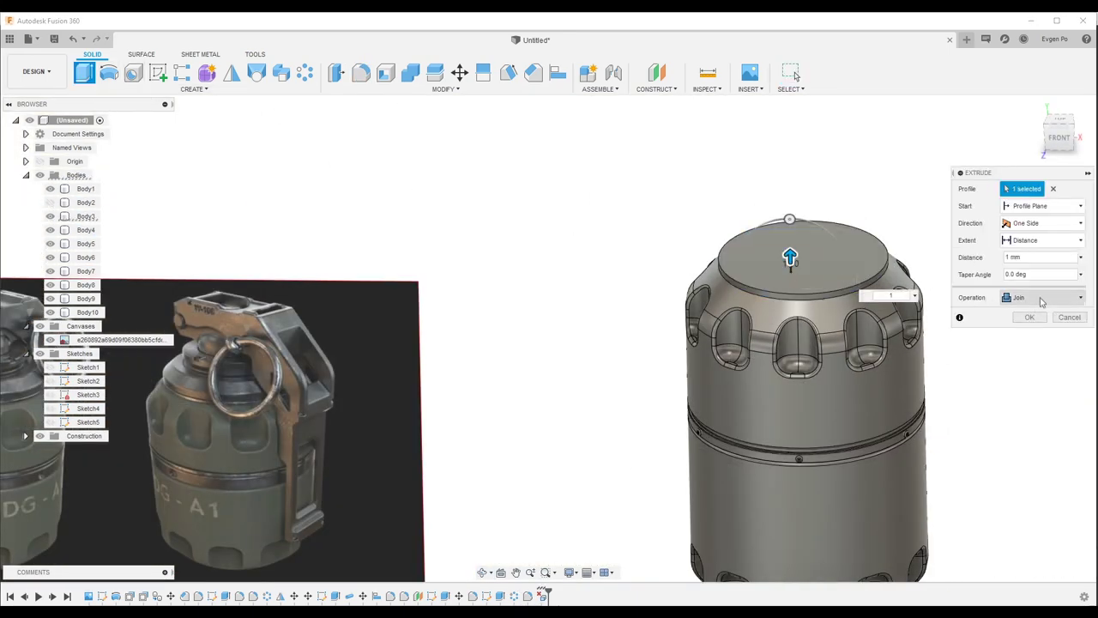
pyautogui.click(1030, 316)
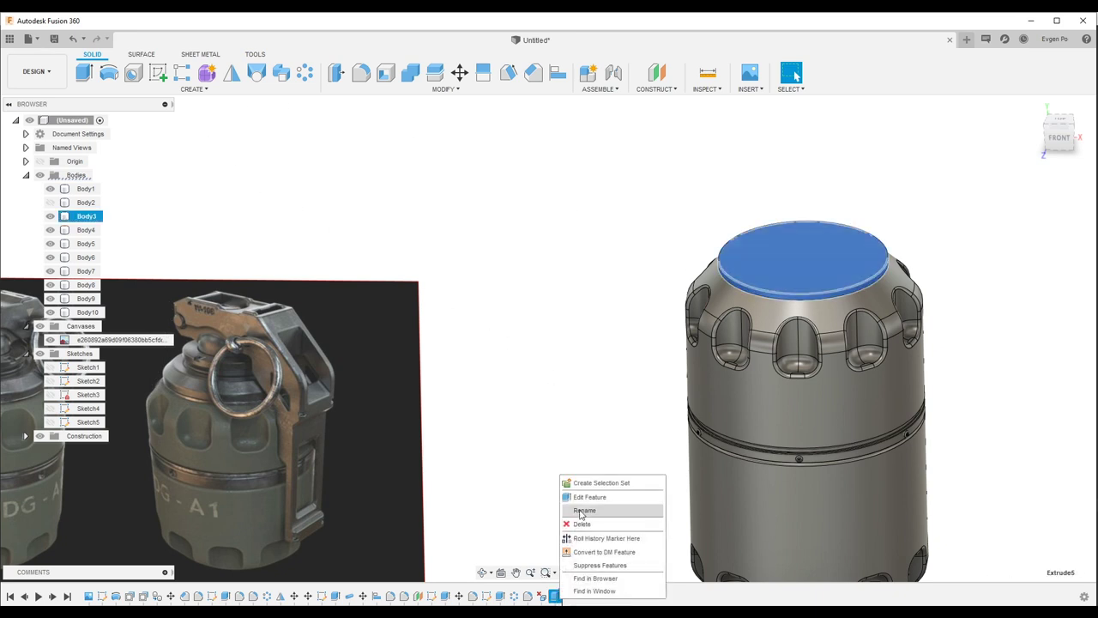
# Step: Extrude the top face 2 mm with a -45° taper, joined to the body
pyautogui.click(590, 496)
pyautogui.press('Return')
pyautogui.press('e')
pyautogui.click(847, 269)
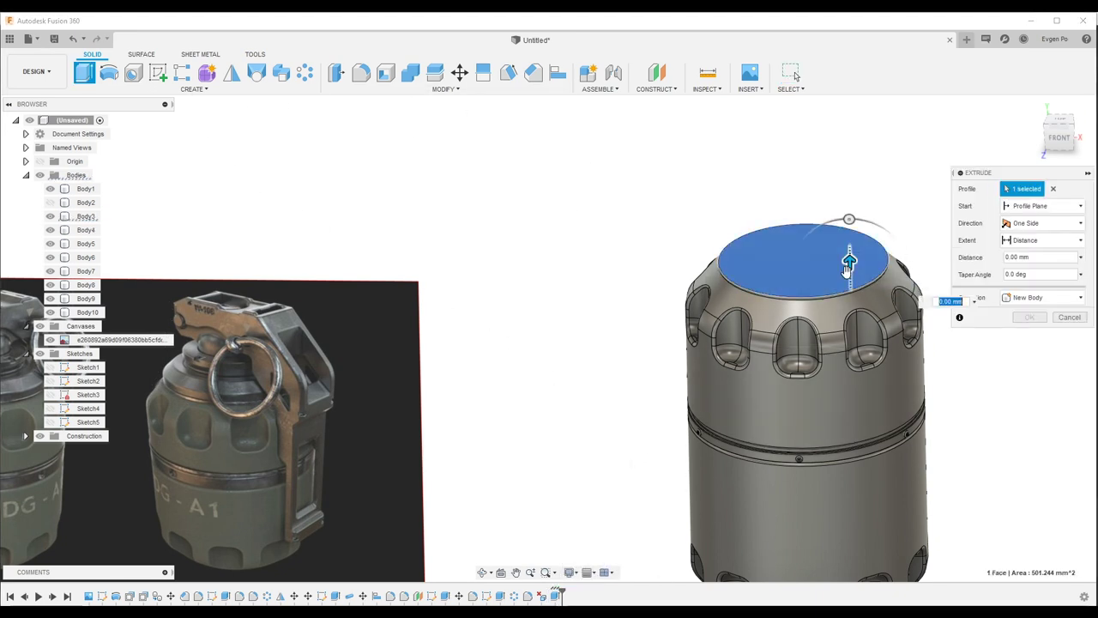
pyautogui.click(1030, 317)
pyautogui.click(194, 89)
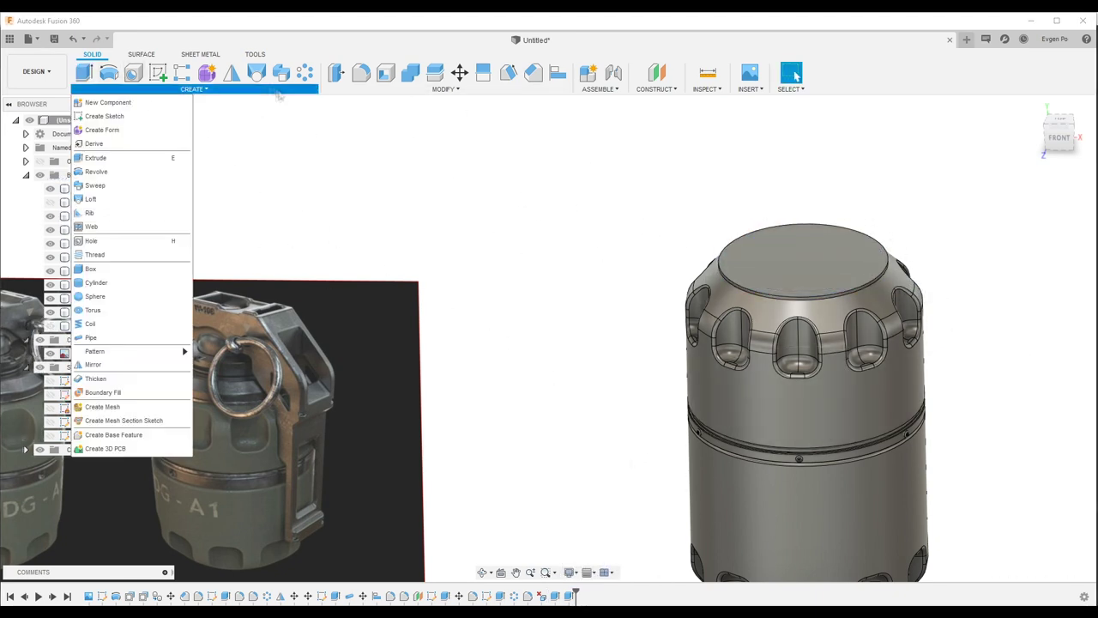
pyautogui.click(124, 337)
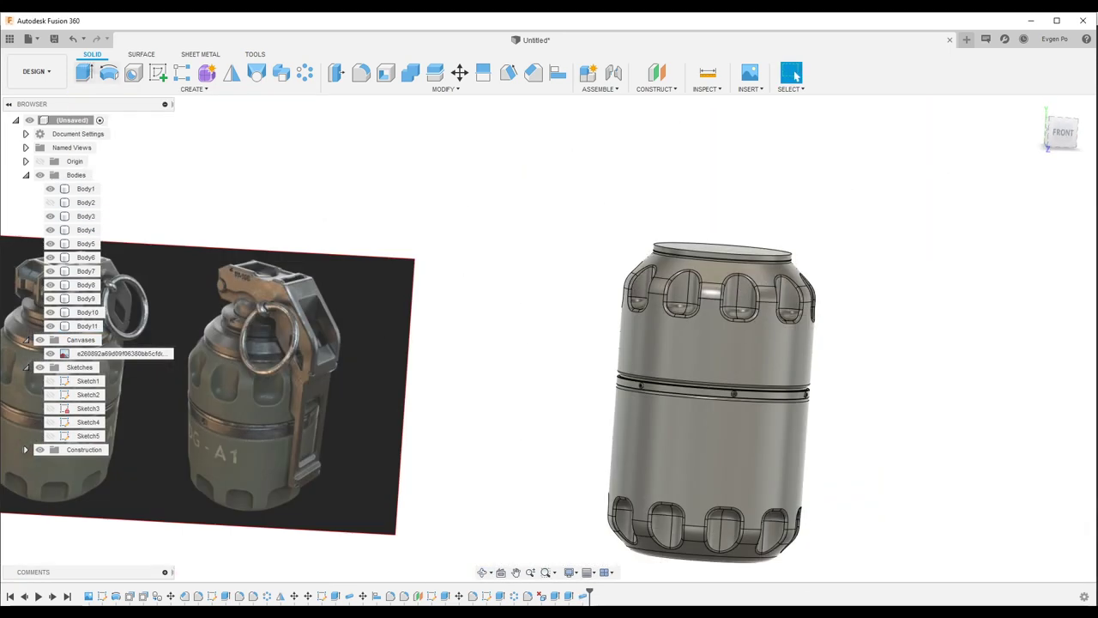
pyautogui.write('2')
pyautogui.scroll(-3, 912, 215)
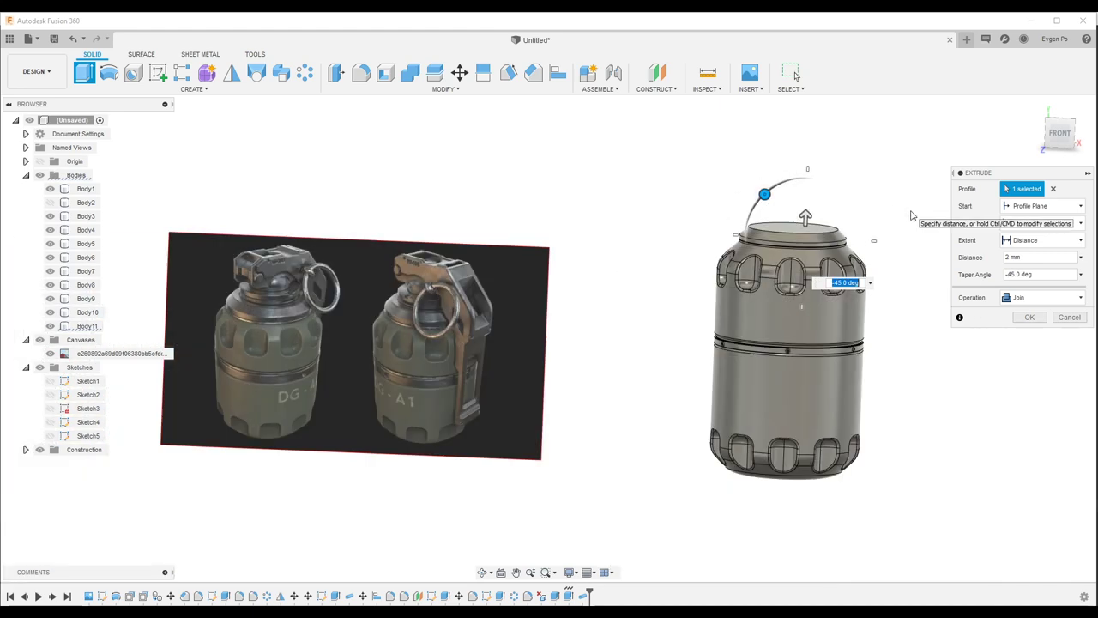
pyautogui.press('Return')
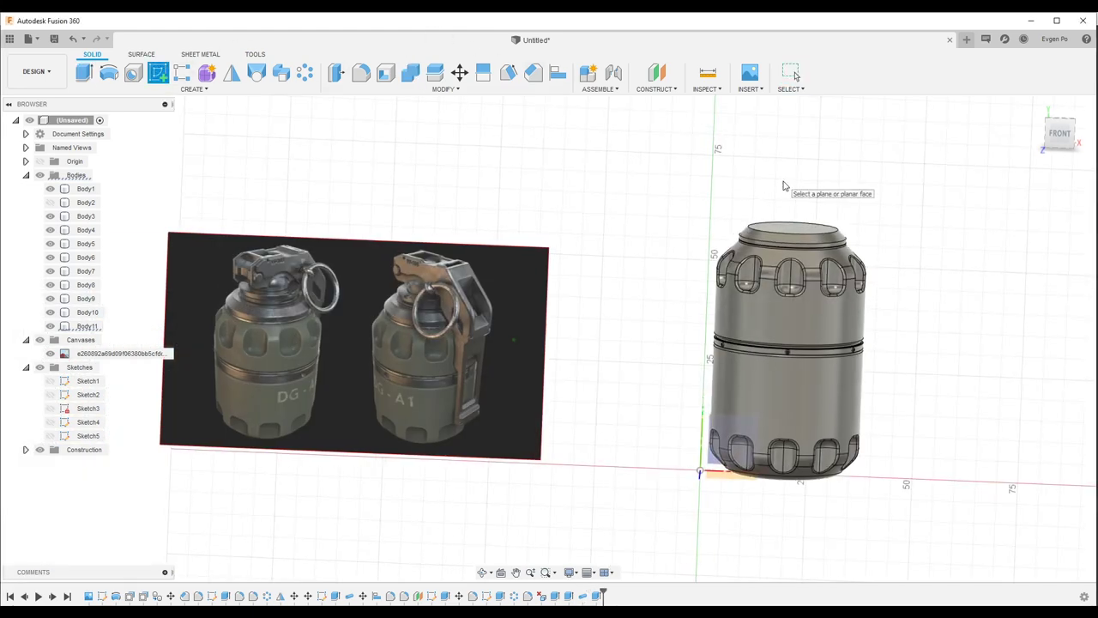
# Step: Sketch a circle on the top face and adjust the face with Offset Face and Press Pull
pyautogui.press('c')
pyautogui.click(790, 230)
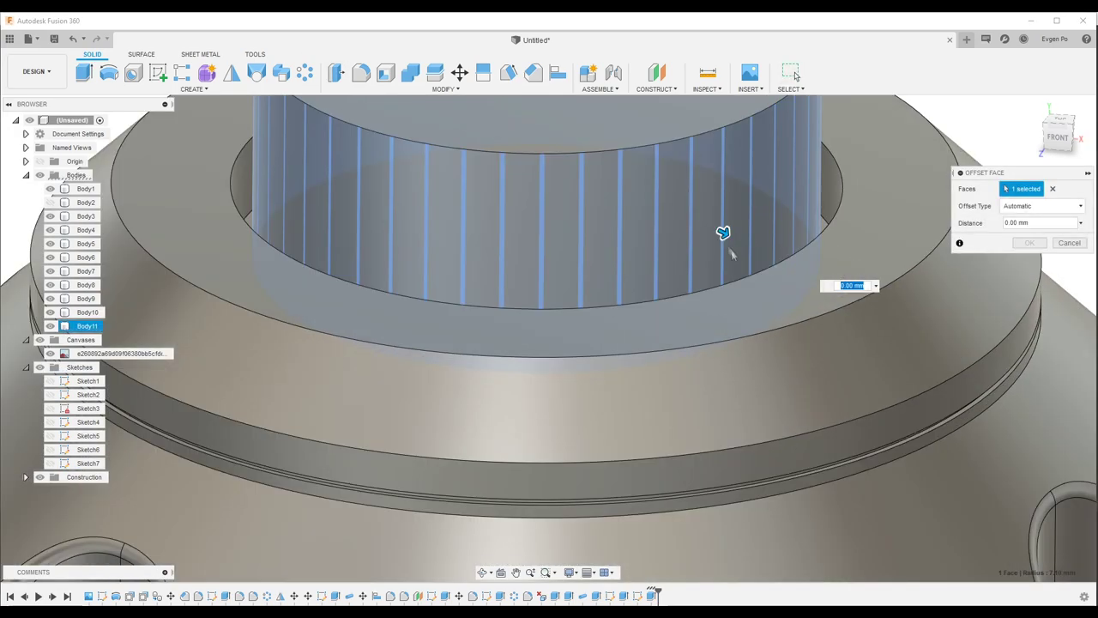
pyautogui.press('Escape')
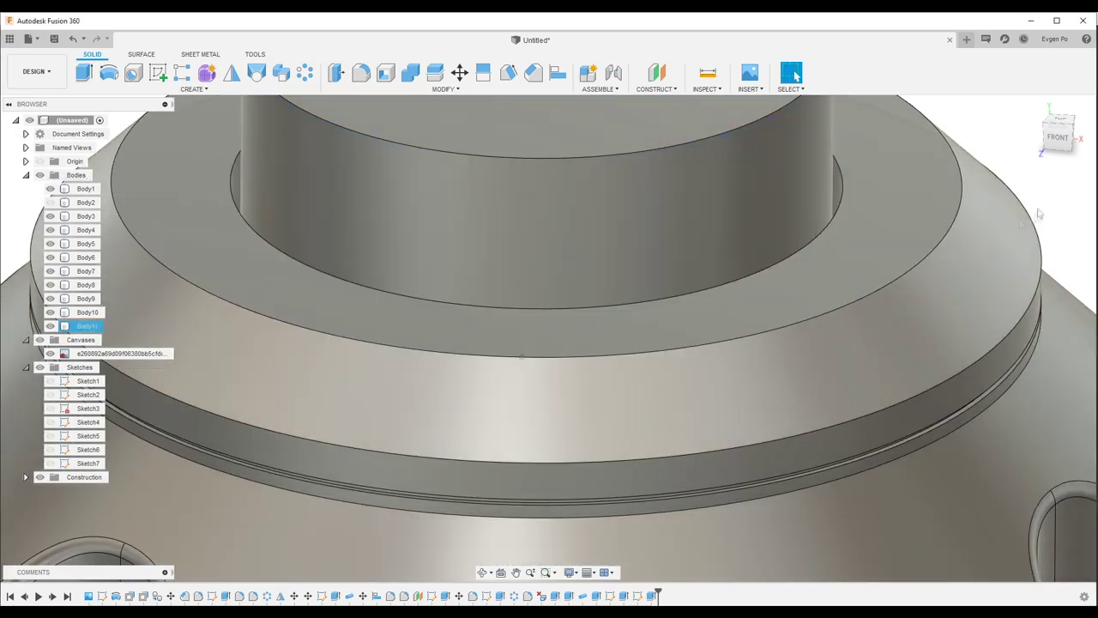
pyautogui.scroll(-5, 1038, 213)
pyautogui.press('q')
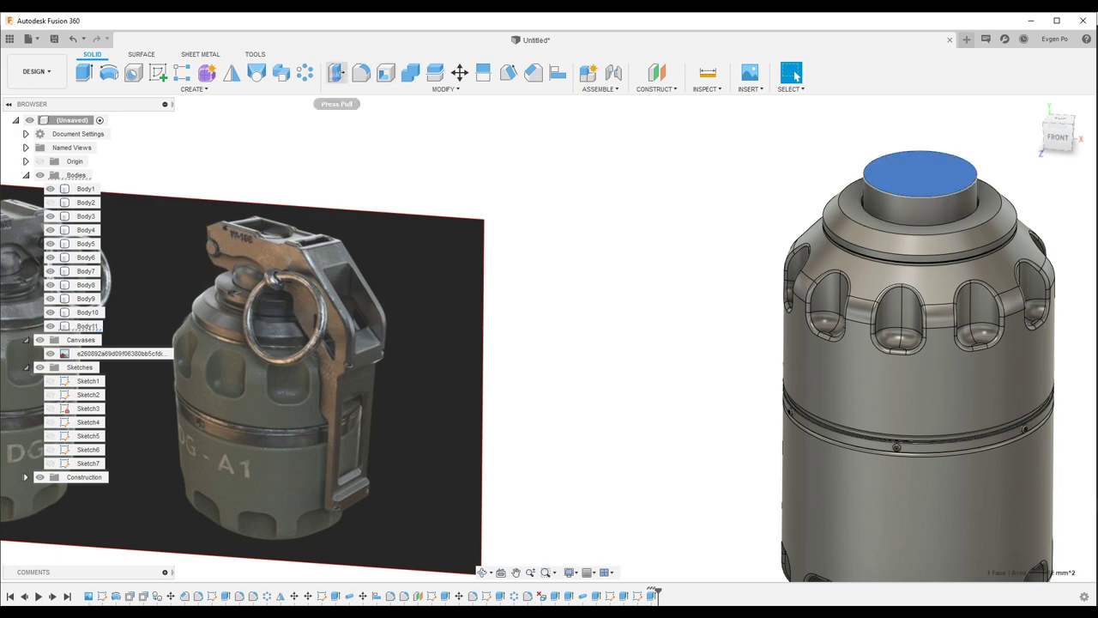
pyautogui.press('Escape')
# Step: Sketch a centred circle on the top face for the raised boss
pyautogui.click(157, 72)
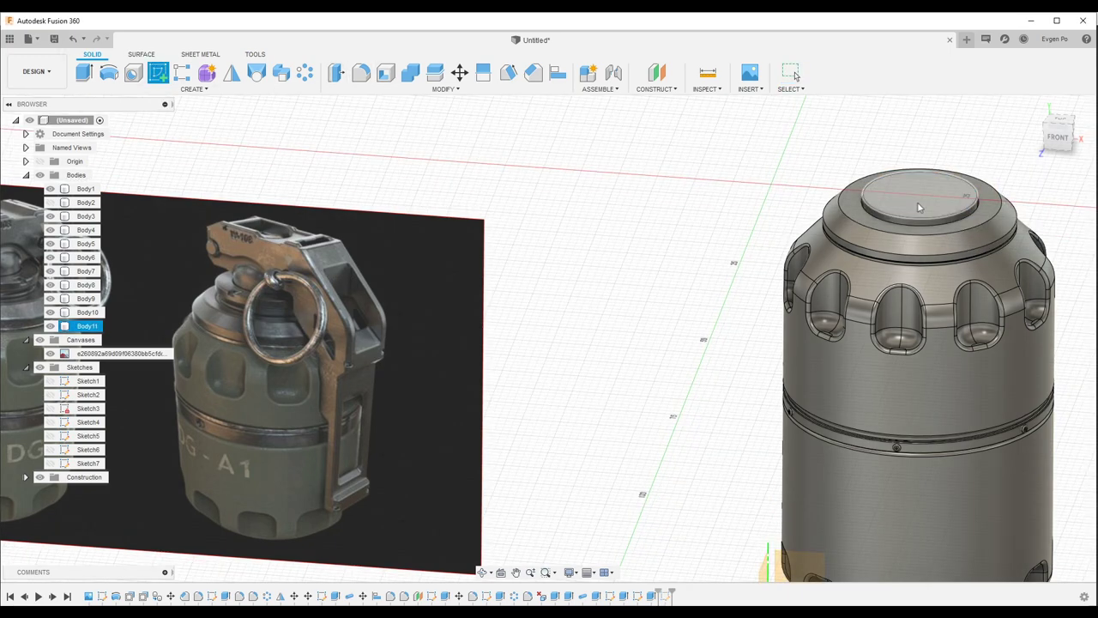
pyautogui.click(909, 201)
pyautogui.press('c')
pyautogui.click(548, 319)
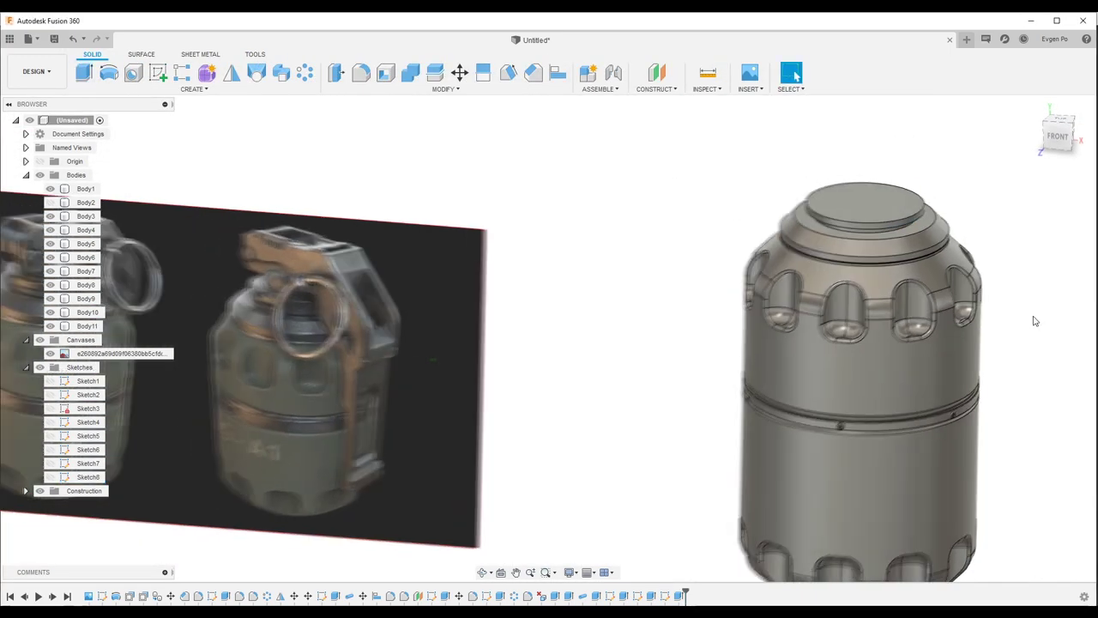
pyautogui.keyDown('shift'); pyautogui.moveTo(1034, 321); pyautogui.dragTo(875, 223, button='middle'); pyautogui.keyUp('shift')
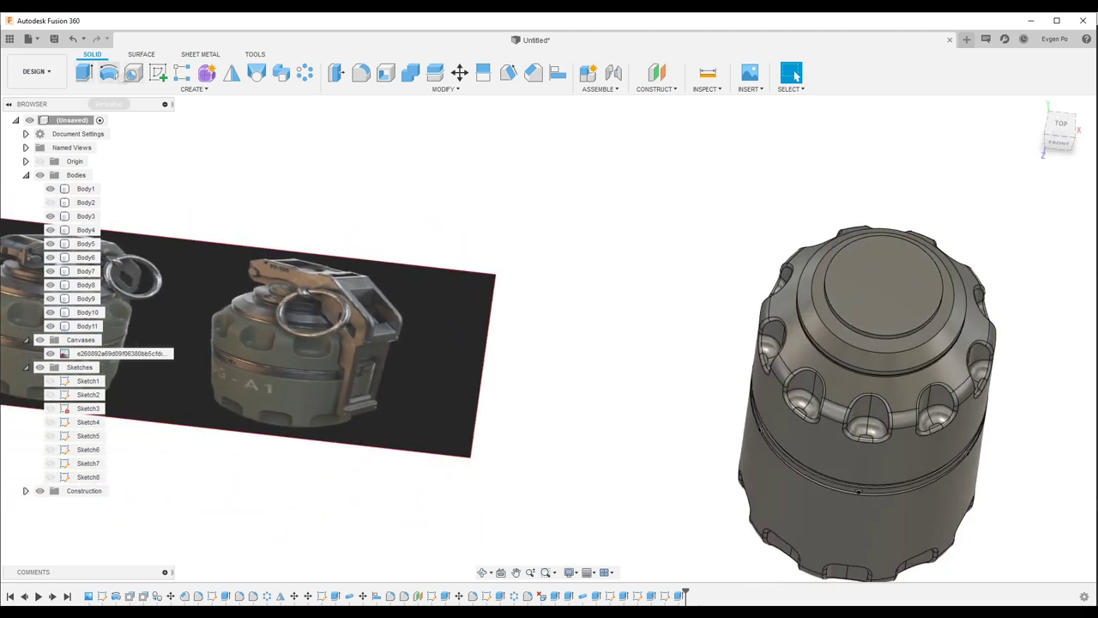
pyautogui.click(157, 72)
pyautogui.click(809, 269)
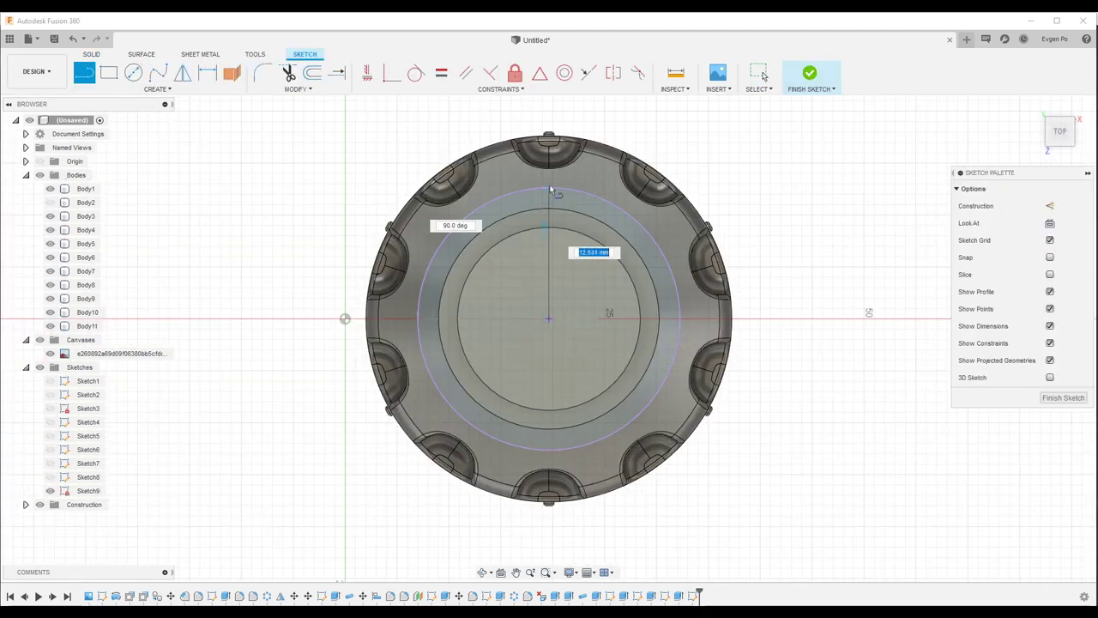
# Step: Sketch two mirrored rectangles on the cap rim and extrude them into slots
pyautogui.press('r')
pyautogui.scroll(3, 519, 190)
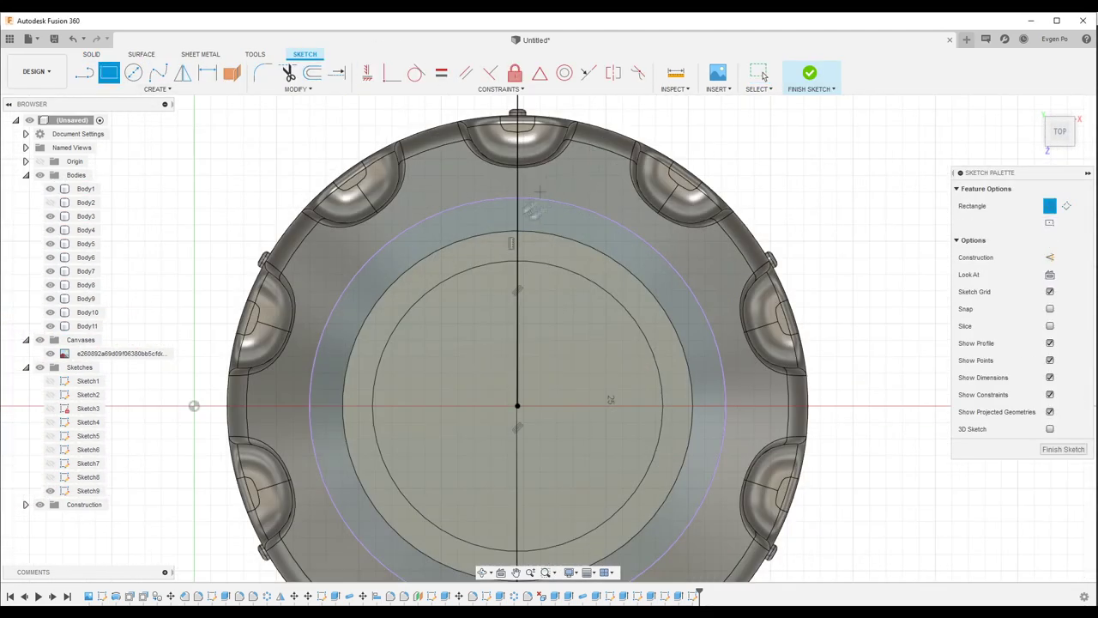
pyautogui.press('m')
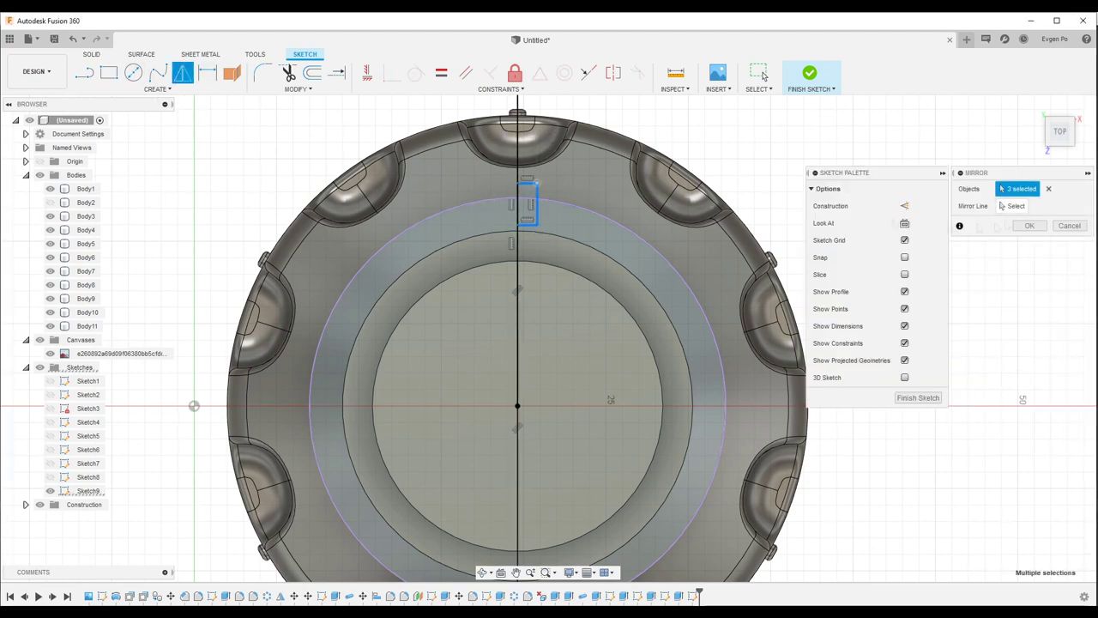
pyautogui.press('Return')
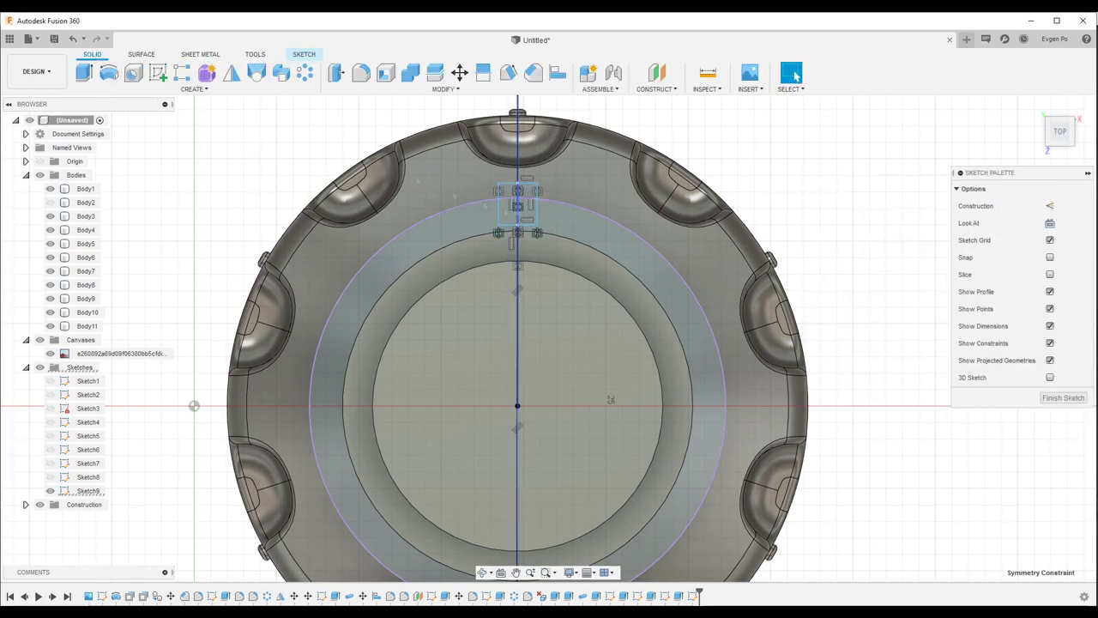
pyautogui.click(519, 207)
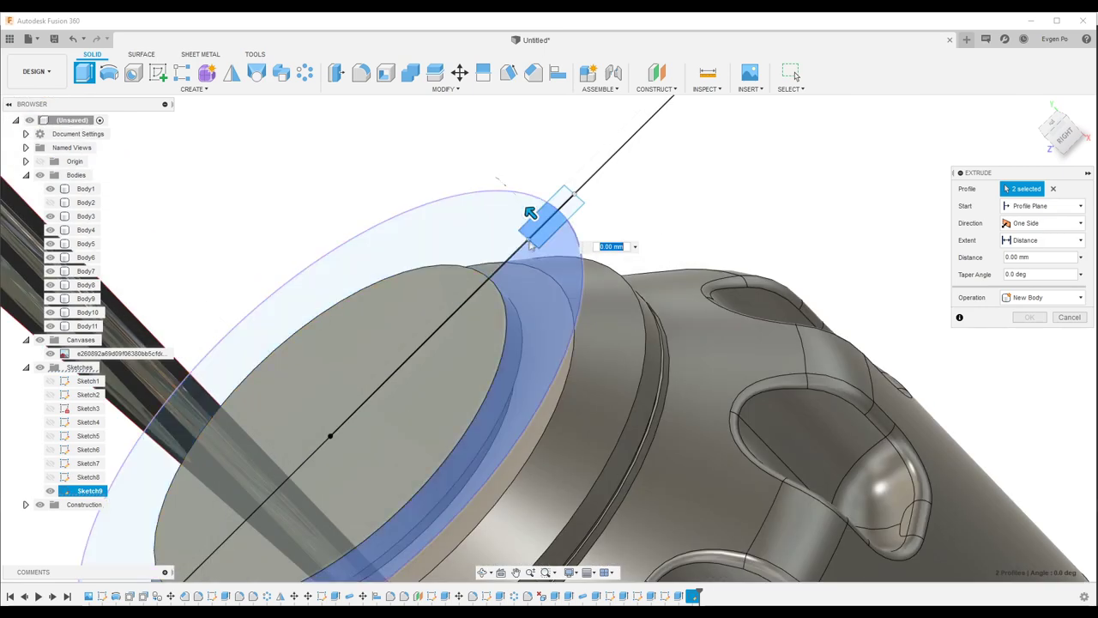
pyautogui.press('Escape')
pyautogui.press('e')
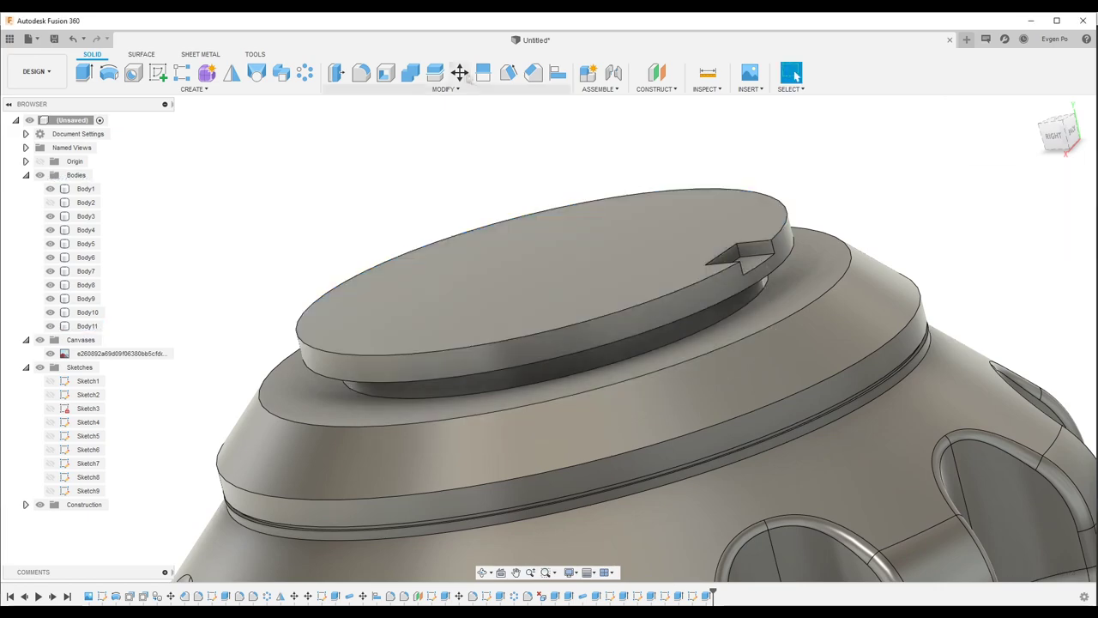
# Step: Extrude the top disc face upward to make the disc thicker
pyautogui.click(743, 260)
pyautogui.press('e')
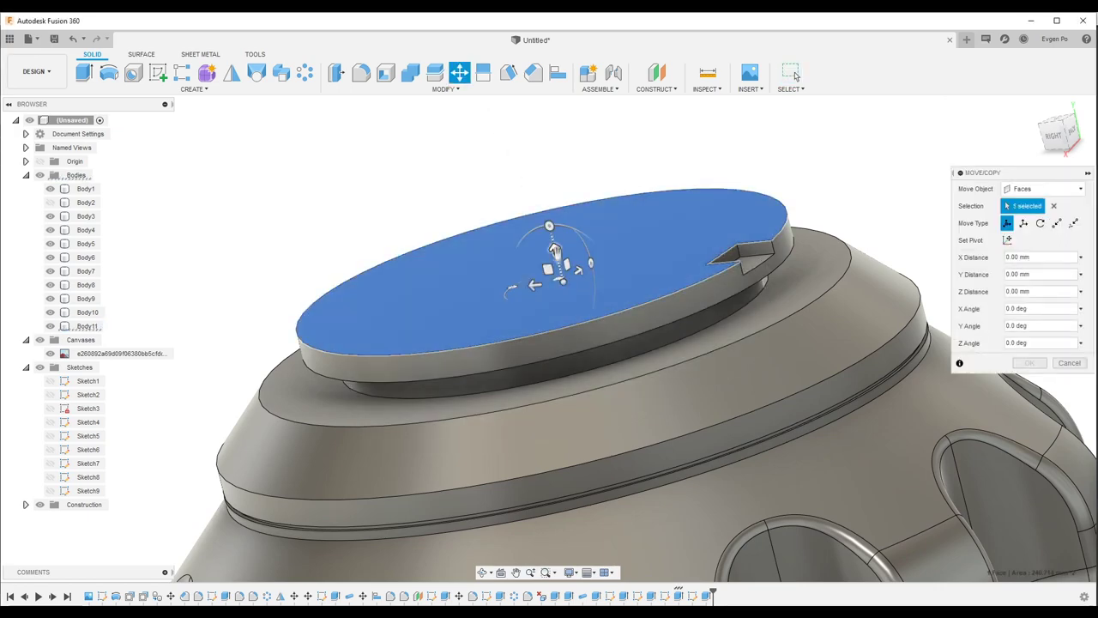
pyautogui.press('Return')
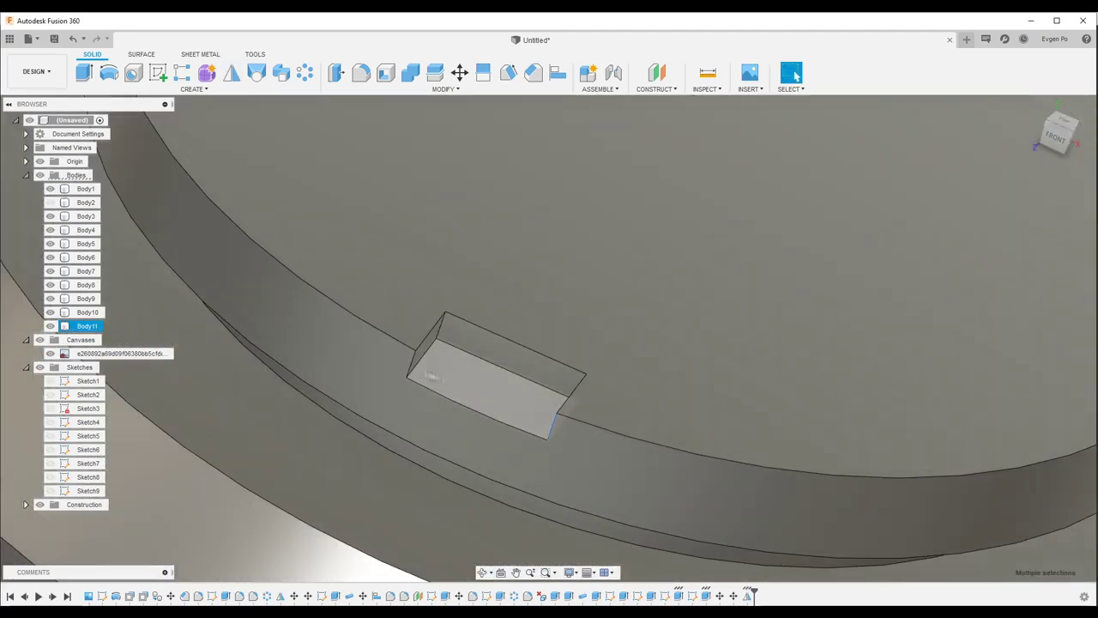
# Step: Fillet the slot edges with a 0.45 mm radius
pyautogui.press('f')
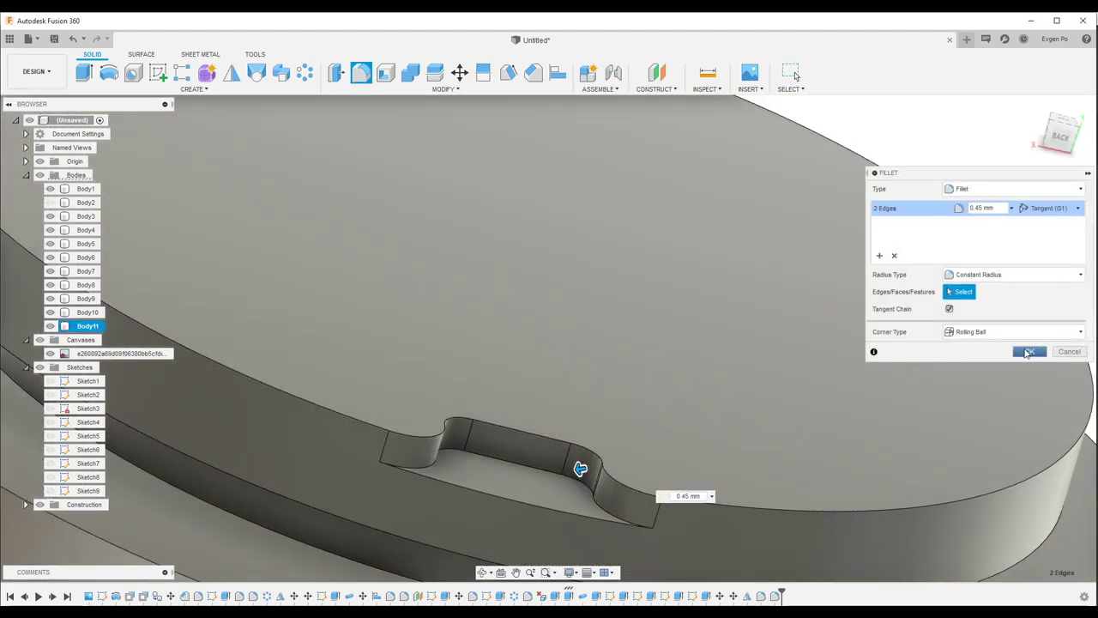
pyautogui.click(1028, 352)
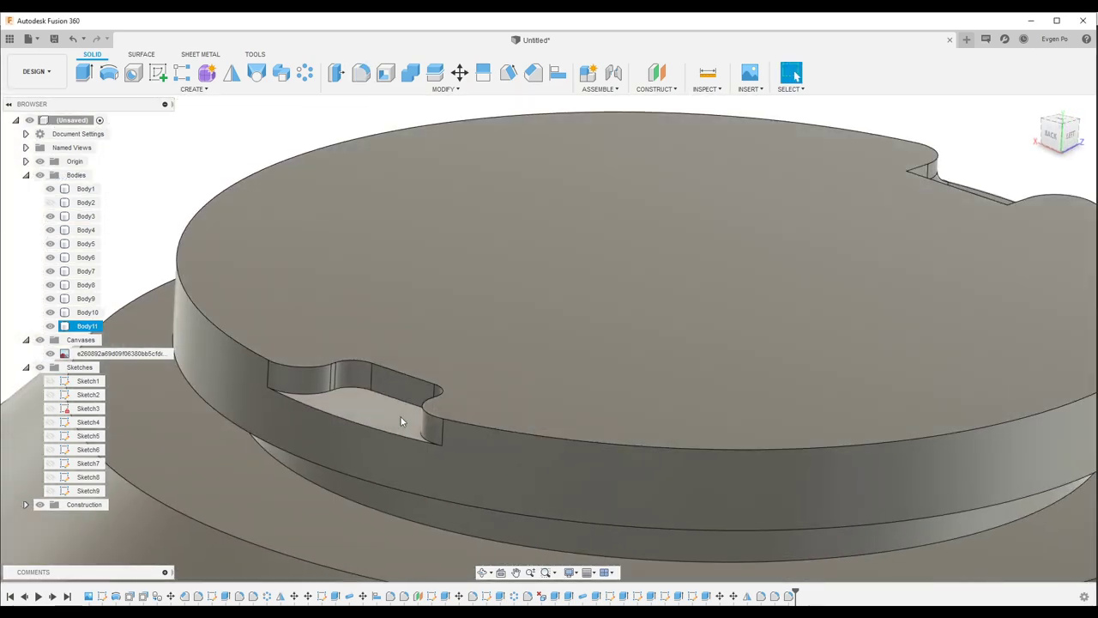
pyautogui.press('f')
pyautogui.click(360, 419)
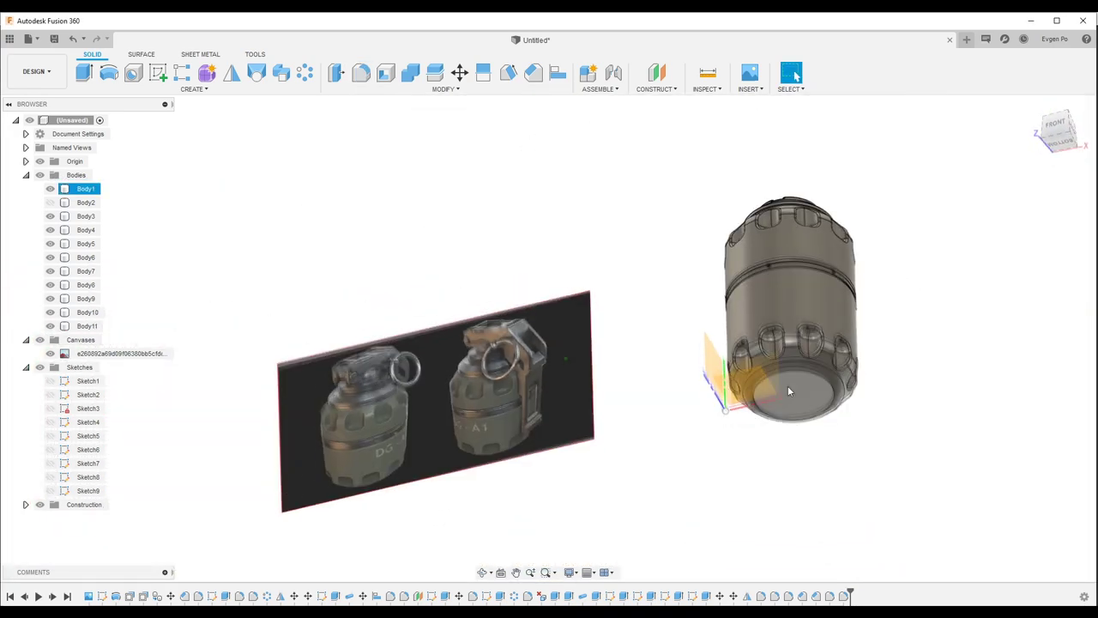
# Step: Sketch two concentric center-diameter circles on the grenade's bottom face
pyautogui.click(789, 391)
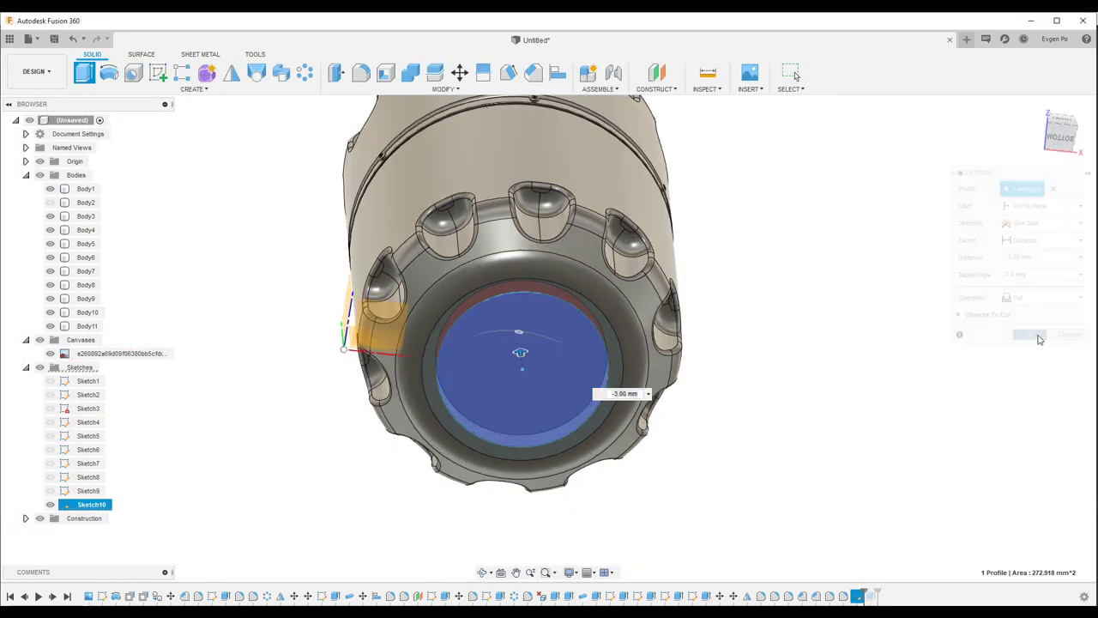
pyautogui.press('c')
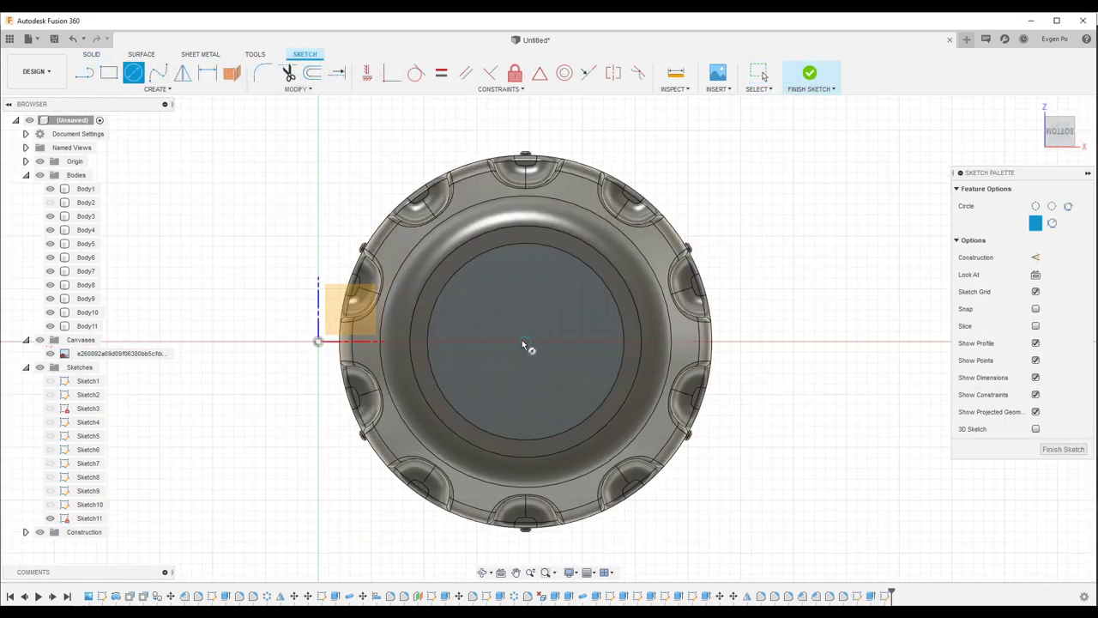
pyautogui.click(527, 342)
pyautogui.click(559, 426)
pyautogui.click(519, 334)
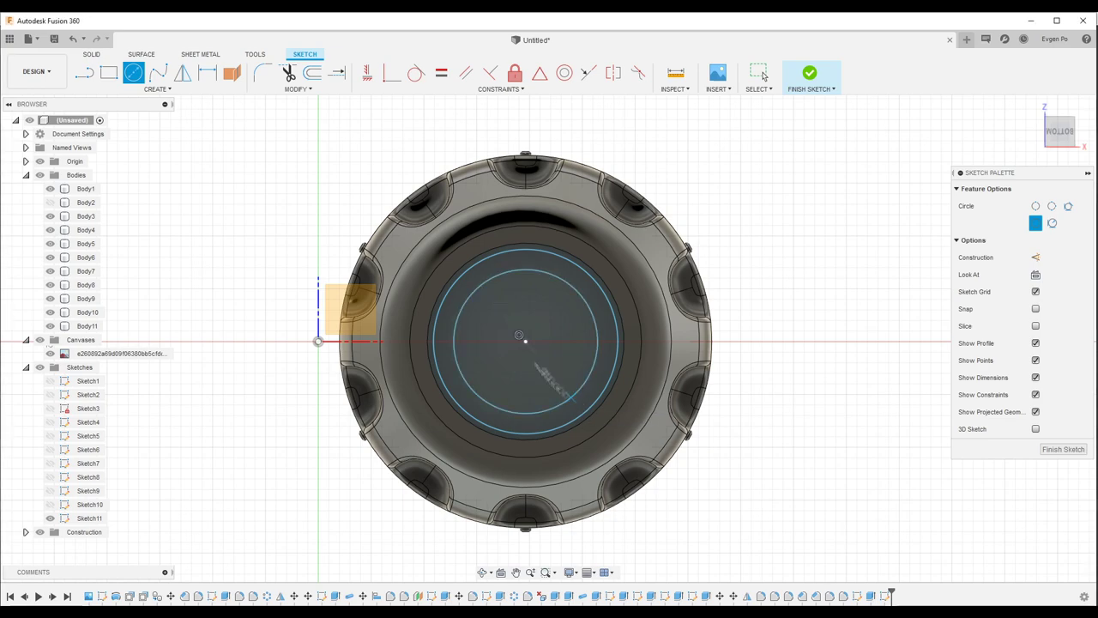
pyautogui.keyDown('shift'); pyautogui.moveTo(572, 397); pyautogui.dragTo(353, 206, button='middle'); pyautogui.keyUp('shift')
pyautogui.scroll(5, 584, 386)
pyautogui.click(589, 385)
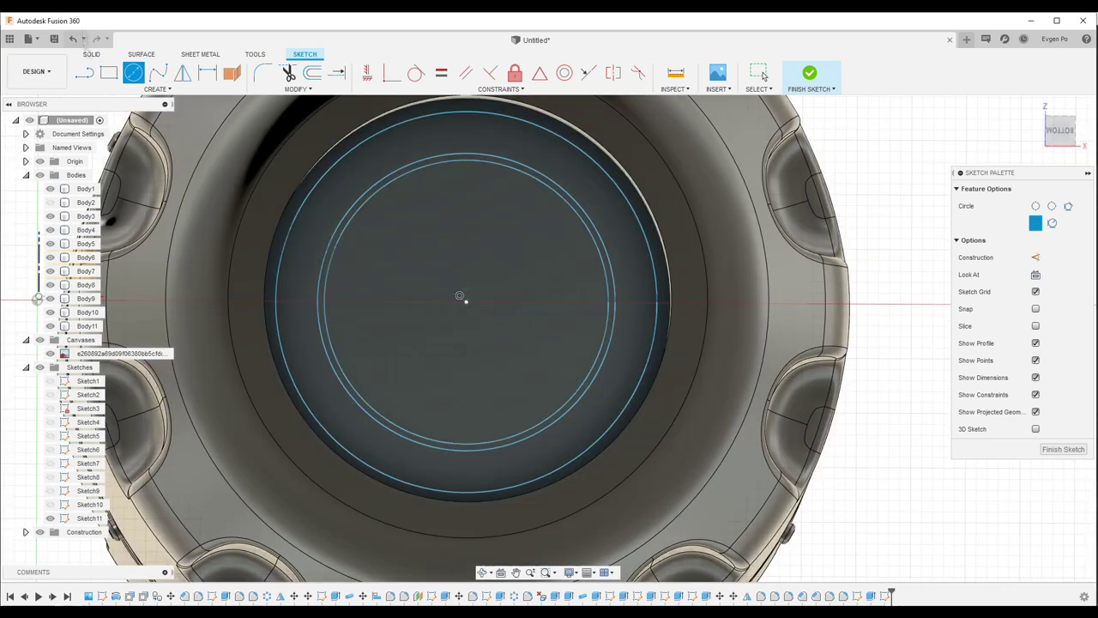
# Step: Extrude the ring profile as a 3 mm-deep cut into the bottom face
pyautogui.press('e')
pyautogui.moveTo(616, 262)
pyautogui.keyDown('shift'); pyautogui.mouseDown(button='middle')
pyautogui.moveTo(701, 313)
pyautogui.moveTo(652, 334)
pyautogui.mouseUp(button='middle'); pyautogui.keyUp('shift')
pyautogui.press('Escape')
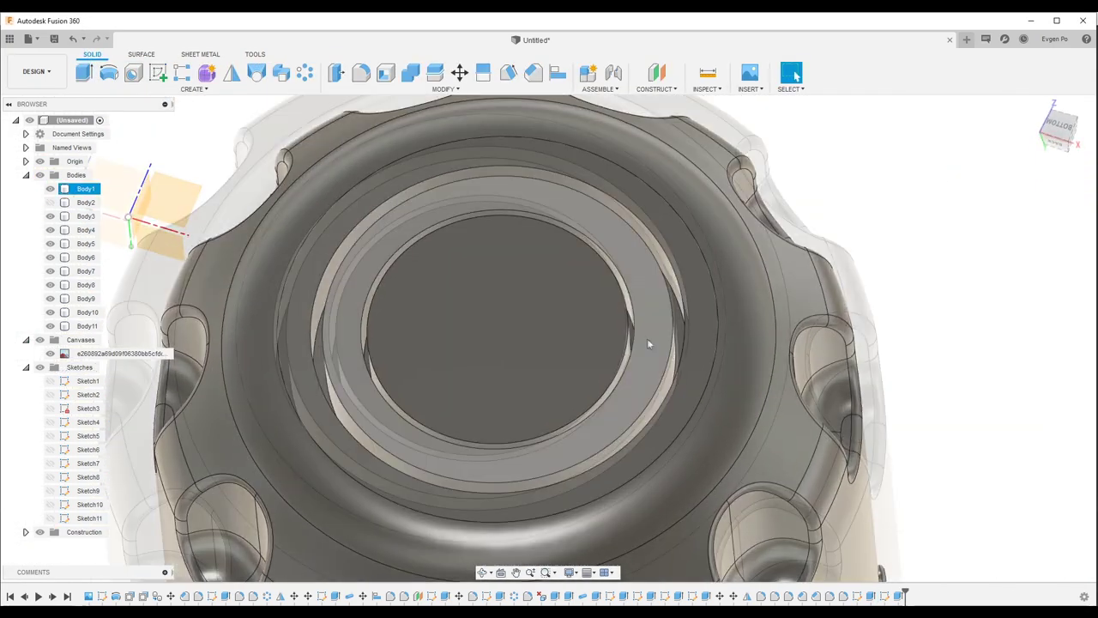
pyautogui.scroll(5, 647, 338)
# Step: Fillet the edge of the stepped ring recess
pyautogui.press('f')
pyautogui.click(619, 333)
pyautogui.scroll(-3, 619, 333)
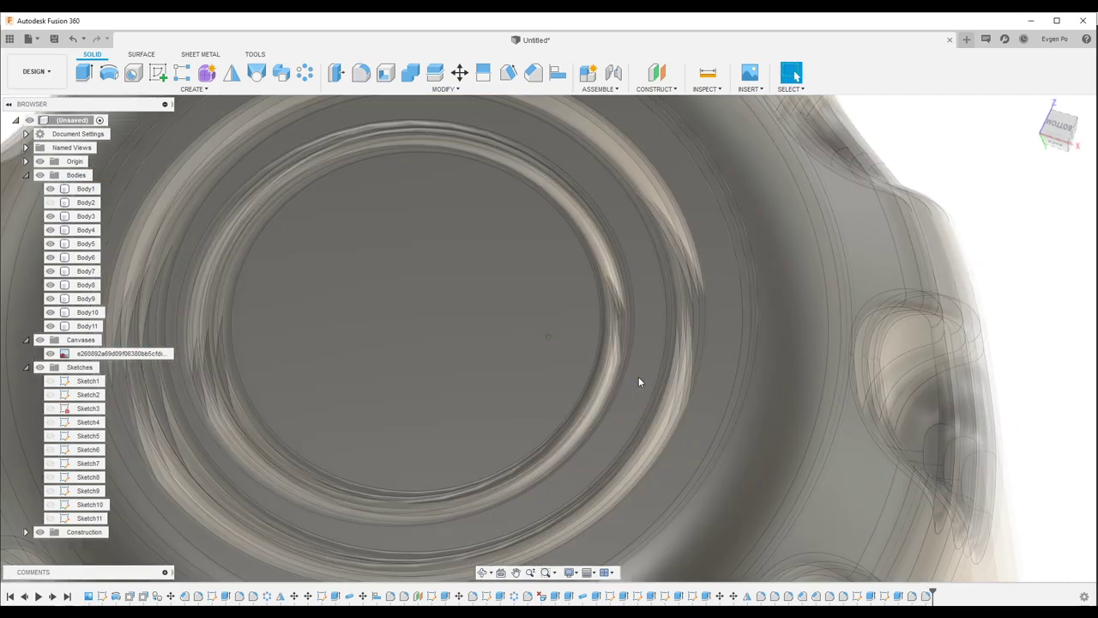
pyautogui.moveTo(638, 377)
pyautogui.keyDown('shift'); pyautogui.mouseDown(button='middle')
pyautogui.moveTo(724, 311)
pyautogui.moveTo(863, 409)
pyautogui.mouseUp(button='middle'); pyautogui.keyUp('shift')
pyautogui.click(691, 314)
pyautogui.press('Escape')
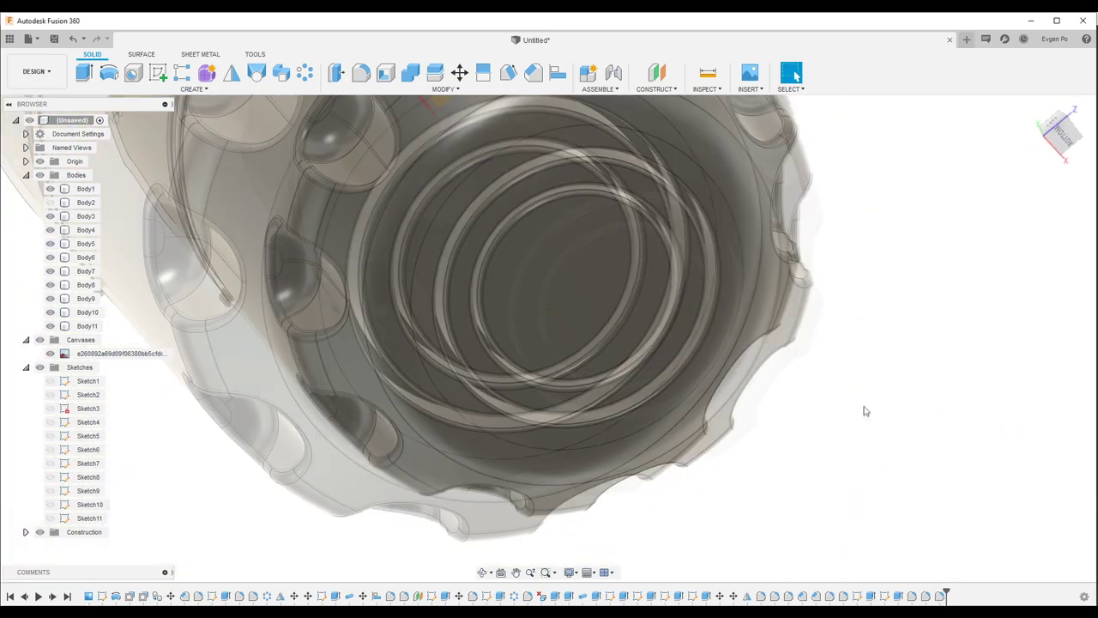
pyautogui.scroll(-5, 796, 373)
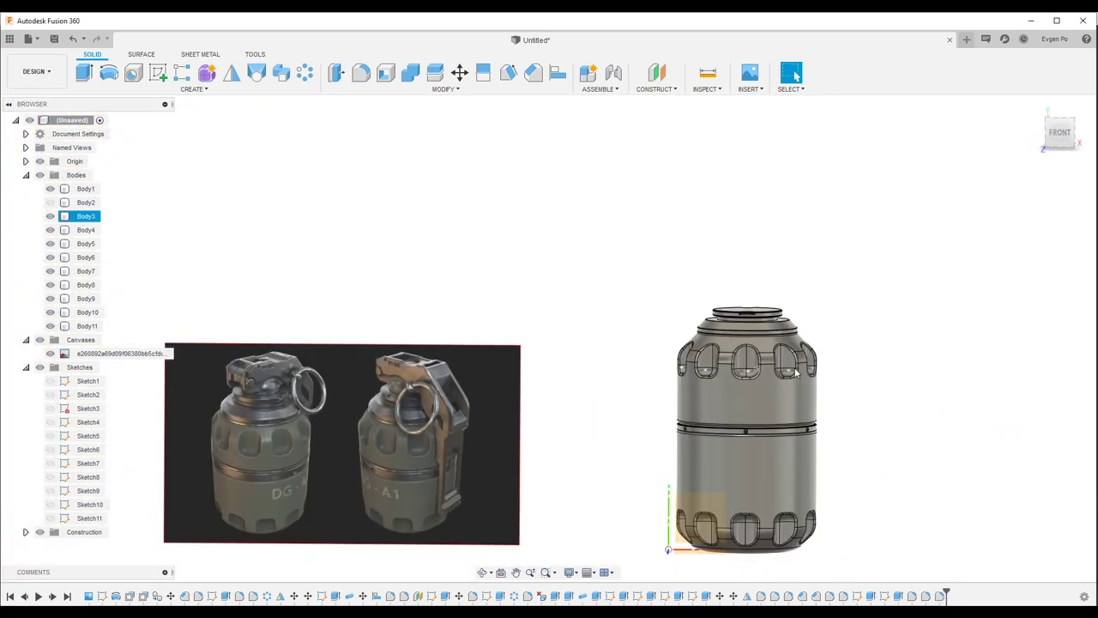
# Step: Add an 11 mm-diameter sphere on the grenade's top face
pyautogui.click(194, 88)
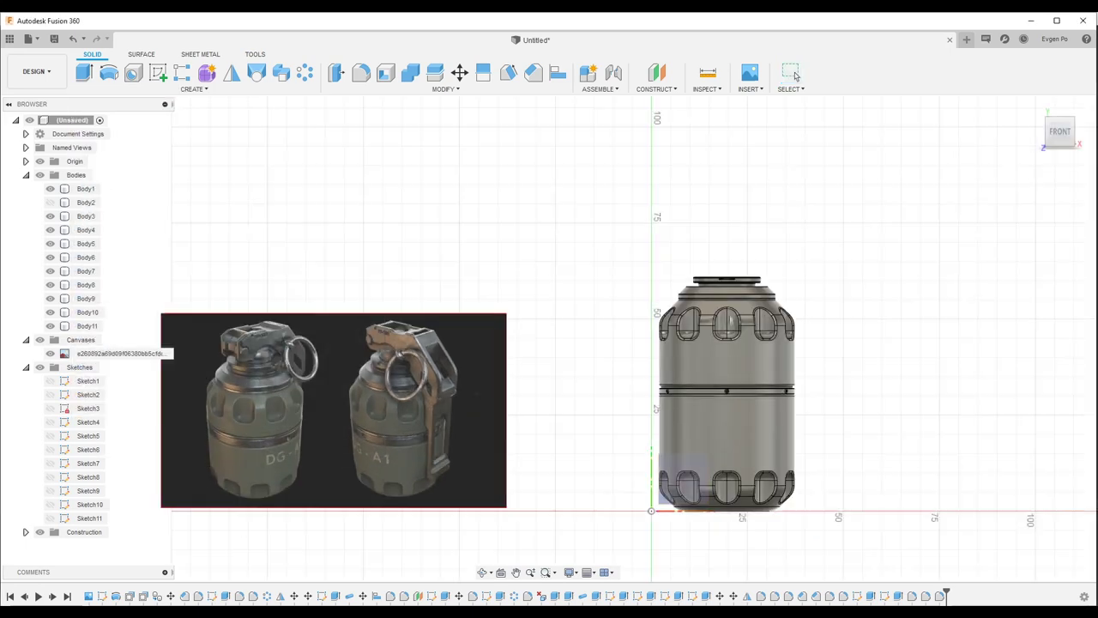
pyautogui.click(733, 287)
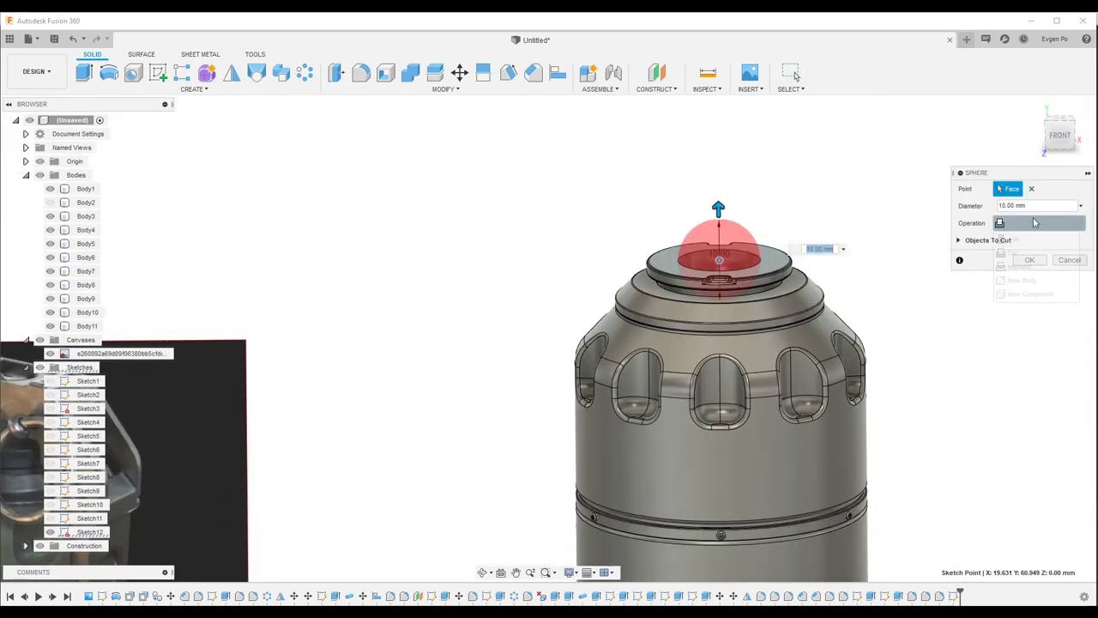
pyautogui.click(1061, 136)
pyautogui.moveTo(801, 215); pyautogui.dragTo(800, 207)
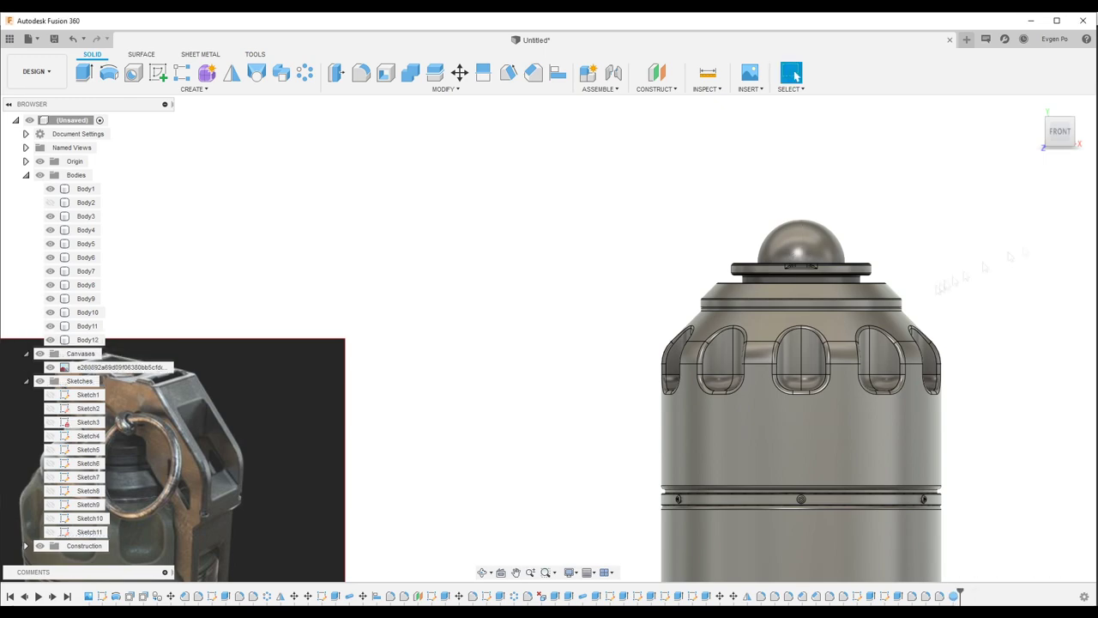
pyautogui.click(158, 73)
# Step: Start a front-facing sketch with the four bodies projected and draw the block's outline lines
pyautogui.click(712, 235)
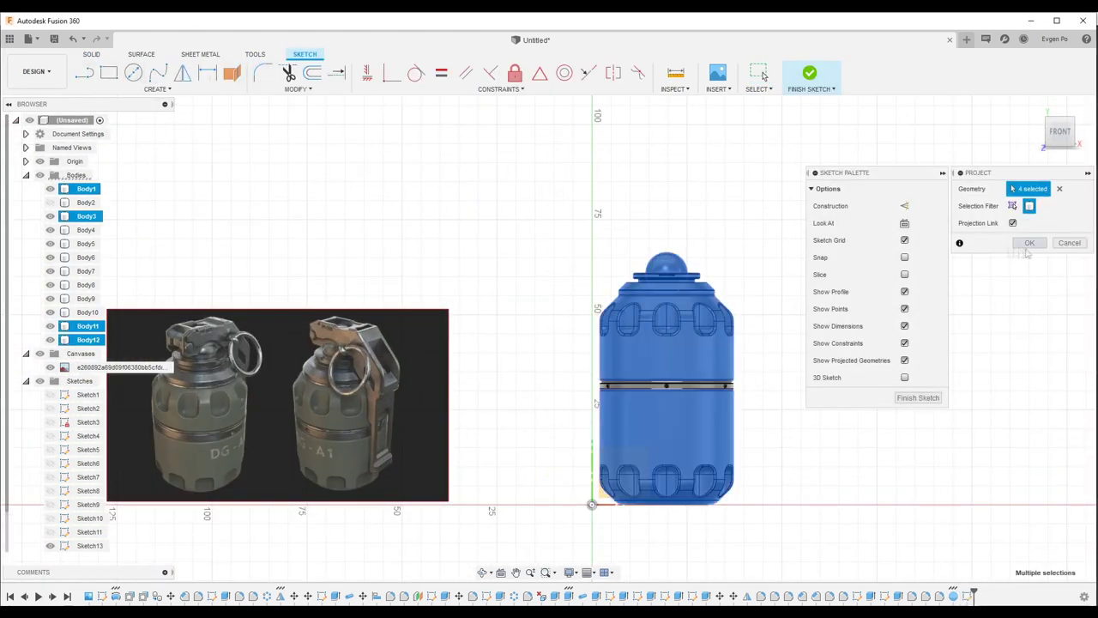
pyautogui.click(1030, 243)
pyautogui.scroll(4, 578, 258)
pyautogui.scroll(-3, 418, 361)
pyautogui.scroll(3, 592, 279)
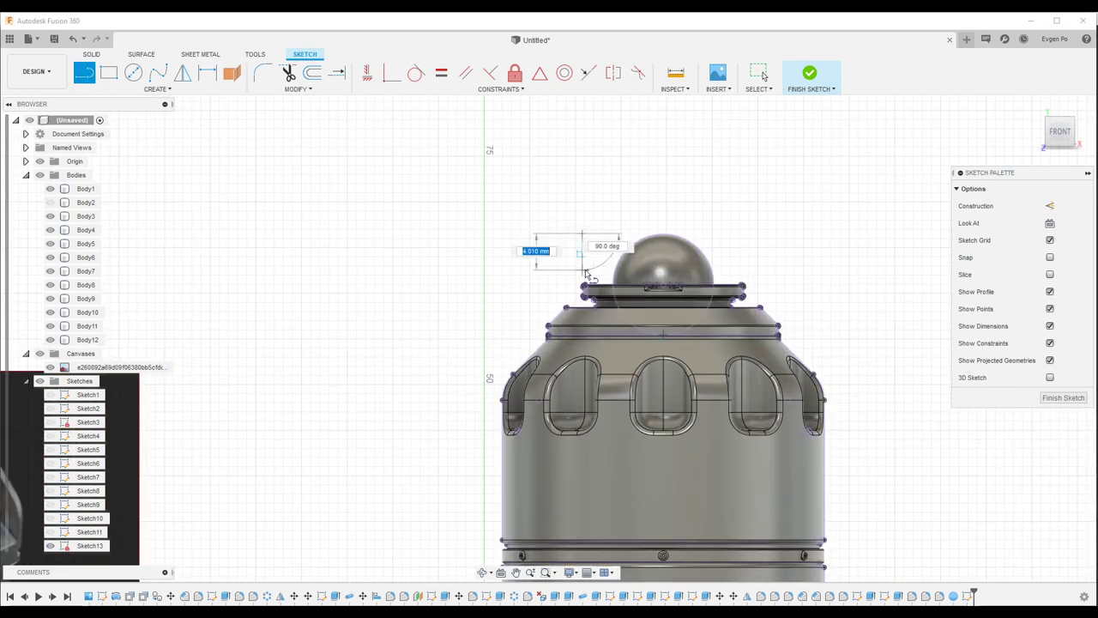
pyautogui.scroll(2, 586, 234)
pyautogui.press('Escape')
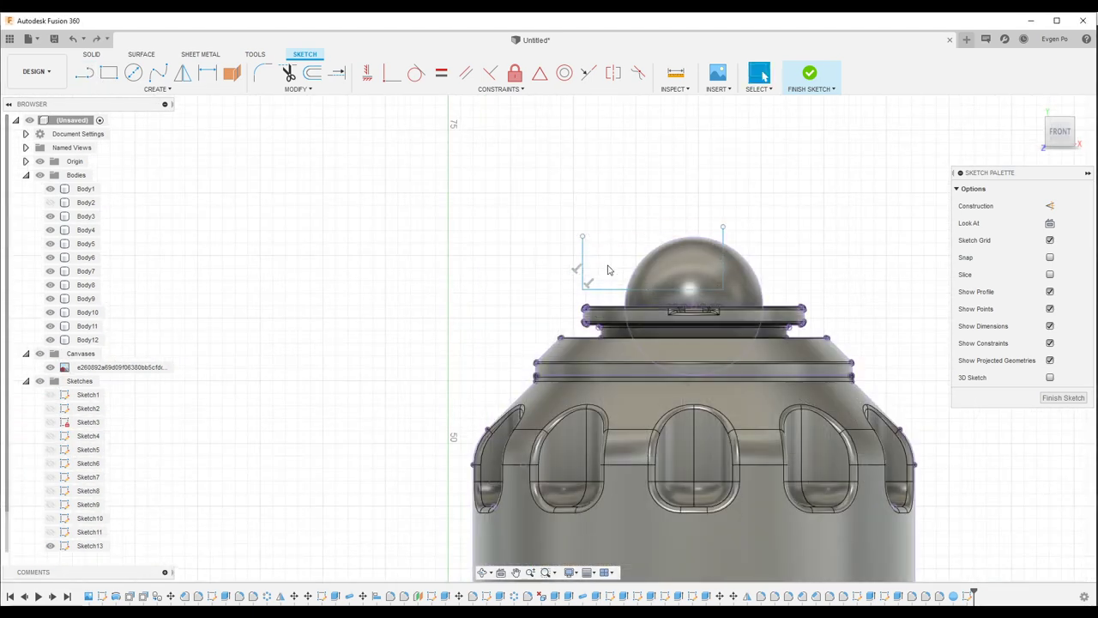
# Step: Add a circle at the rectangle's corner and widen the rectangle to the right
pyautogui.scroll(-5, 583, 232)
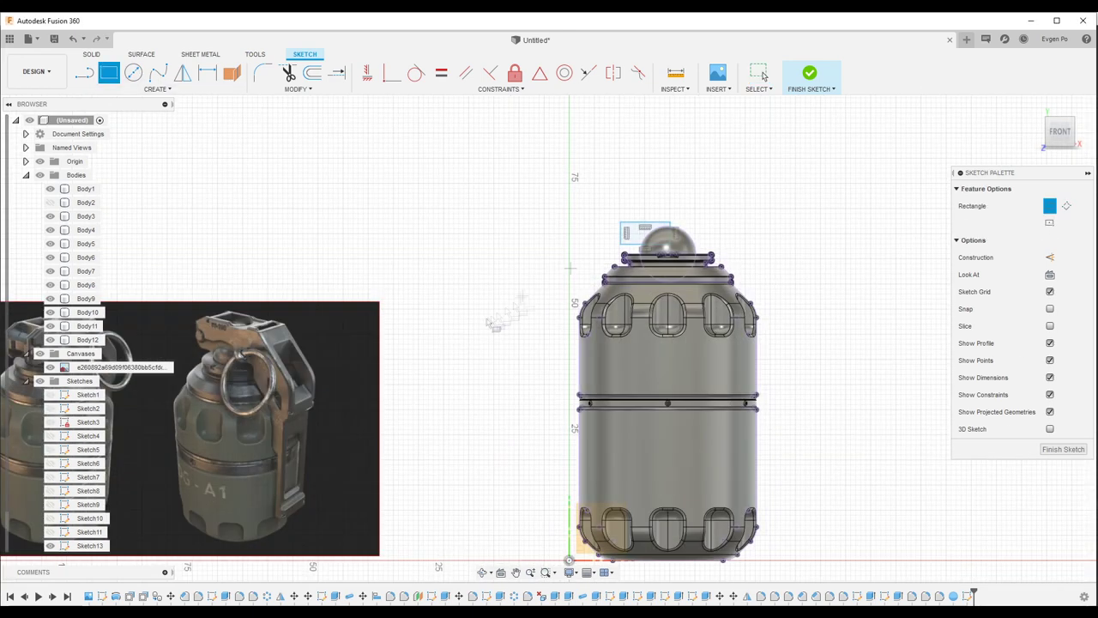
pyautogui.scroll(5, 646, 225)
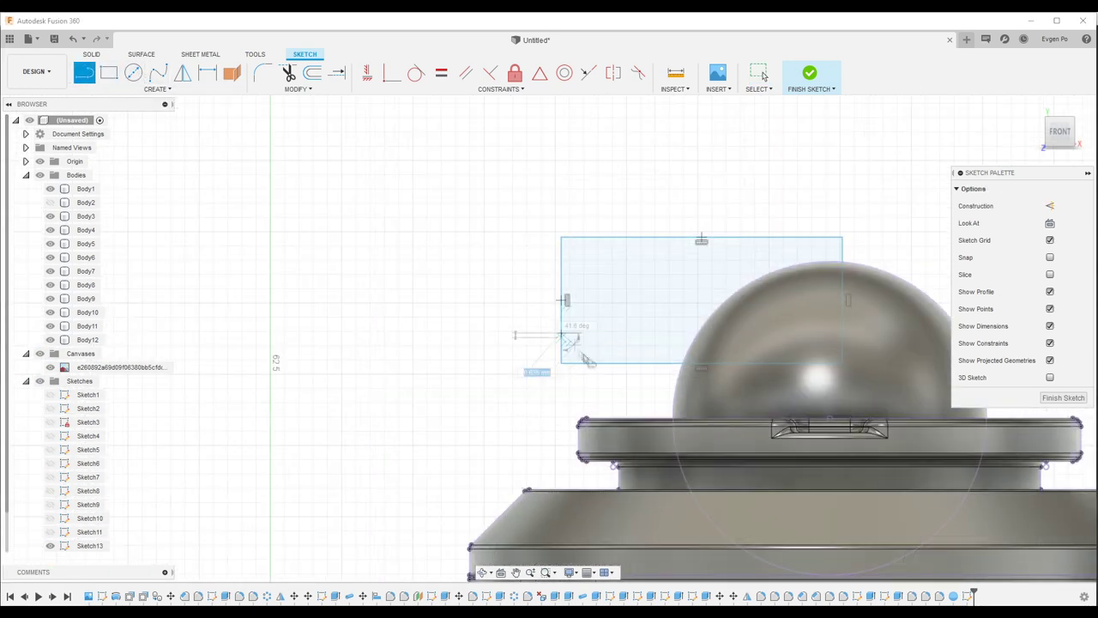
pyautogui.scroll(-5, 588, 267)
pyautogui.scroll(5, 614, 244)
pyautogui.click(613, 245)
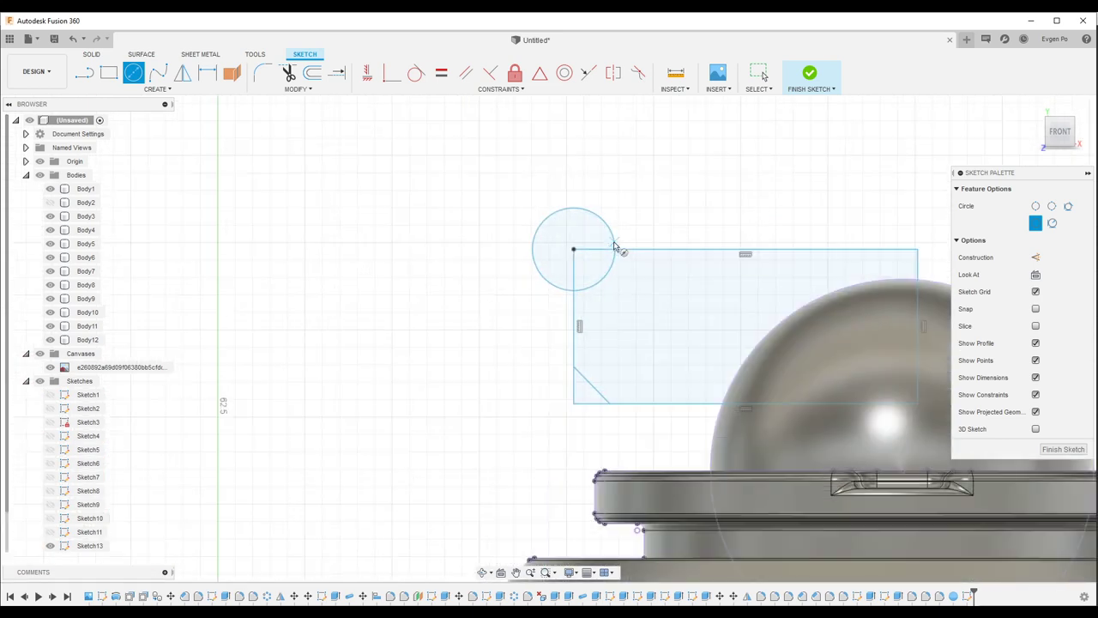
pyautogui.scroll(-1, 764, 259)
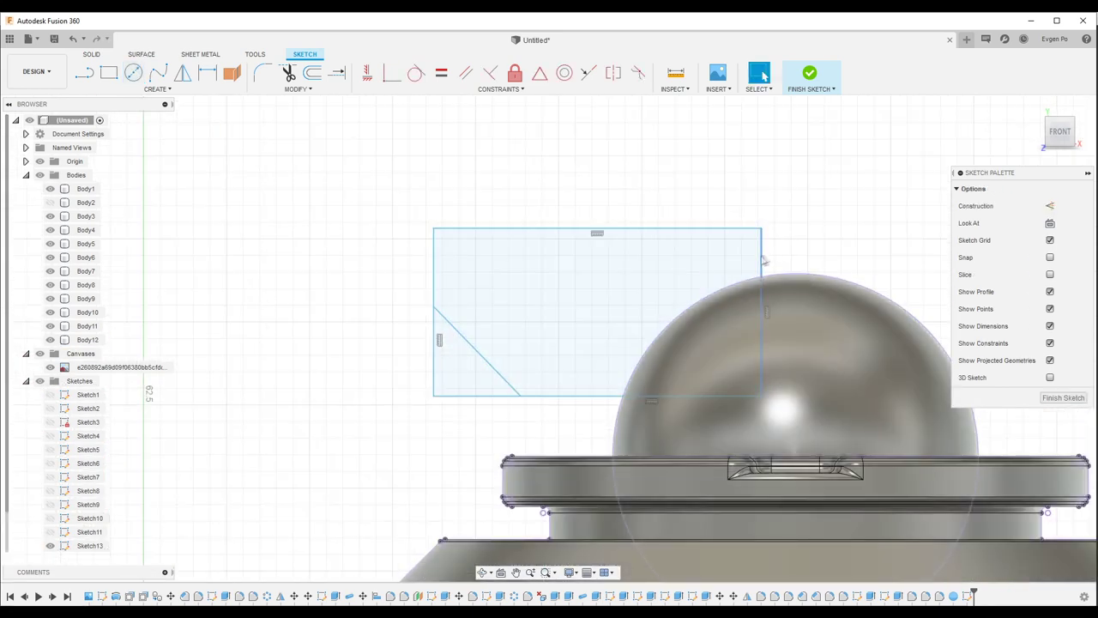
pyautogui.moveTo(813, 262); pyautogui.dragTo(834, 262)
pyautogui.press('c')
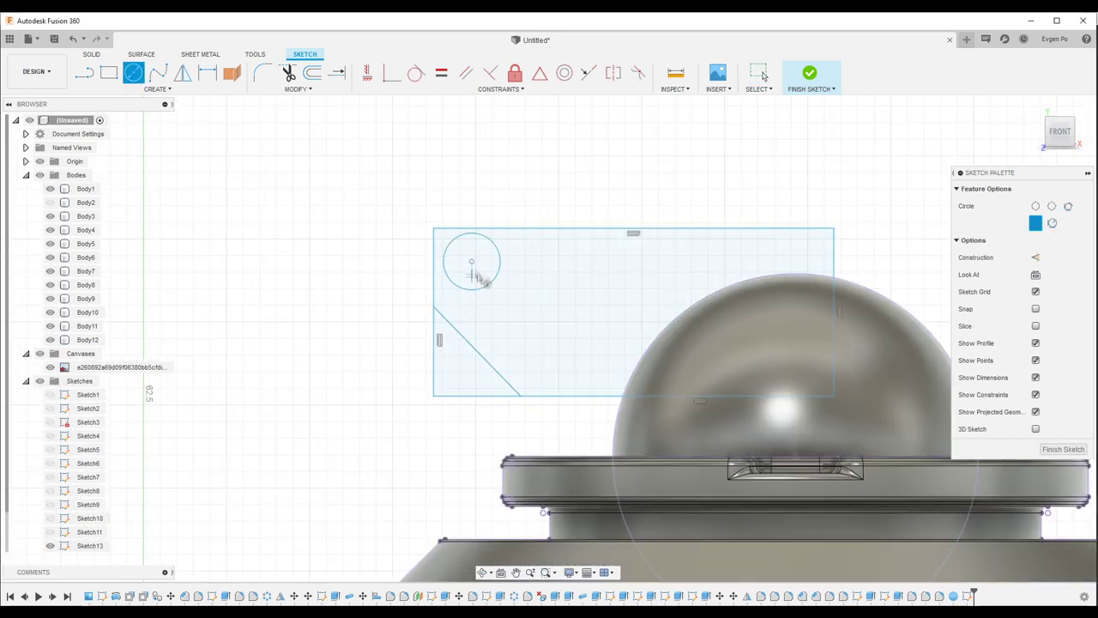
# Step: Extrude the chamfered block sketch 4 mm as a new body
pyautogui.press('e')
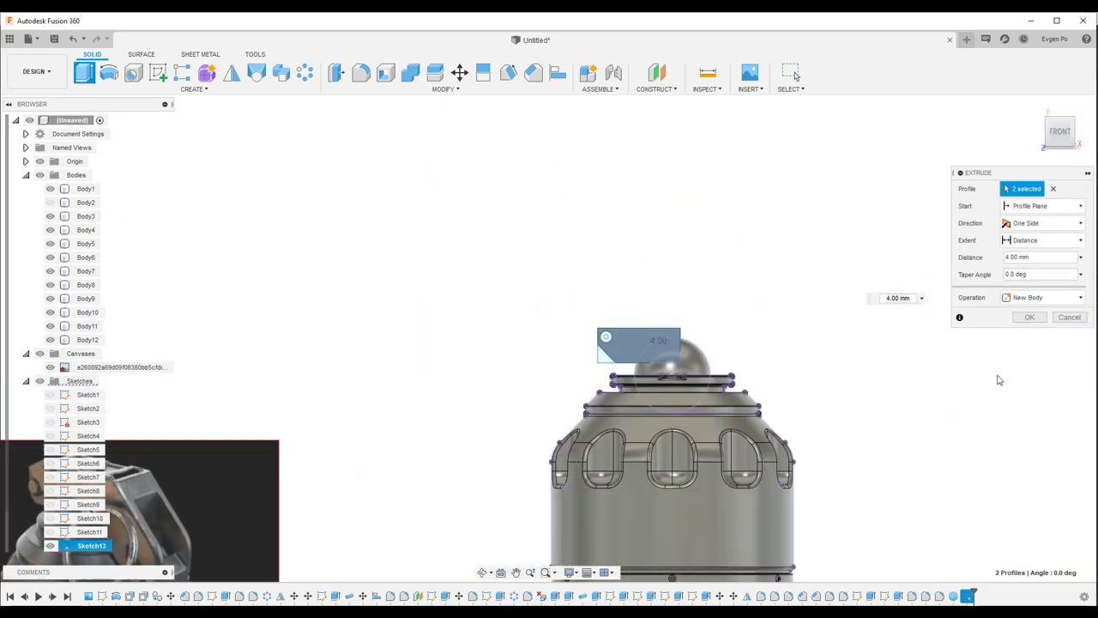
pyautogui.scroll(5, 712, 368)
pyautogui.scroll(3, 709, 343)
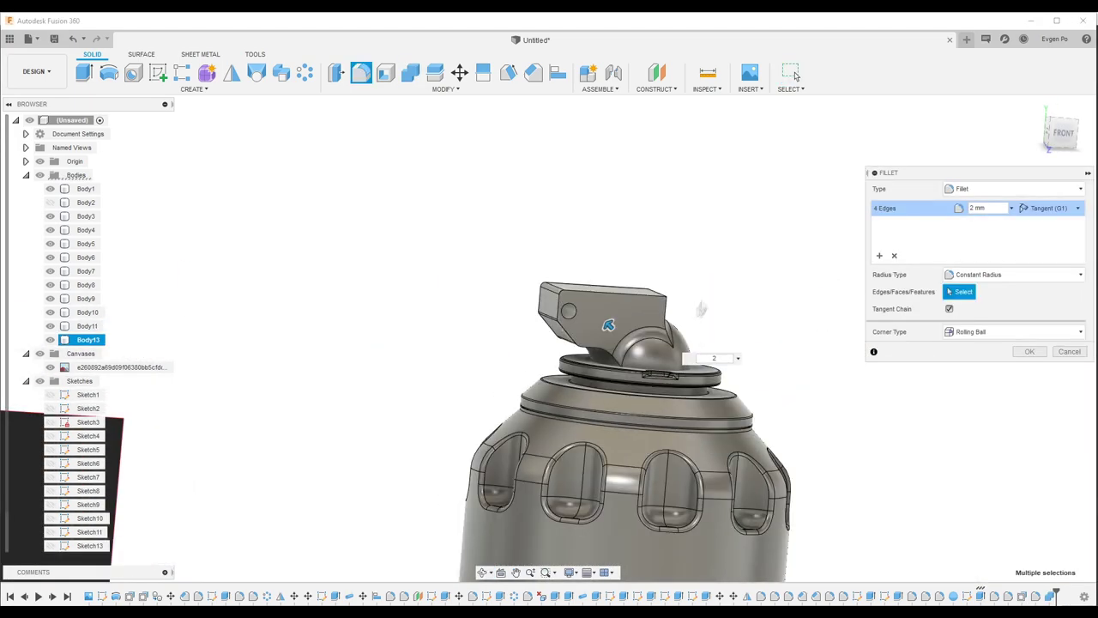
# Step: Fillet the bracket block's eight outline edges with a 0.5 mm radius
pyautogui.click(1073, 348)
pyautogui.keyDown('shift'); pyautogui.moveTo(1077, 344); pyautogui.dragTo(937, 319, button='middle'); pyautogui.keyUp('shift')
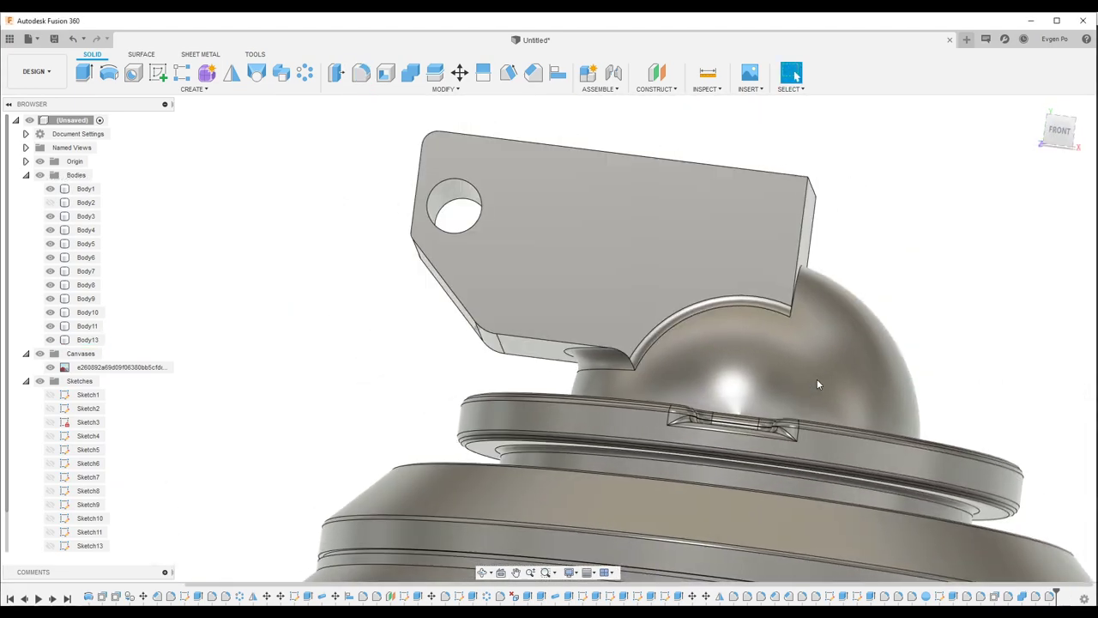
pyautogui.click(606, 270)
pyautogui.click(838, 246)
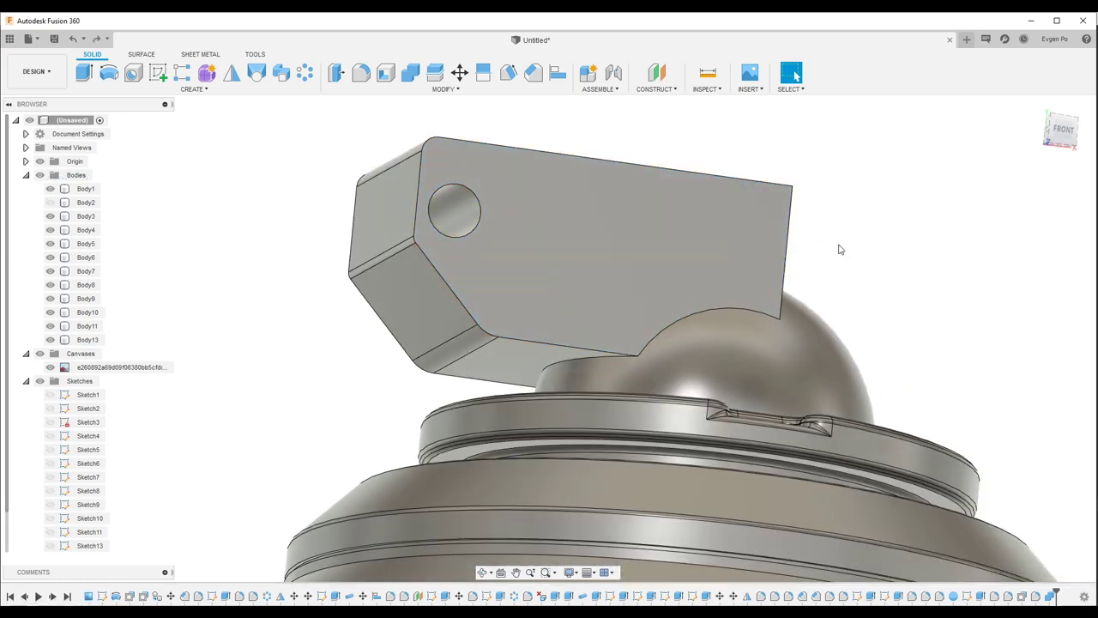
pyautogui.click(684, 245)
pyautogui.write('f0.2')
pyautogui.scroll(3, 682, 244)
pyautogui.scroll(-3, 668, 339)
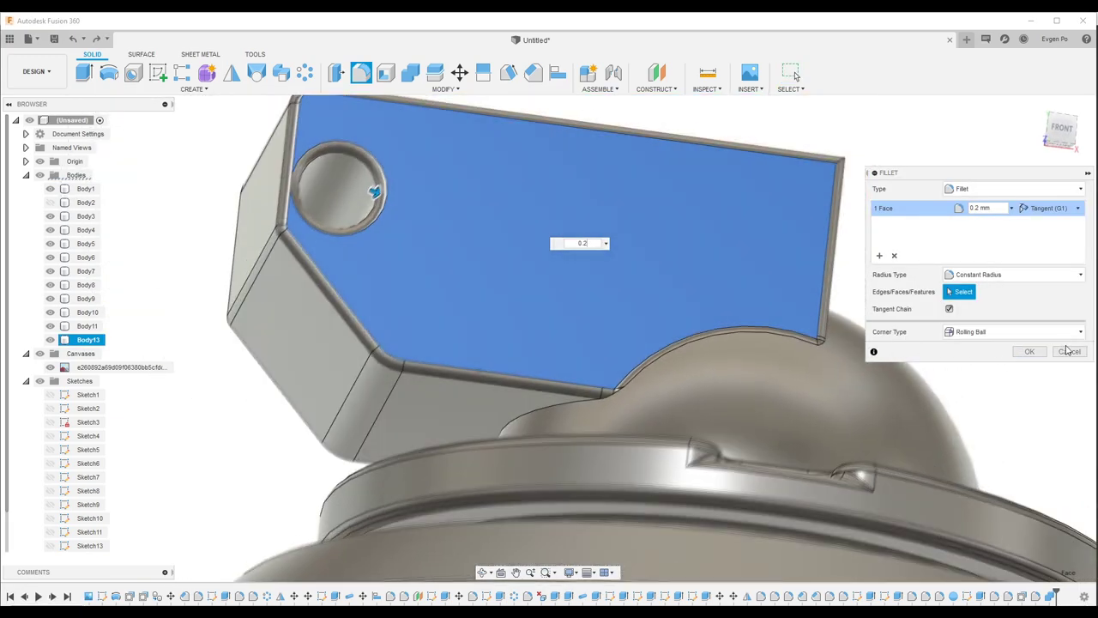
pyautogui.click(549, 343)
pyautogui.scroll(2, 543, 414)
pyautogui.click(841, 263)
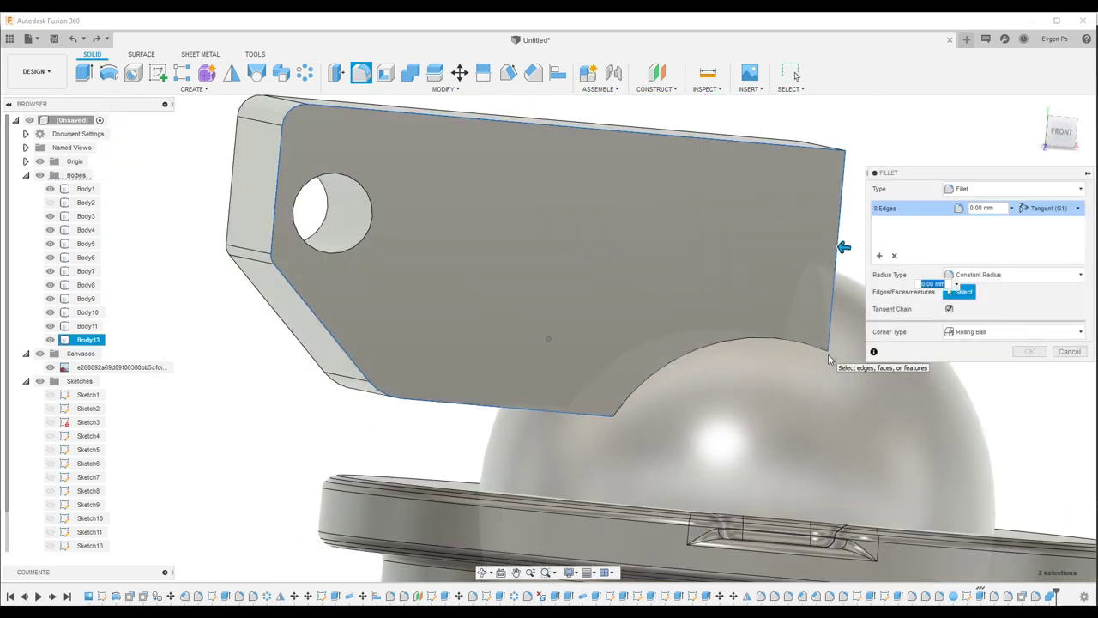
pyautogui.write('0.5')
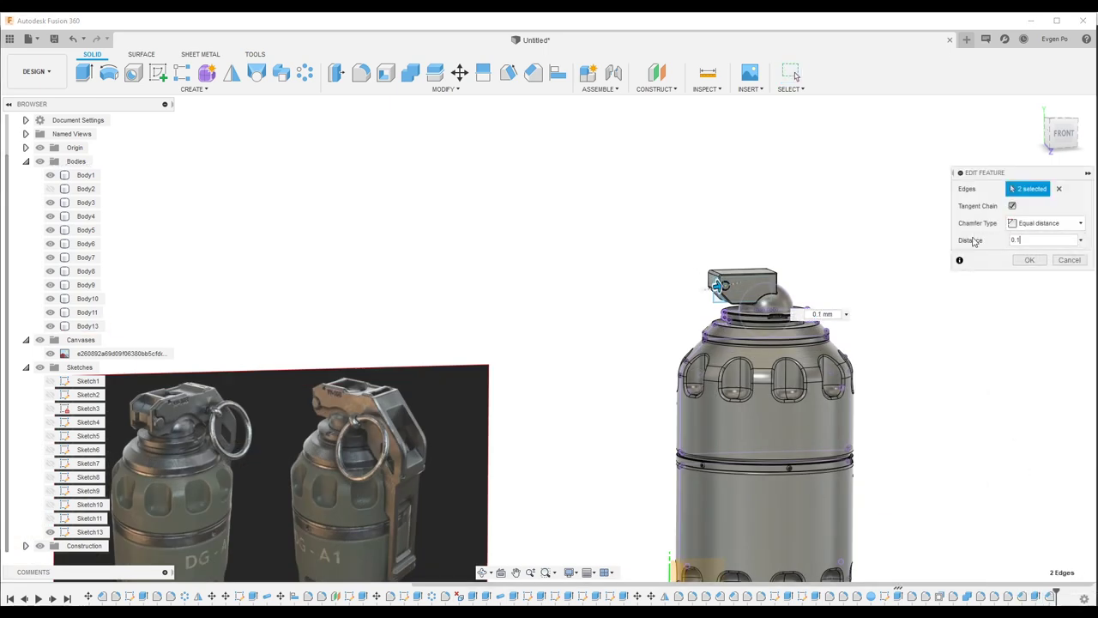
# Step: Switch to the front view, cancel the chamfer, and start a sketch on the bracket's side face
pyautogui.click(1064, 135)
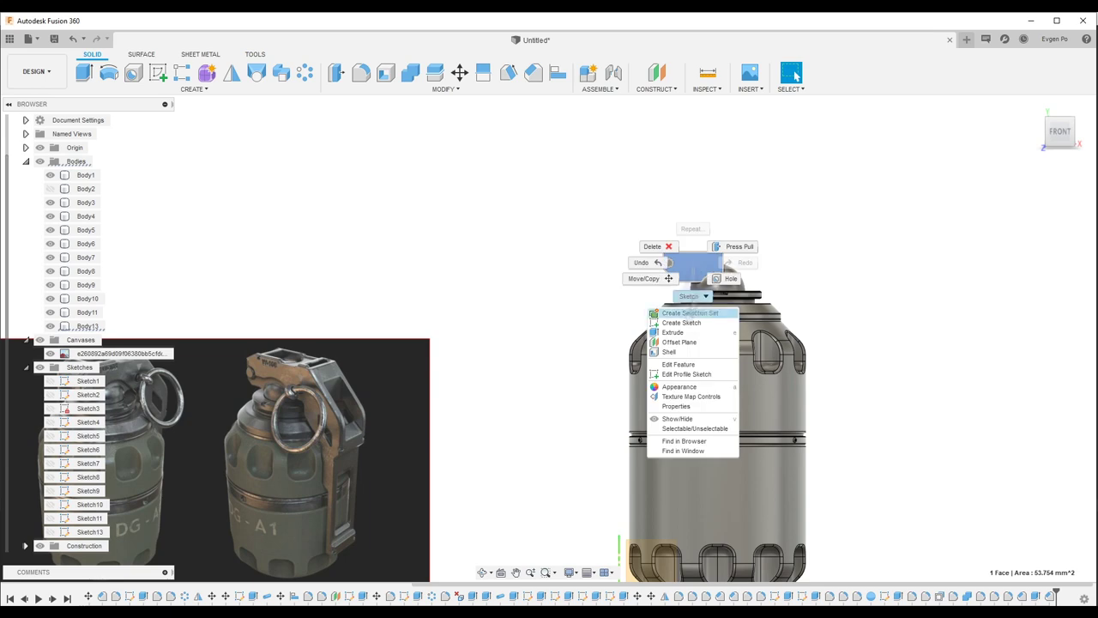
pyautogui.click(682, 322)
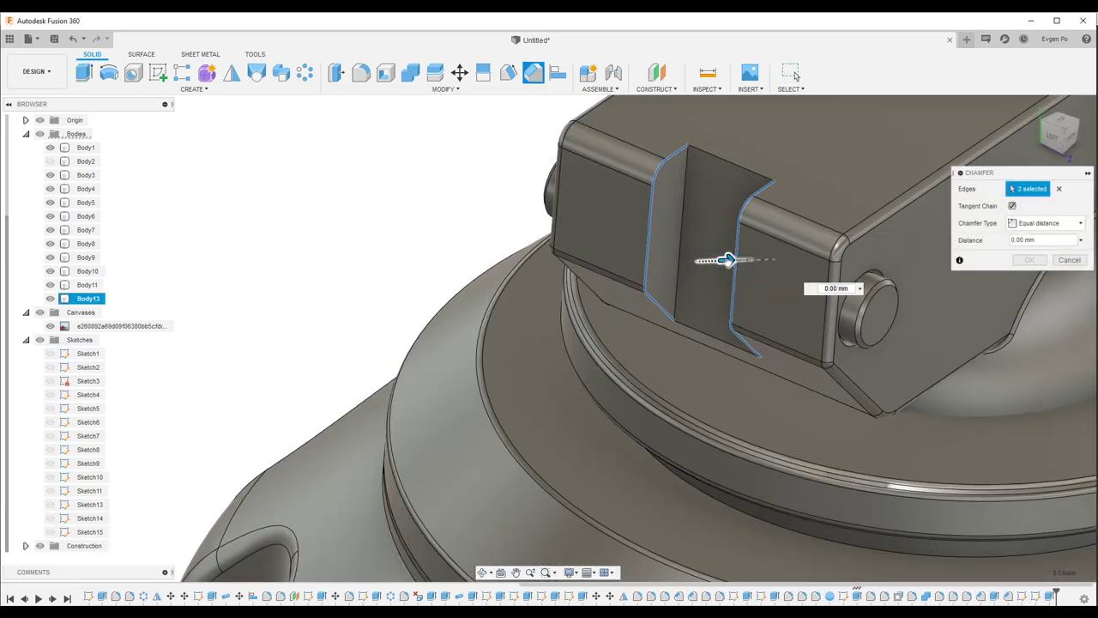
pyautogui.press('Escape')
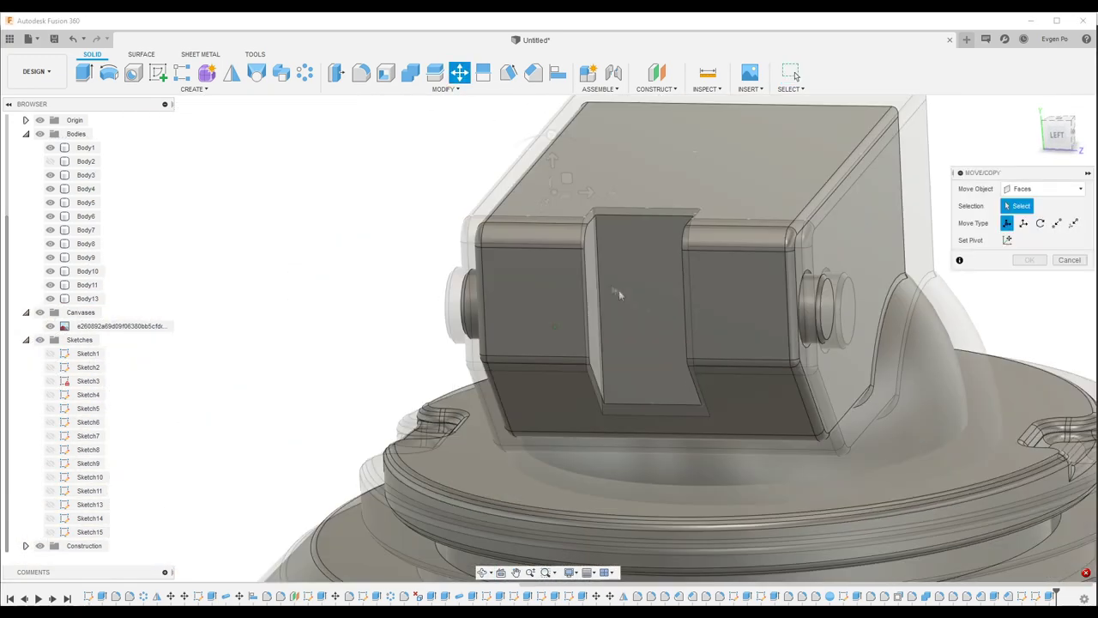
pyautogui.click(601, 296)
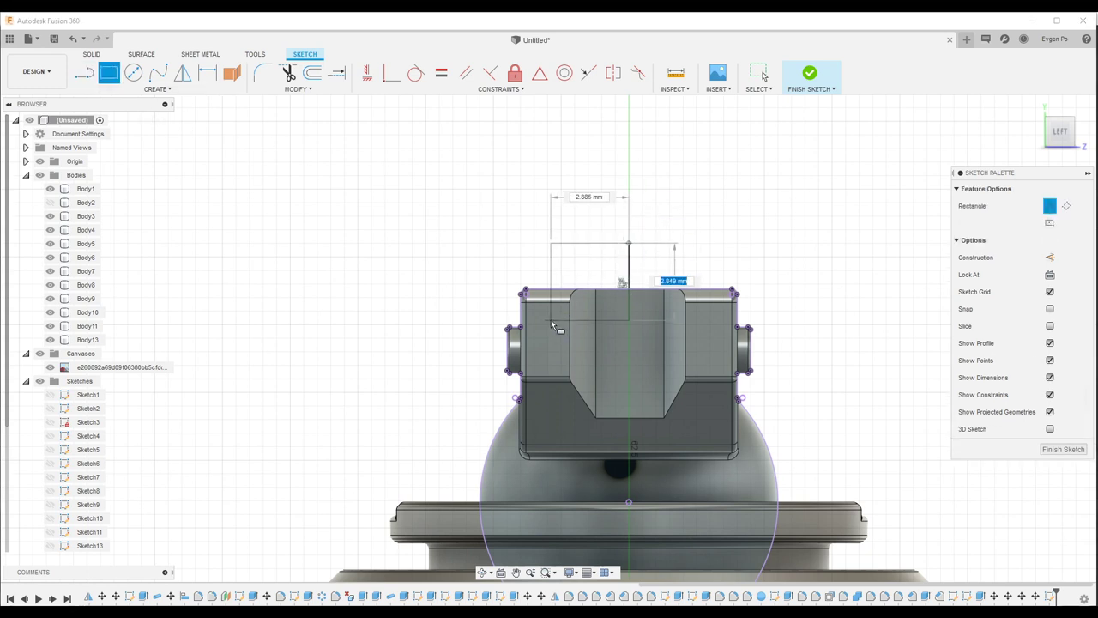
# Step: Draw a rectangle, mirror it, and cut the profiles 1 mm into the bracket's top
pyautogui.click(550, 320)
pyautogui.press('m')
pyautogui.click(563, 247)
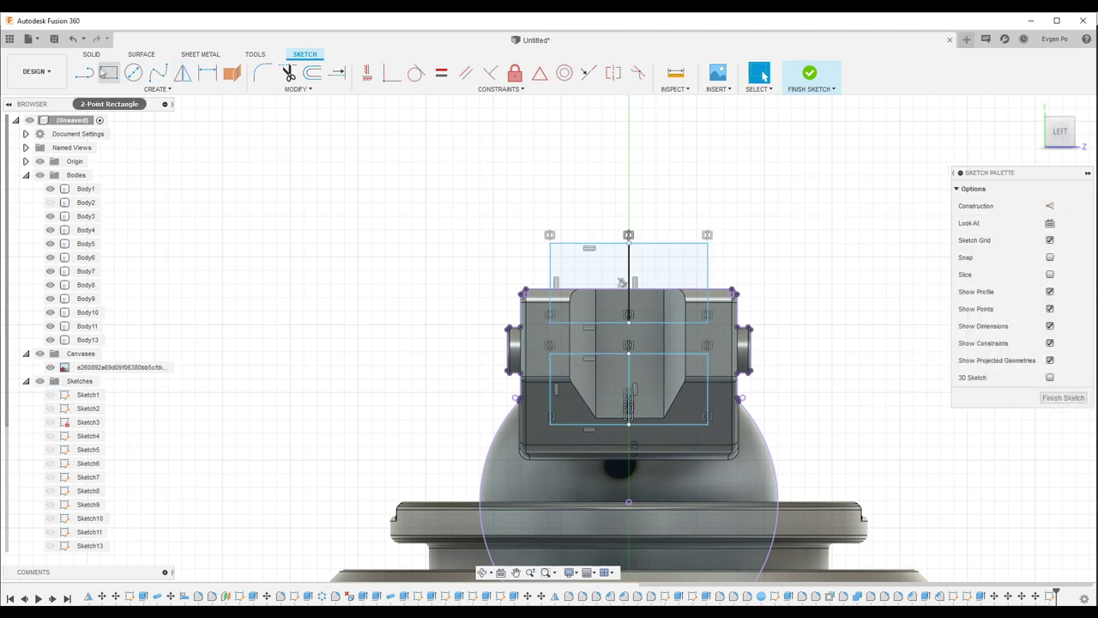
pyautogui.press('e')
pyautogui.moveTo(719, 416)
pyautogui.keyDown('shift'); pyautogui.mouseDown(button='middle')
pyautogui.moveTo(625, 435)
pyautogui.moveTo(662, 380)
pyautogui.moveTo(838, 218)
pyautogui.mouseUp(button='middle'); pyautogui.keyUp('shift')
pyautogui.press('Return')
# Step: Select a face of the bracket and begin a new sketch on it
pyautogui.click(719, 326)
pyautogui.press('m')
pyautogui.press('Escape')
pyautogui.scroll(-5, 837, 218)
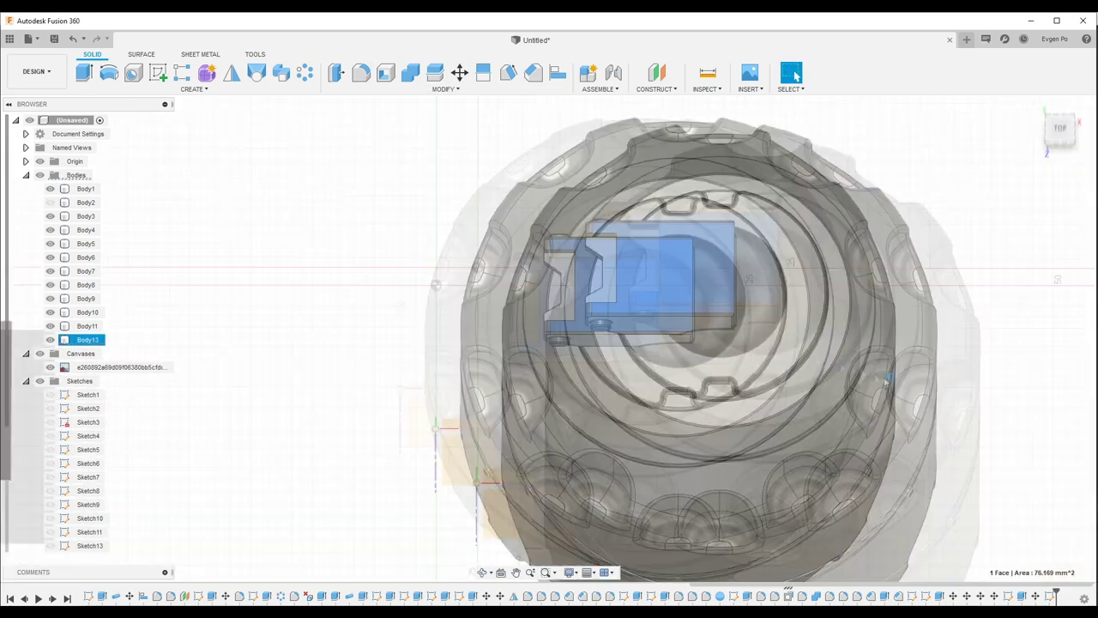
pyautogui.press('r')
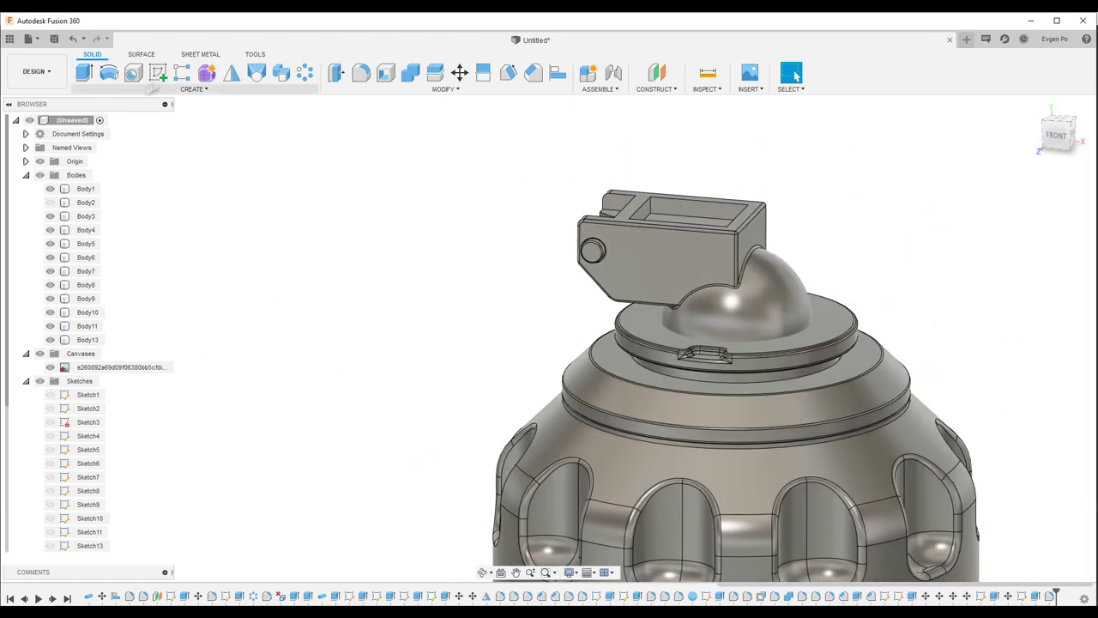
# Step: Begin tracing the lever profile with lines from the top bracket in the front view
pyautogui.click(133, 72)
pyautogui.scroll(3, 336, 258)
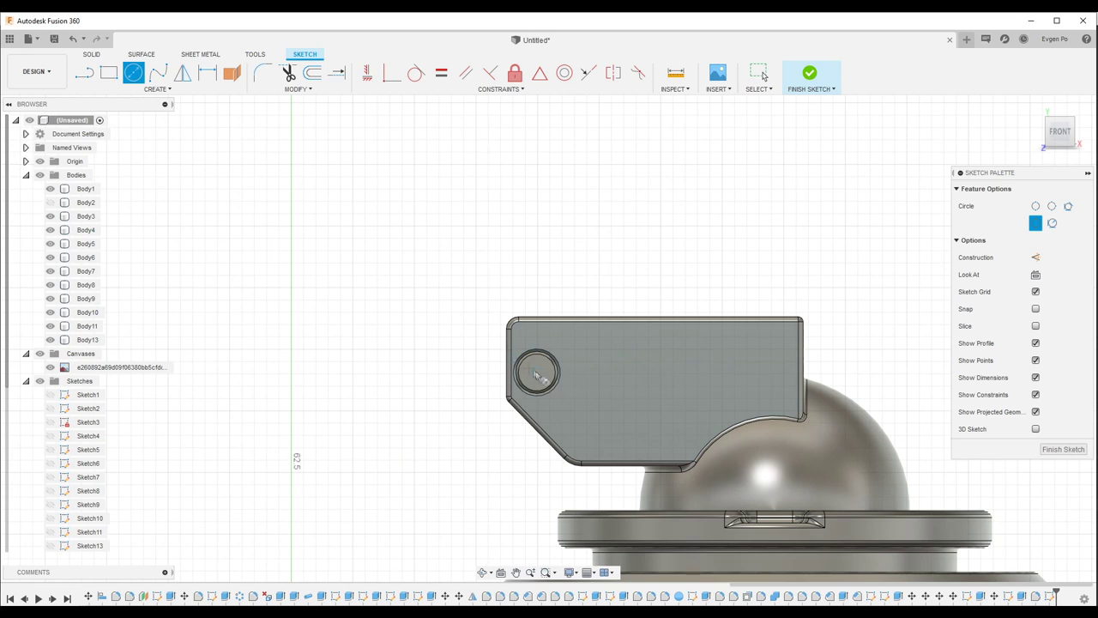
pyautogui.press('l')
pyautogui.scroll(-3, 291, 198)
pyautogui.scroll(5, 377, 251)
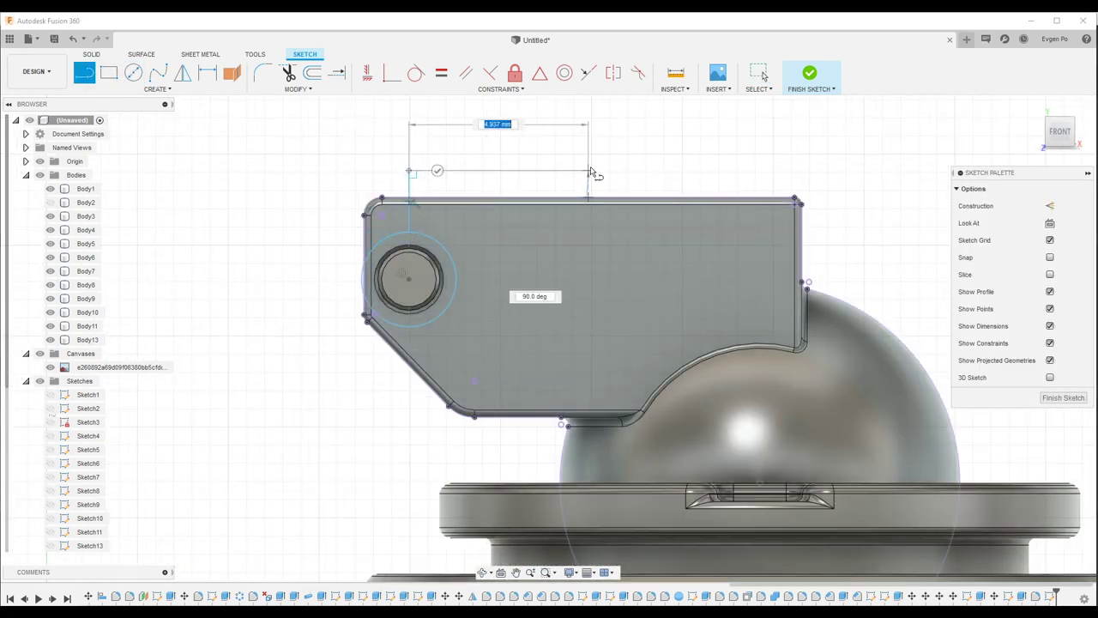
pyautogui.click(591, 172)
pyautogui.keyDown('shift'); pyautogui.moveTo(591, 173); pyautogui.dragTo(588, 177, button='middle'); pyautogui.keyUp('shift')
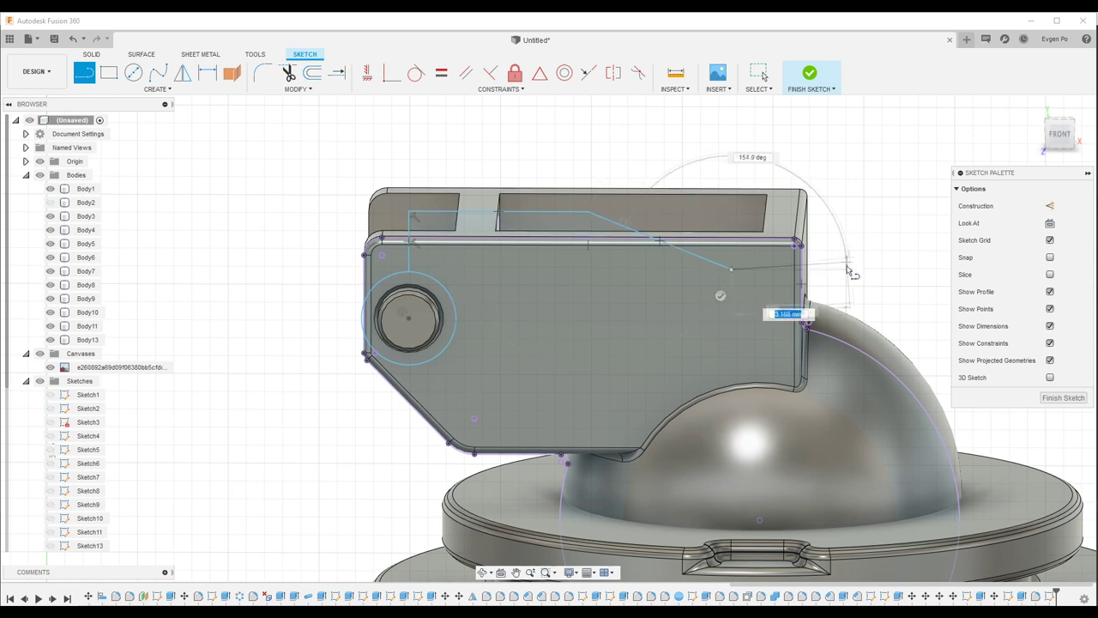
pyautogui.scroll(-3, 826, 271)
pyautogui.scroll(-3, 806, 272)
pyautogui.scroll(-3, 789, 274)
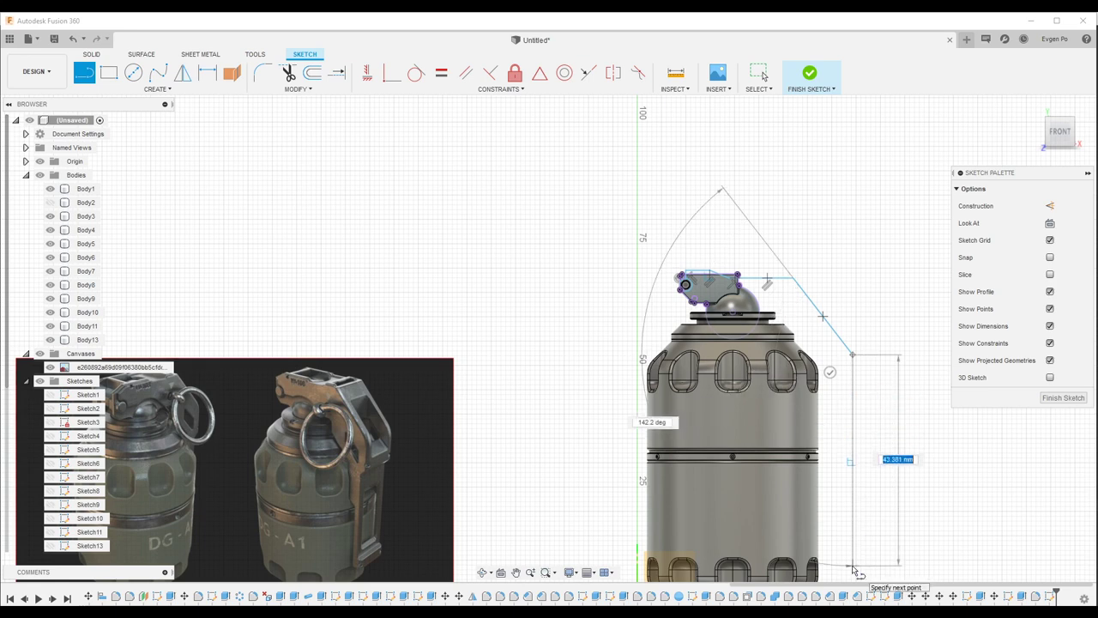
pyautogui.scroll(2, 824, 559)
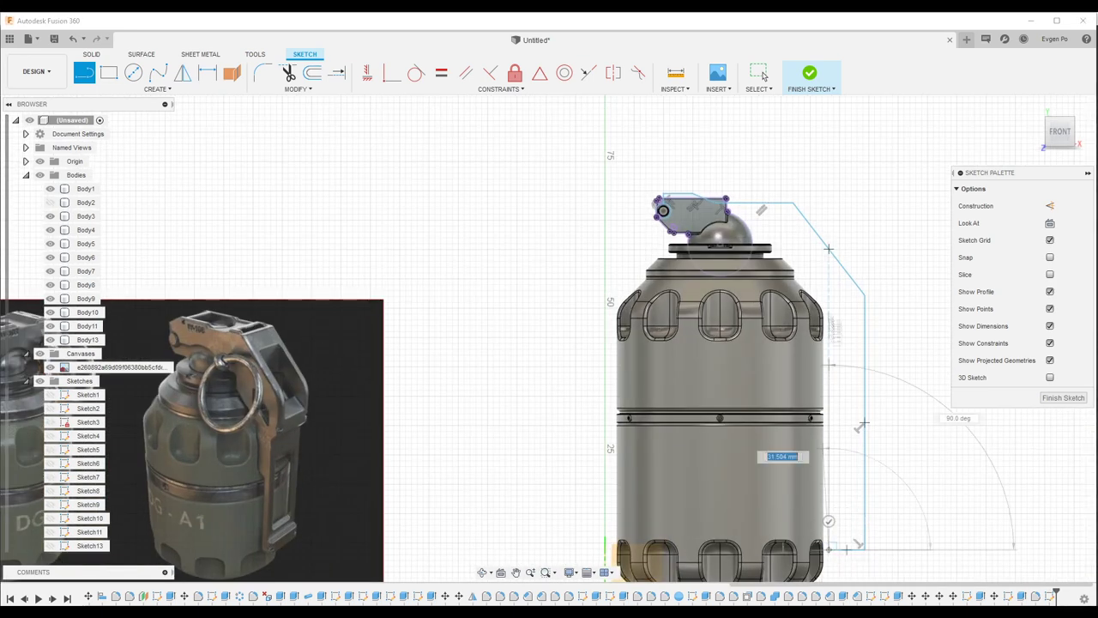
pyautogui.scroll(2, 789, 248)
# Step: Continue the lever outline down the grenade's side with more line segments
pyautogui.click(760, 74)
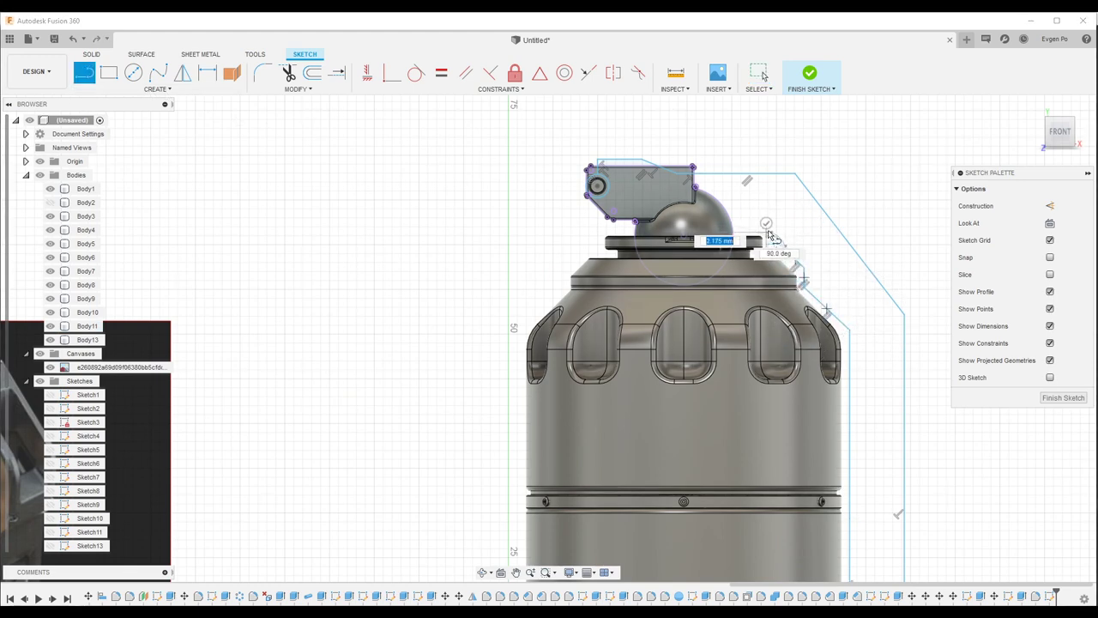
pyautogui.scroll(2, 770, 236)
pyautogui.scroll(-4, 772, 238)
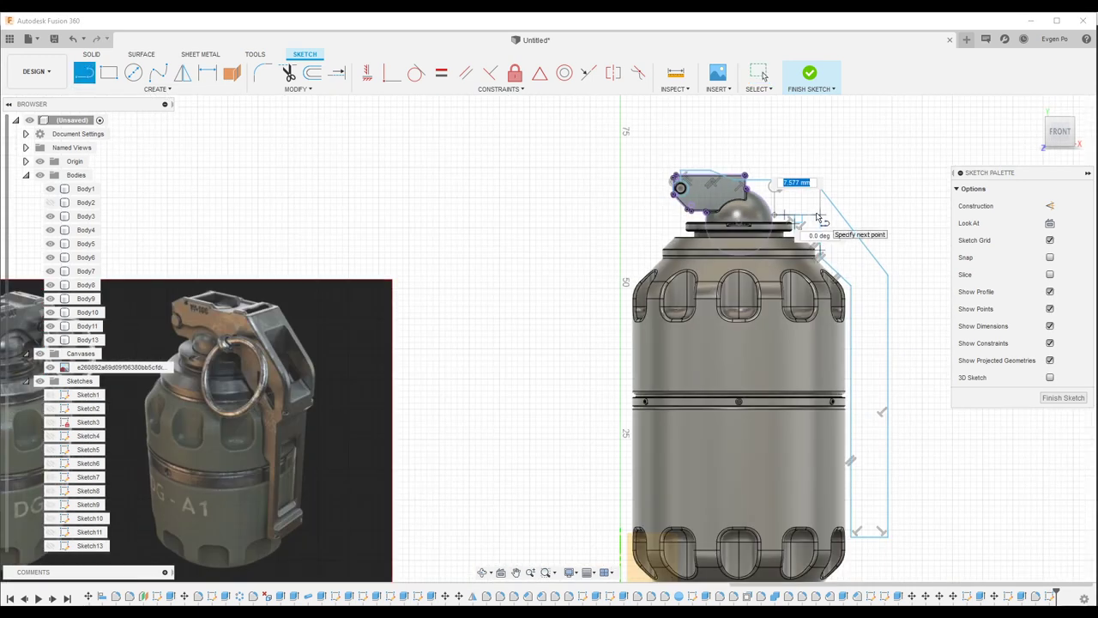
pyautogui.scroll(3, 812, 216)
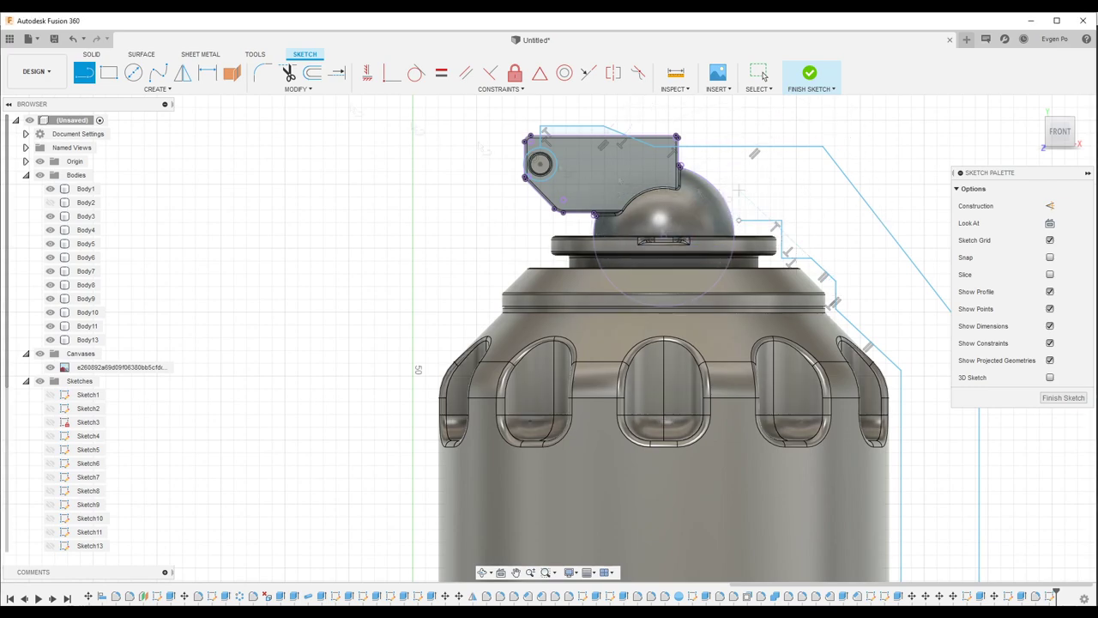
pyautogui.press('l')
pyautogui.scroll(2, 729, 225)
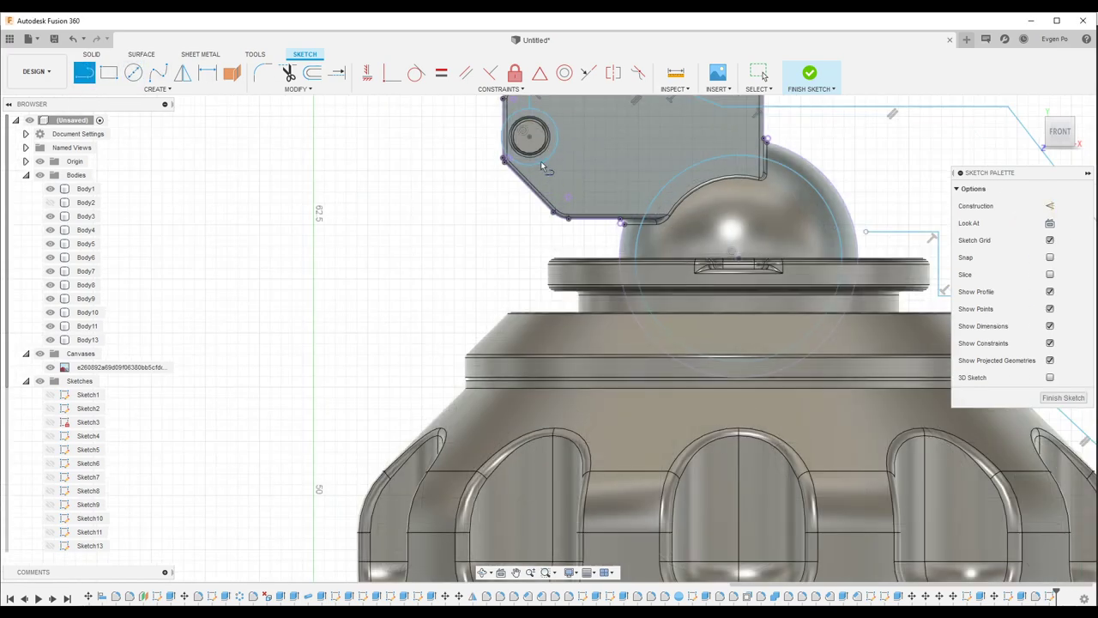
pyautogui.scroll(-1, 725, 227)
pyautogui.scroll(2, 723, 228)
pyautogui.scroll(-3, 724, 228)
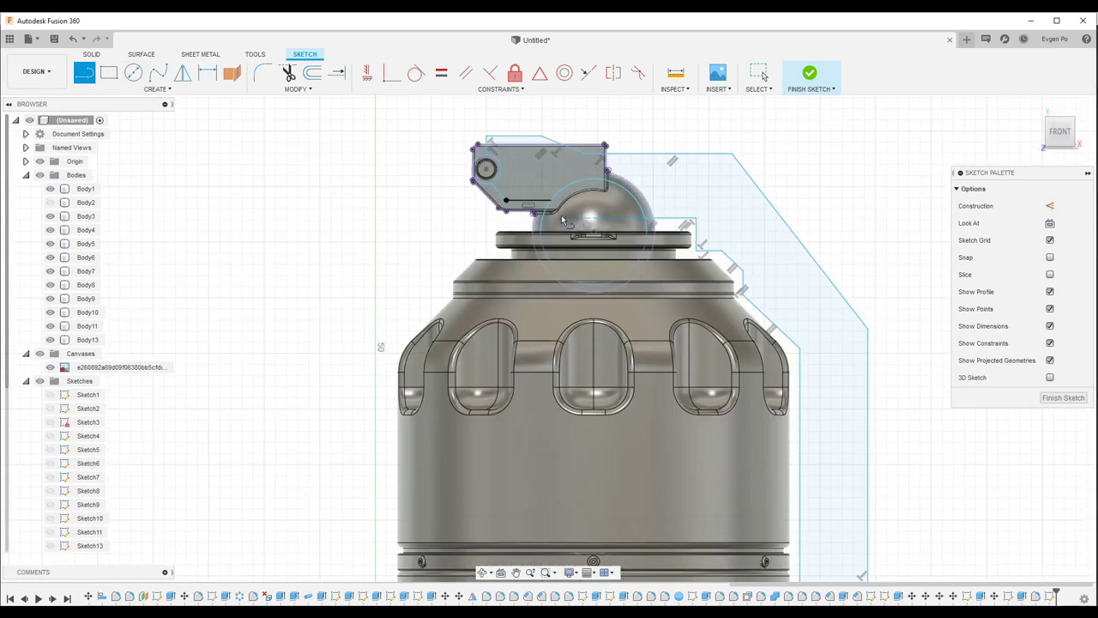
pyautogui.scroll(-2, 723, 229)
# Step: Extrude the lever profiles 1 mm as a new body
pyautogui.press('e')
pyautogui.scroll(3, 538, 153)
pyautogui.click(538, 153)
pyautogui.scroll(2, 538, 152)
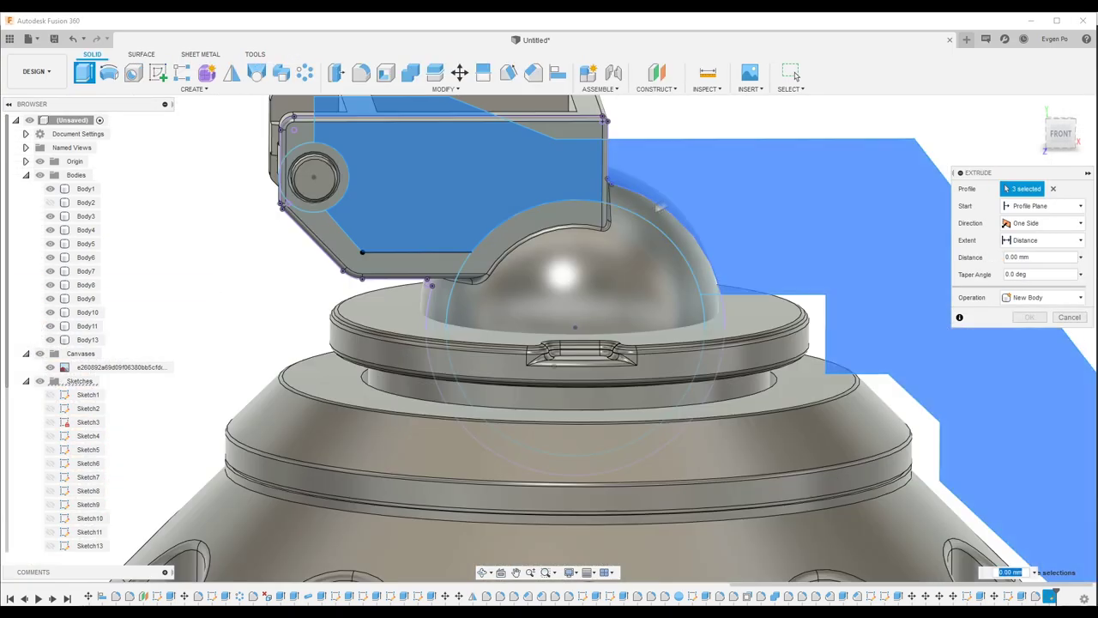
pyautogui.scroll(-5, 538, 153)
pyautogui.keyDown('shift'); pyautogui.moveTo(538, 152); pyautogui.dragTo(652, 191, button='middle'); pyautogui.keyUp('shift')
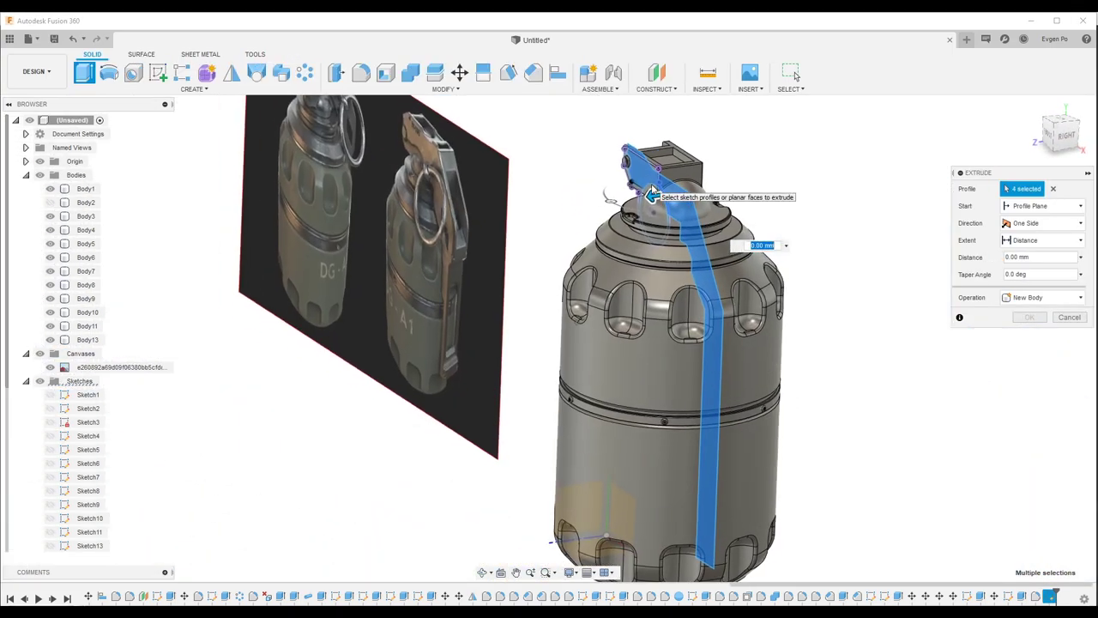
pyautogui.scroll(5, 552, 160)
pyautogui.moveTo(552, 160)
pyautogui.keyDown('shift'); pyautogui.mouseDown(button='middle')
pyautogui.moveTo(542, 179)
pyautogui.moveTo(999, 343)
pyautogui.mouseUp(button='middle'); pyautogui.keyUp('shift')
pyautogui.write('1')
pyautogui.click(542, 178)
pyautogui.press('Return')
pyautogui.scroll(-3, 975, 271)
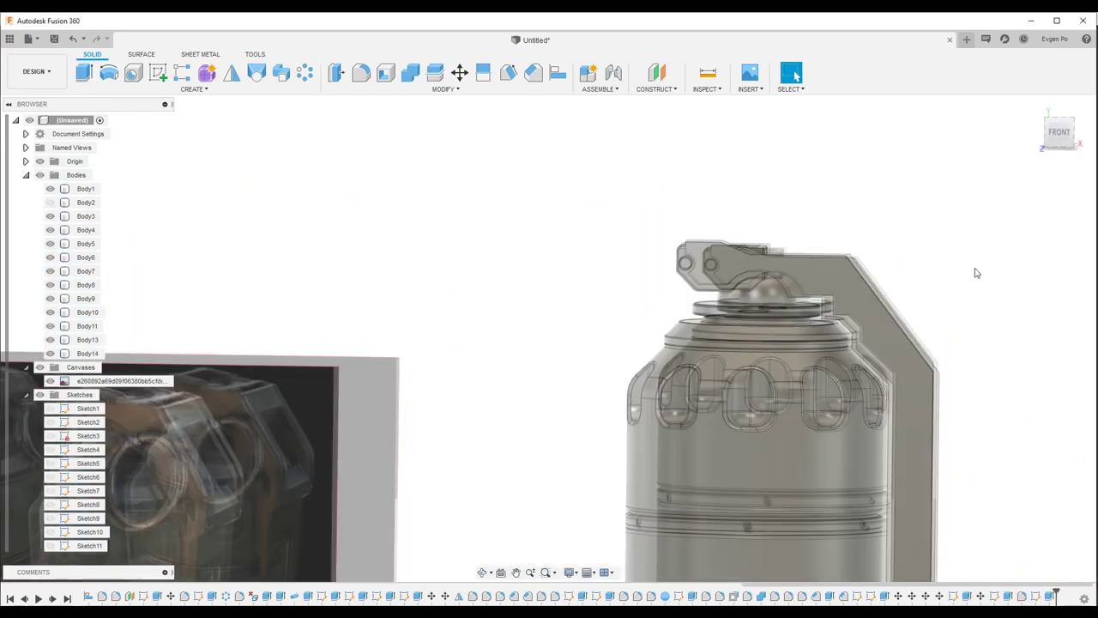
# Step: Fillet two edges of the new lever plate
pyautogui.scroll(2, 915, 324)
pyautogui.scroll(5, 856, 303)
pyautogui.scroll(3, 856, 304)
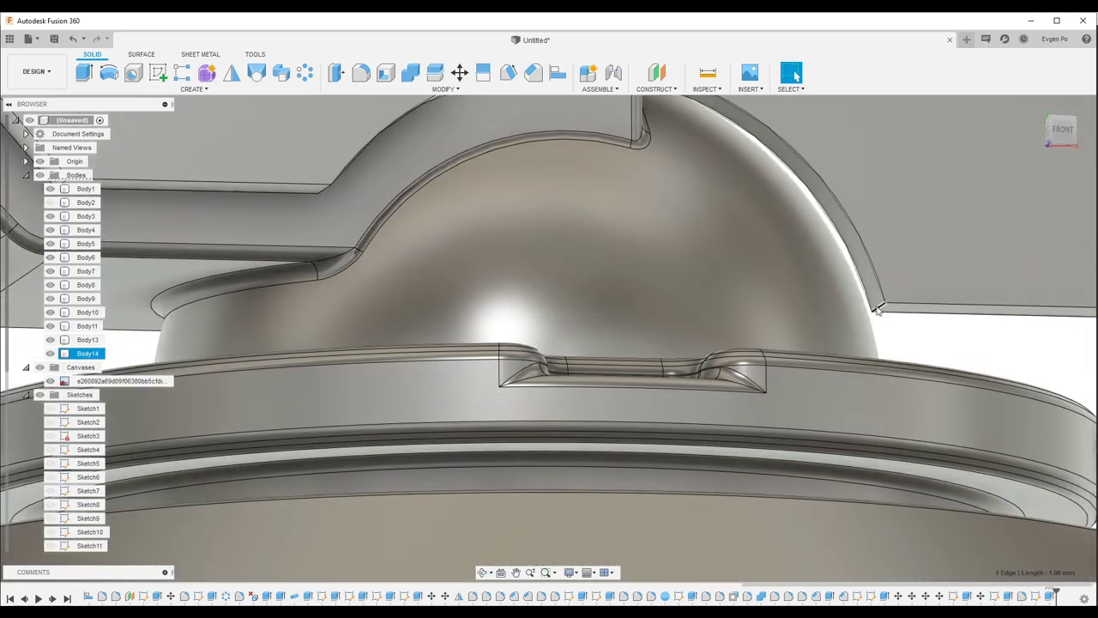
pyautogui.press('f')
pyautogui.click(746, 302)
pyautogui.click(400, 215)
pyautogui.press('Escape')
# Step: Shift a face at the lever's top end 0.5 mm along the lever with Move
pyautogui.scroll(-3, 865, 227)
pyautogui.scroll(-2, 865, 227)
pyautogui.keyDown('shift'); pyautogui.moveTo(858, 257); pyautogui.dragTo(772, 240, button='middle'); pyautogui.keyUp('shift')
pyautogui.scroll(5, 746, 232)
pyautogui.scroll(3, 738, 206)
pyautogui.click(733, 197)
pyautogui.click(337, 73)
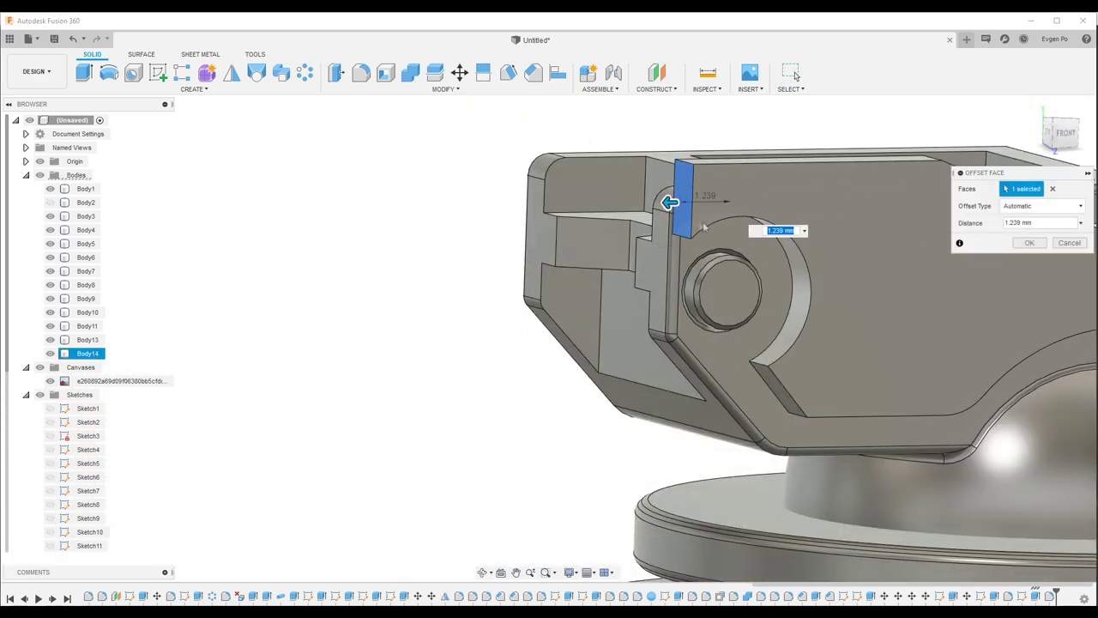
pyautogui.press('Escape')
pyautogui.click(460, 73)
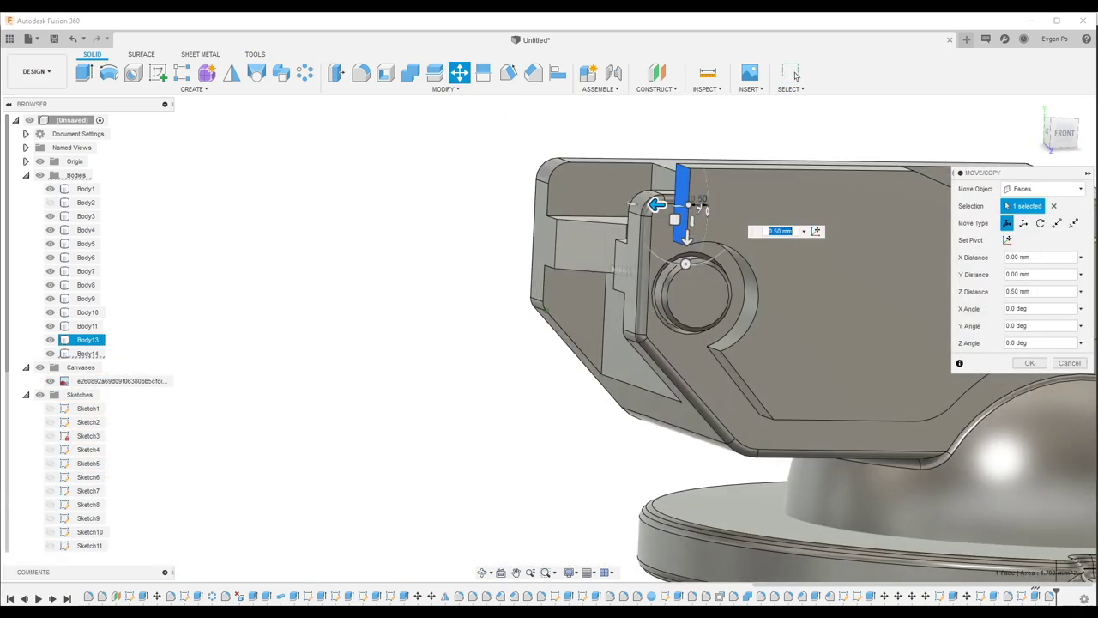
pyautogui.keyDown('shift'); pyautogui.moveTo(630, 265); pyautogui.dragTo(630, 265, button='middle'); pyautogui.keyUp('shift')
pyautogui.press('Escape')
# Step: Try a fillet and then a chamfer on a lever edge, cancelling both
pyautogui.scroll(3, 630, 265)
pyautogui.click(568, 257)
pyautogui.press('f')
pyautogui.scroll(-3, 568, 253)
pyautogui.moveTo(535, 225)
pyautogui.keyDown('shift'); pyautogui.mouseDown(button='middle')
pyautogui.moveTo(503, 245)
pyautogui.moveTo(544, 215)
pyautogui.mouseUp(button='middle'); pyautogui.keyUp('shift')
pyautogui.scroll(3, 609, 308)
pyautogui.press('Escape')
pyautogui.press('c')
pyautogui.moveTo(608, 308)
pyautogui.keyDown('shift'); pyautogui.mouseDown(button='middle')
pyautogui.moveTo(505, 129)
pyautogui.moveTo(665, 240)
pyautogui.moveTo(460, 335)
pyautogui.moveTo(459, 402)
pyautogui.moveTo(645, 406)
pyautogui.moveTo(634, 267)
pyautogui.mouseUp(button='middle'); pyautogui.keyUp('shift')
pyautogui.press('Escape')
pyautogui.scroll(-3, 524, 145)
# Step: Fillet two more lever edges with a 0.1 mm radius
pyautogui.press('f')
pyautogui.click(459, 402)
pyautogui.write('.1')
pyautogui.scroll(5, 687, 386)
pyautogui.scroll(3, 737, 446)
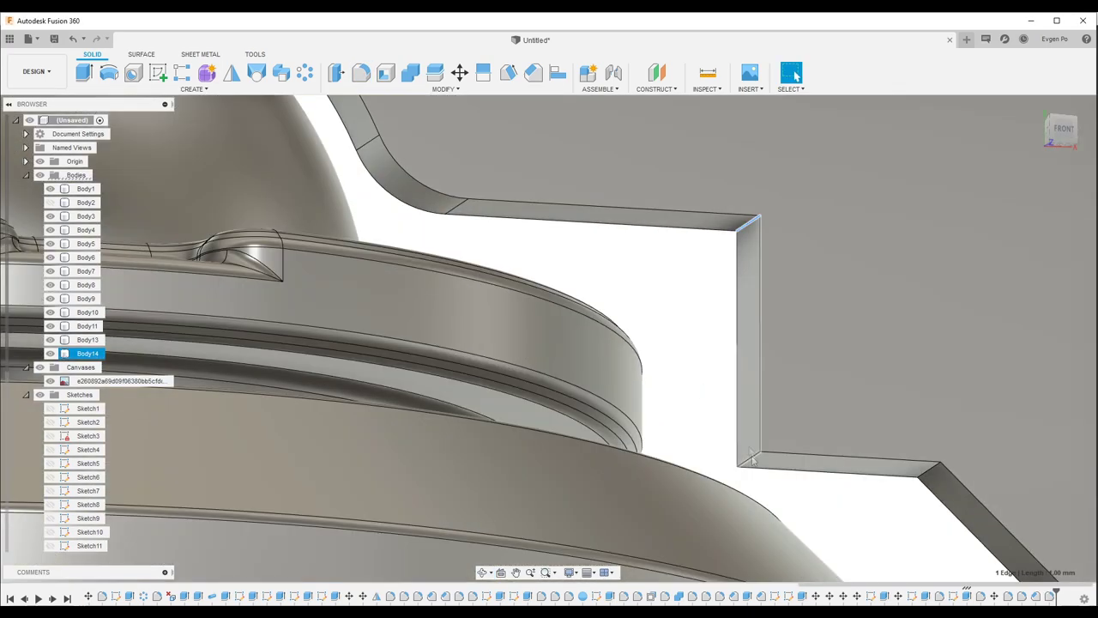
pyautogui.click(747, 461)
pyautogui.scroll(-3, 752, 456)
pyautogui.scroll(-3, 781, 420)
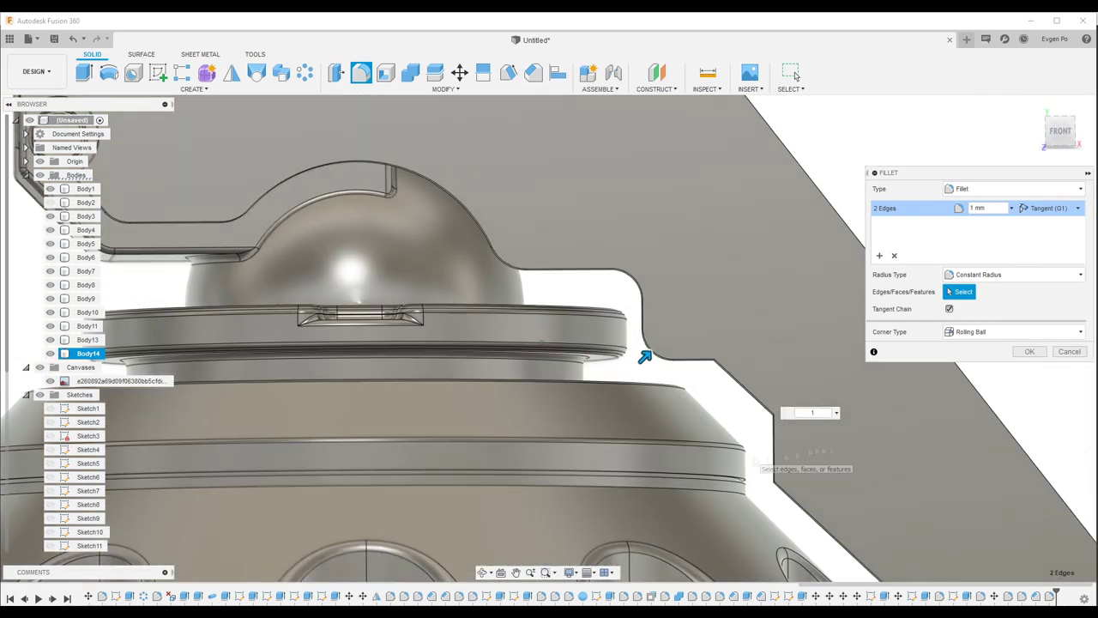
pyautogui.press('Return')
# Step: Orbit to the lever's side and select its narrow side face
pyautogui.keyDown('shift'); pyautogui.moveTo(780, 420); pyautogui.dragTo(712, 377, button='middle'); pyautogui.keyUp('shift')
pyautogui.scroll(4, 711, 377)
pyautogui.click(711, 378)
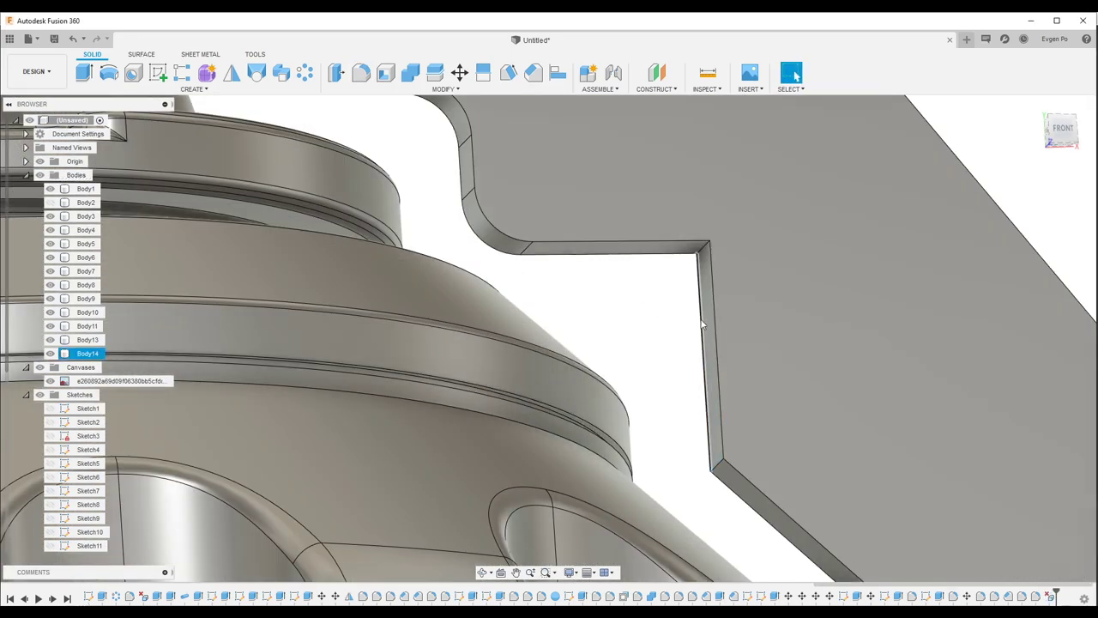
pyautogui.scroll(-5, 702, 324)
pyautogui.scroll(4, 605, 296)
pyautogui.scroll(2, 606, 296)
# Step: Slide a lever face about 0.5 mm with Move, then view the model from the front
pyautogui.press('m')
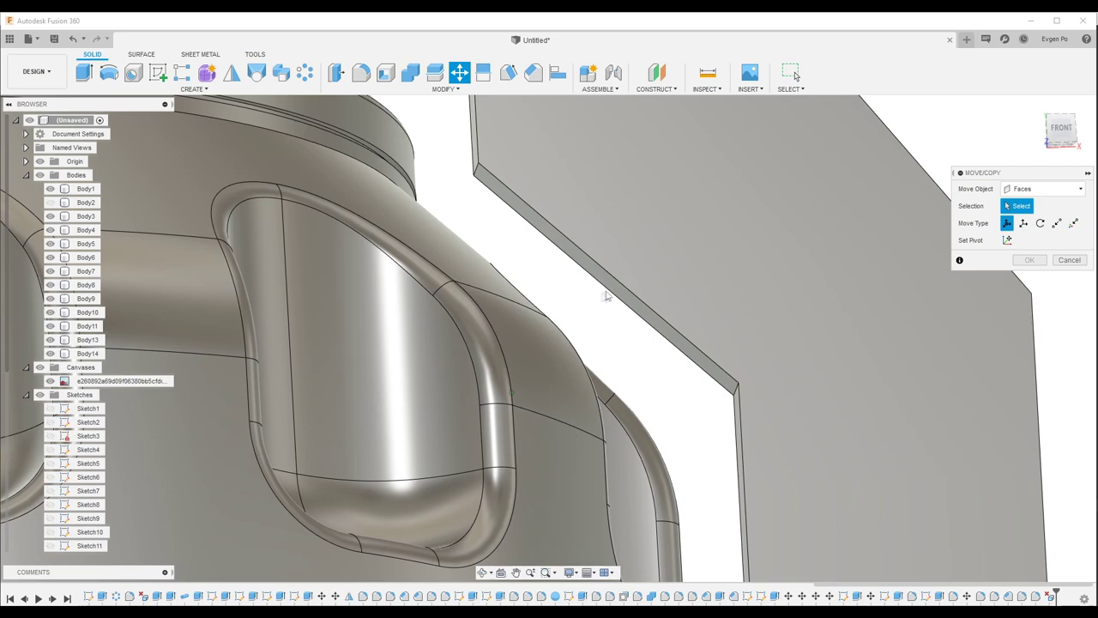
pyautogui.click(605, 296)
pyautogui.keyDown('shift'); pyautogui.moveTo(605, 296); pyautogui.dragTo(564, 368, button='middle'); pyautogui.keyUp('shift')
pyautogui.moveTo(589, 375); pyautogui.dragTo(618, 405)
pyautogui.scroll(-2, 617, 404)
pyautogui.scroll(-2, 601, 369)
pyautogui.scroll(6, 592, 351)
pyautogui.press('Return')
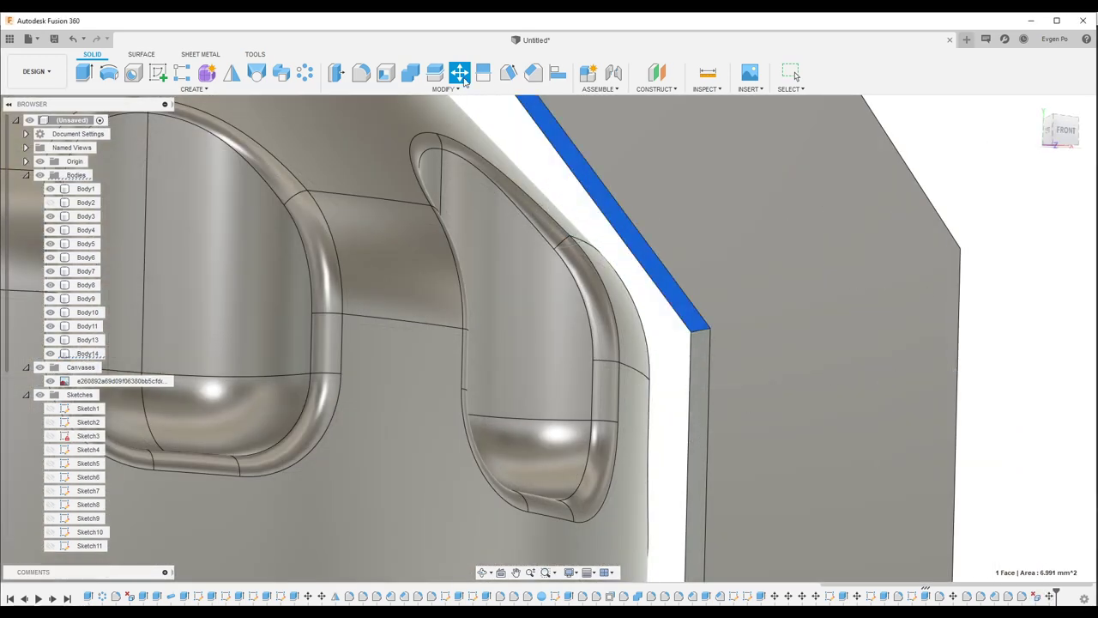
pyautogui.click(1063, 132)
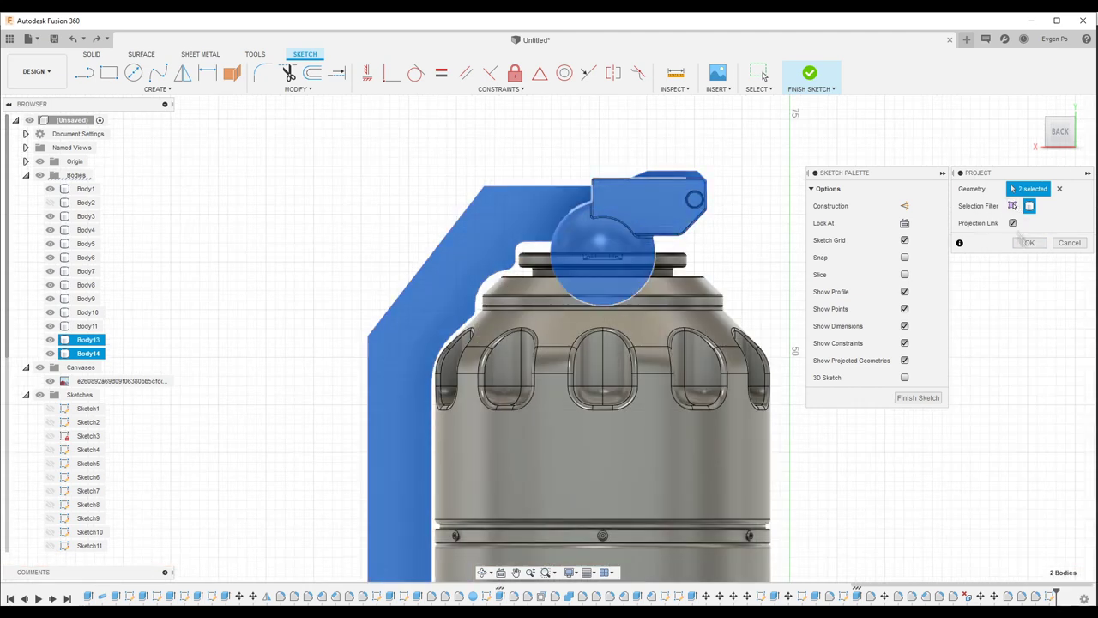
# Step: Project the body edges, close the outline with a line, and extrude the lever plate
pyautogui.click(1027, 243)
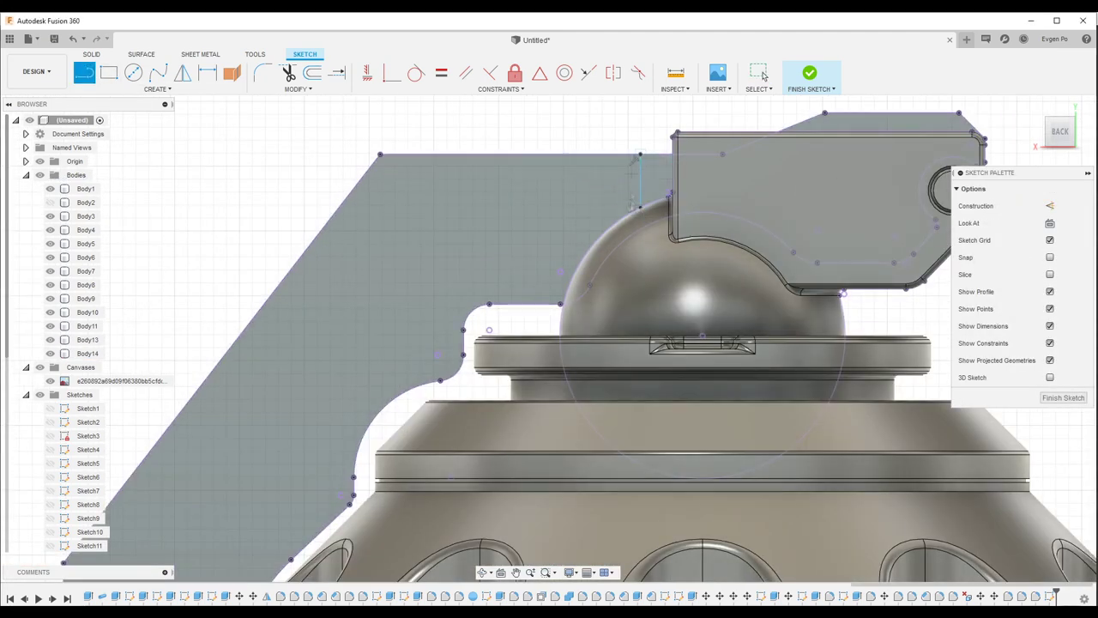
pyautogui.scroll(-3, 639, 155)
pyautogui.click(461, 164)
pyautogui.scroll(-2, 462, 163)
pyautogui.click(762, 75)
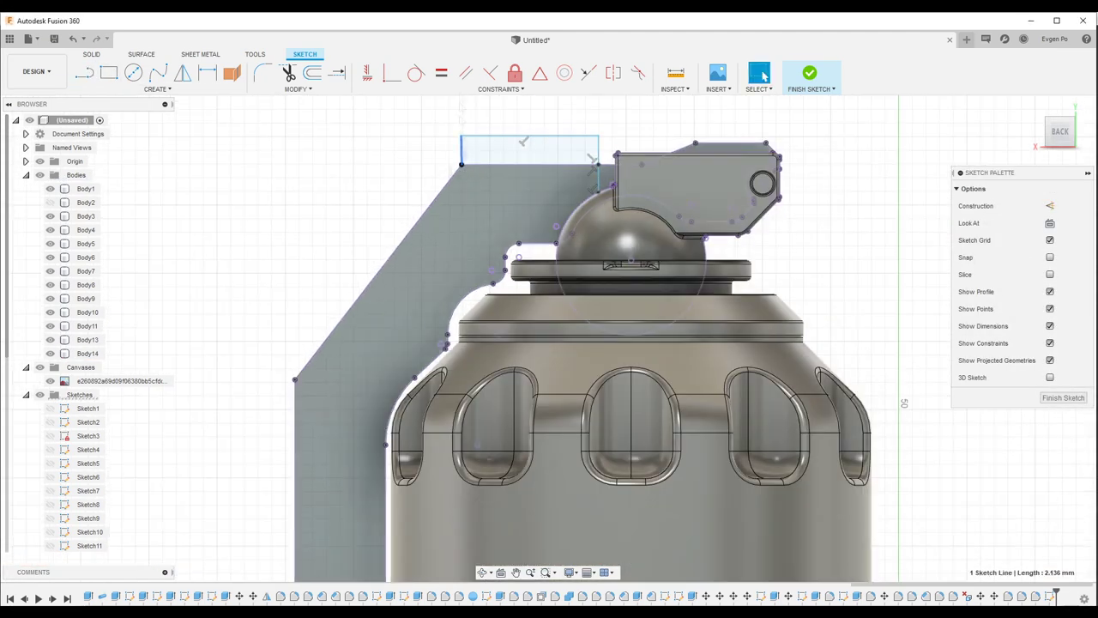
pyautogui.click(91, 54)
pyautogui.click(109, 72)
pyautogui.keyDown('shift'); pyautogui.moveTo(549, 344); pyautogui.dragTo(347, 168, button='middle'); pyautogui.keyUp('shift')
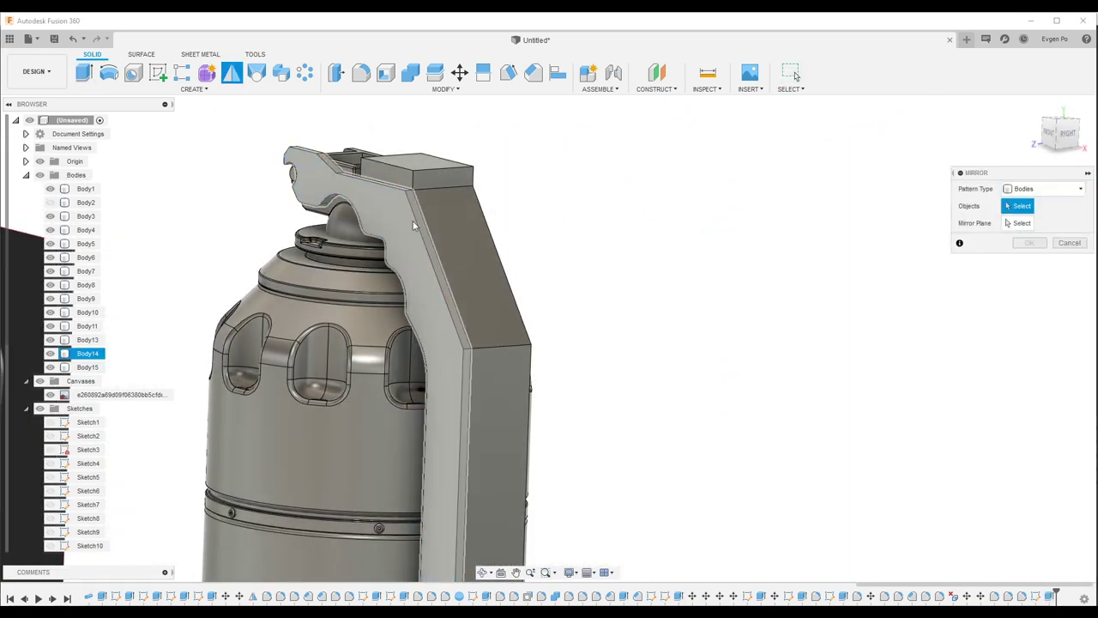
# Step: Mirror the lever plate to the other side, isolate the lever bodies, and join them into one
pyautogui.click(1030, 242)
pyautogui.scroll(3, 1034, 249)
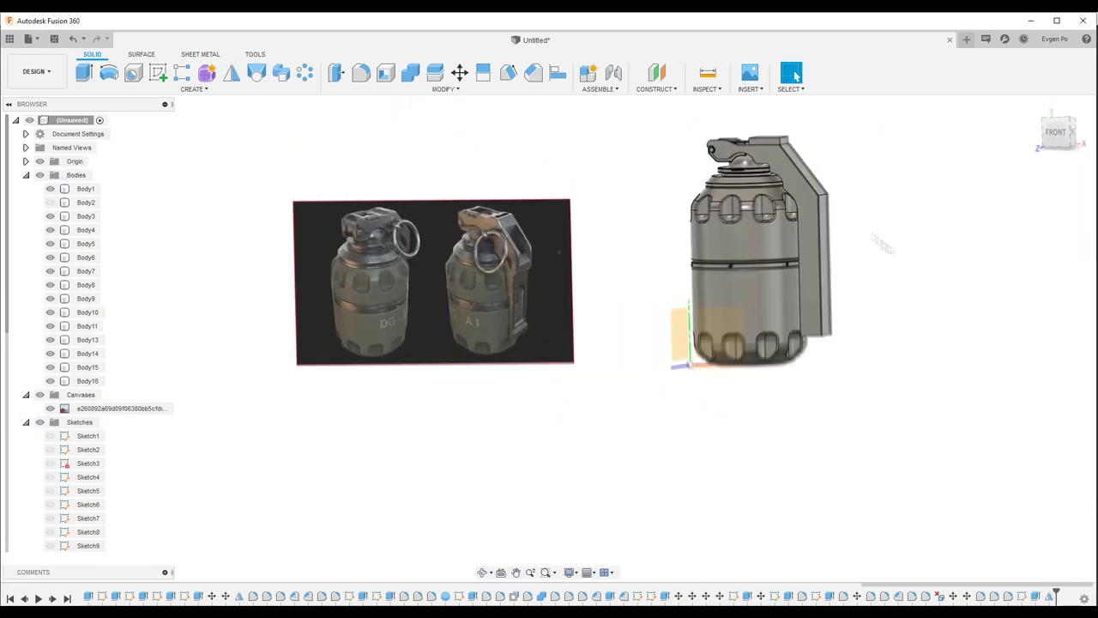
pyautogui.keyDown('shift'); pyautogui.moveTo(871, 235); pyautogui.dragTo(912, 206, button='middle'); pyautogui.keyUp('shift')
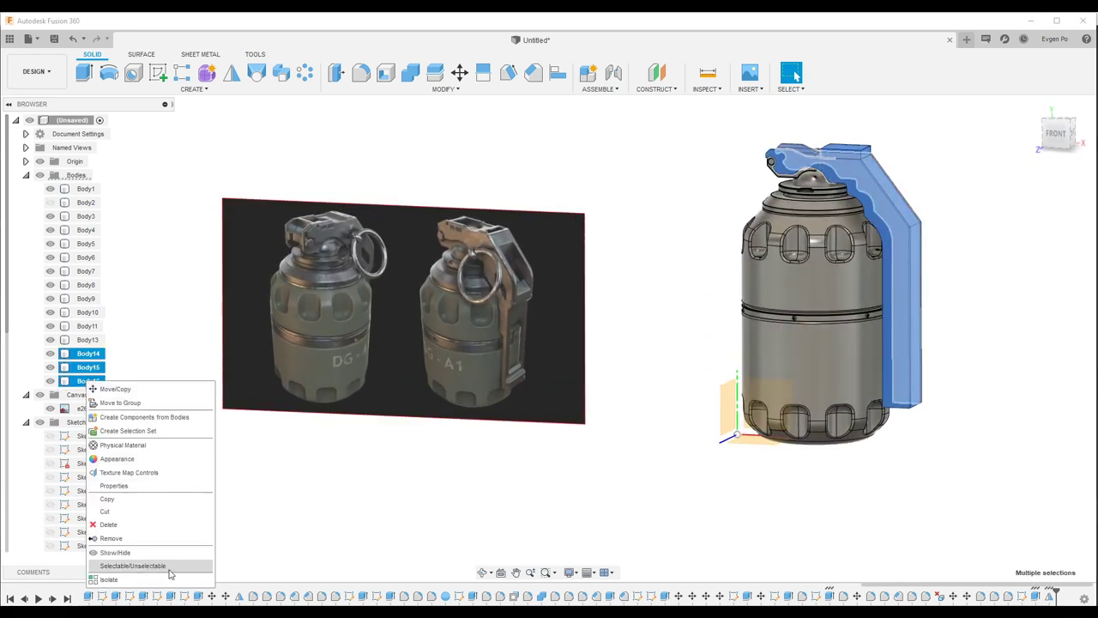
pyautogui.click(171, 579)
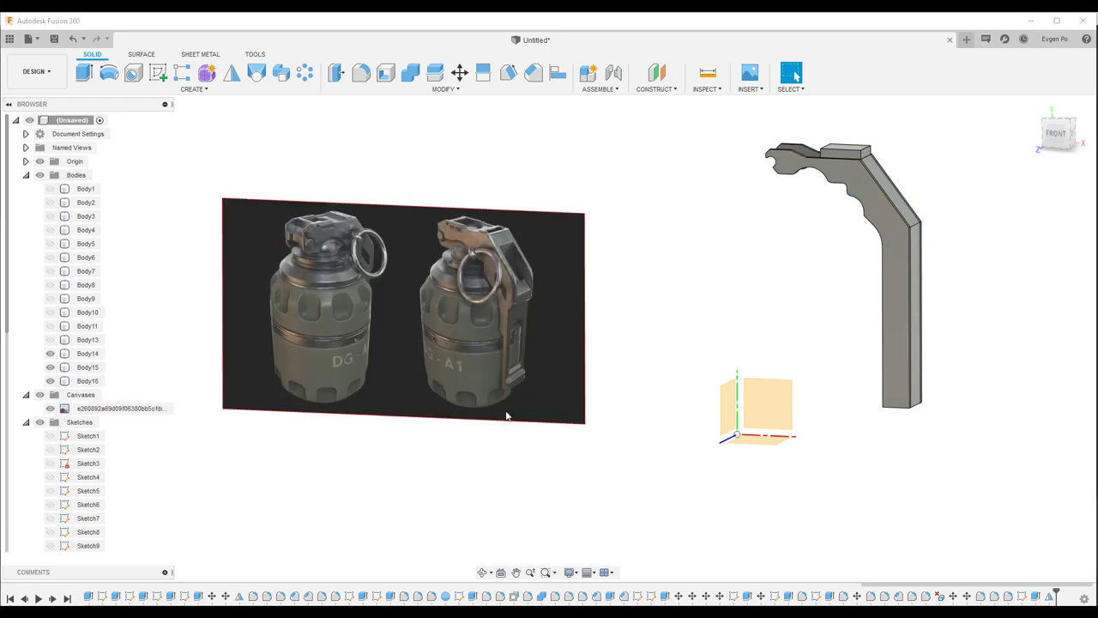
pyautogui.keyDown('shift'); pyautogui.moveTo(506, 415); pyautogui.dragTo(600, 367, button='middle'); pyautogui.keyUp('shift')
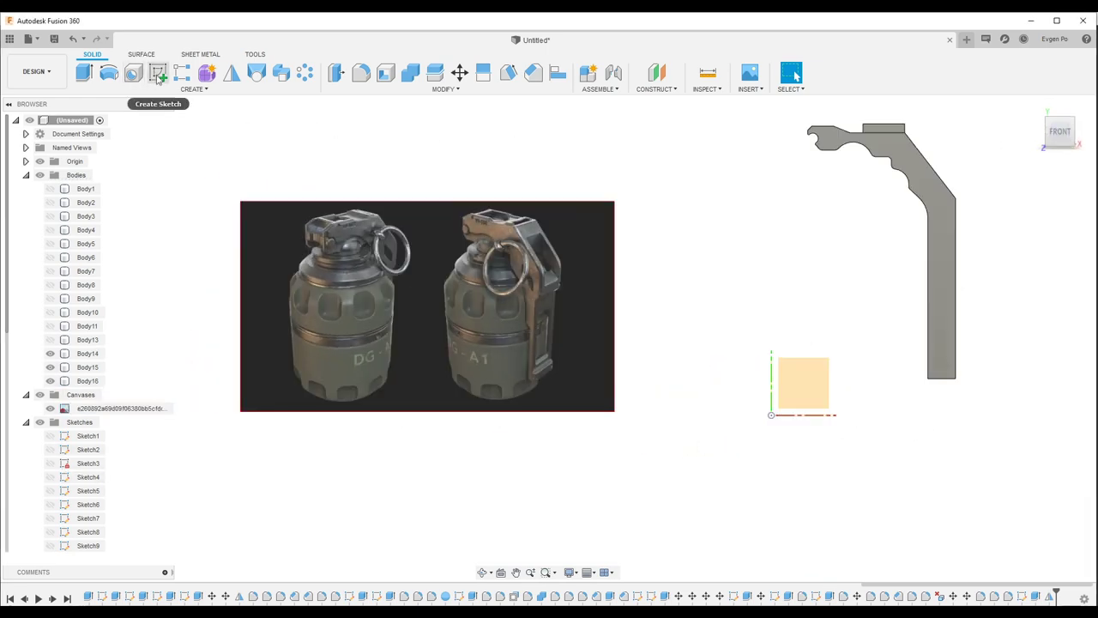
pyautogui.click(158, 73)
pyautogui.scroll(3, 665, 334)
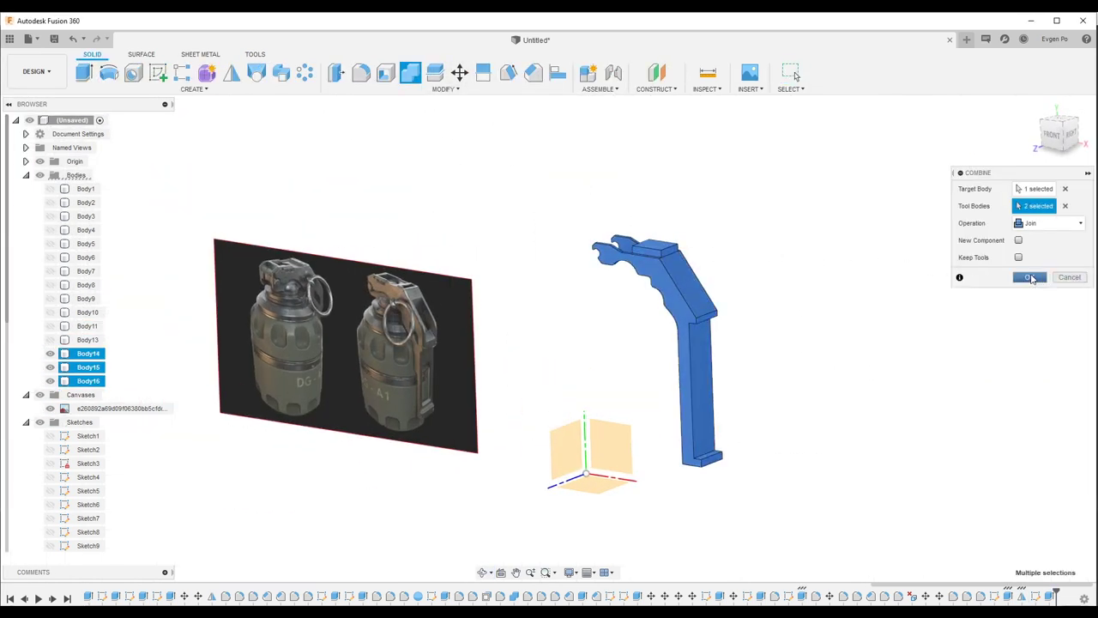
pyautogui.click(1070, 277)
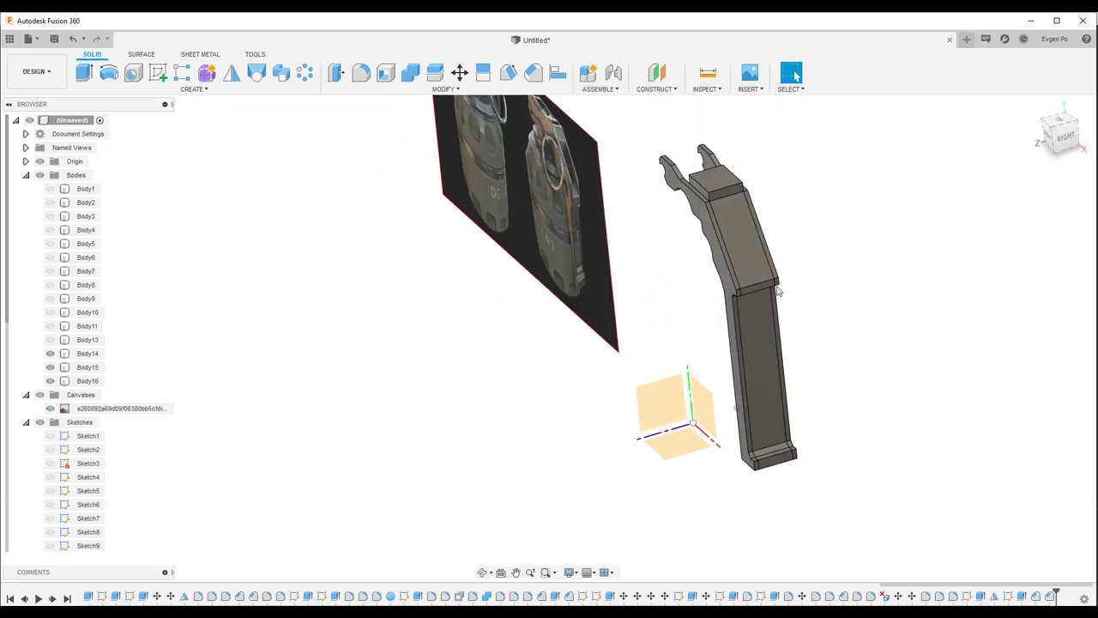
# Step: Sketch an outline offset -1.994 mm inside the lever's front strip
pyautogui.click(702, 336)
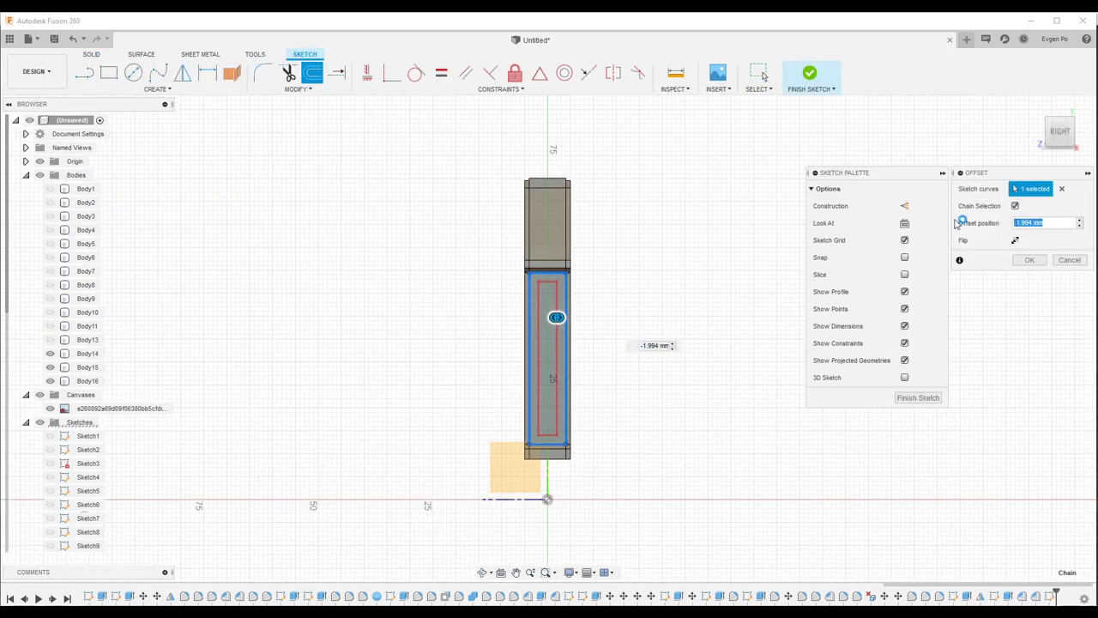
pyautogui.click(809, 74)
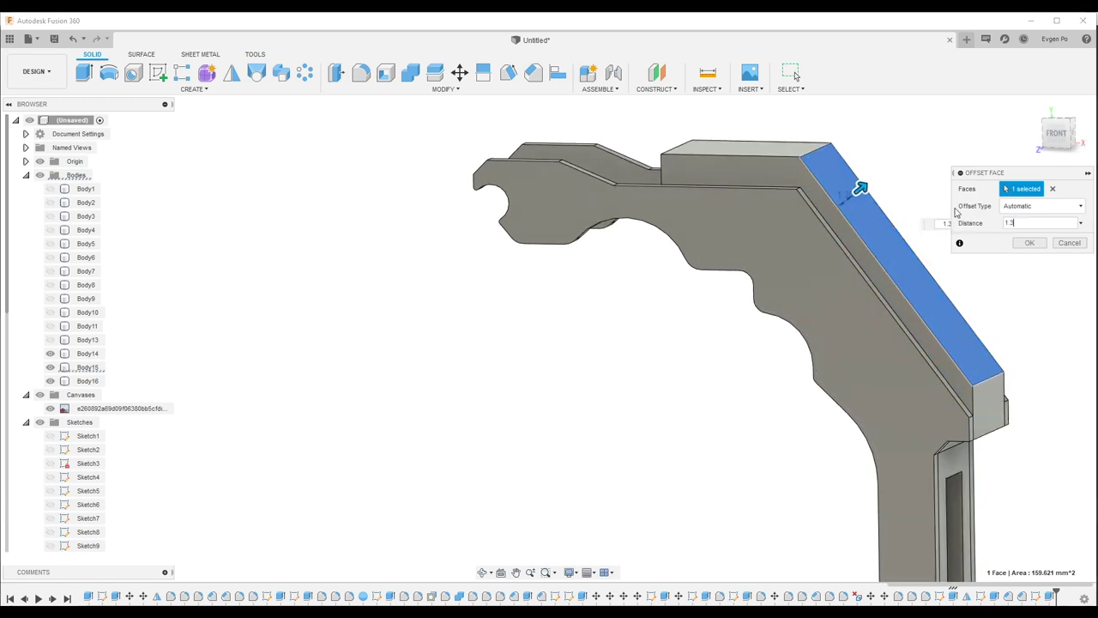
# Step: Shift the lever's two slanted faces with Move and chamfer its foot edges
pyautogui.scroll(-3, 864, 206)
pyautogui.scroll(-3, 772, 257)
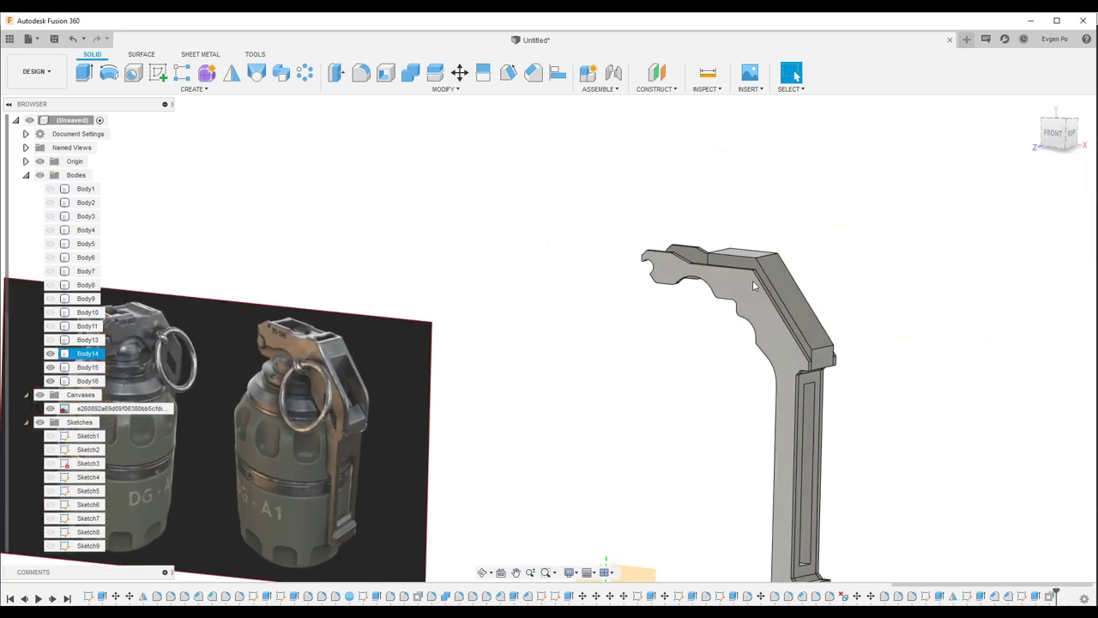
pyautogui.scroll(-1, 754, 286)
pyautogui.scroll(5, 753, 286)
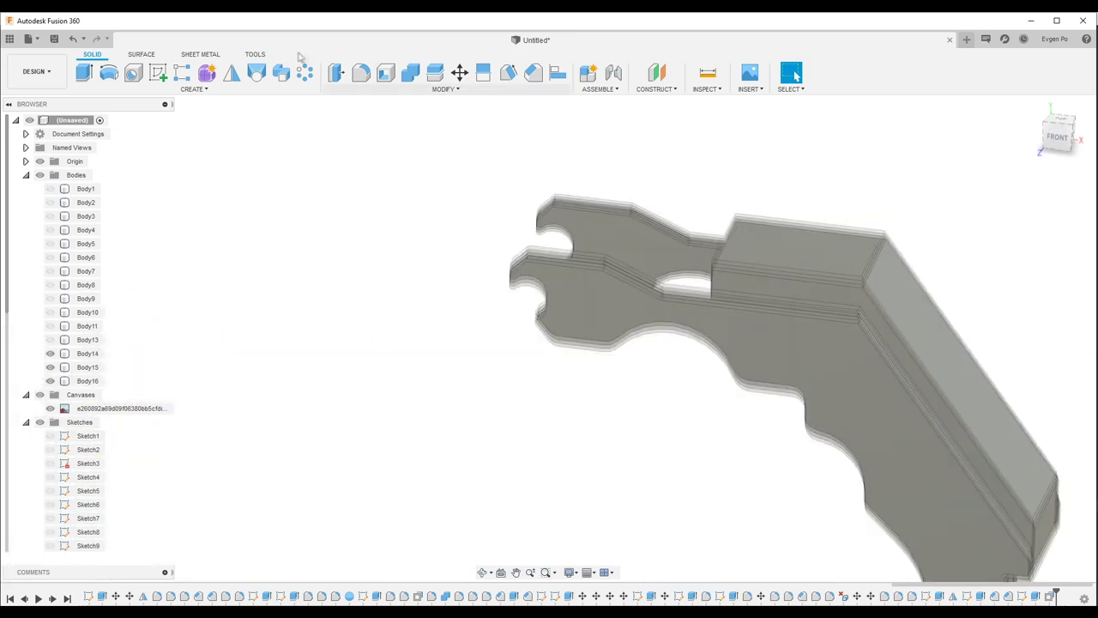
pyautogui.press('m')
pyautogui.click(755, 322)
pyautogui.scroll(-1, 756, 317)
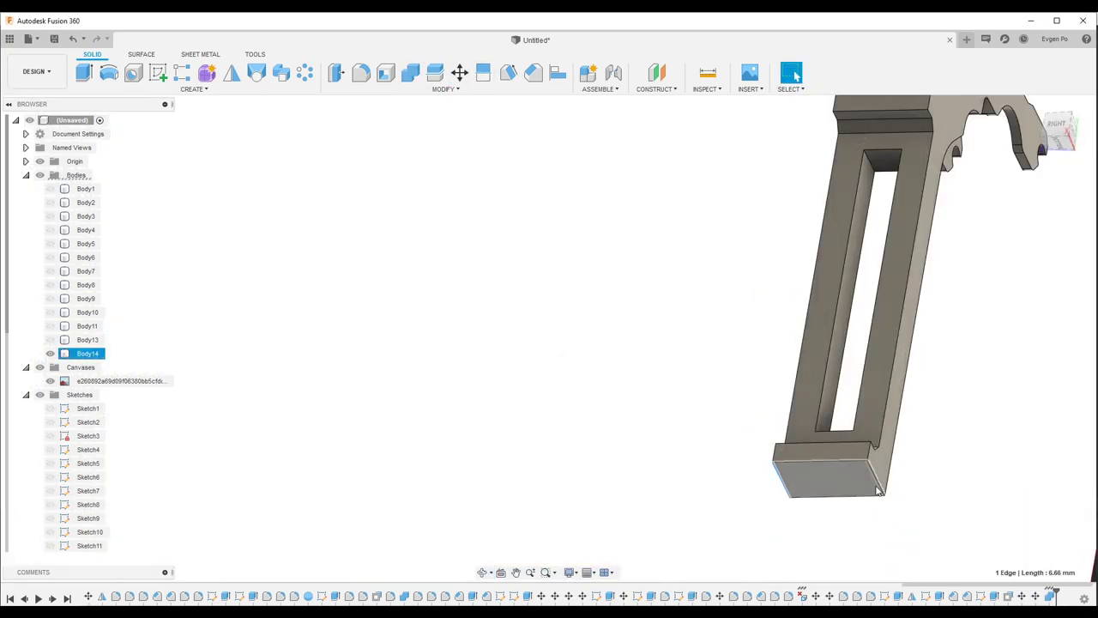
pyautogui.click(532, 73)
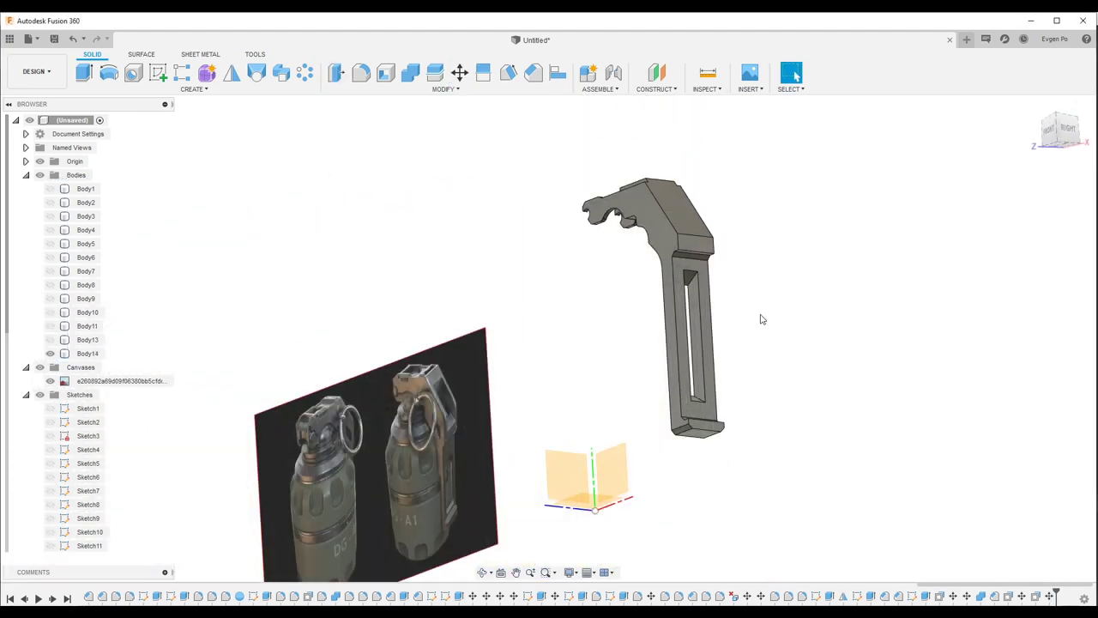
pyautogui.click(1062, 133)
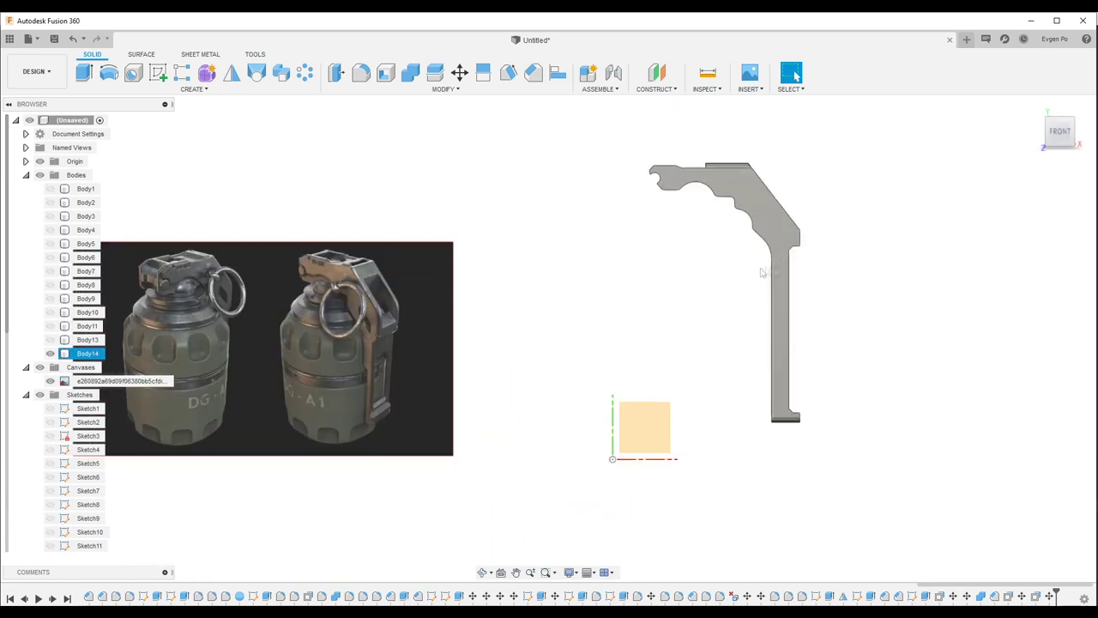
# Step: Extrude a small 45° triangle filling the lever's inner corner
pyautogui.scroll(5, 760, 273)
pyautogui.click(760, 273)
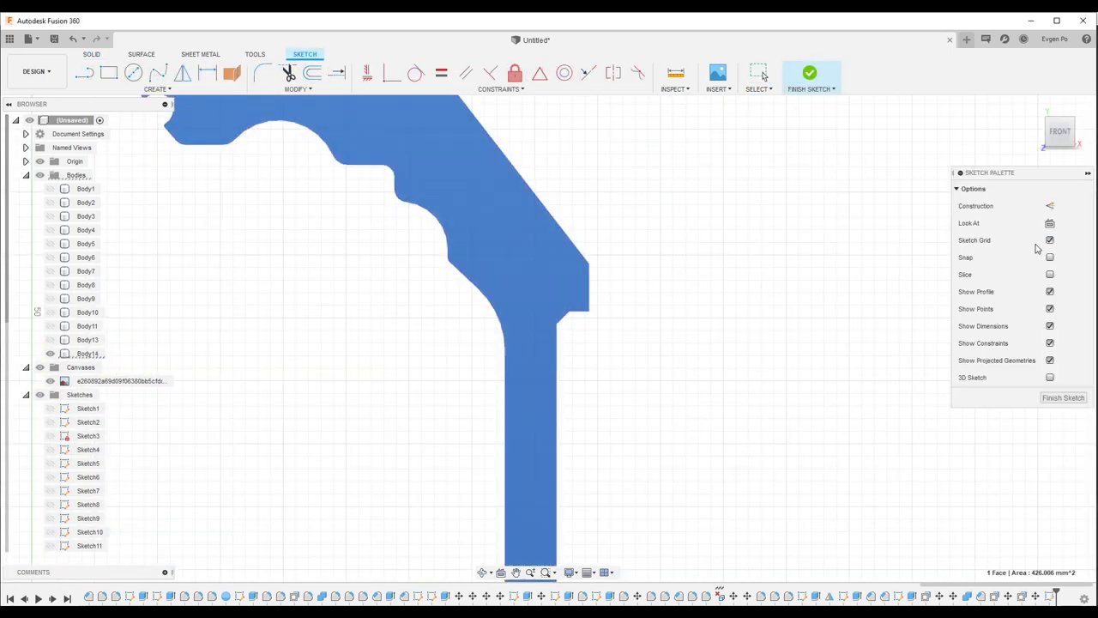
pyautogui.press('l')
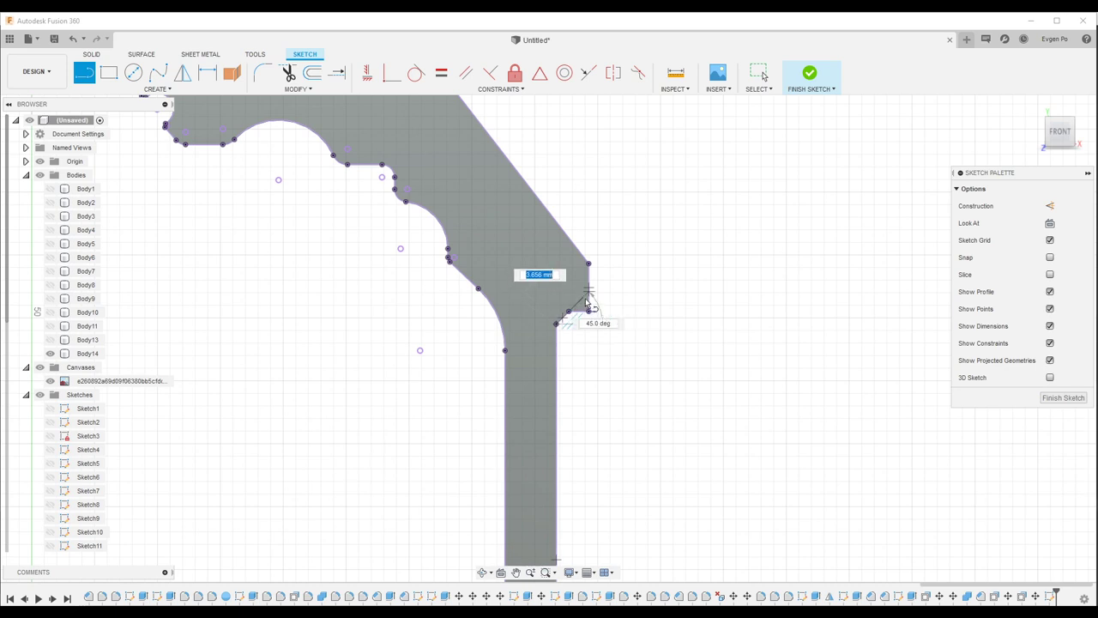
pyautogui.click(589, 303)
pyautogui.press('e')
pyautogui.press('Return')
pyautogui.click(1060, 135)
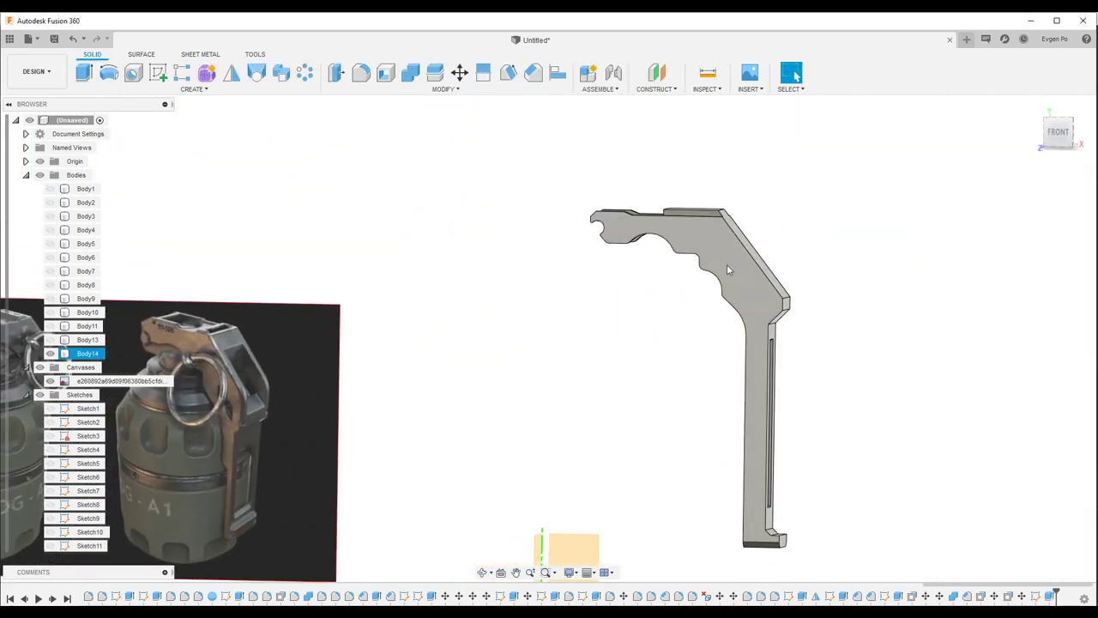
# Step: Start a line sketch on the lever's top face
pyautogui.click(695, 290)
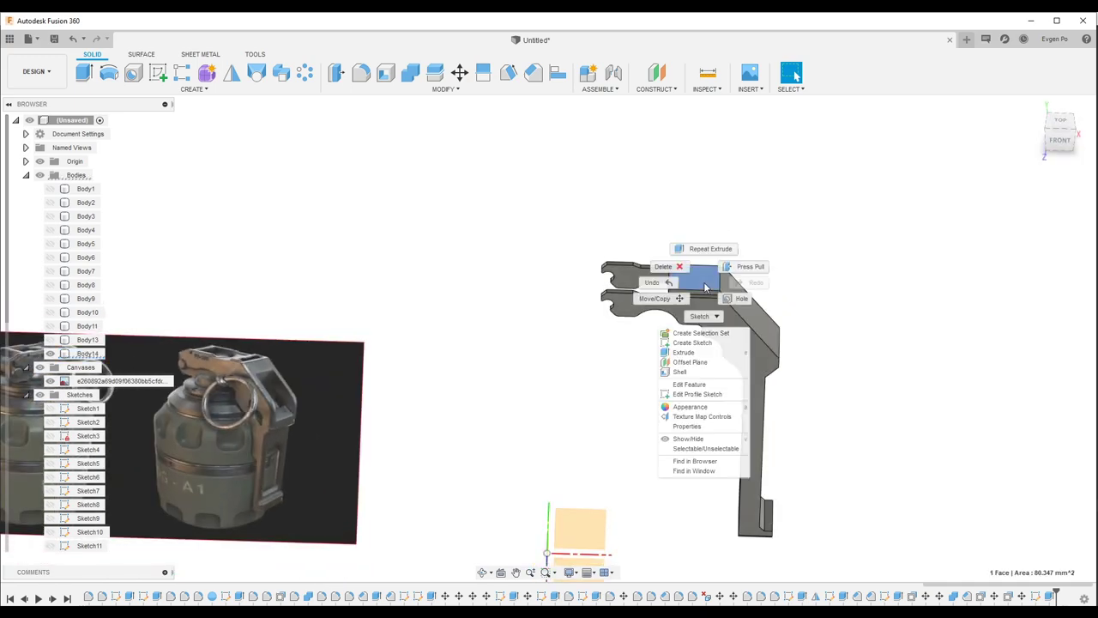
pyautogui.press('p')
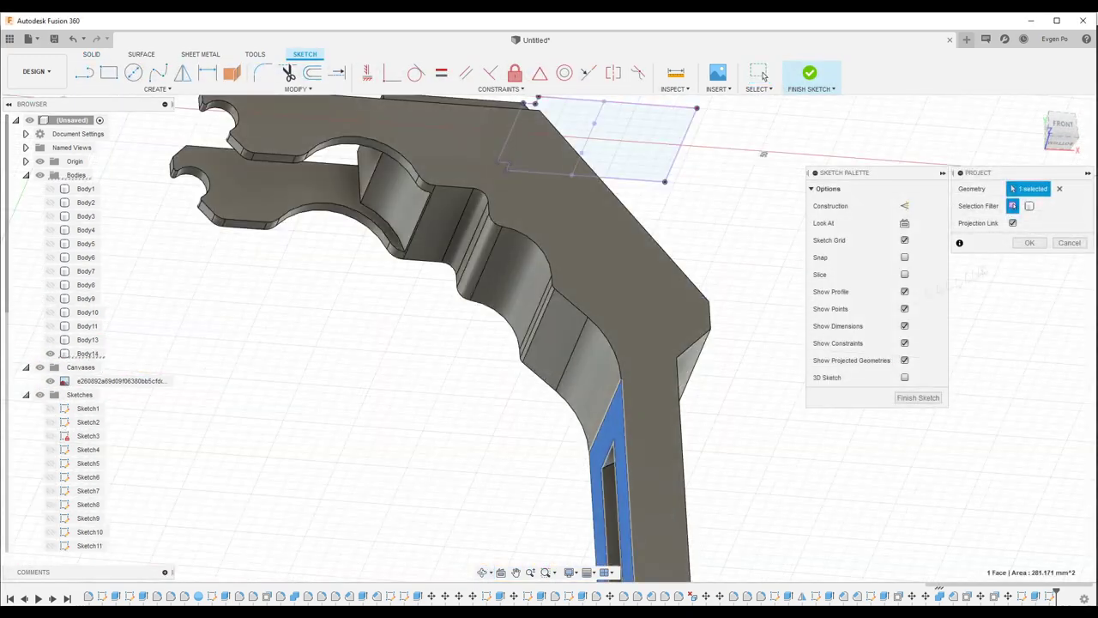
pyautogui.press('l')
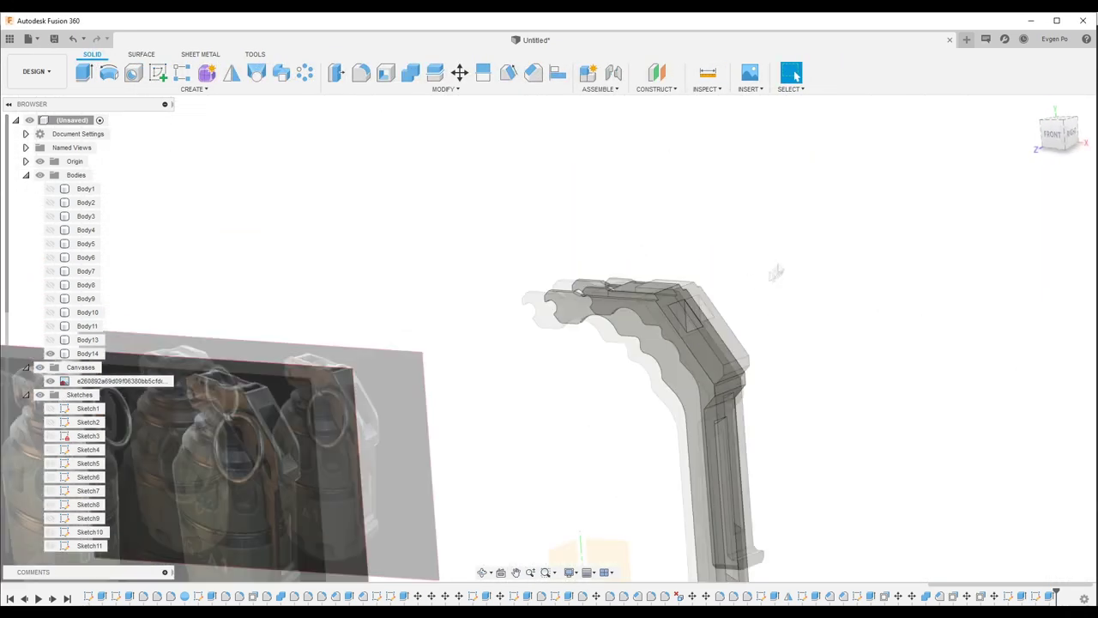
# Step: Sketch a rectangle along the slanted top strip and cut it 3 mm deep
pyautogui.rightClick(627, 360)
pyautogui.click(627, 418)
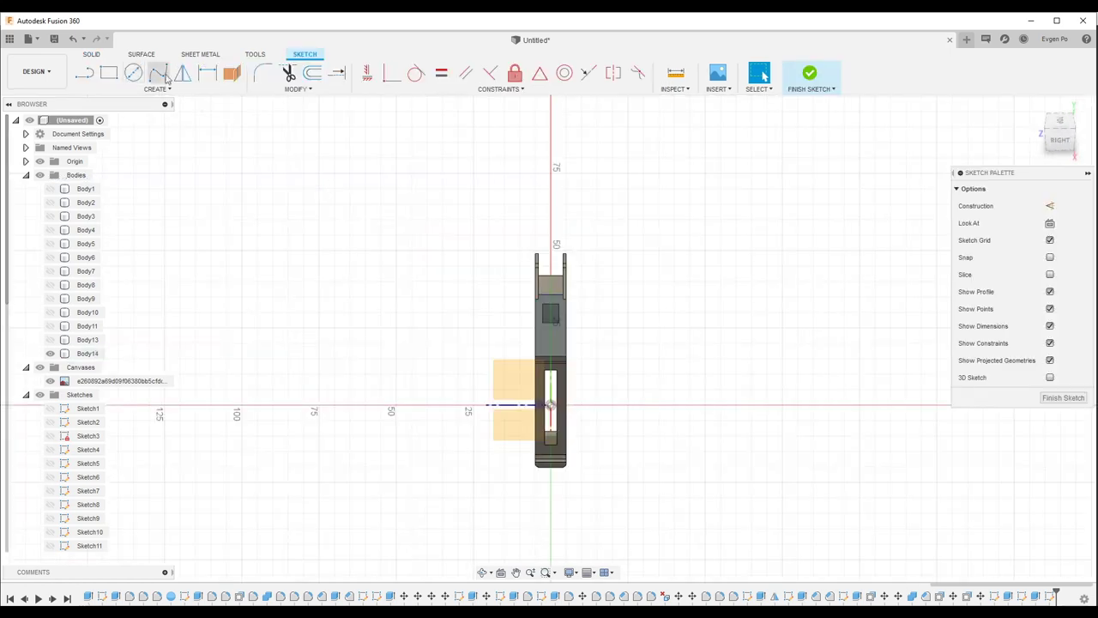
pyautogui.press('r')
pyautogui.click(593, 442)
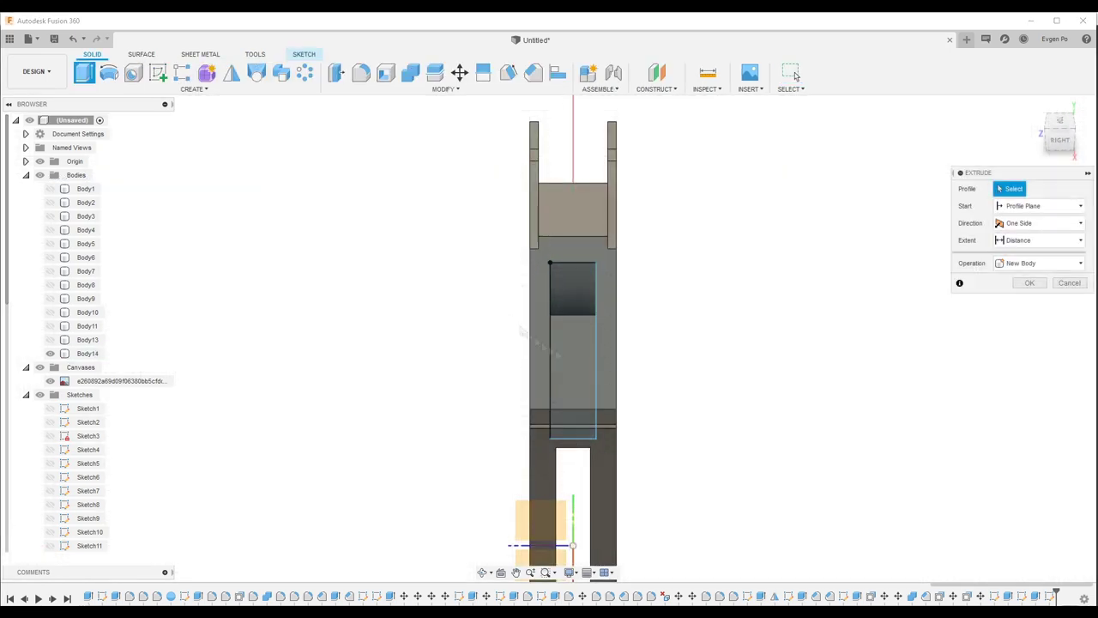
pyautogui.press('e')
pyautogui.moveTo(706, 385); pyautogui.dragTo(684, 404)
pyautogui.keyDown('shift'); pyautogui.moveTo(684, 404); pyautogui.dragTo(703, 369, button='middle'); pyautogui.keyUp('shift')
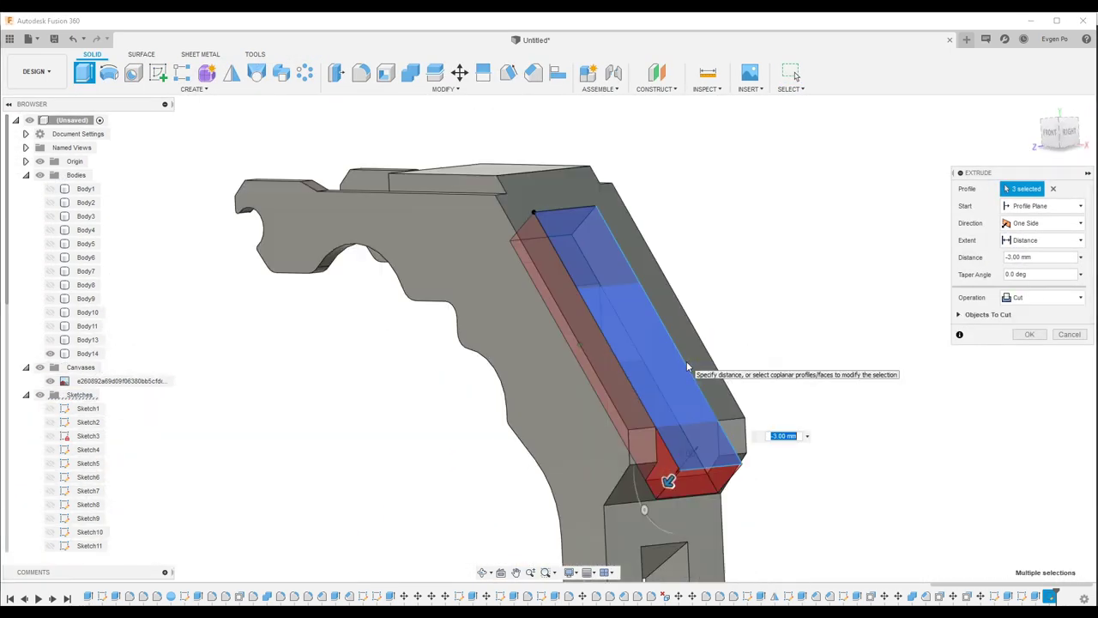
pyautogui.scroll(-3, 703, 369)
pyautogui.press('Return')
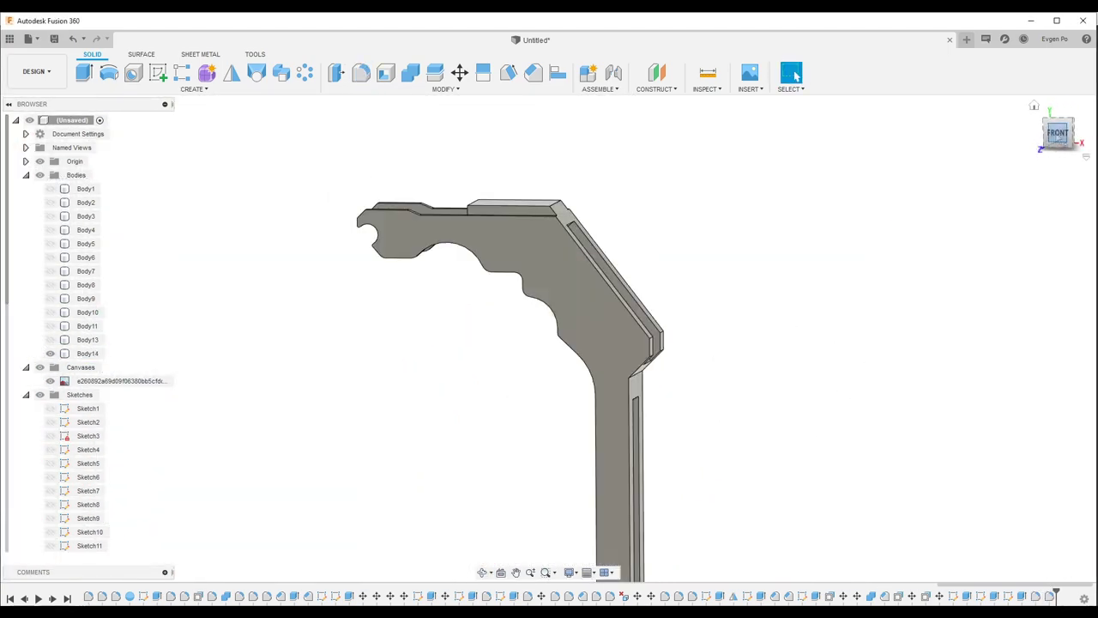
pyautogui.click(158, 72)
# Step: Sketch a diamond outline on the lever's upper arm, offset it inward, and cut it through
pyautogui.click(515, 300)
pyautogui.press('p')
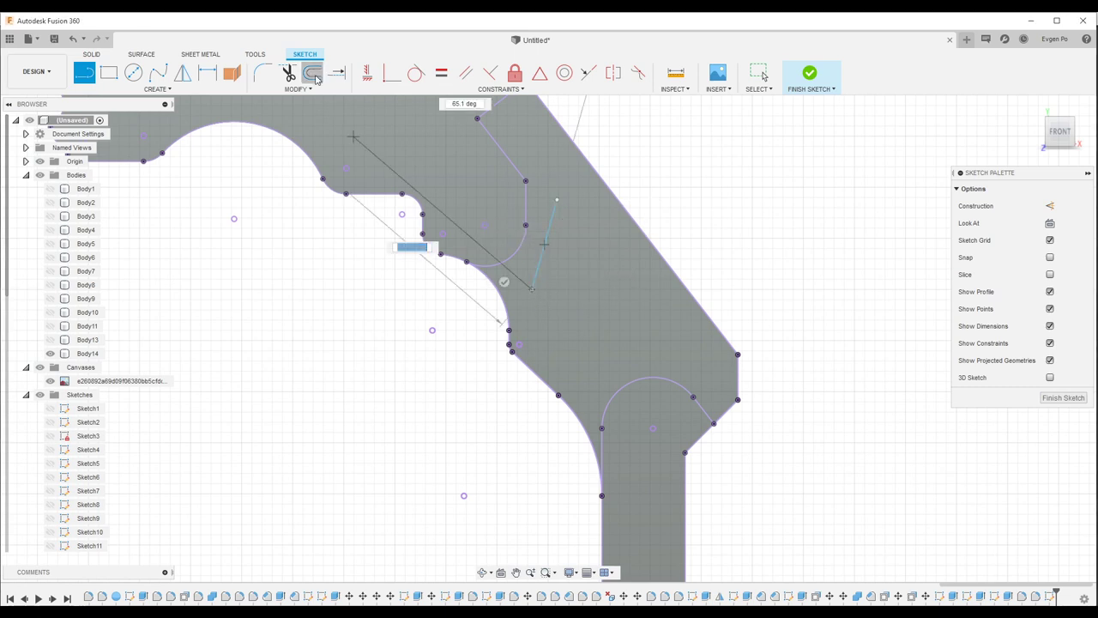
pyautogui.click(314, 76)
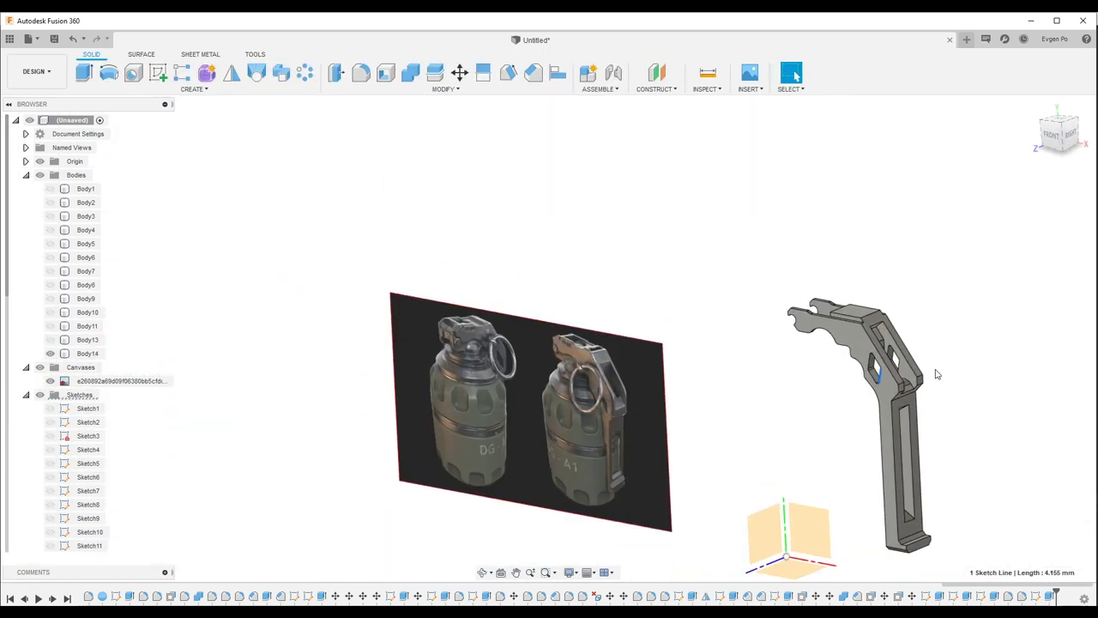
pyautogui.scroll(5, 937, 375)
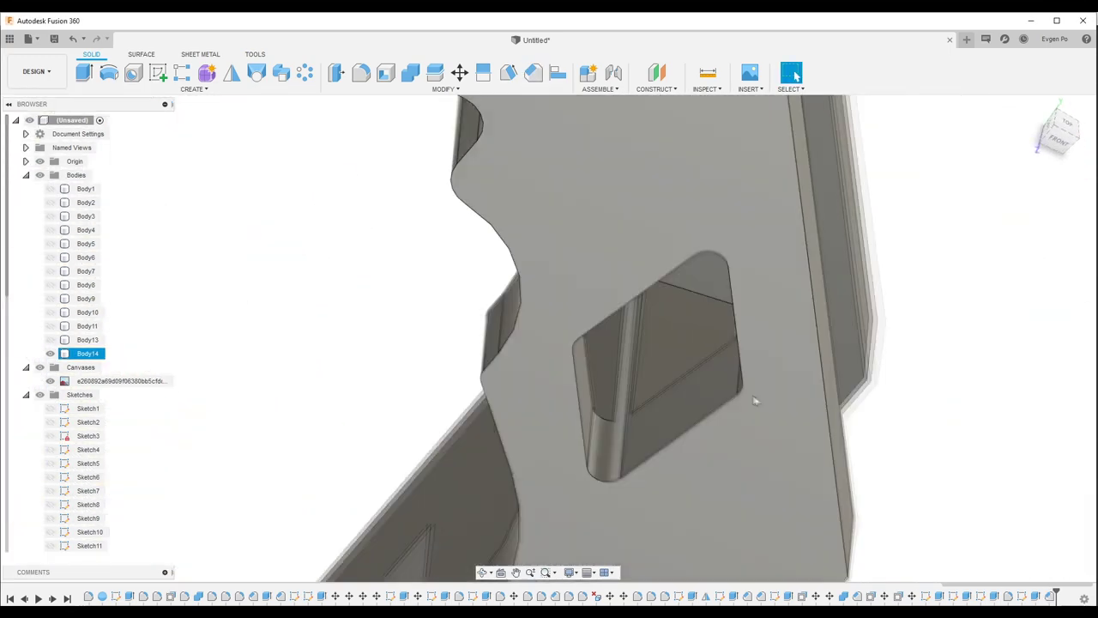
pyautogui.scroll(-5, 832, 368)
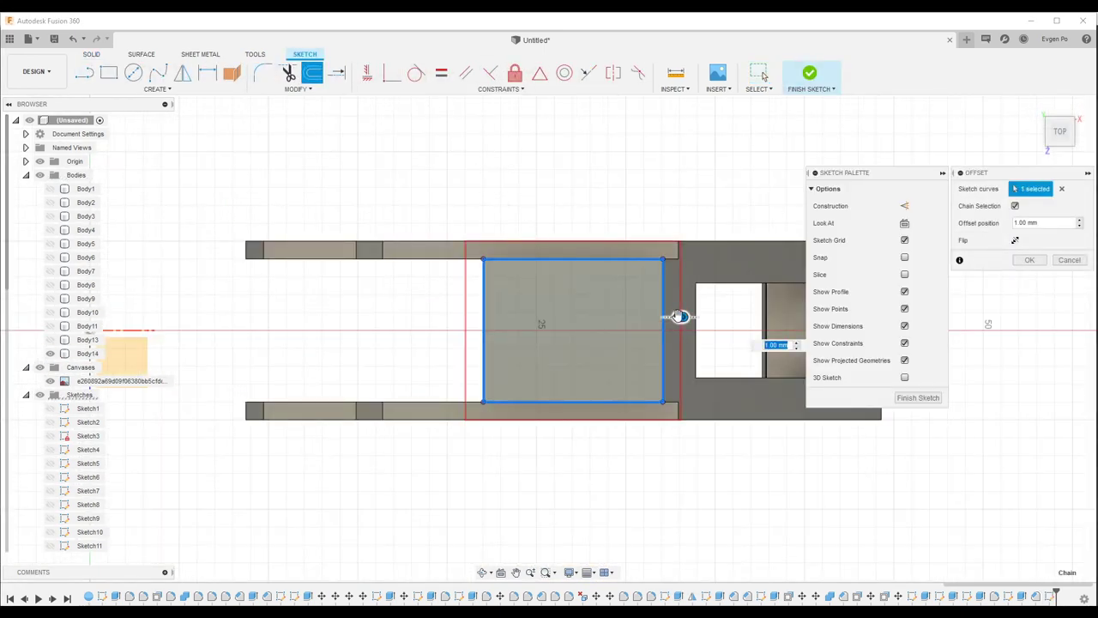
# Step: In Sketch26, mirror a small rectangle and cut both rectangles 1 mm deep
pyautogui.press('Return')
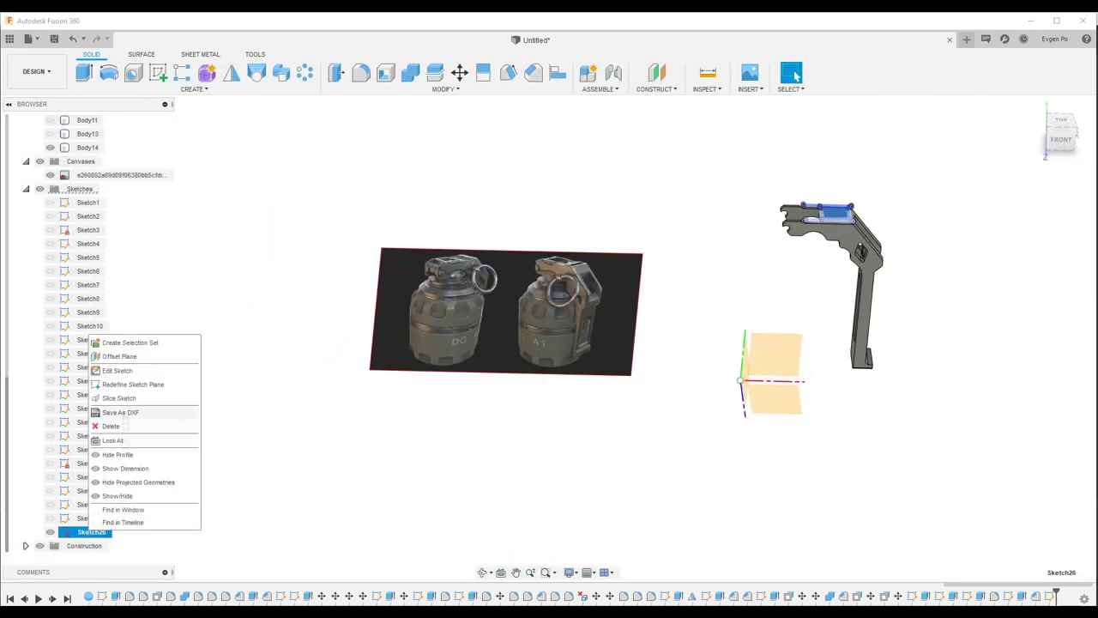
pyautogui.click(117, 369)
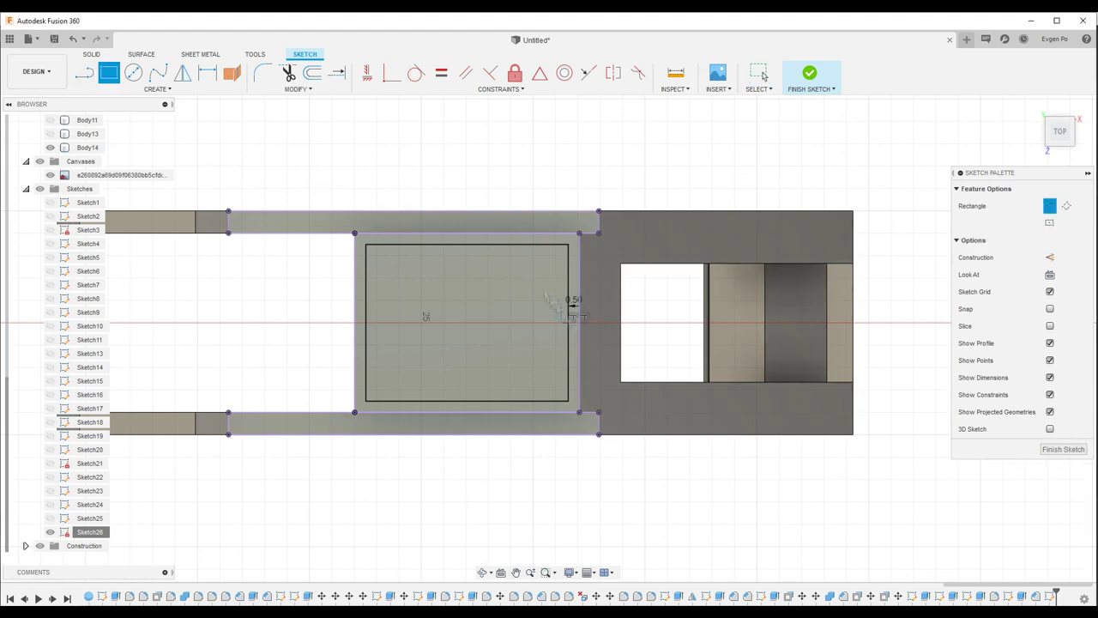
pyautogui.click(546, 263)
pyautogui.click(574, 304)
pyautogui.press('e')
pyautogui.click(588, 296)
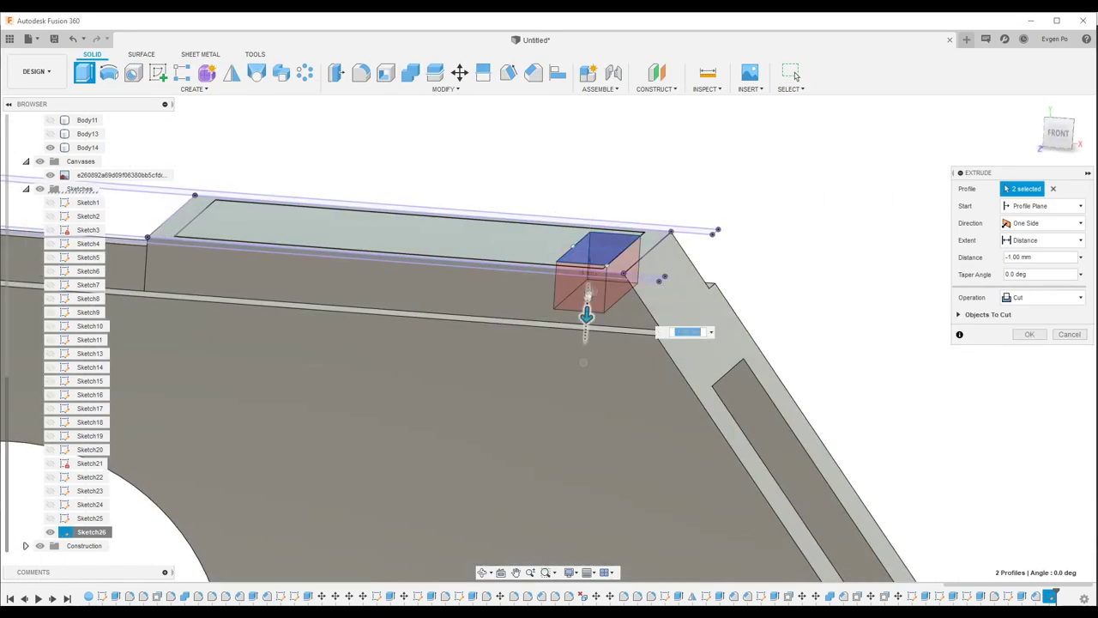
pyautogui.press('Return')
pyautogui.press('e')
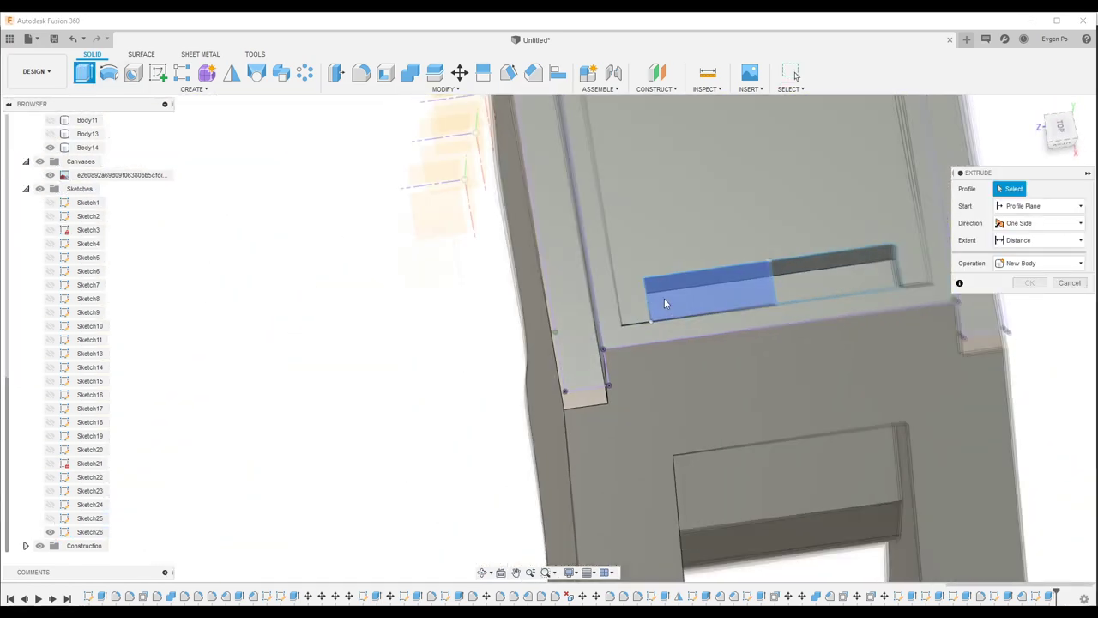
pyautogui.press('Escape')
# Step: Re-edit Sketch26 and offset the panel rectangle inward by -0.612 mm
pyautogui.rightClick(129, 532)
pyautogui.click(171, 369)
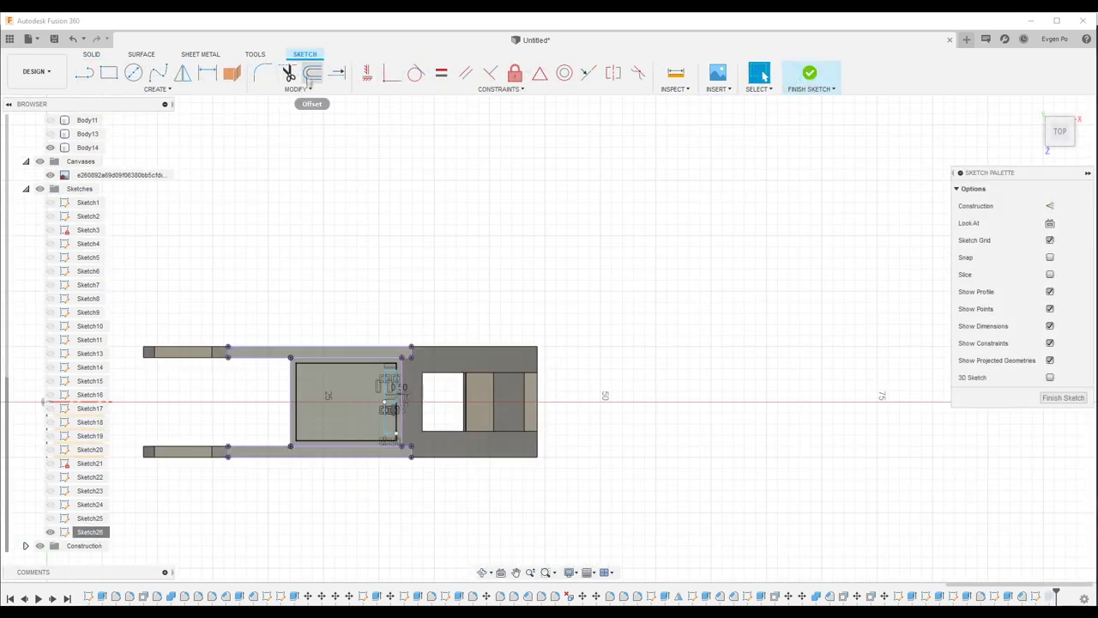
pyautogui.click(311, 74)
pyautogui.scroll(5, 428, 353)
pyautogui.click(441, 356)
pyautogui.scroll(-2, 441, 356)
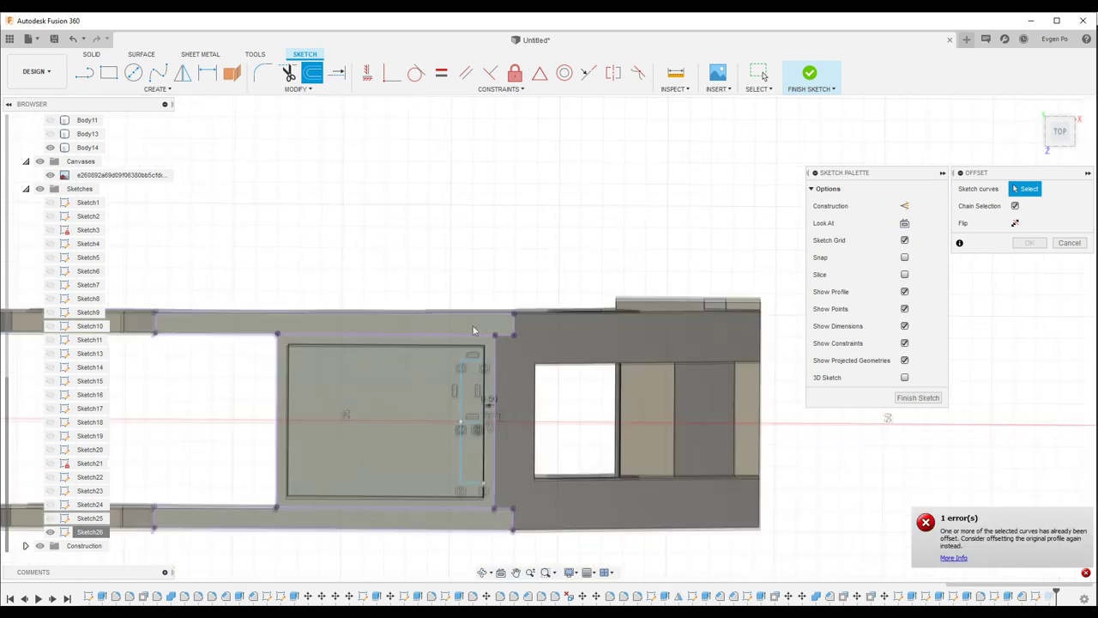
pyautogui.scroll(3, 437, 369)
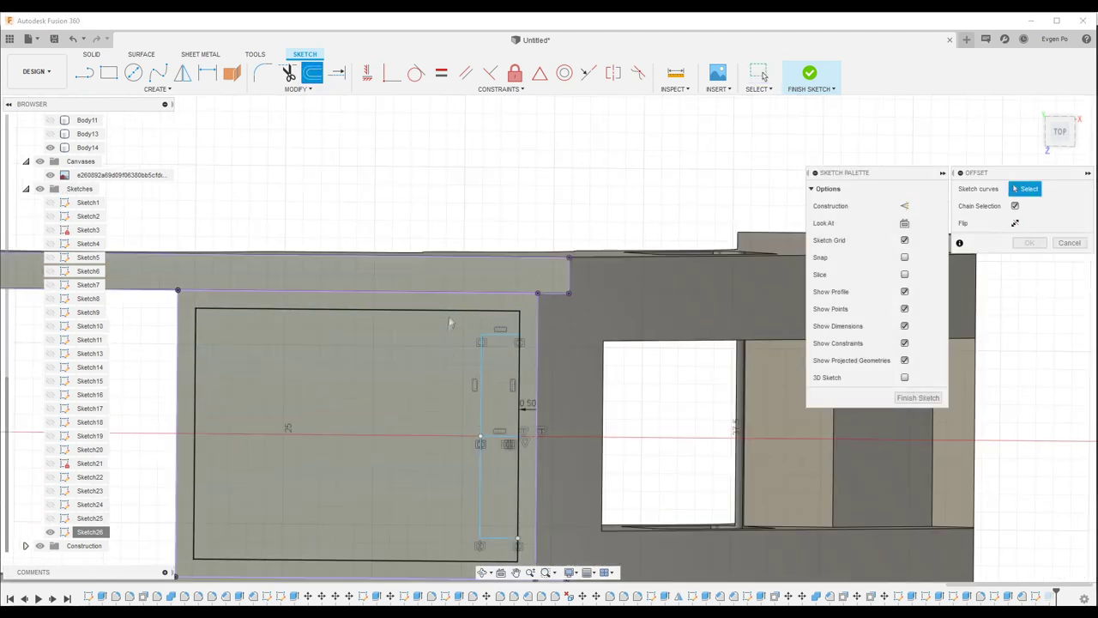
pyautogui.click(1060, 131)
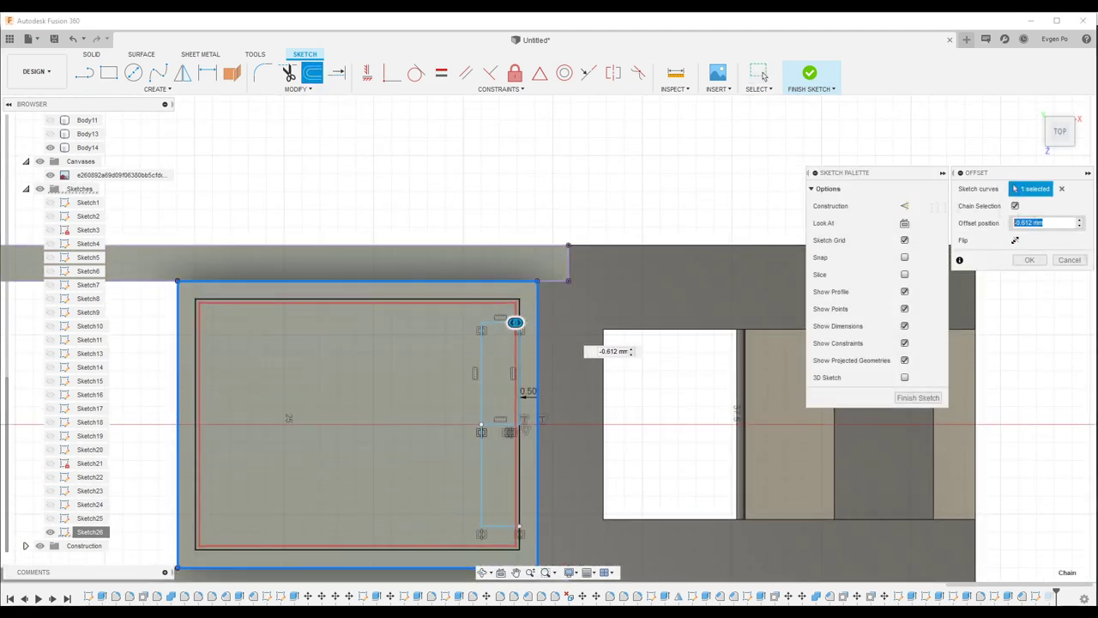
pyautogui.click(904, 206)
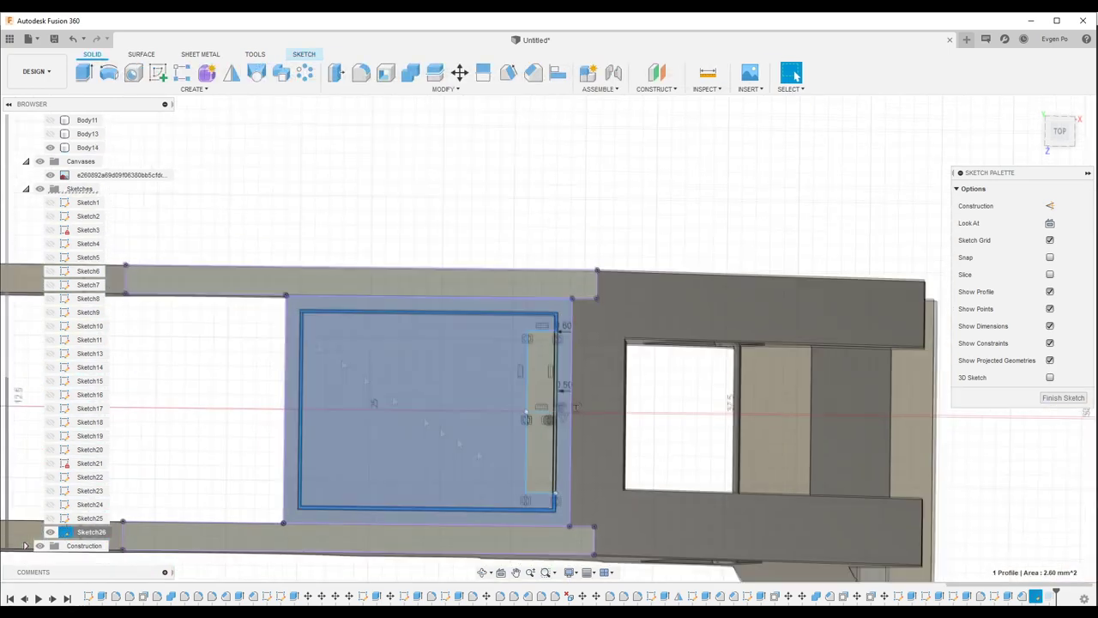
pyautogui.scroll(5, 611, 391)
pyautogui.scroll(-3, 611, 390)
pyautogui.scroll(-3, 611, 391)
# Step: Extrude the new inset border profile on the lever's top panel
pyautogui.press('e')
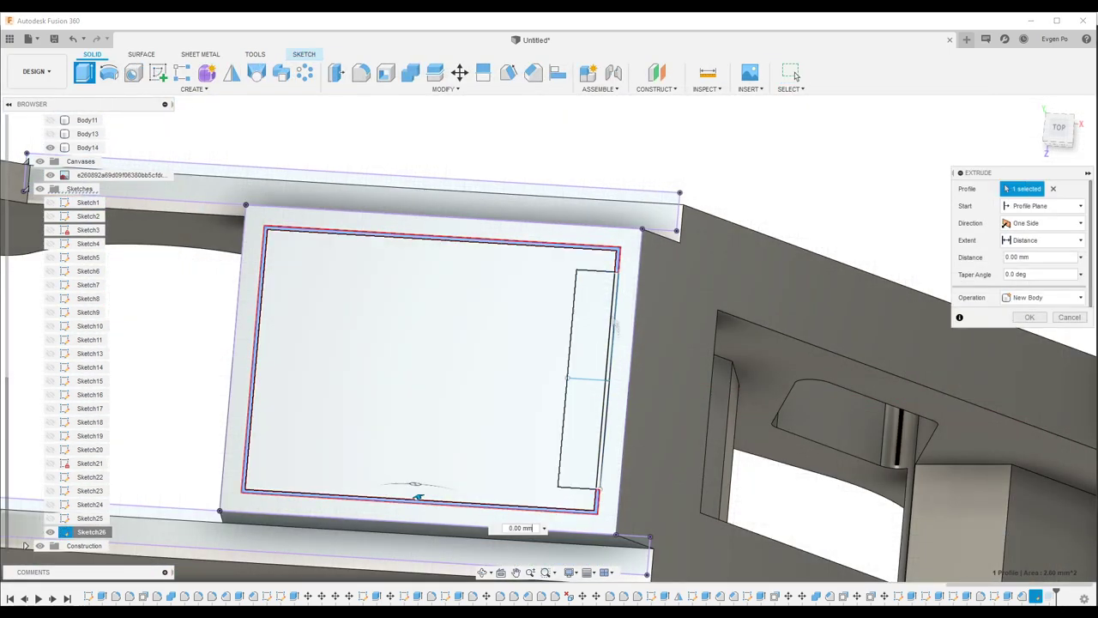
pyautogui.scroll(5, 603, 466)
pyautogui.press('Return')
pyautogui.scroll(-5, 604, 453)
pyautogui.keyDown('shift'); pyautogui.moveTo(604, 453); pyautogui.dragTo(359, 303, button='middle'); pyautogui.keyUp('shift')
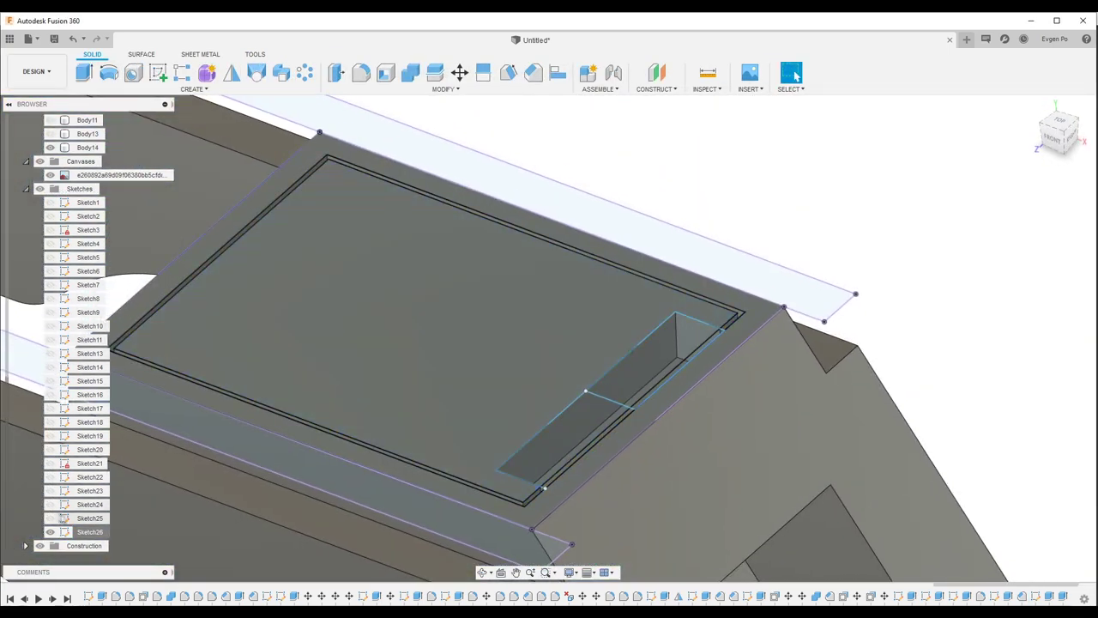
pyautogui.scroll(2, 358, 304)
pyautogui.rightClick(514, 380)
# Step: Extrude a rectangle 0.6 mm onto the top panel as a join, then select the lever end face
pyautogui.click(503, 432)
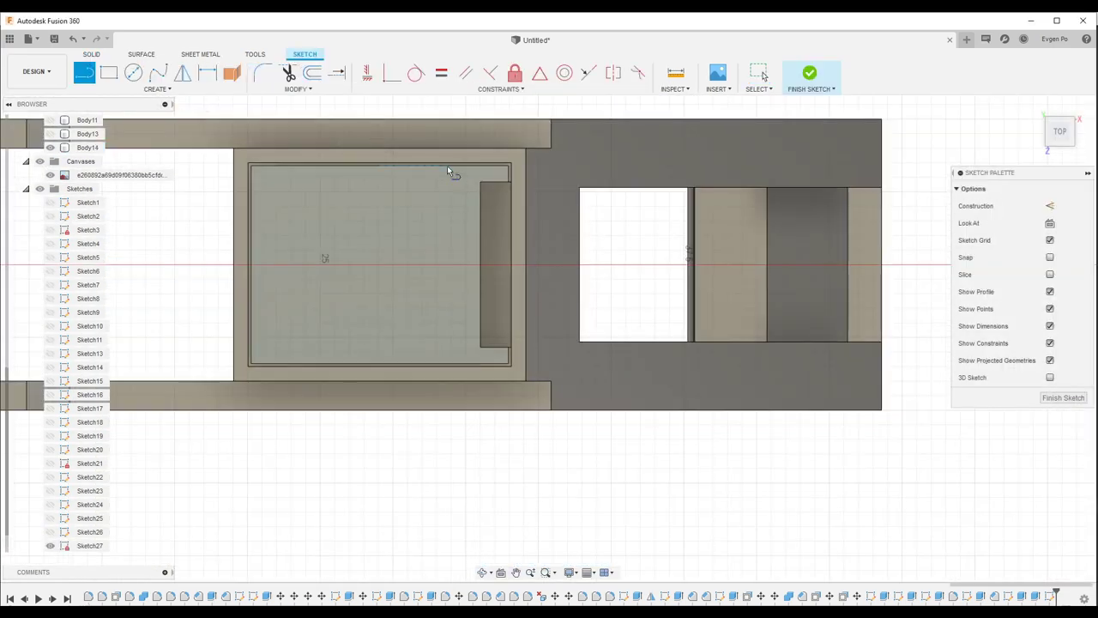
pyautogui.click(445, 367)
pyautogui.press('e')
pyautogui.keyDown('shift'); pyautogui.moveTo(445, 368); pyautogui.dragTo(490, 318, button='middle'); pyautogui.keyUp('shift')
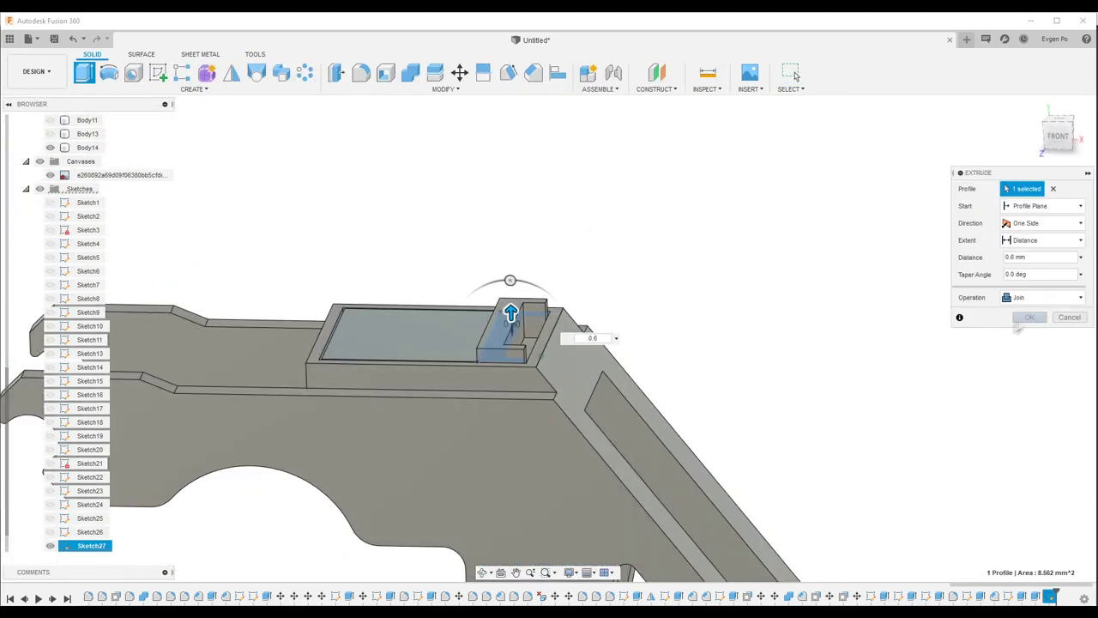
pyautogui.press('Return')
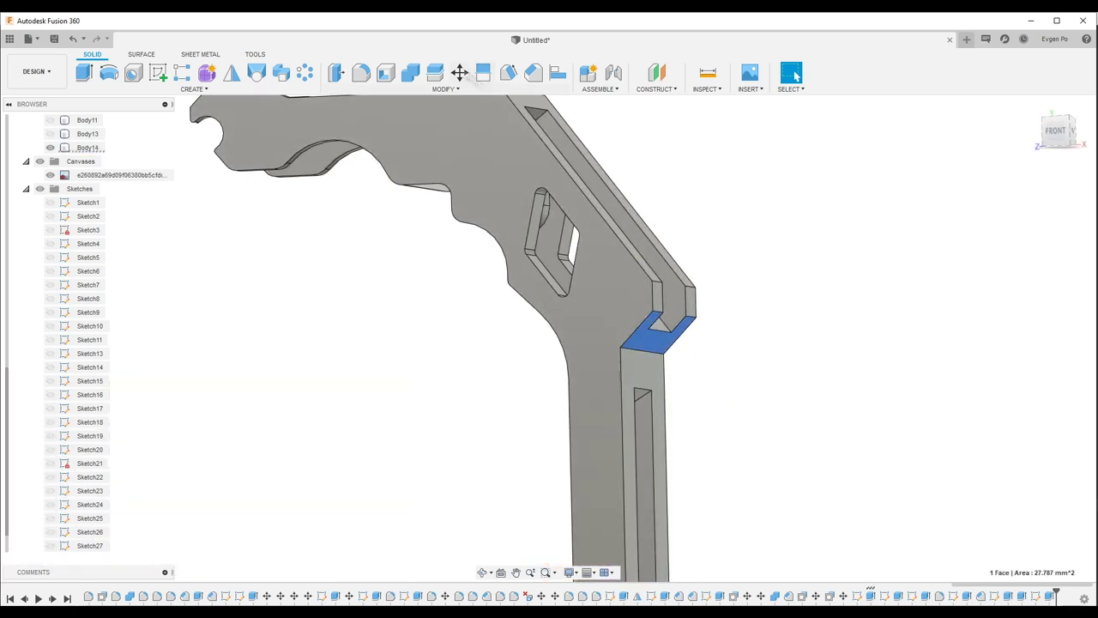
pyautogui.click(1072, 365)
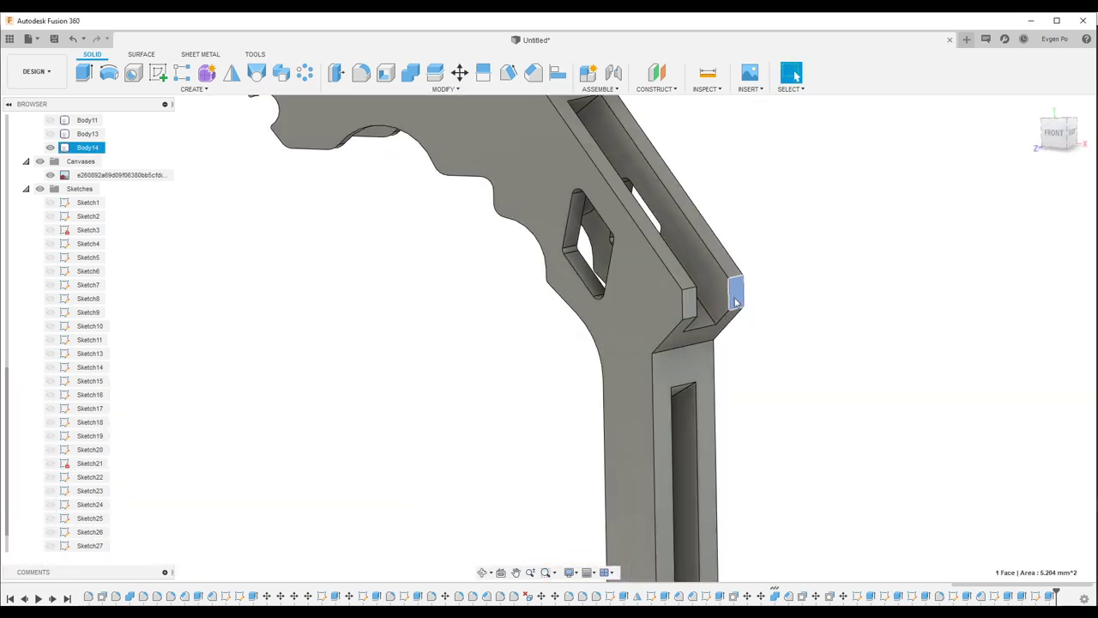
pyautogui.click(685, 344)
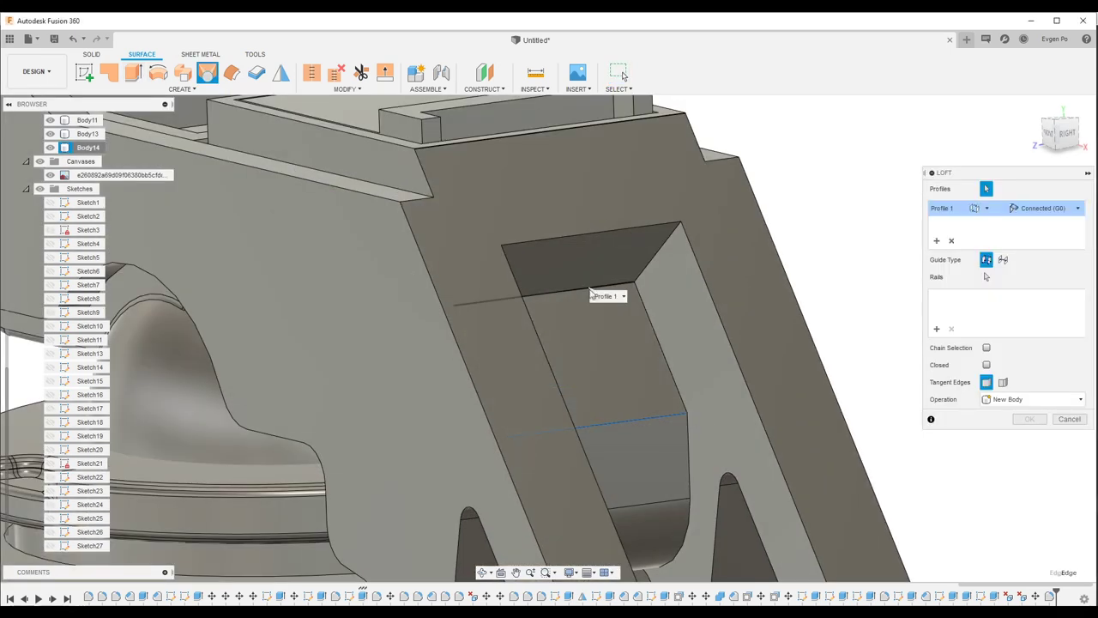
# Step: Complete the lofted fill of the lever's pocket, then begin deleting the blue-loop feature Extrude26
pyautogui.click(590, 290)
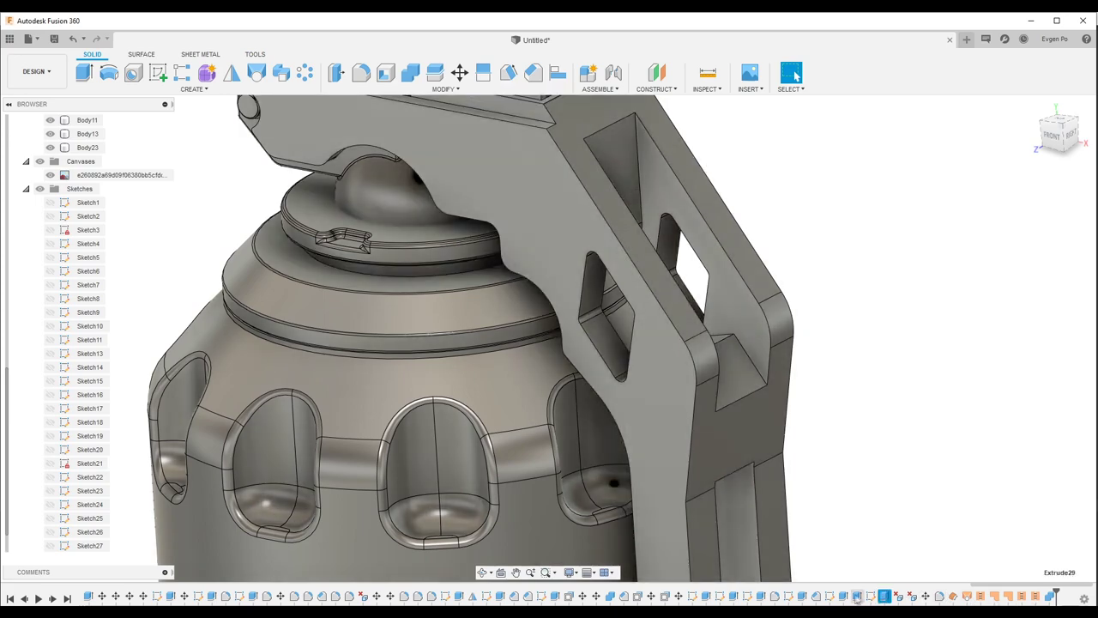
pyautogui.rightClick(802, 598)
pyautogui.click(845, 521)
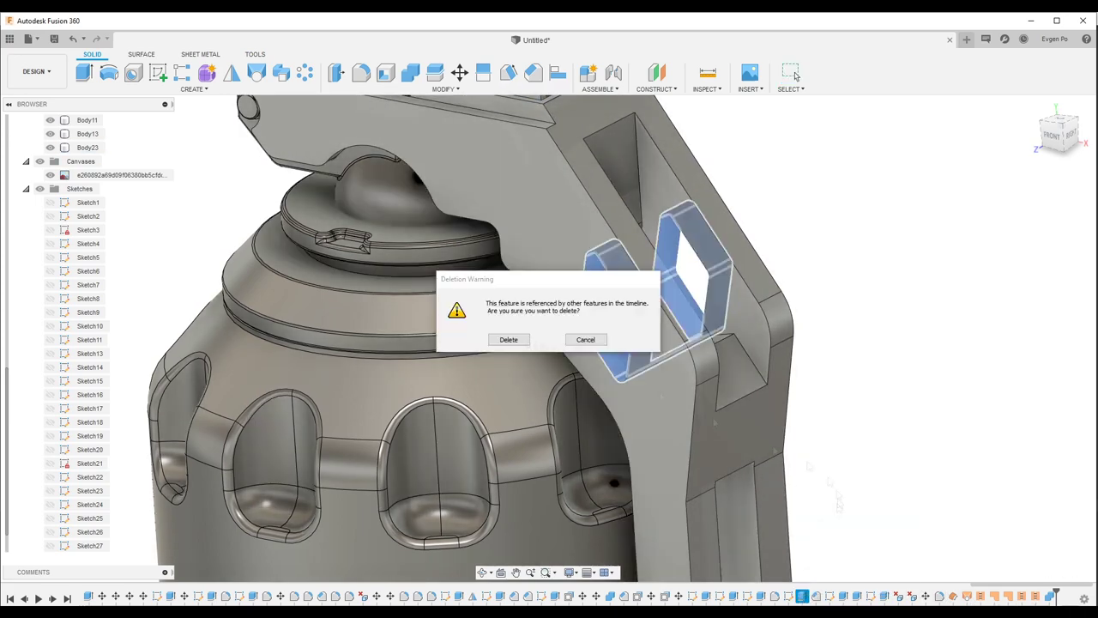
# Step: Delete the blue-loop feature and chamfer the edges of the lever's window
pyautogui.click(507, 341)
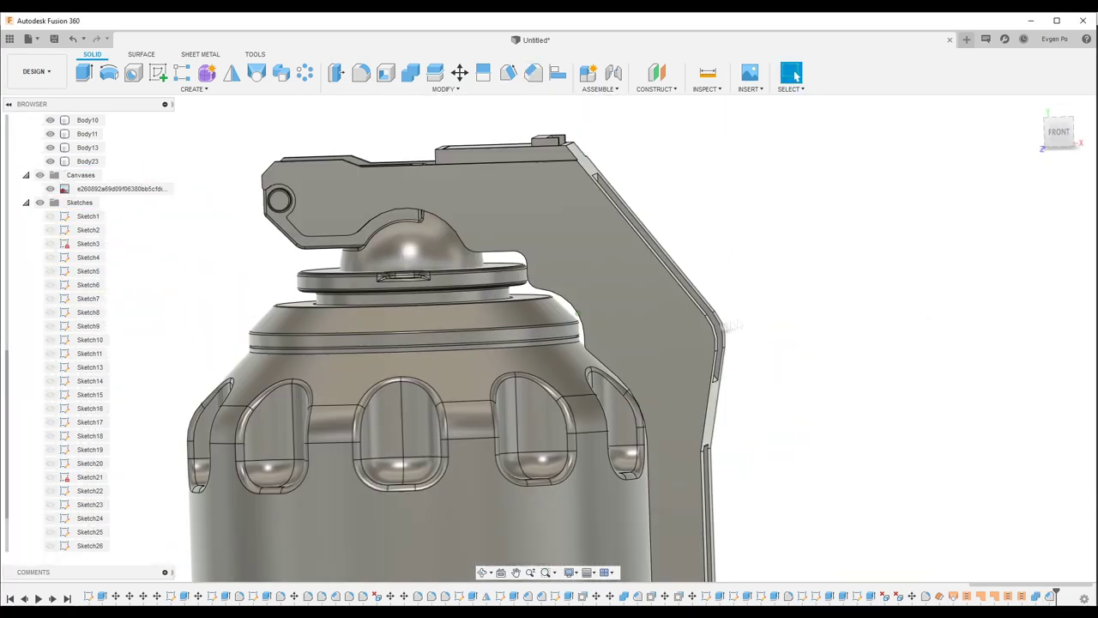
pyautogui.click(158, 72)
pyautogui.click(532, 292)
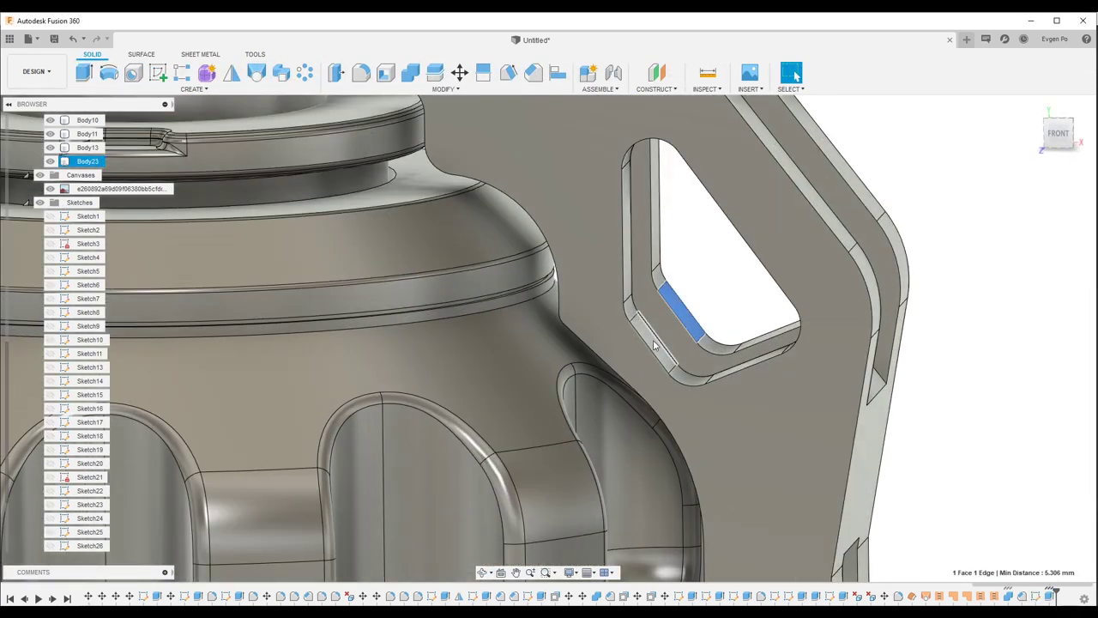
# Step: Round a corner of the window outline sketch with a 1 mm fillet
pyautogui.doubleClick(1036, 596)
pyautogui.click(713, 296)
pyautogui.click(273, 103)
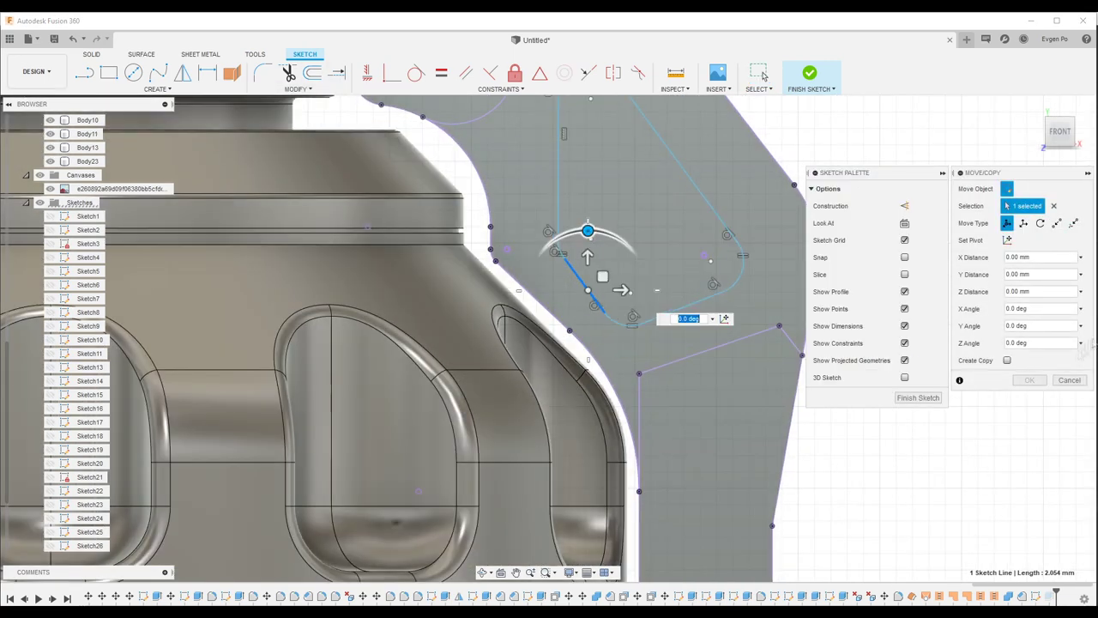
pyautogui.click(1062, 399)
# Step: Rotate the window's two inner faces by 10°
pyautogui.press('m')
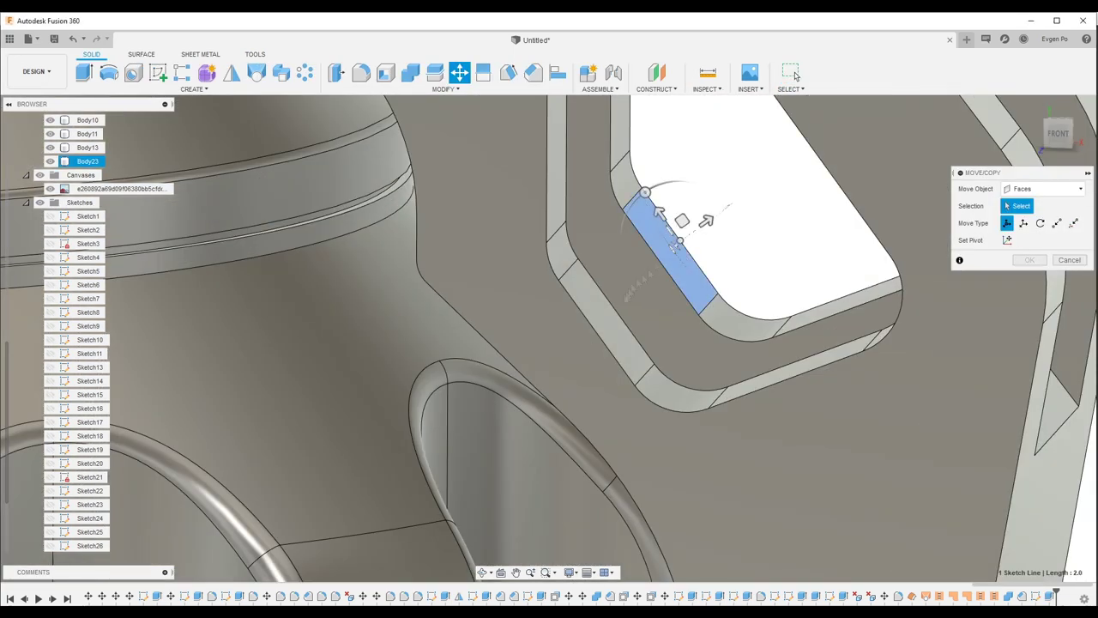
pyautogui.write('10')
pyautogui.press('Tab')
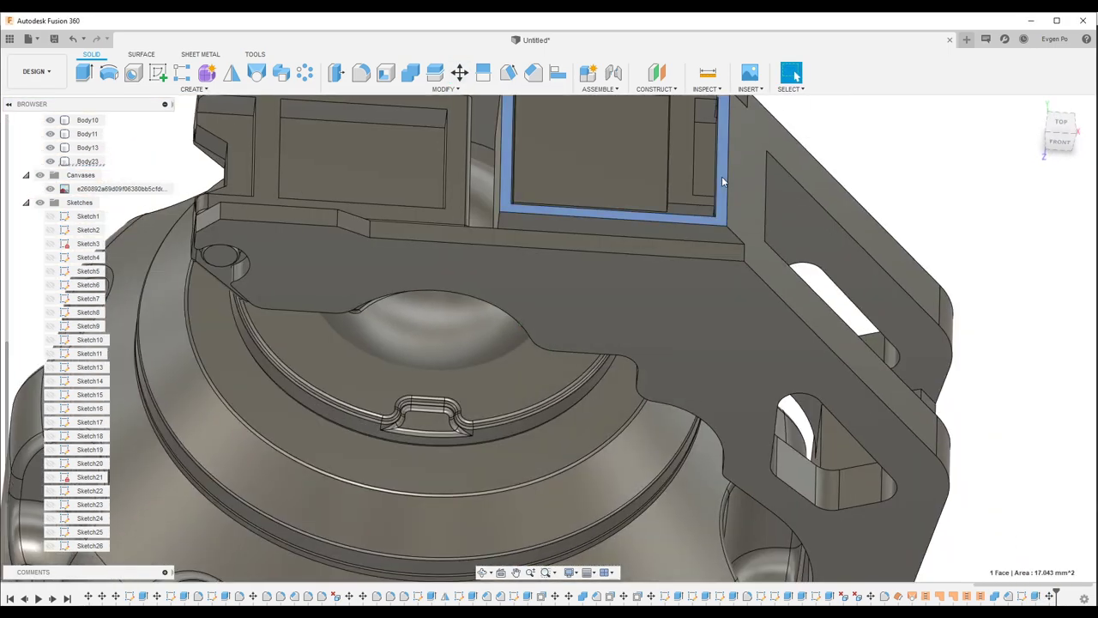
# Step: Sketch a rectangle strip over projected edges on the lever's top face, then cancel its extrusion
pyautogui.click(722, 176)
pyautogui.press('p')
pyautogui.click(549, 231)
pyautogui.press('r')
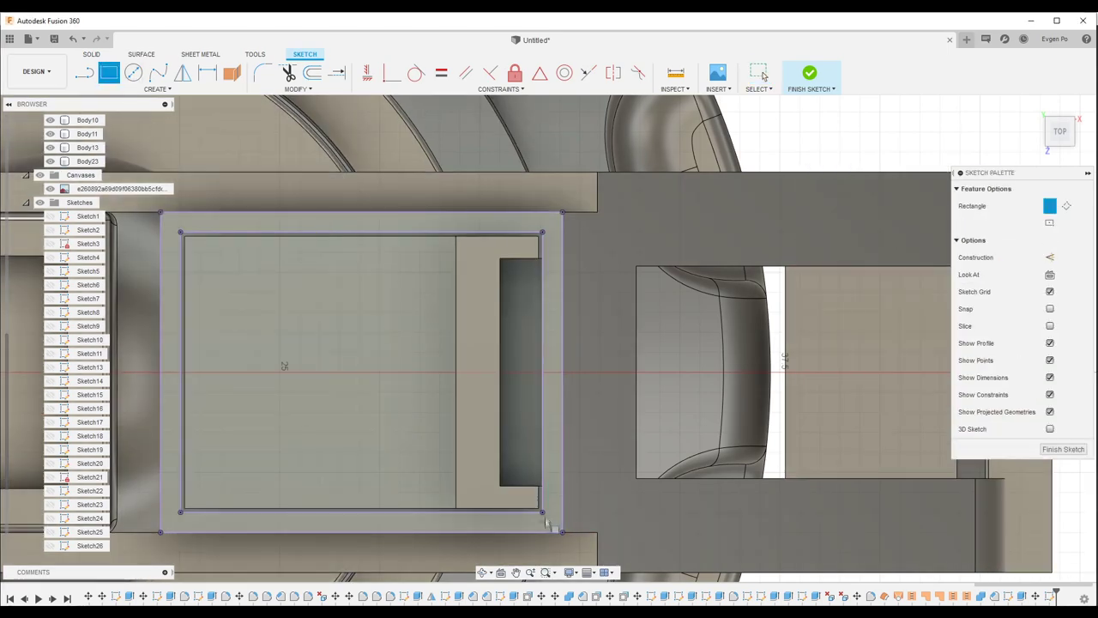
pyautogui.scroll(-3, 557, 514)
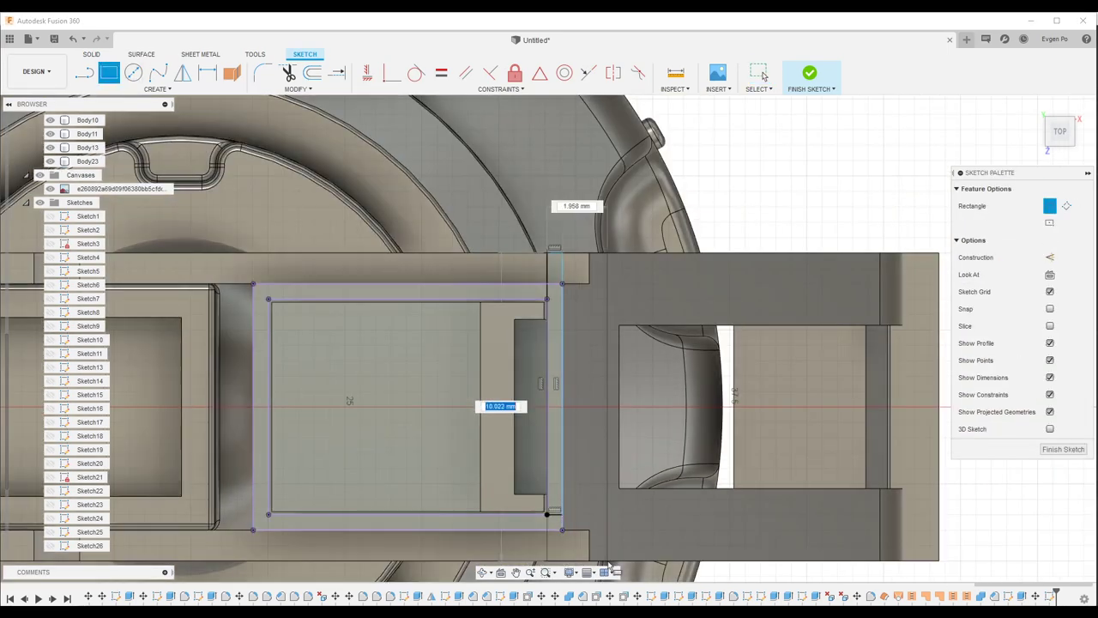
pyautogui.click(92, 54)
pyautogui.press('e')
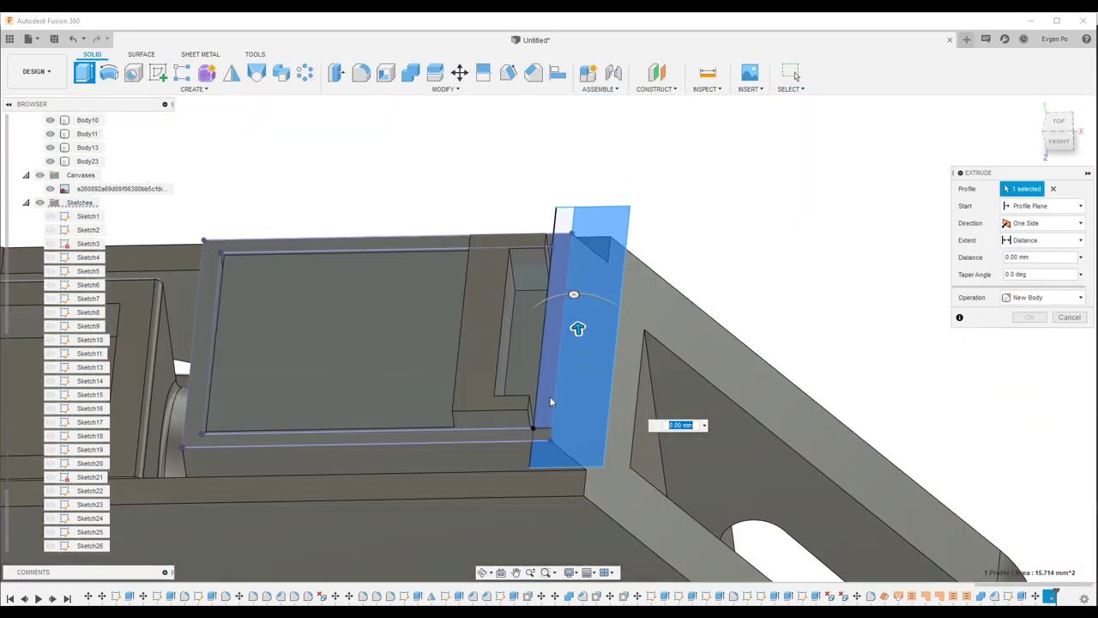
pyautogui.press('Escape')
# Step: Lower the four selected faces by 0.20 mm
pyautogui.scroll(-5, 1029, 338)
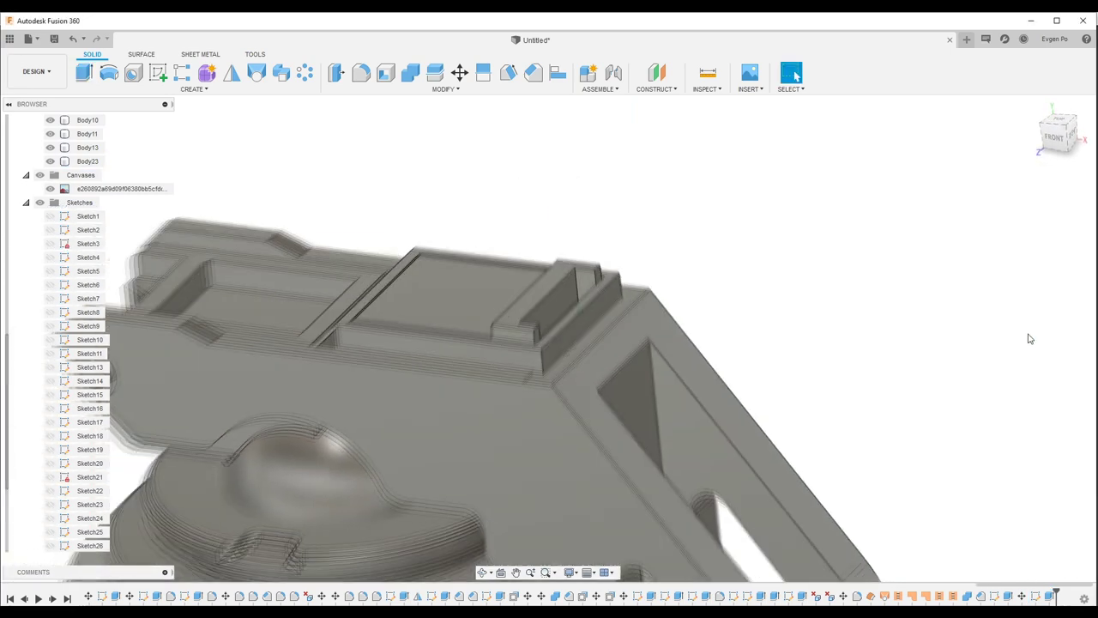
pyautogui.scroll(3, 559, 307)
pyautogui.scroll(-5, 560, 307)
pyautogui.scroll(-3, 457, 256)
pyautogui.scroll(10, 532, 240)
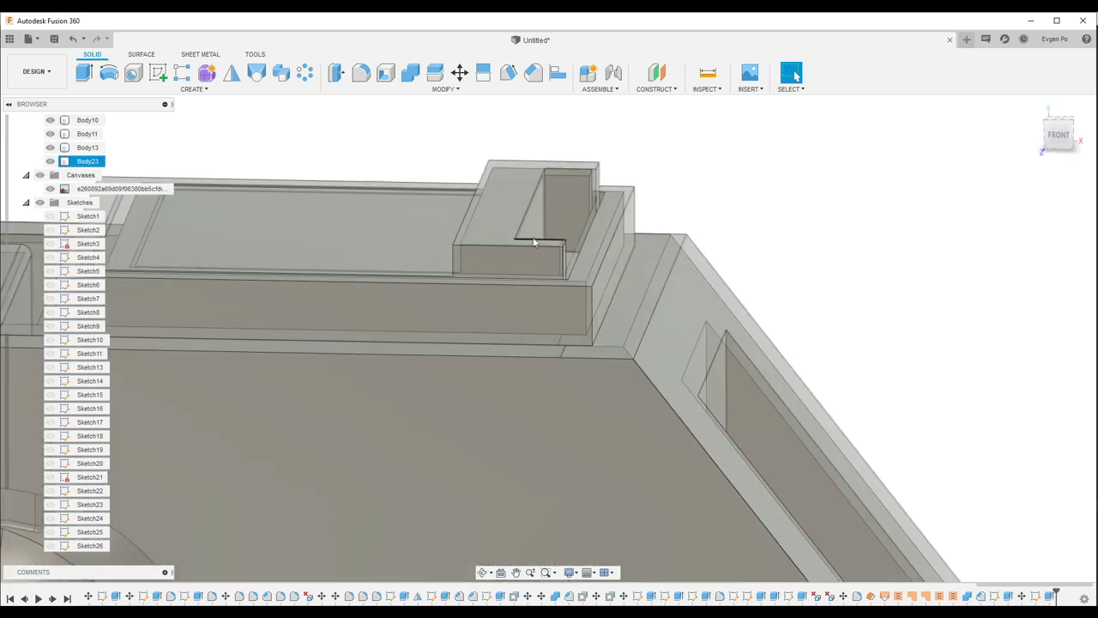
pyautogui.press('m')
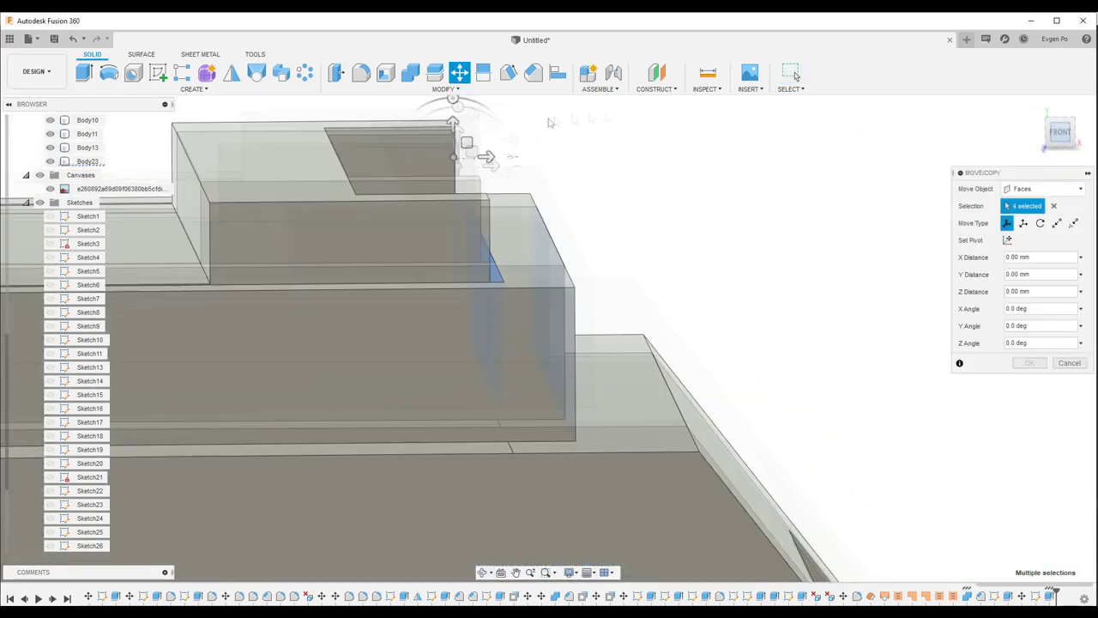
pyautogui.moveTo(531, 152); pyautogui.dragTo(543, 237)
# Step: Sketch on the lever top with projected neighbouring faces and extrude the thin strip
pyautogui.moveTo(1024, 369)
pyautogui.keyDown('shift'); pyautogui.mouseDown(button='middle')
pyautogui.moveTo(953, 370)
pyautogui.moveTo(642, 299)
pyautogui.mouseUp(button='middle'); pyautogui.keyUp('shift')
pyautogui.click(627, 272)
pyautogui.press('p')
pyautogui.click(577, 343)
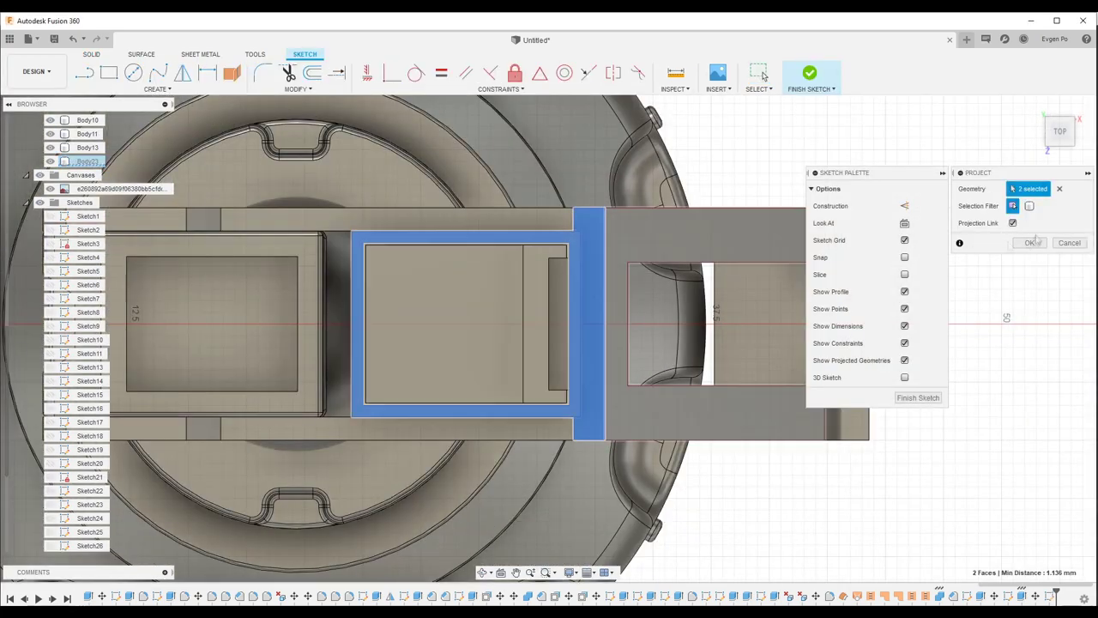
pyautogui.press('Return')
pyautogui.press('r')
pyautogui.press('e')
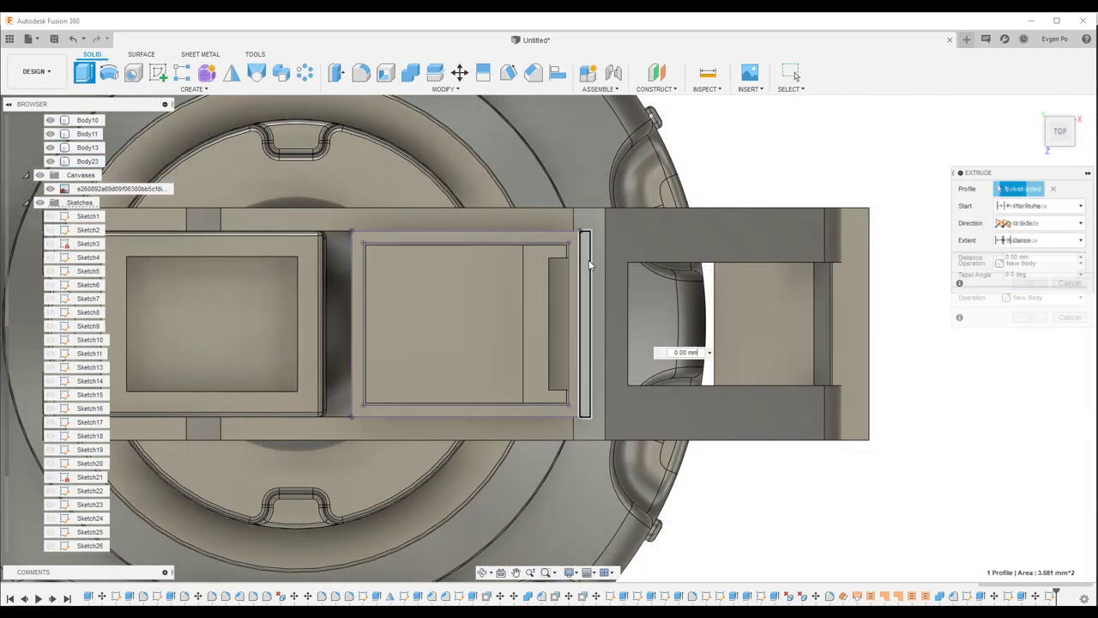
pyautogui.keyDown('shift'); pyautogui.moveTo(549, 344); pyautogui.dragTo(589, 294, button='middle'); pyautogui.keyUp('shift')
pyautogui.press('Escape')
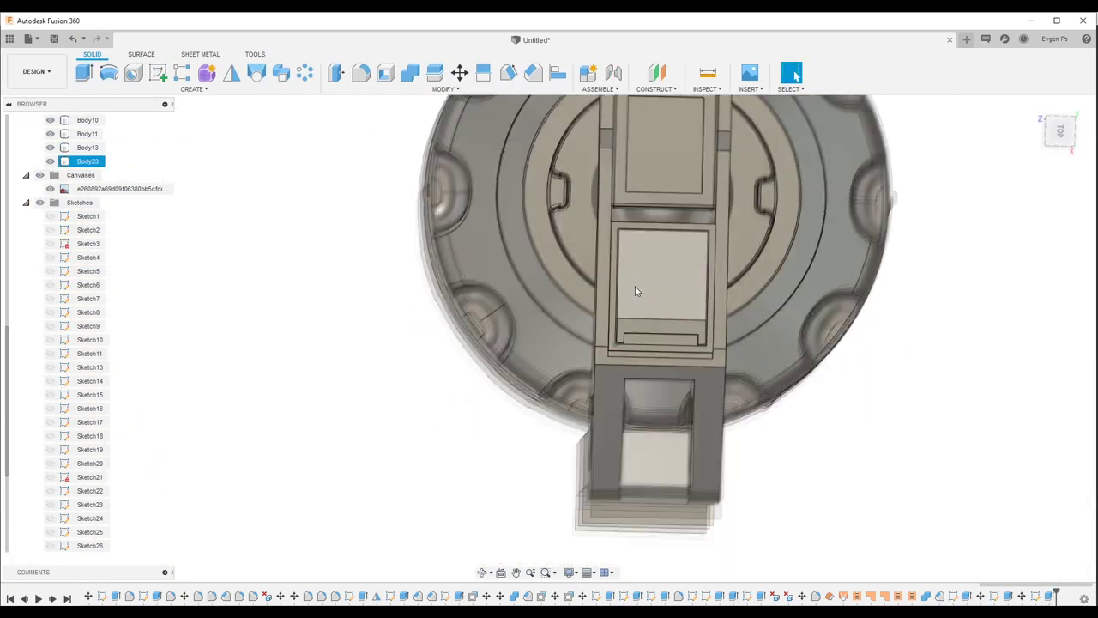
# Step: Sketch a rectangle on the top face starting at the block corner, over projected geometry
pyautogui.rightClick(588, 283)
pyautogui.click(586, 335)
pyautogui.press('p')
pyautogui.scroll(-3, 586, 333)
pyautogui.click(515, 275)
pyautogui.click(1030, 243)
pyautogui.press('r')
pyautogui.scroll(3, 620, 197)
pyautogui.click(618, 184)
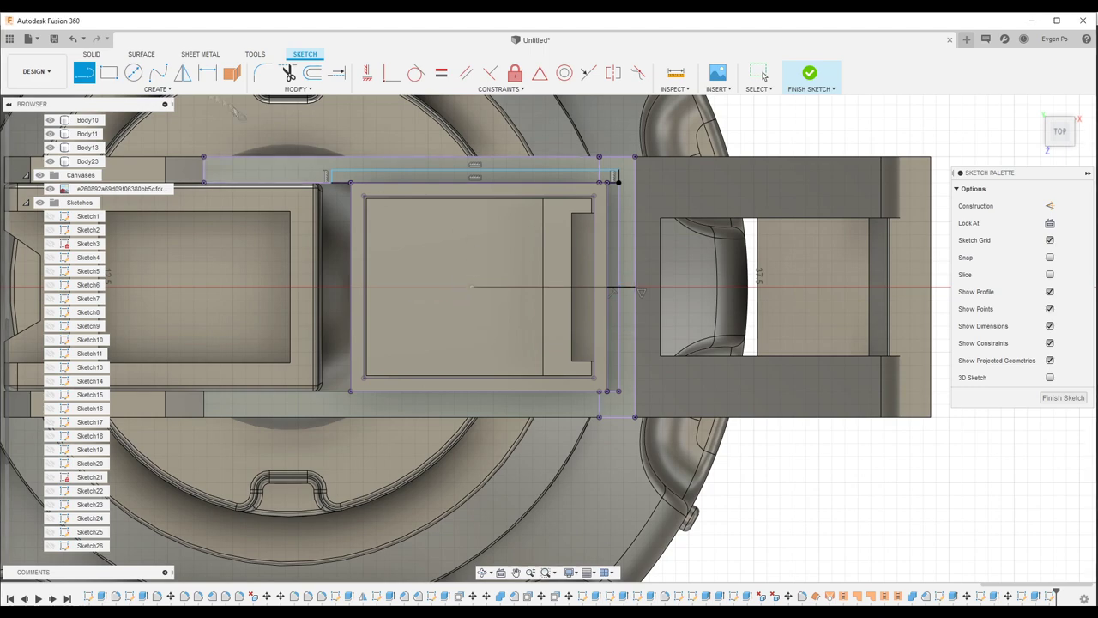
pyautogui.scroll(3, 620, 182)
pyautogui.press('Escape')
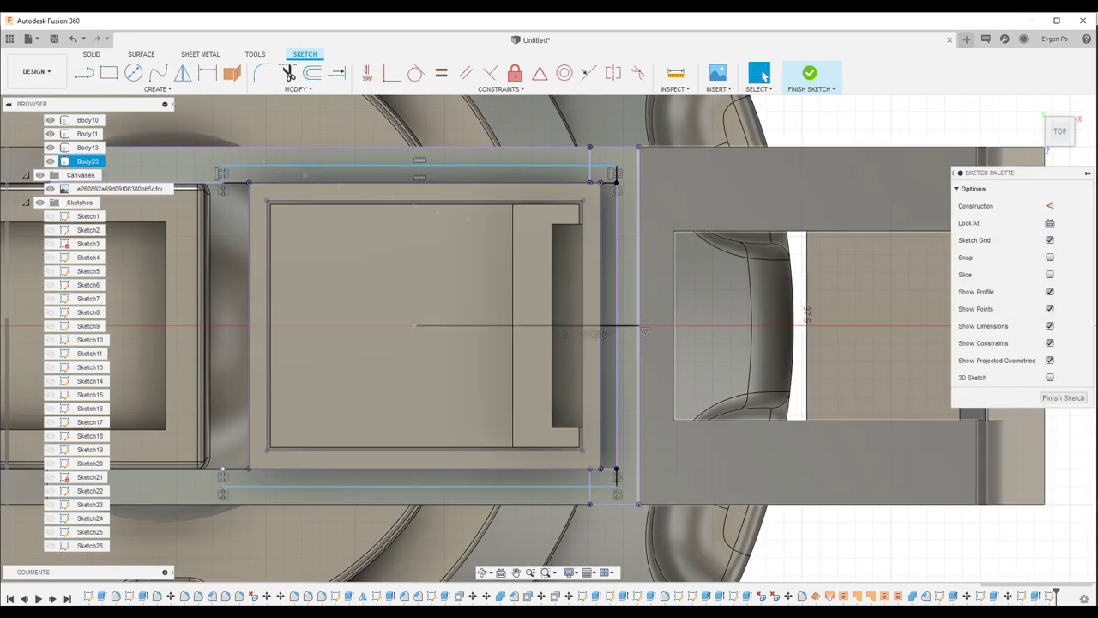
# Step: Extrude the rectangle together with the bottom strip into the raised block
pyautogui.press('e')
pyautogui.click(603, 477)
pyautogui.press('Escape')
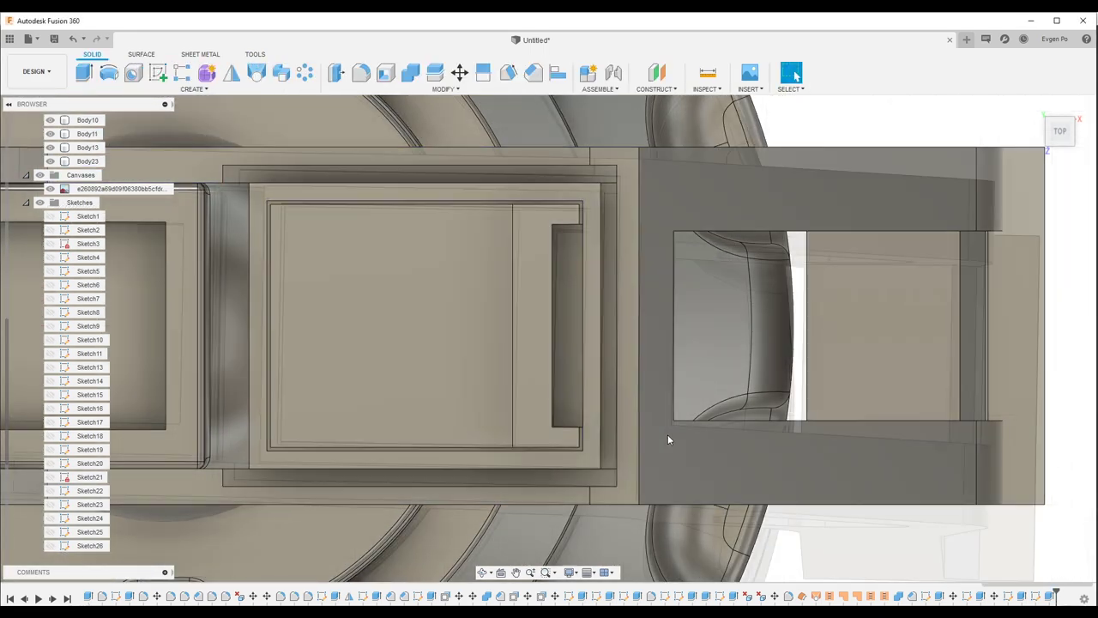
# Step: Move the block's long face back 2 mm
pyautogui.keyDown('shift'); pyautogui.moveTo(667, 434); pyautogui.dragTo(383, 376, button='middle'); pyautogui.keyUp('shift')
pyautogui.click(340, 76)
pyautogui.click(363, 284)
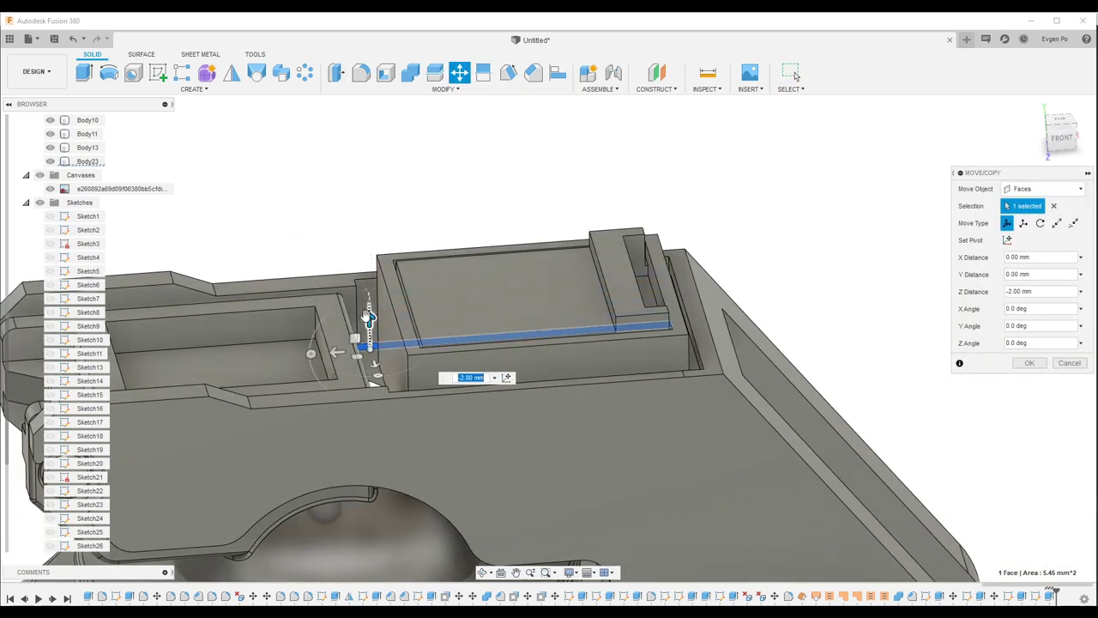
pyautogui.press('Escape')
# Step: Try offsetting the block's sloped side face out 4.5 mm
pyautogui.keyDown('shift'); pyautogui.moveTo(363, 283); pyautogui.dragTo(395, 223, button='middle'); pyautogui.keyUp('shift')
pyautogui.click(404, 301)
pyautogui.moveTo(417, 307); pyautogui.dragTo(559, 343)
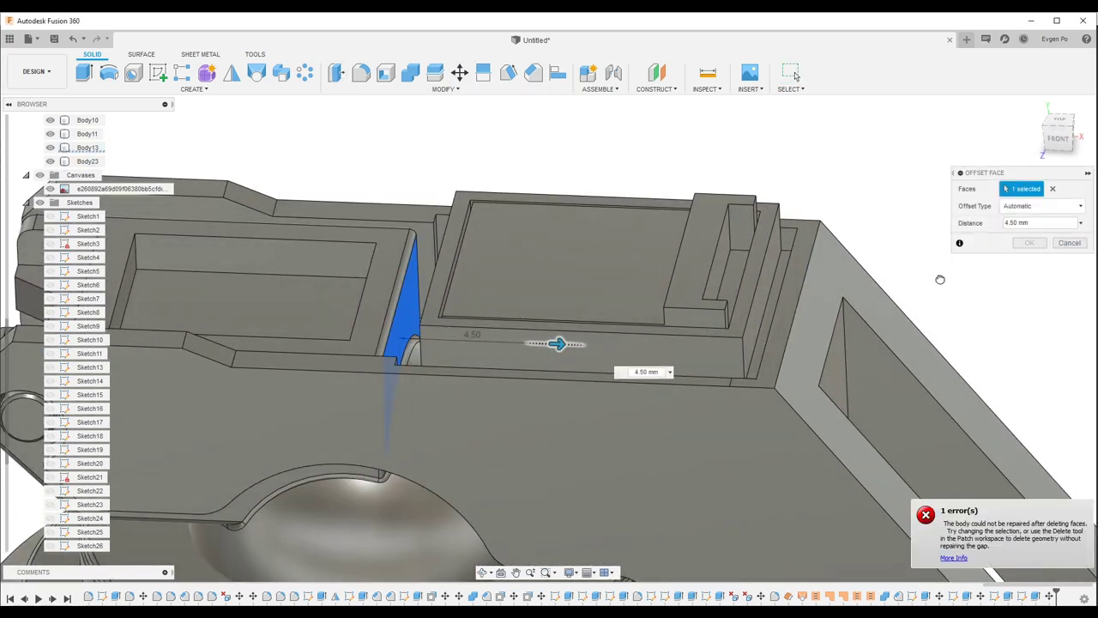
pyautogui.press('Escape')
pyautogui.keyDown('shift'); pyautogui.moveTo(558, 343); pyautogui.dragTo(1024, 258, button='middle'); pyautogui.keyUp('shift')
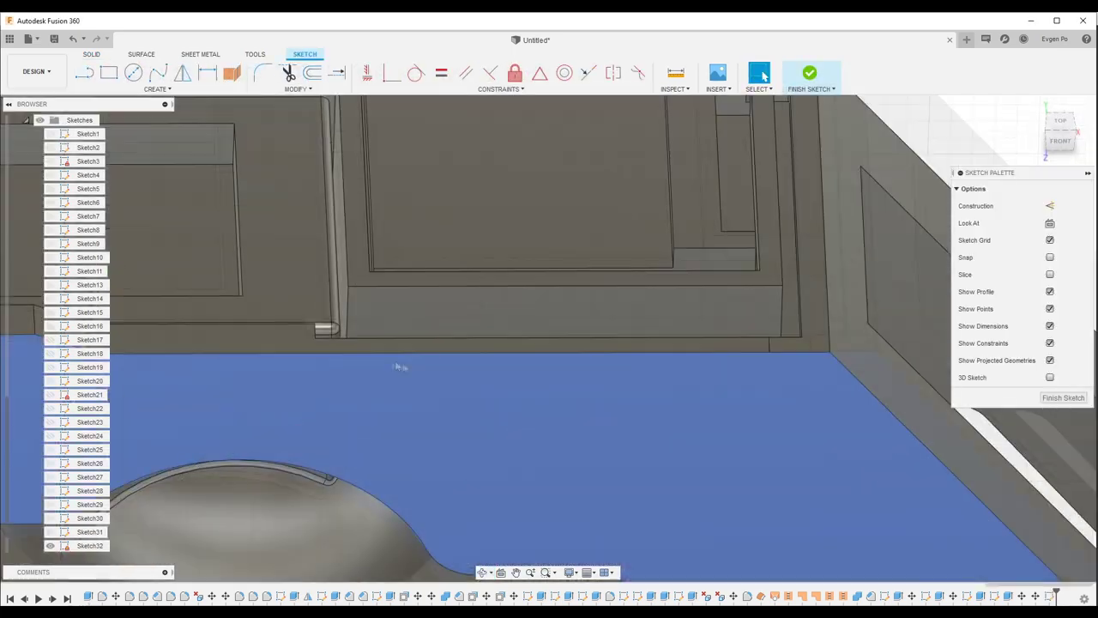
# Step: Extrude a side plate from the projected lever faces and chamfer two edges 1 mm
pyautogui.press('p')
pyautogui.click(664, 423)
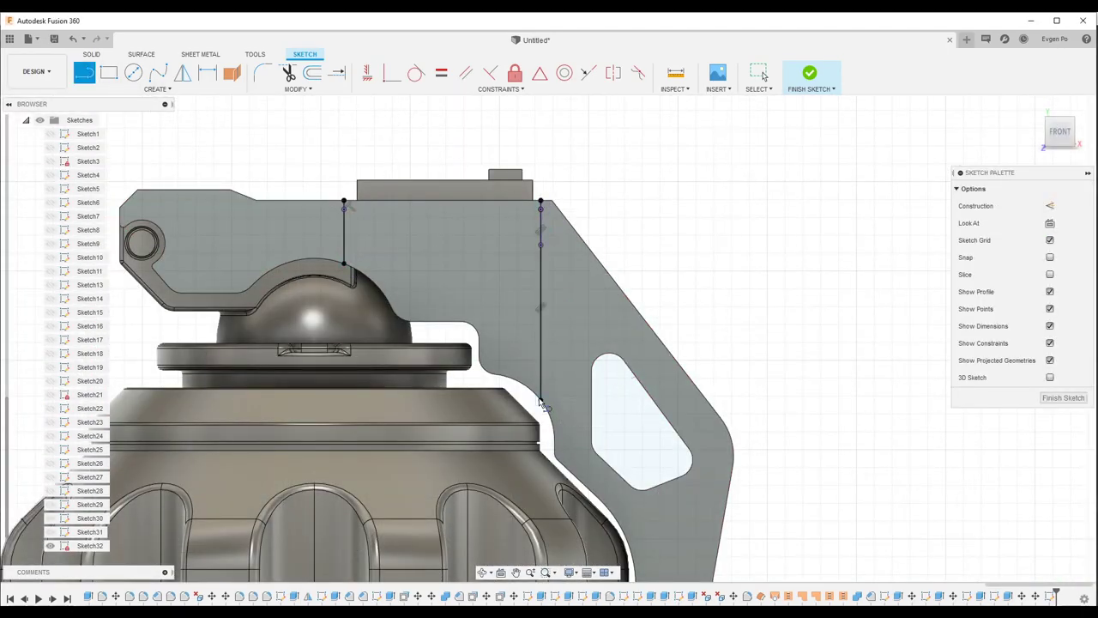
pyautogui.press('e')
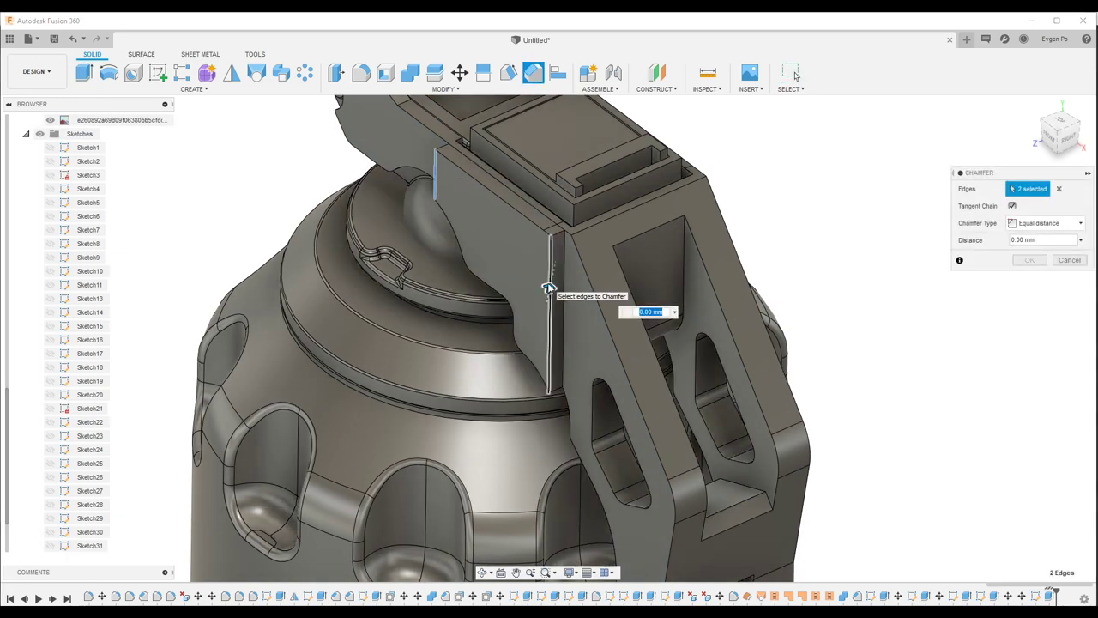
pyautogui.write('1')
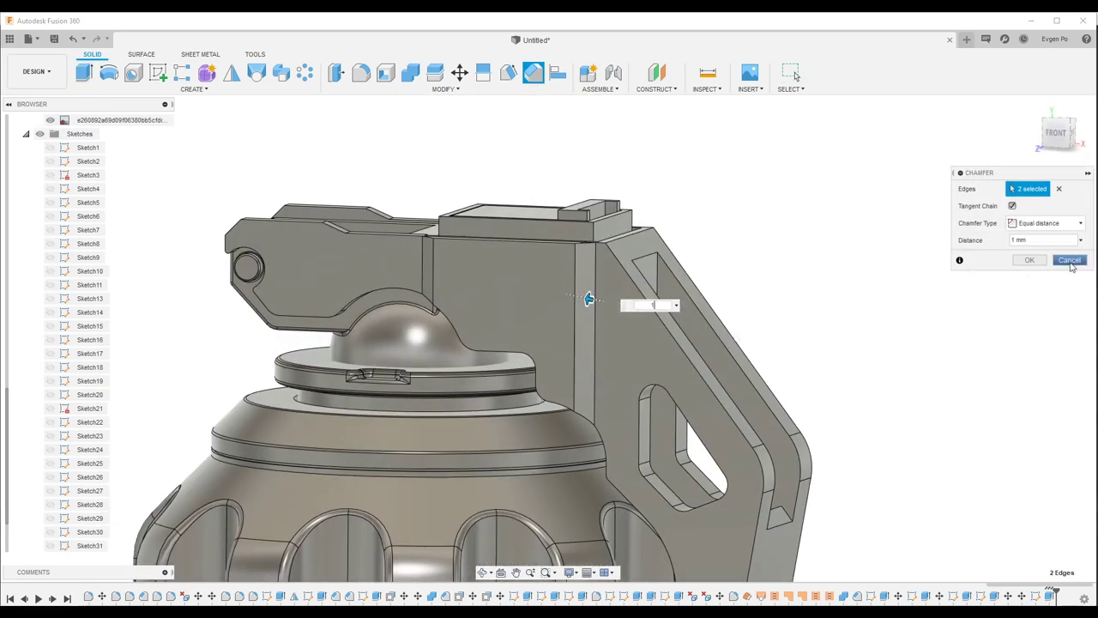
pyautogui.rightClick(498, 296)
# Step: Sketch a sloped line on the side plate and extrude-cut its top along it
pyautogui.click(549, 262)
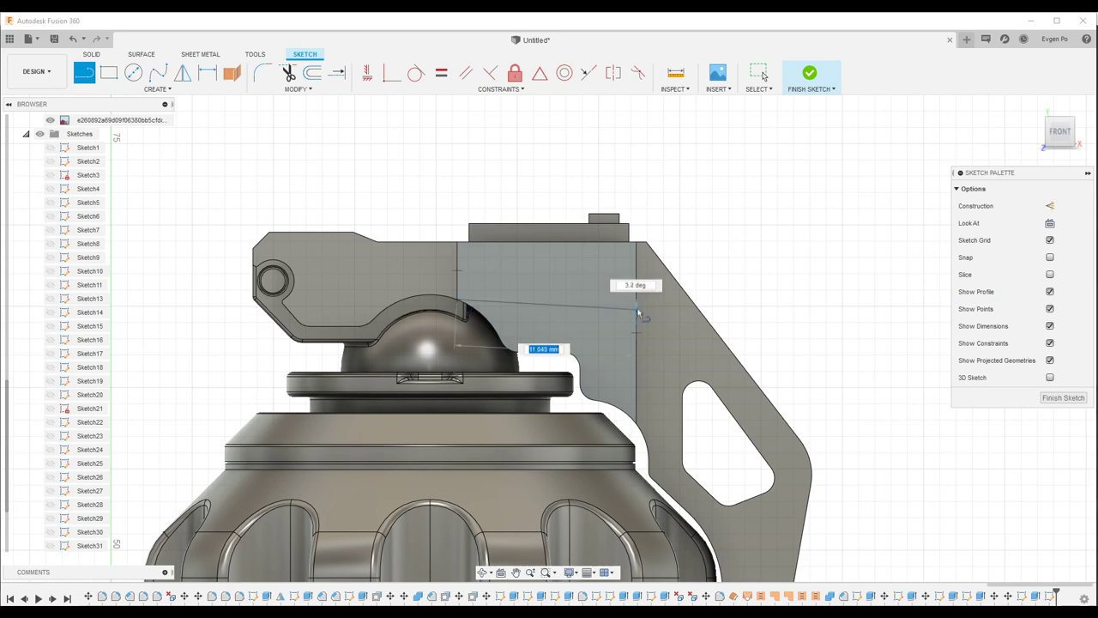
pyautogui.press('e')
pyautogui.click(1028, 334)
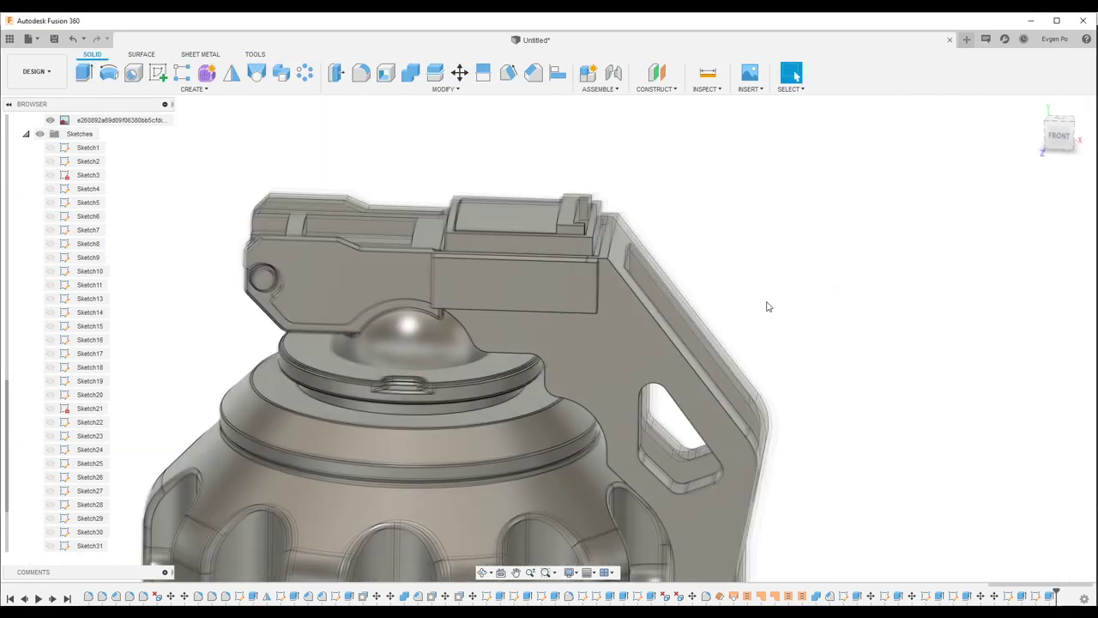
# Step: Try a 2 mm chamfer on the plate's edges
pyautogui.press('c')
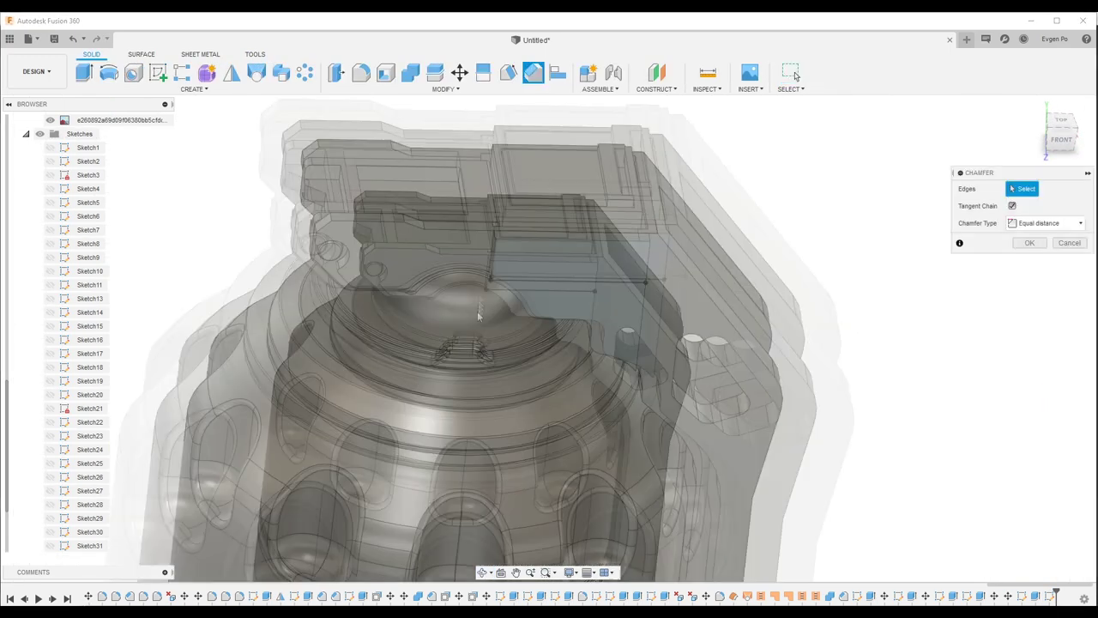
pyautogui.write('2')
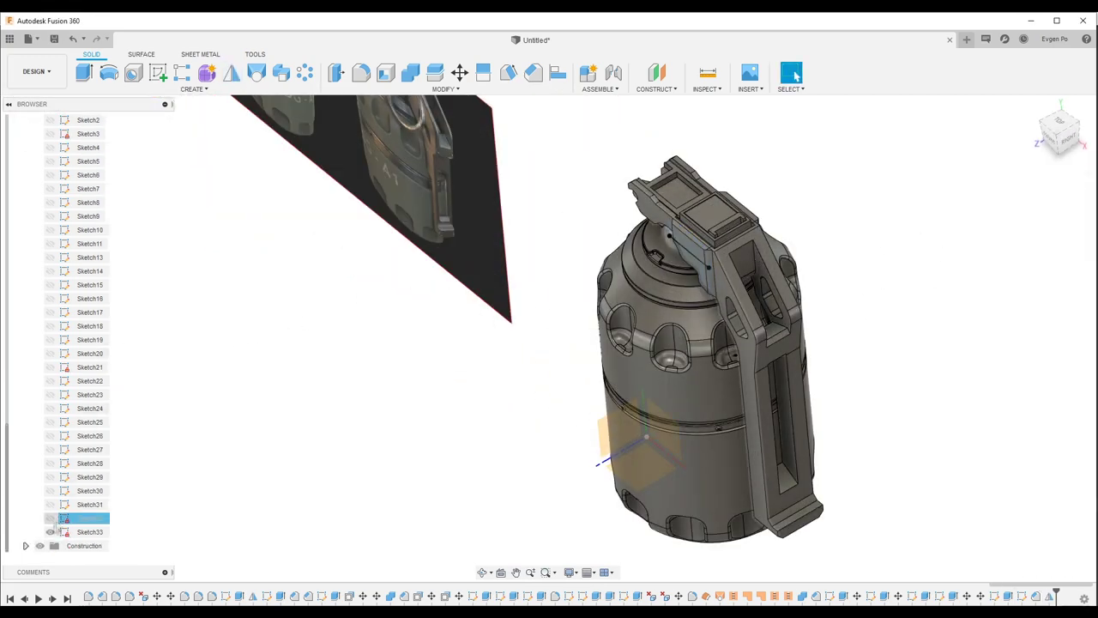
pyautogui.keyDown('shift'); pyautogui.moveTo(799, 181); pyautogui.dragTo(531, 142, button='middle'); pyautogui.keyUp('shift')
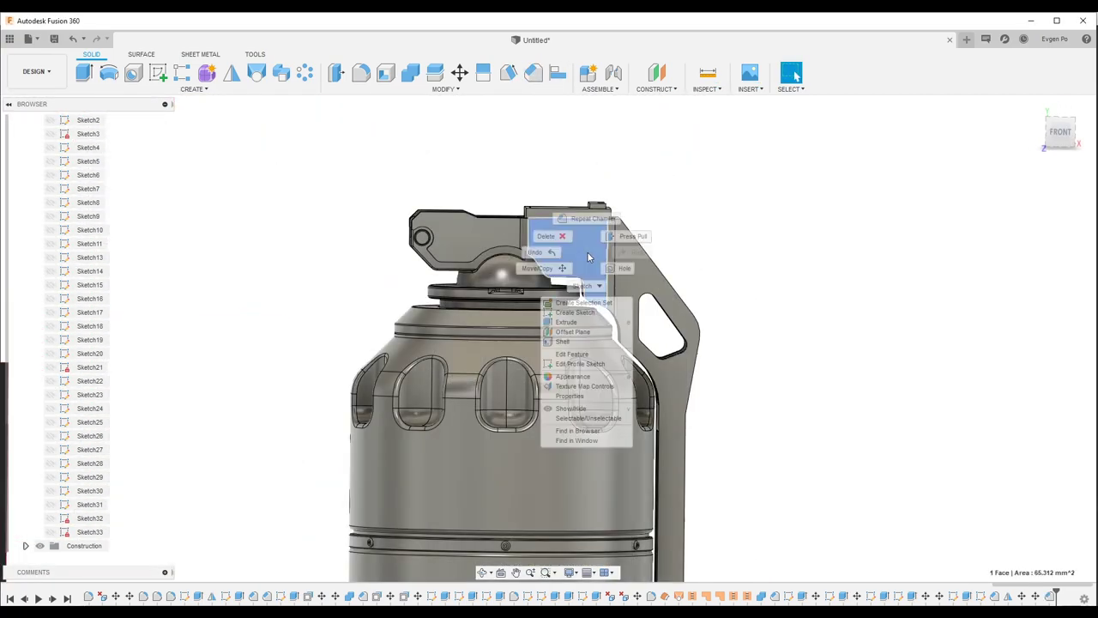
# Step: Sketch the pin's circle on the lever's side plate
pyautogui.click(587, 252)
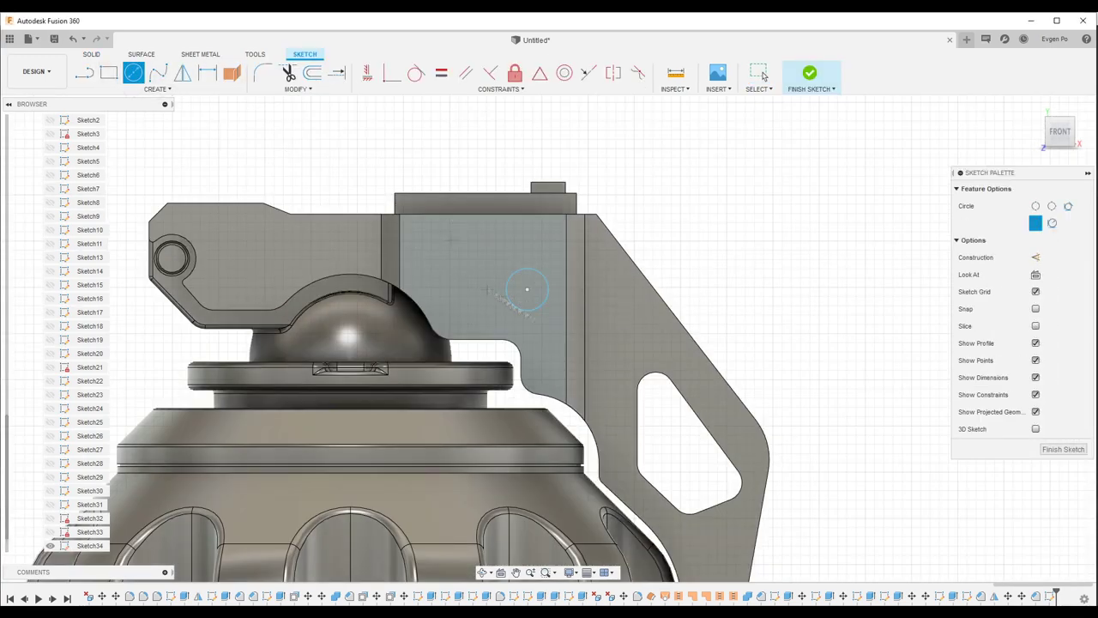
pyautogui.press('e')
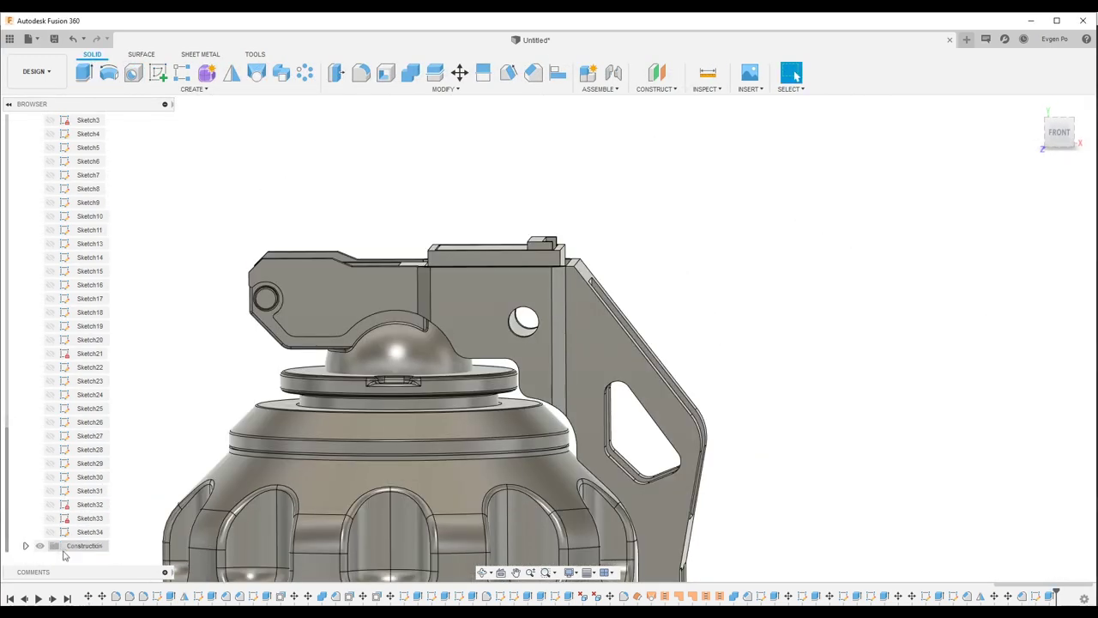
pyautogui.scroll(5, 540, 311)
pyautogui.rightClick(89, 532)
pyautogui.click(86, 360)
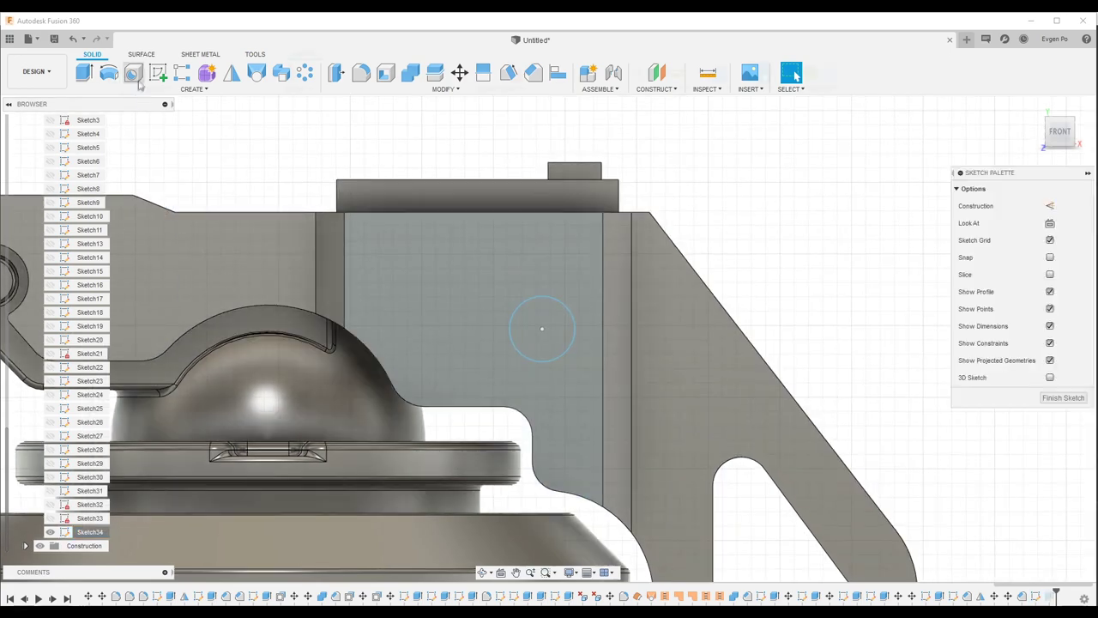
pyautogui.press('c')
pyautogui.click(532, 313)
pyautogui.click(531, 312)
# Step: Extrude the circle 13 mm through the lever as the pin
pyautogui.press('e')
pyautogui.moveTo(531, 313)
pyautogui.keyDown('shift'); pyautogui.mouseDown(button='middle')
pyautogui.moveTo(467, 330)
pyautogui.moveTo(476, 326)
pyautogui.mouseUp(button='middle'); pyautogui.keyUp('shift')
pyautogui.moveTo(476, 325); pyautogui.dragTo(846, 307)
pyautogui.press('Return')
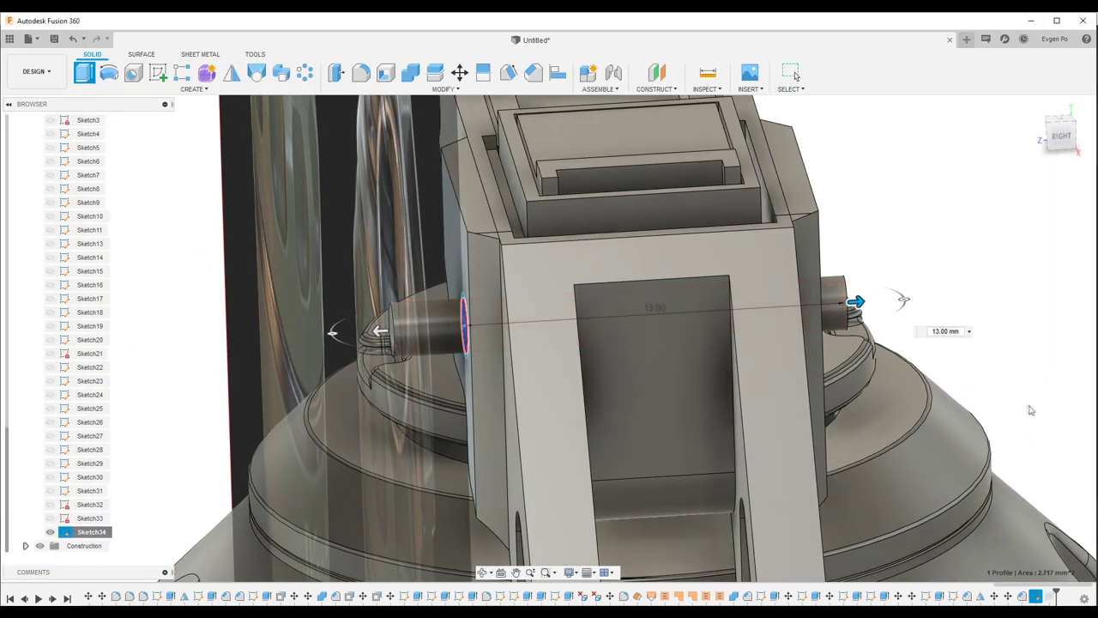
# Step: Round the pin's end edge with a fillet
pyautogui.keyDown('shift'); pyautogui.moveTo(855, 300); pyautogui.dragTo(806, 347, button='middle'); pyautogui.keyUp('shift')
pyautogui.press('f')
pyautogui.click(806, 352)
pyautogui.press('Return')
# Step: Push the pin's domed end faces out 2.5 mm
pyautogui.scroll(5, 798, 343)
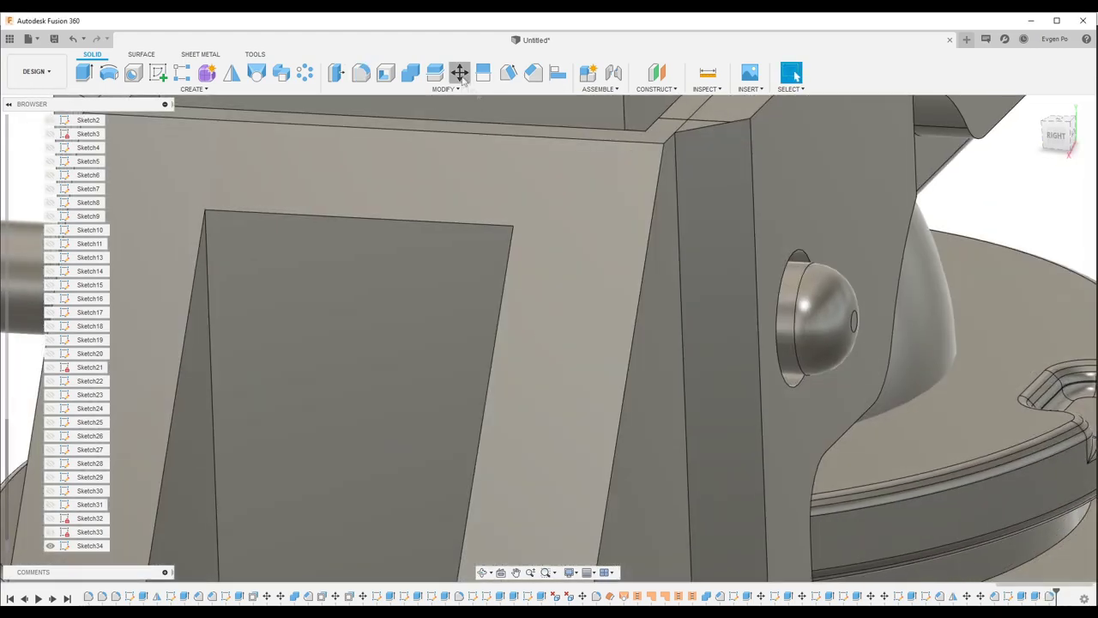
pyautogui.click(809, 295)
pyautogui.press('m')
pyautogui.moveTo(866, 309); pyautogui.dragTo(893, 369)
pyautogui.scroll(-5, 892, 369)
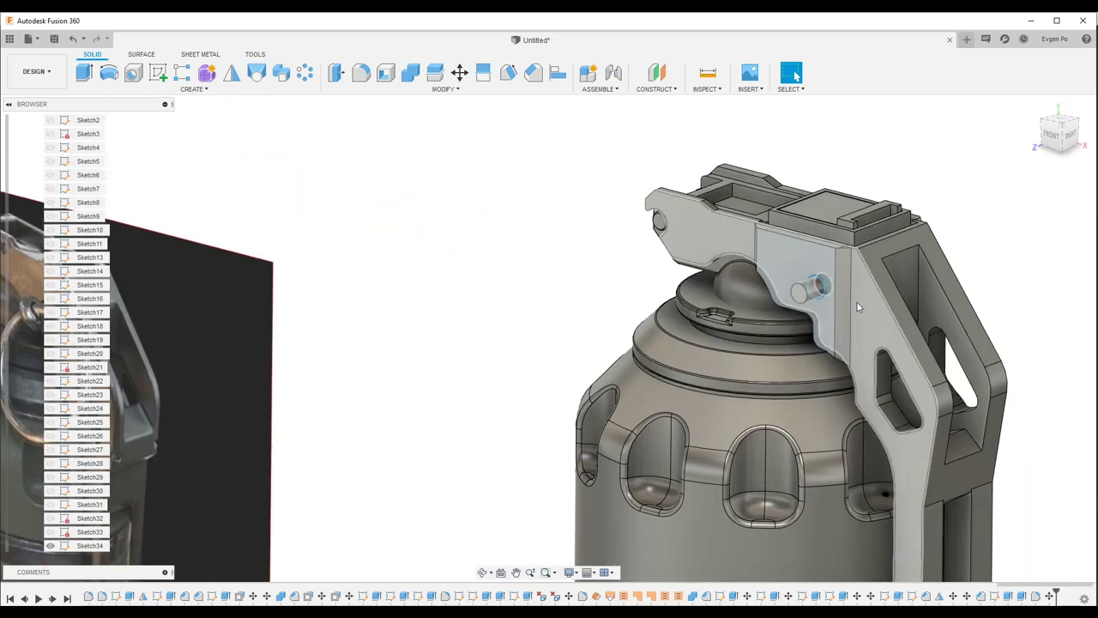
pyautogui.click(858, 307)
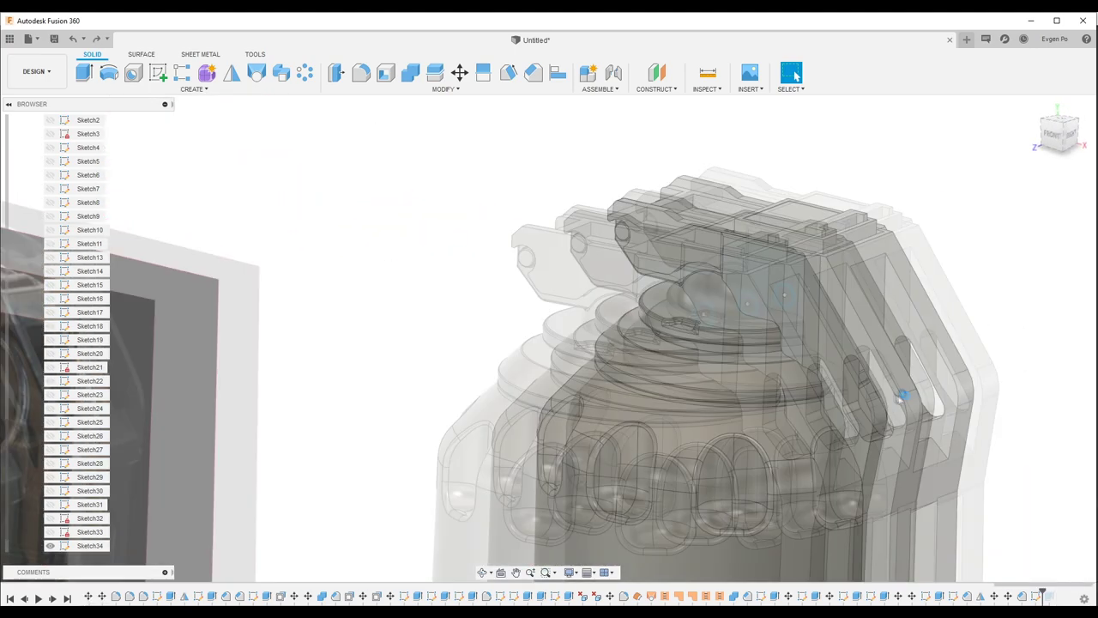
# Step: Mirror geometry in the pin sketch
pyautogui.scroll(5, 544, 333)
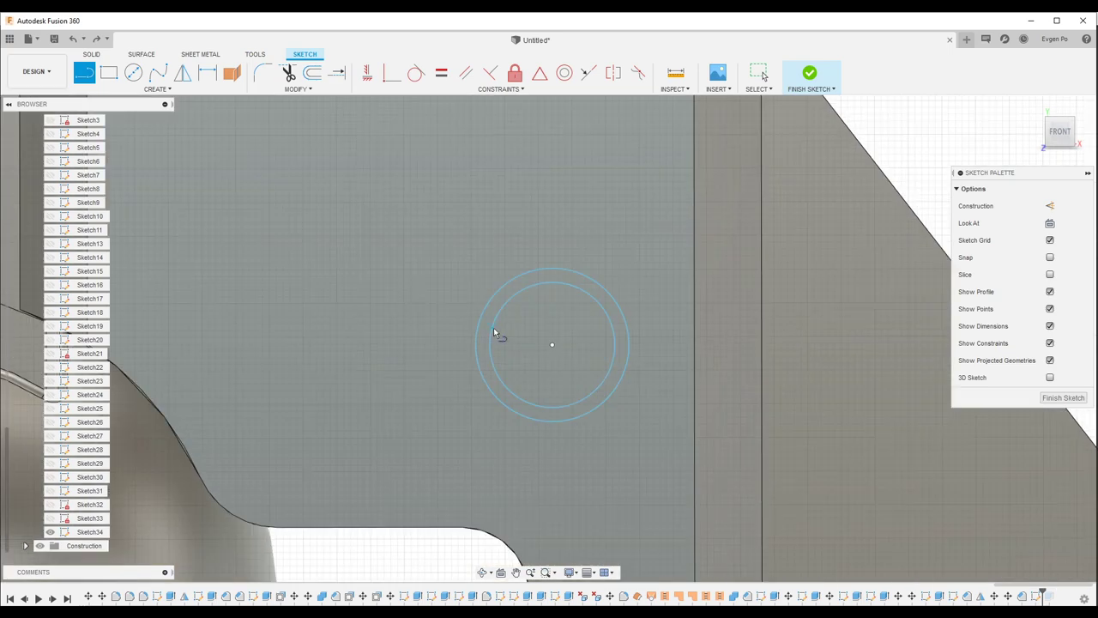
pyautogui.click(183, 73)
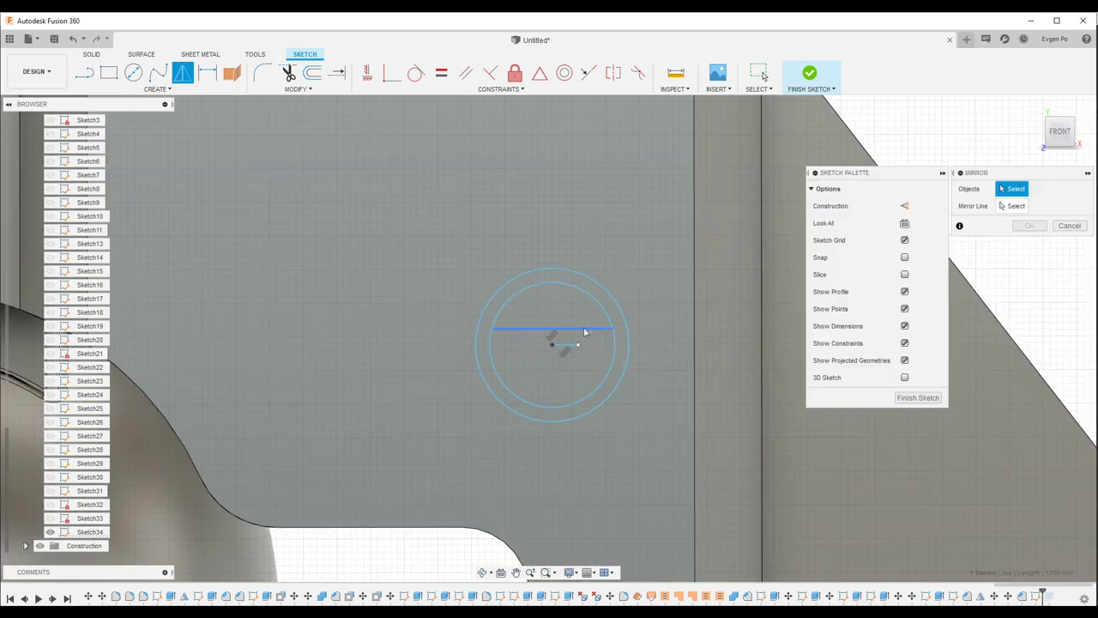
pyautogui.press('Return')
pyautogui.scroll(-5, 372, 343)
# Step: Trim the short line inside the circle and surface-extrude the profile across the lever
pyautogui.keyDown('shift'); pyautogui.moveTo(372, 343); pyautogui.dragTo(137, 56, button='middle'); pyautogui.keyUp('shift')
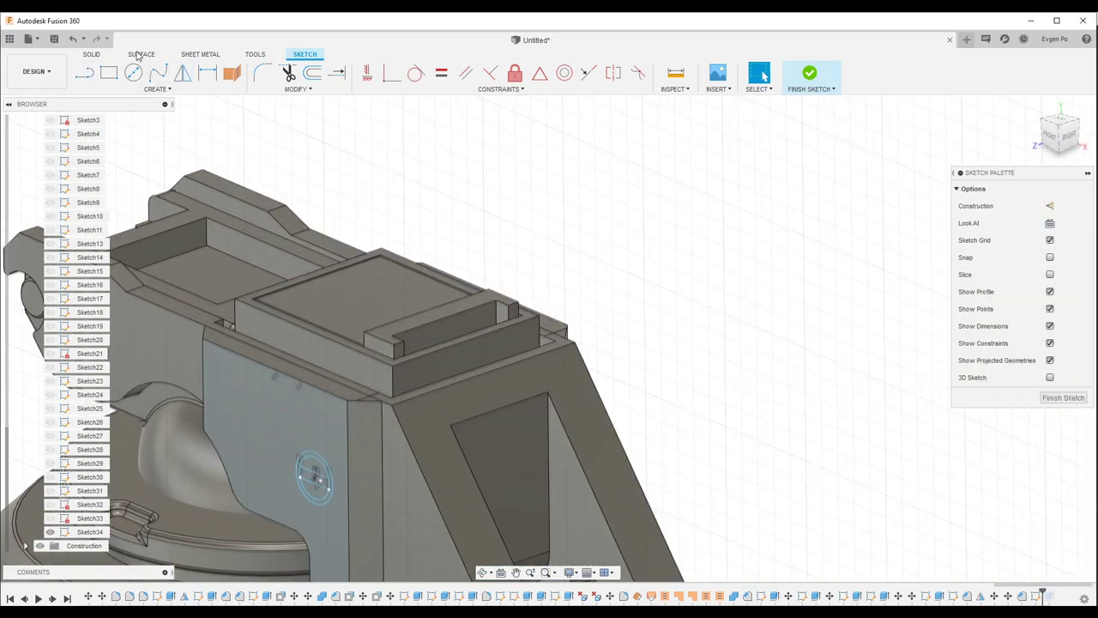
pyautogui.click(137, 55)
pyautogui.click(133, 73)
pyautogui.scroll(5, 309, 463)
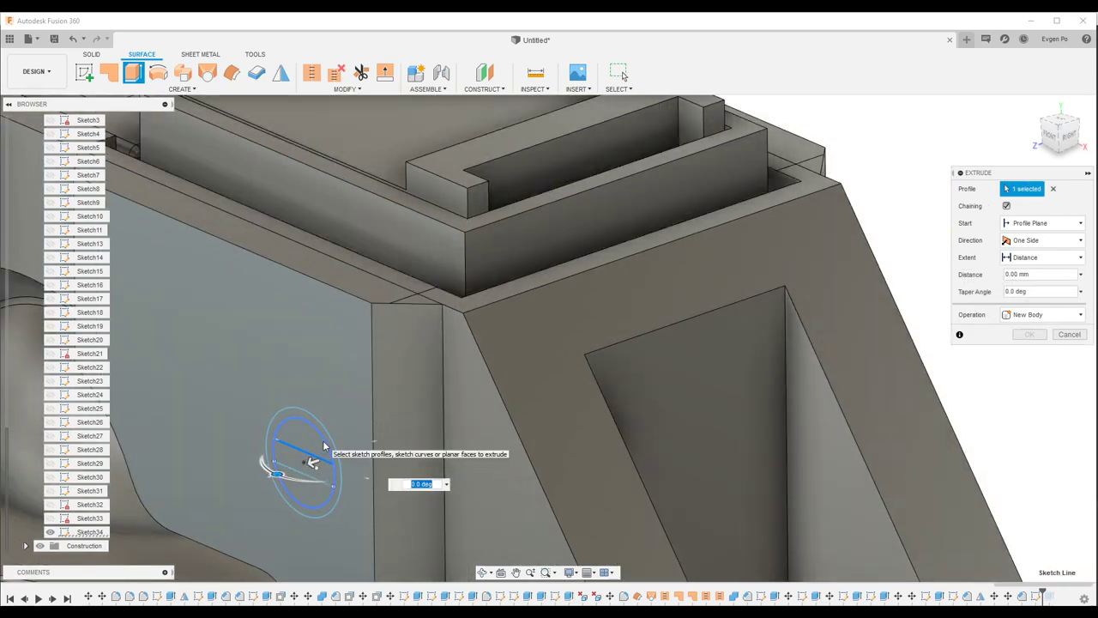
pyautogui.click(289, 74)
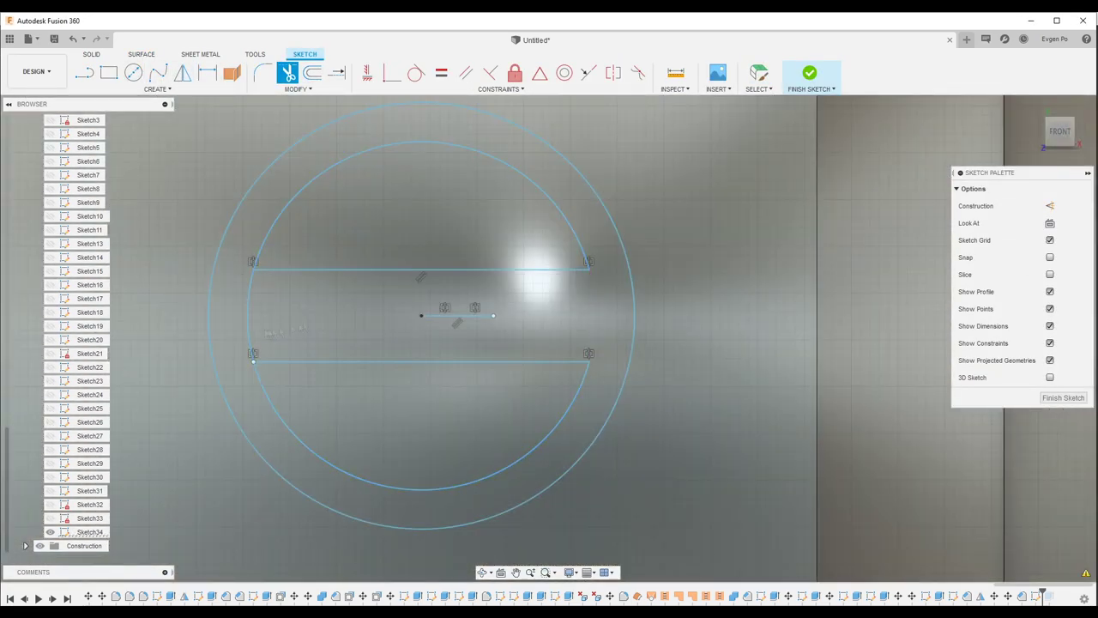
pyautogui.click(454, 315)
pyautogui.keyDown('shift'); pyautogui.moveTo(455, 316); pyautogui.dragTo(369, 244, button='middle'); pyautogui.keyUp('shift')
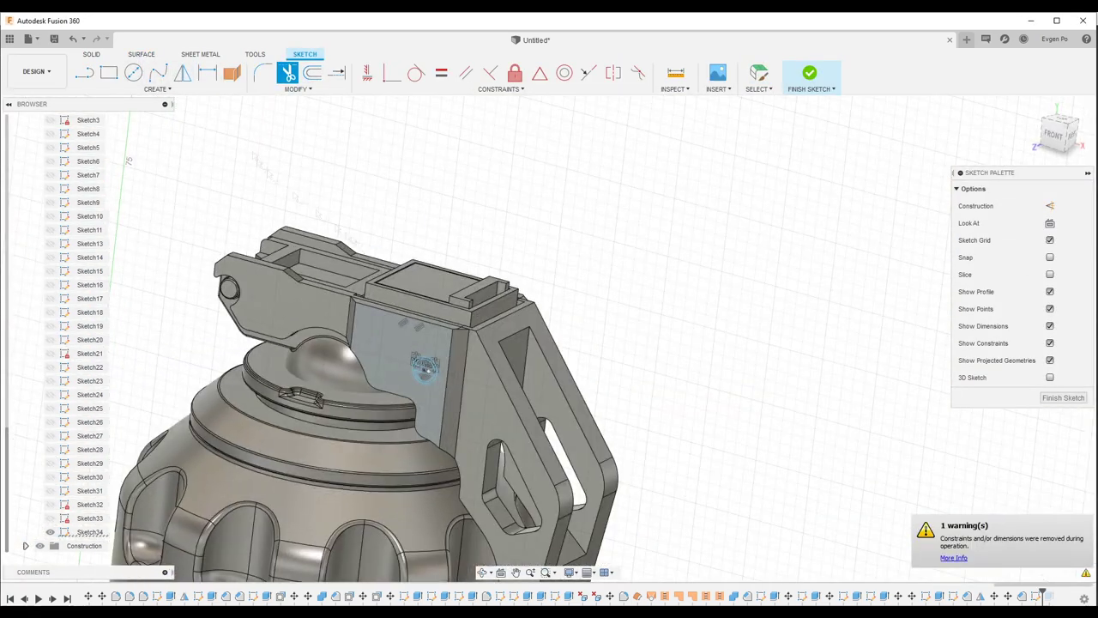
pyautogui.press('e')
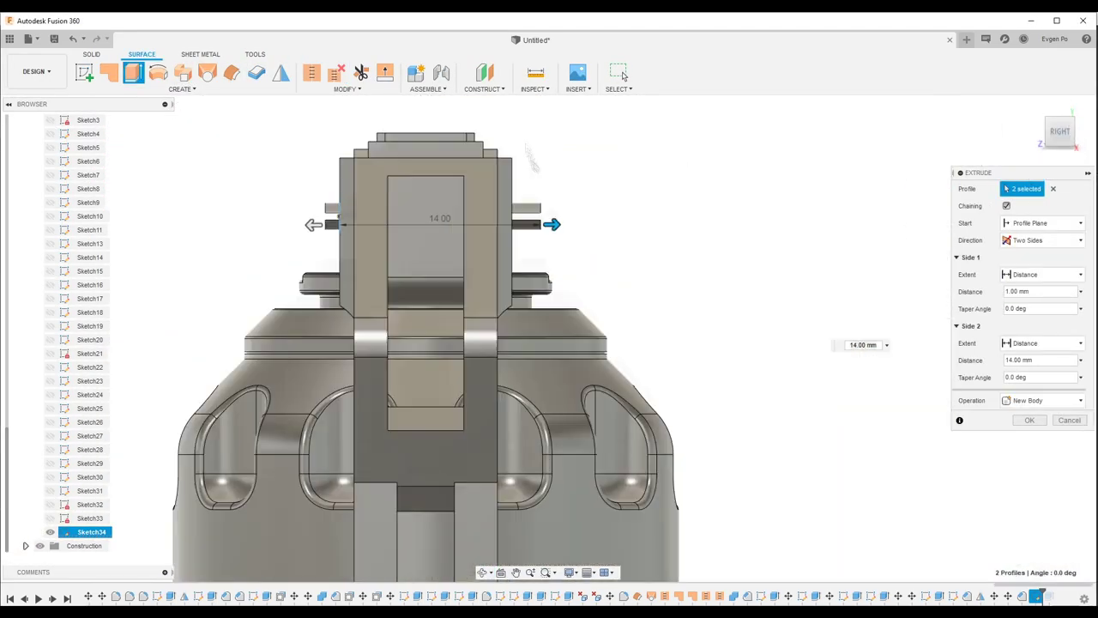
pyautogui.moveTo(315, 419); pyautogui.dragTo(539, 276)
pyautogui.click(1029, 420)
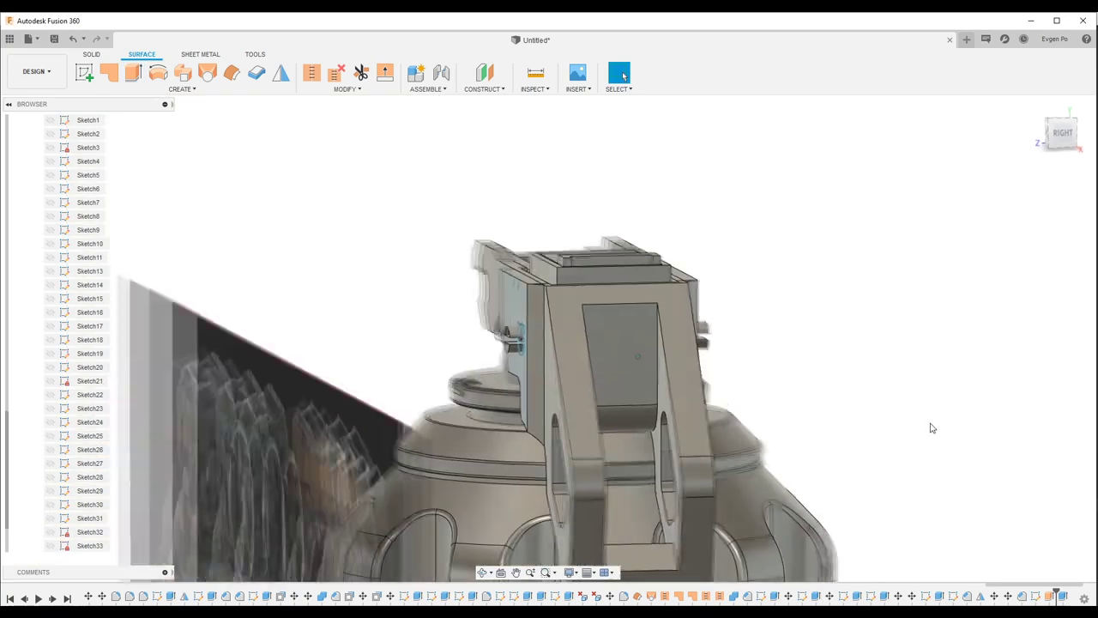
# Step: Start a sketch on the pin hole face with a line from the pin centre
pyautogui.keyDown('shift'); pyautogui.moveTo(929, 423); pyautogui.dragTo(500, 346, button='middle'); pyautogui.keyUp('shift')
pyautogui.scroll(5, 513, 336)
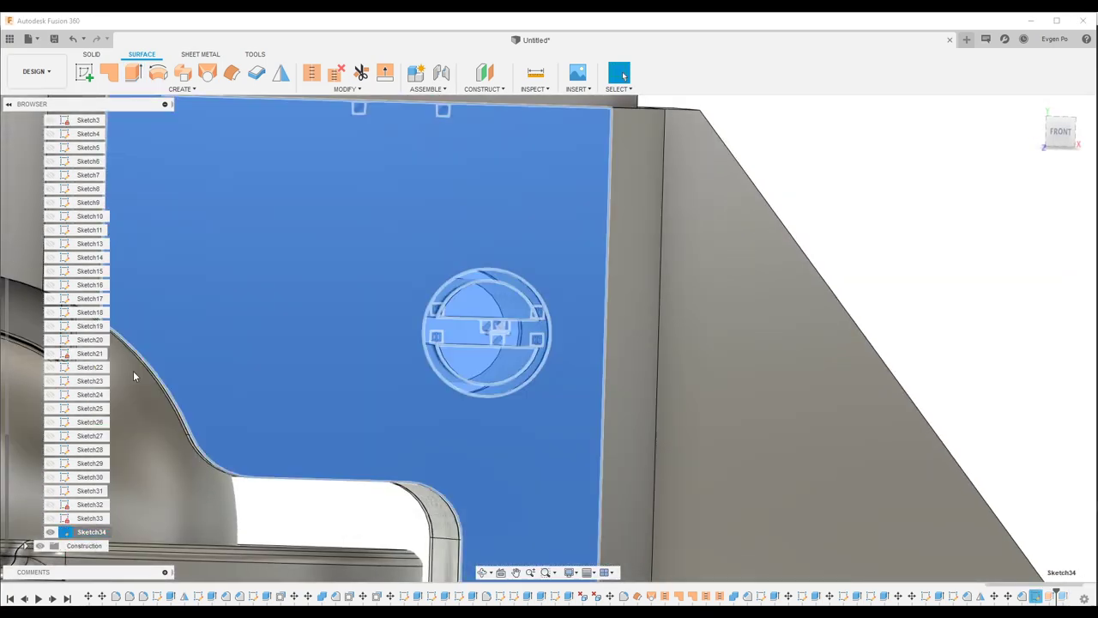
pyautogui.click(84, 73)
pyautogui.press('l')
pyautogui.click(303, 332)
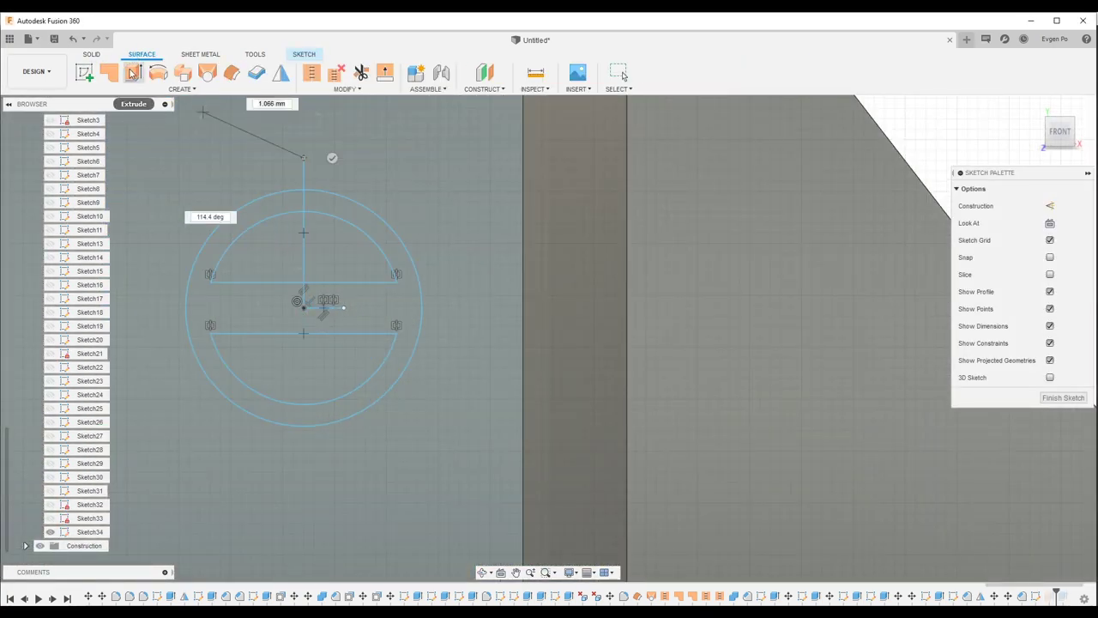
pyautogui.click(133, 73)
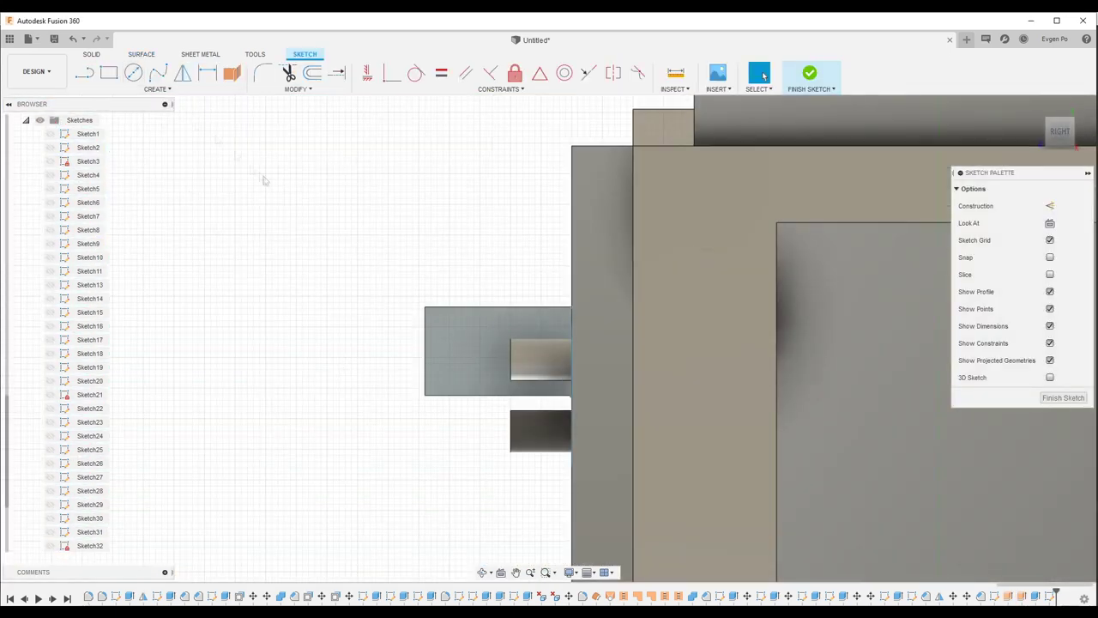
# Step: Project the two shaft faces and draw circles around the pin end, deleting a stray arc
pyautogui.press('p')
pyautogui.click(538, 361)
pyautogui.click(540, 430)
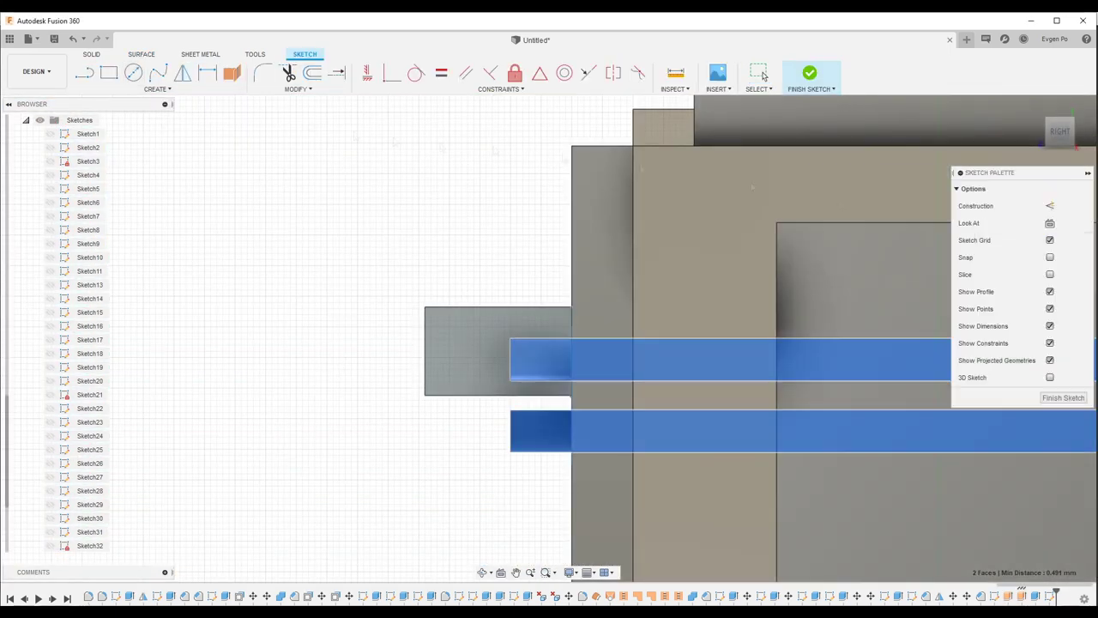
pyautogui.press('c')
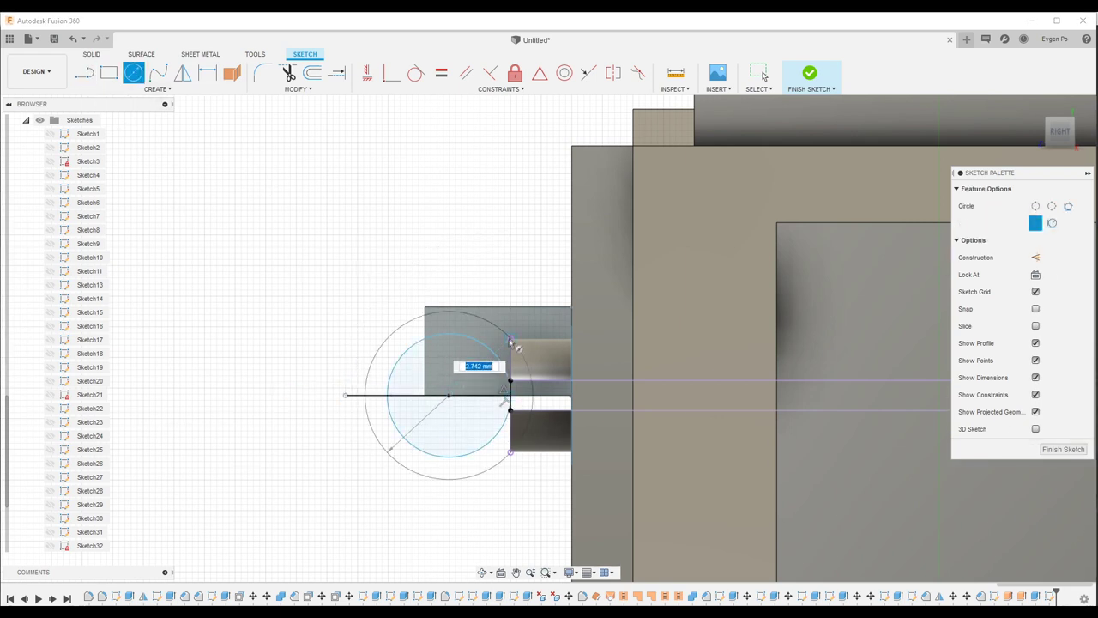
pyautogui.press('Delete')
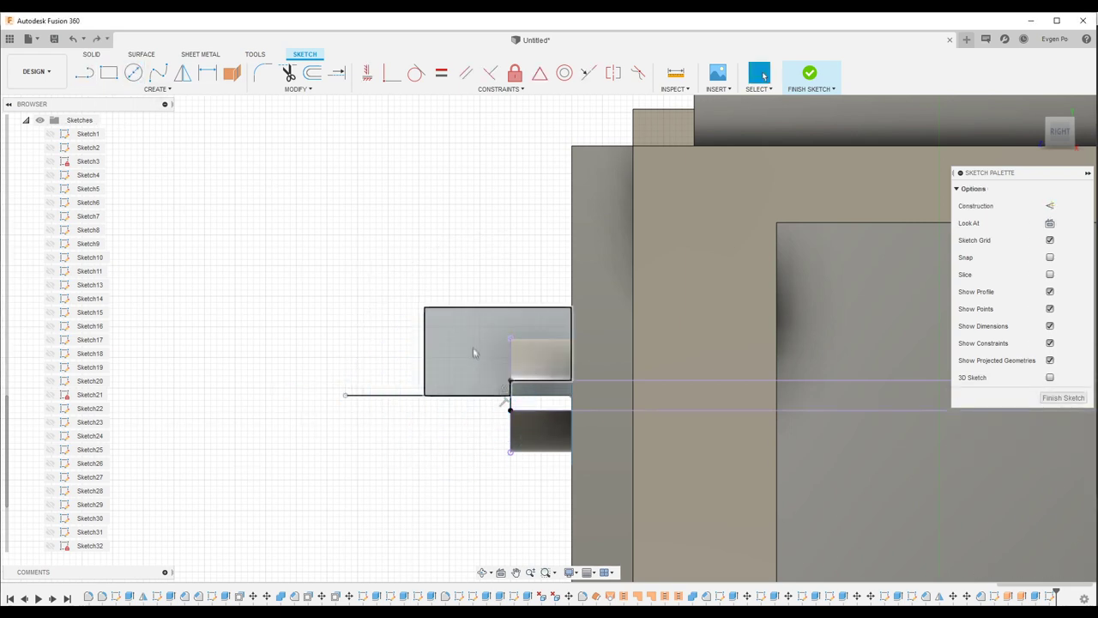
pyautogui.press('c')
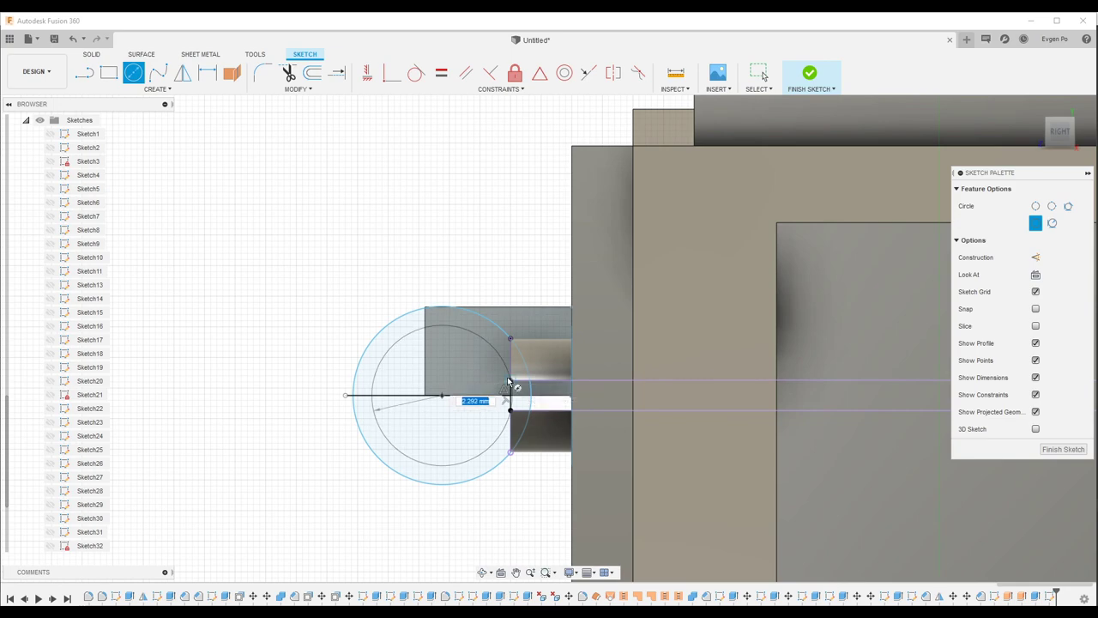
pyautogui.keyDown('shift'); pyautogui.moveTo(464, 400); pyautogui.dragTo(335, 369, button='middle'); pyautogui.keyUp('shift')
# Step: Try a sweep, then loft a cap with a guide rail and curvature-continuous ends
pyautogui.click(141, 54)
pyautogui.click(185, 78)
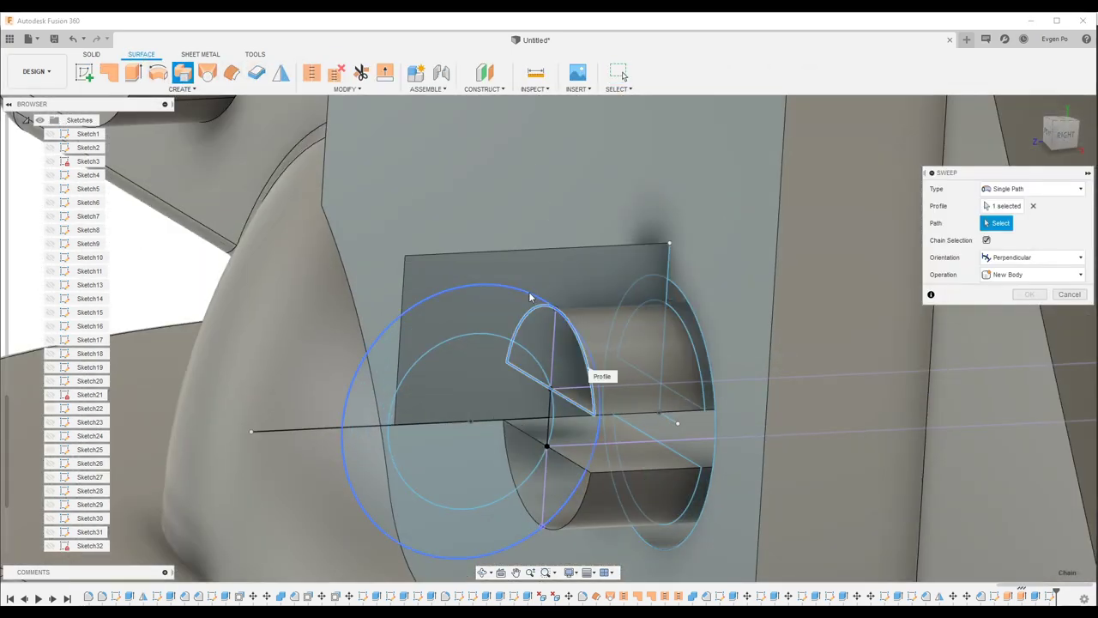
pyautogui.click(537, 297)
pyautogui.keyDown('shift'); pyautogui.moveTo(541, 299); pyautogui.dragTo(536, 289, button='middle'); pyautogui.keyUp('shift')
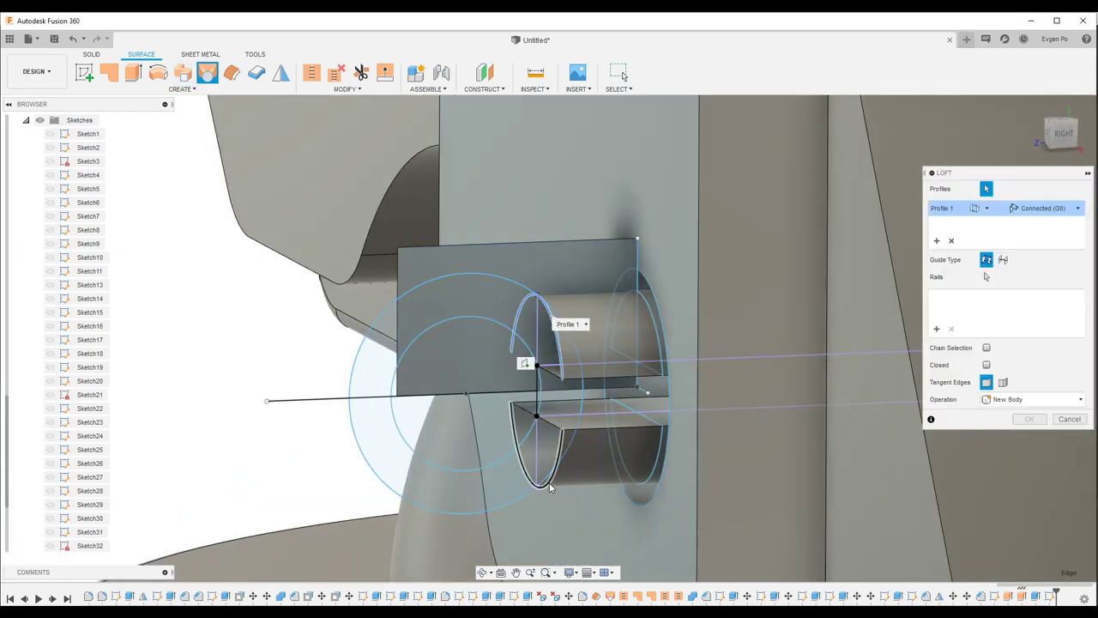
pyautogui.click(550, 487)
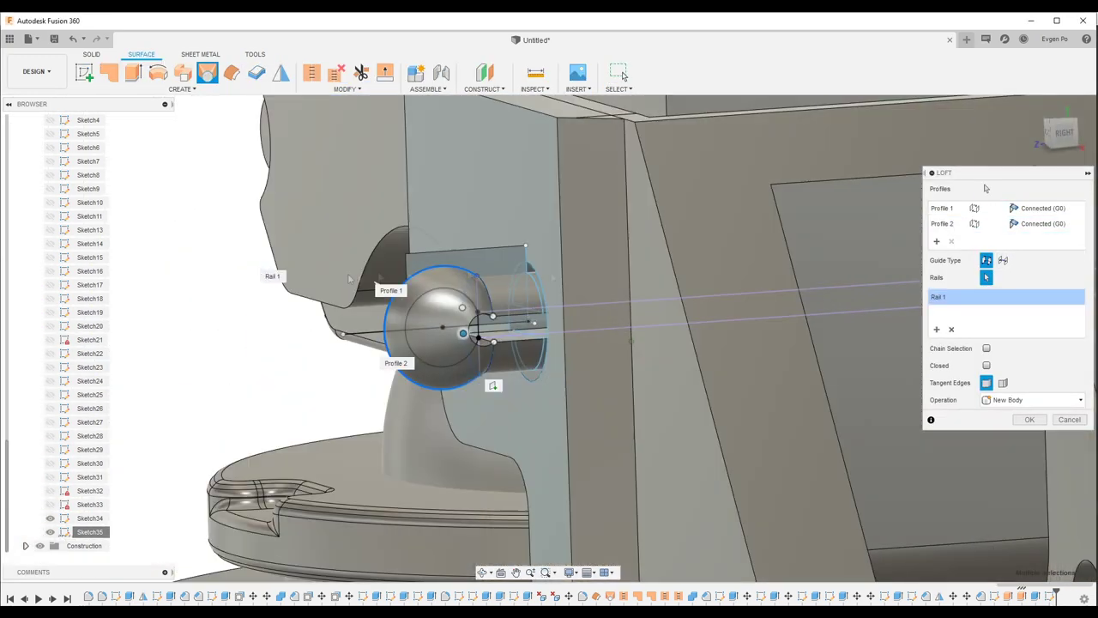
pyautogui.click(1078, 223)
pyautogui.click(1030, 254)
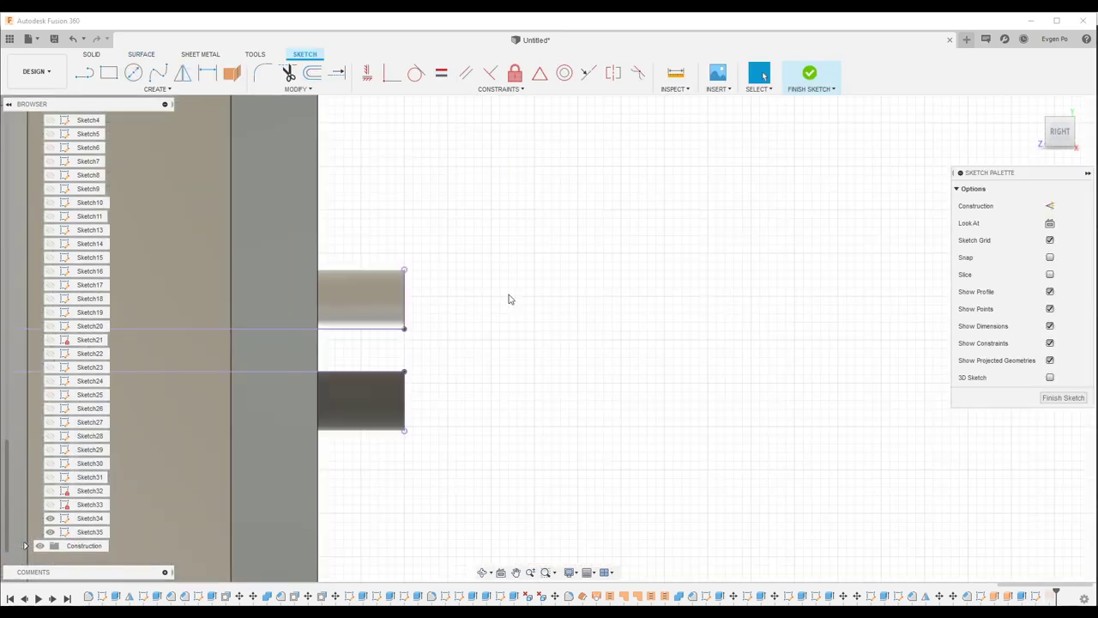
# Step: Finish the R0.45-filleted path sketch and sweep the shaft half along it with Parallel orientation
pyautogui.scroll(-2, 506, 247)
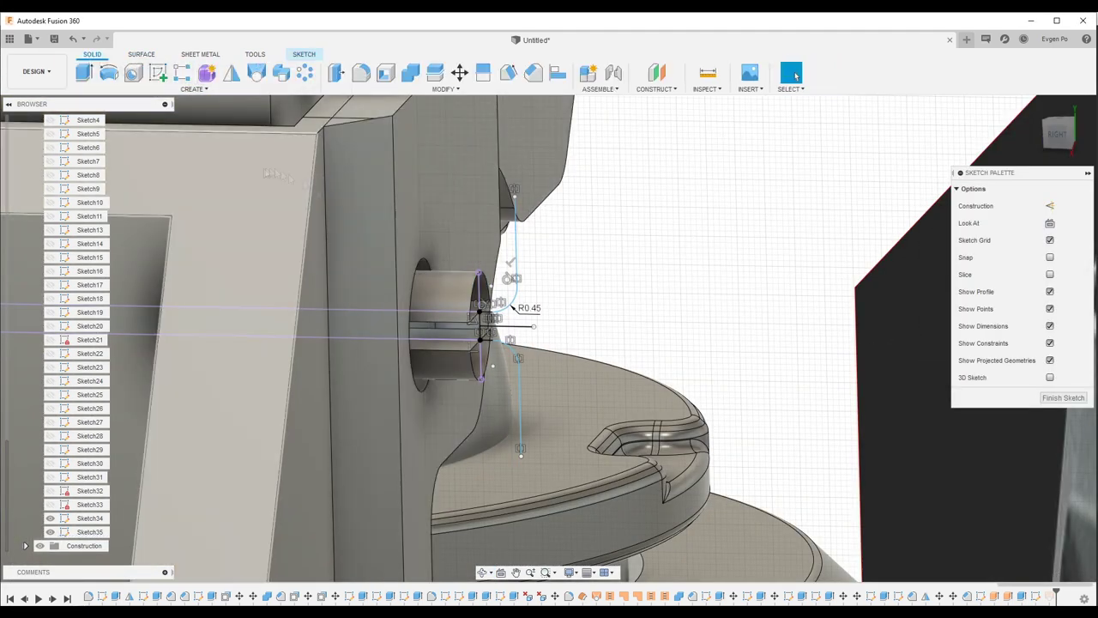
pyautogui.scroll(5, 455, 309)
pyautogui.scroll(-2, 523, 296)
pyautogui.click(1063, 398)
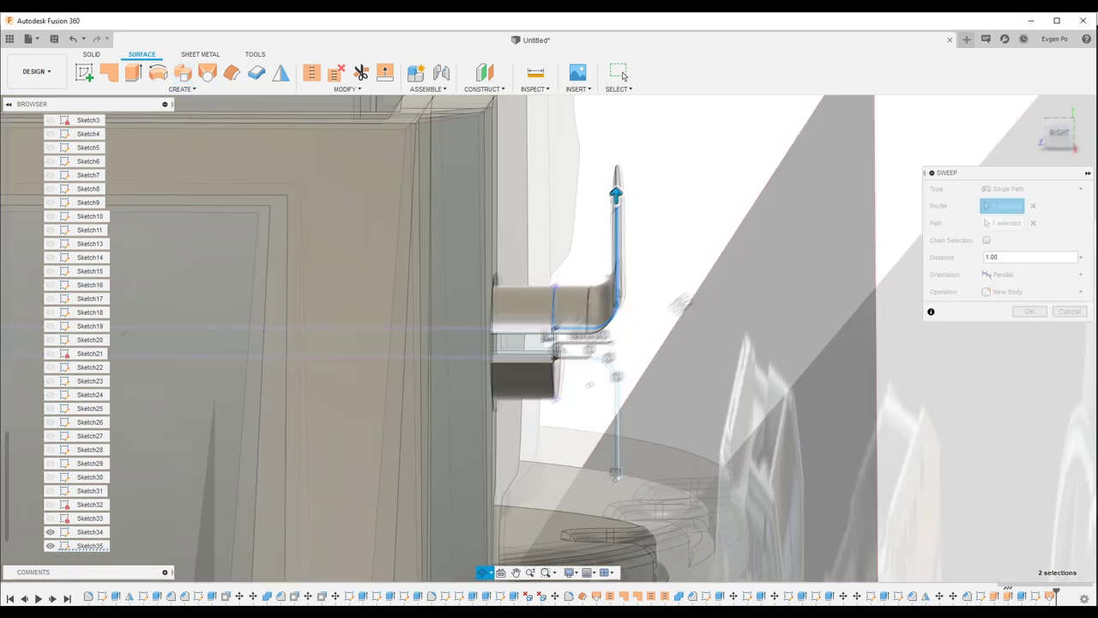
pyautogui.click(1030, 274)
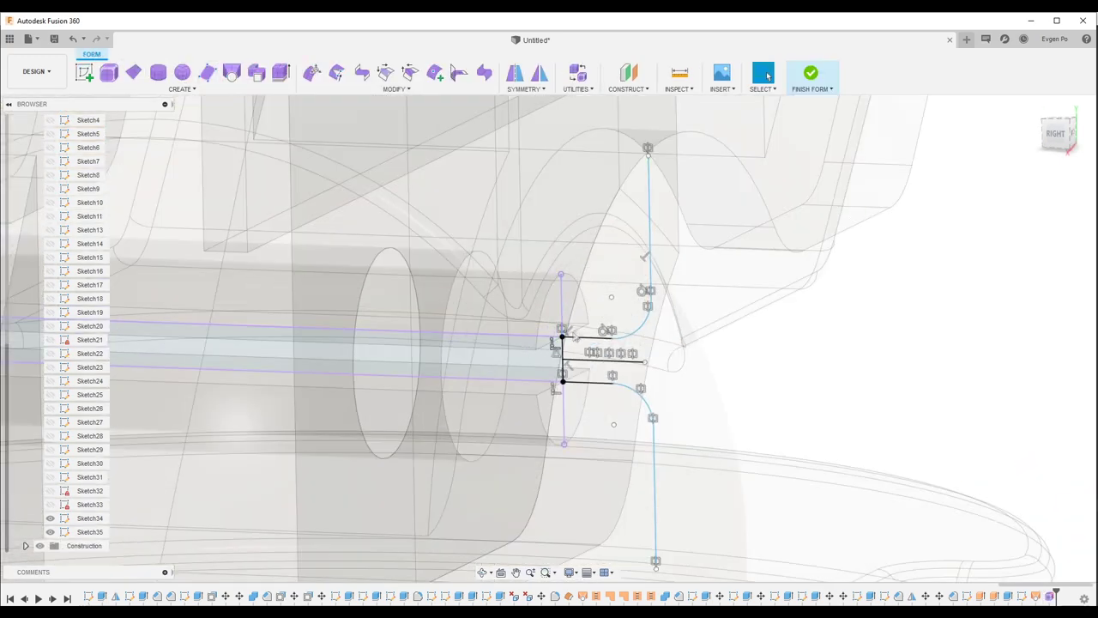
pyautogui.press('Return')
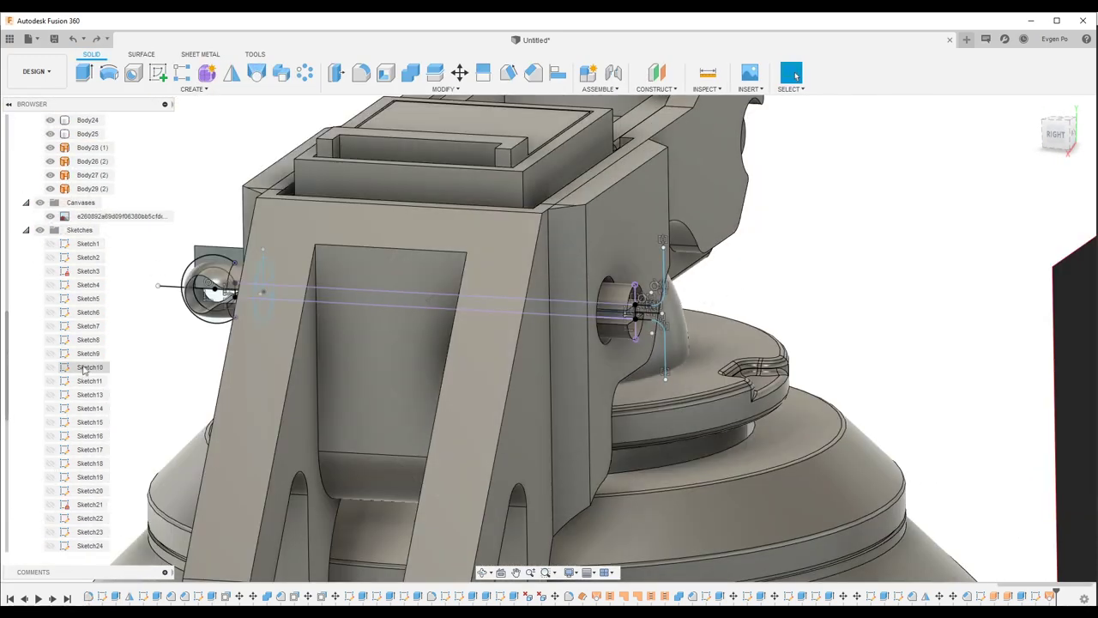
# Step: Sweep the second pin half along its bent line, joined to the shaft, then set fillet radius 0.2
pyautogui.scroll(-4, 83, 368)
pyautogui.scroll(-5, 833, 296)
pyautogui.scroll(-1, 684, 268)
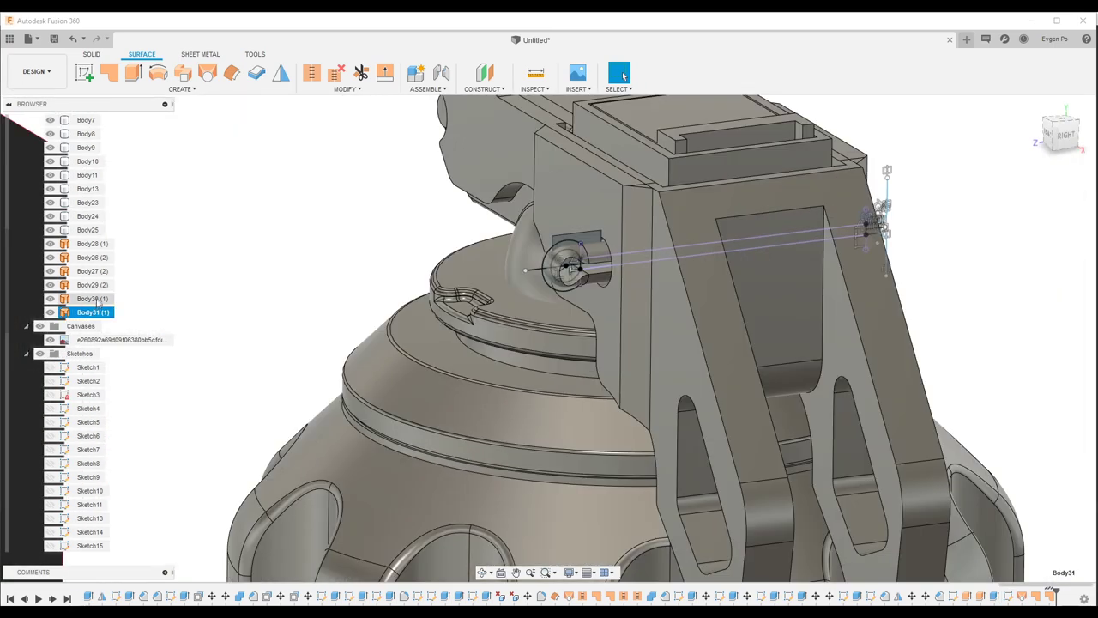
pyautogui.click(100, 271)
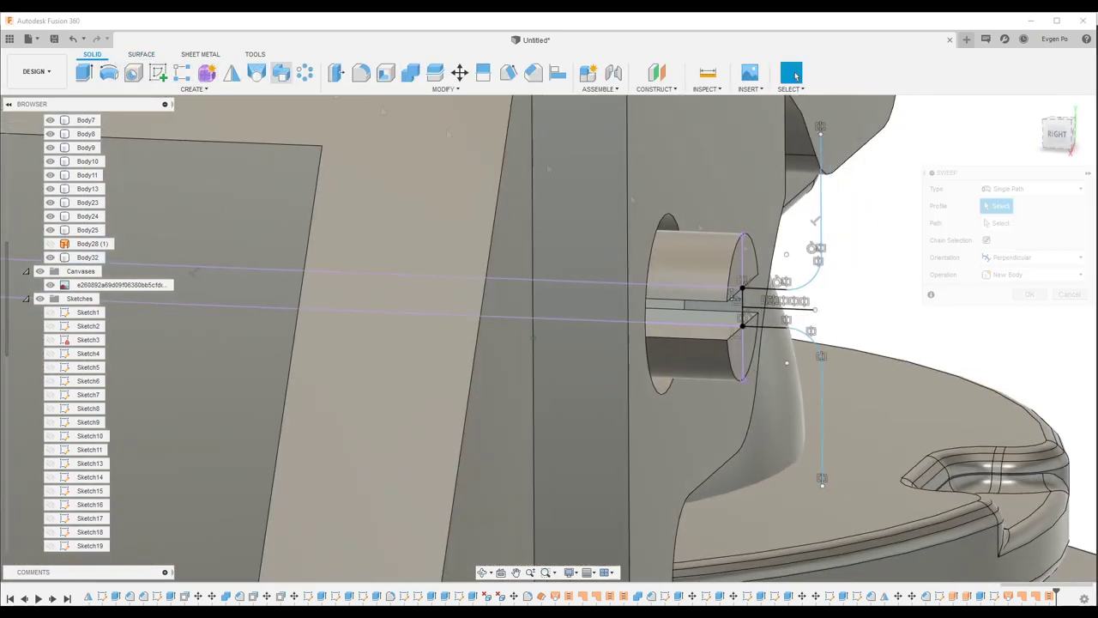
pyautogui.click(821, 189)
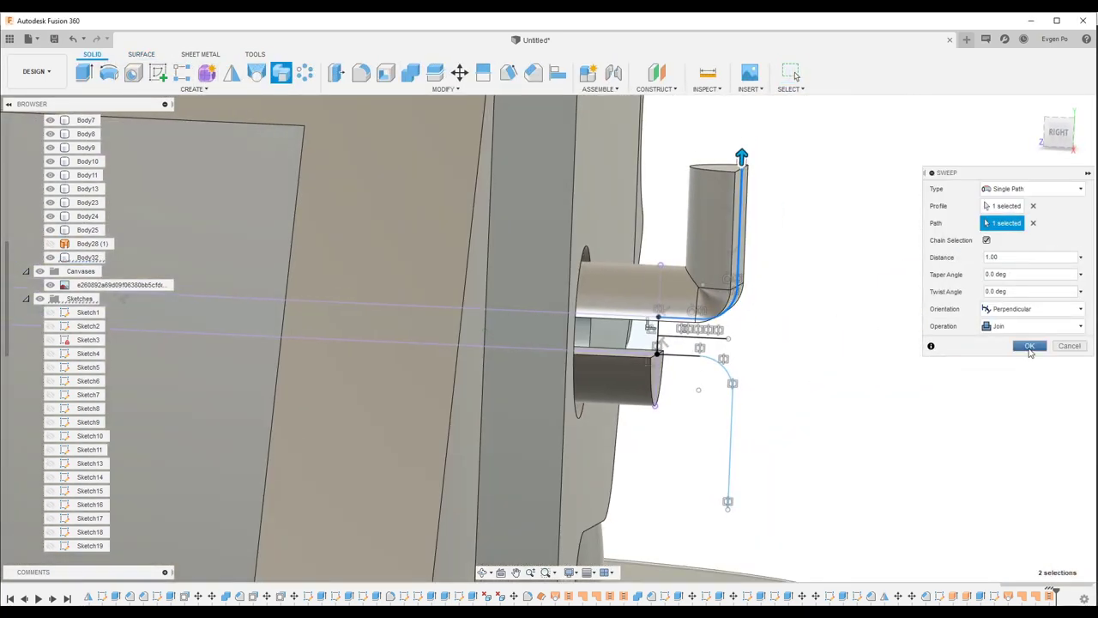
pyautogui.click(1030, 346)
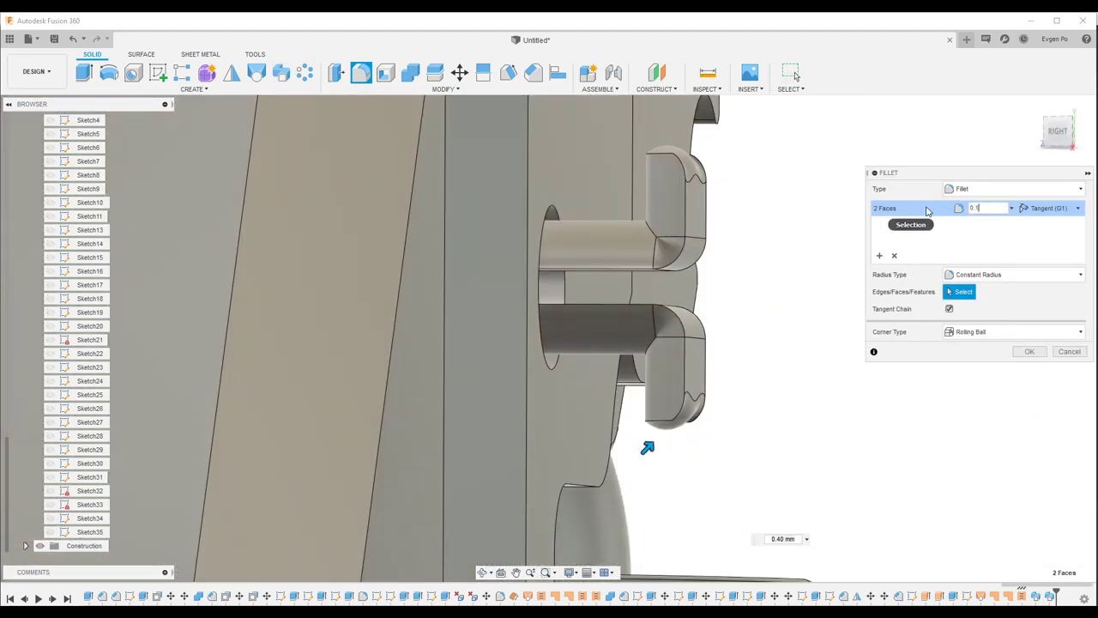
pyautogui.press('BackSpace')
pyautogui.write('2')
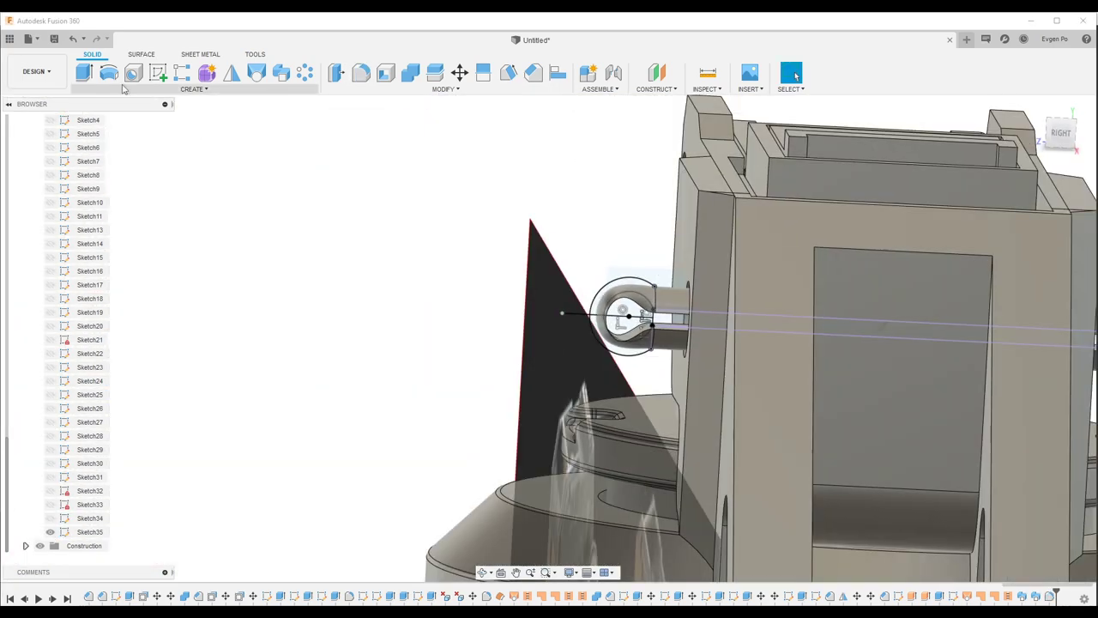
# Step: In Sketch35, draw the ring's cross-section circle at the end of the line
pyautogui.click(129, 371)
pyautogui.press('c')
pyautogui.scroll(5, 532, 263)
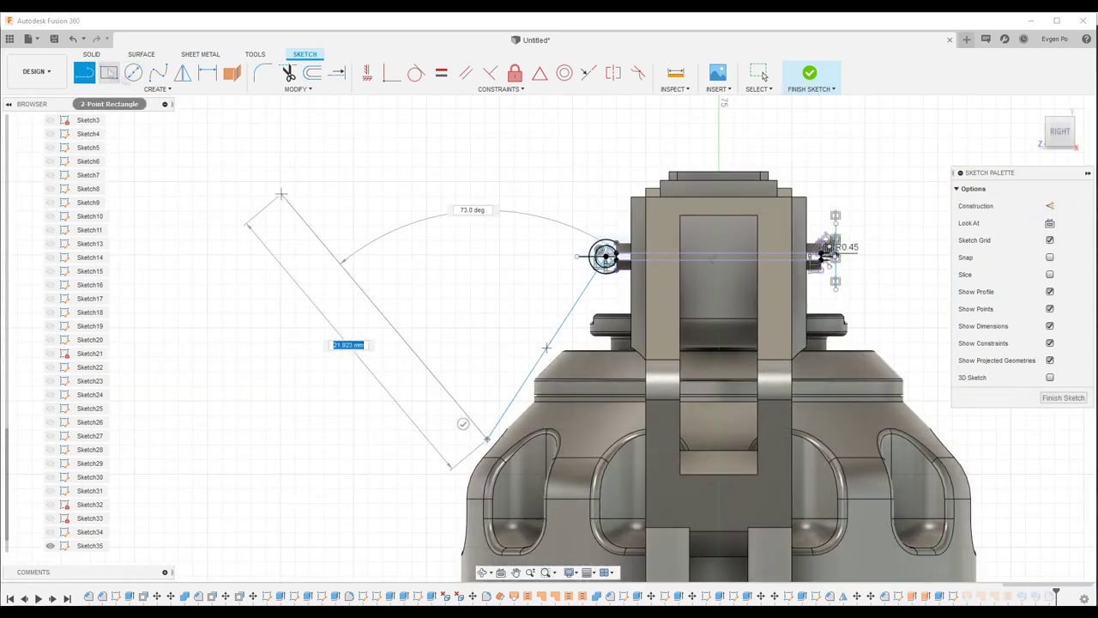
pyautogui.click(133, 73)
pyautogui.scroll(3, 480, 436)
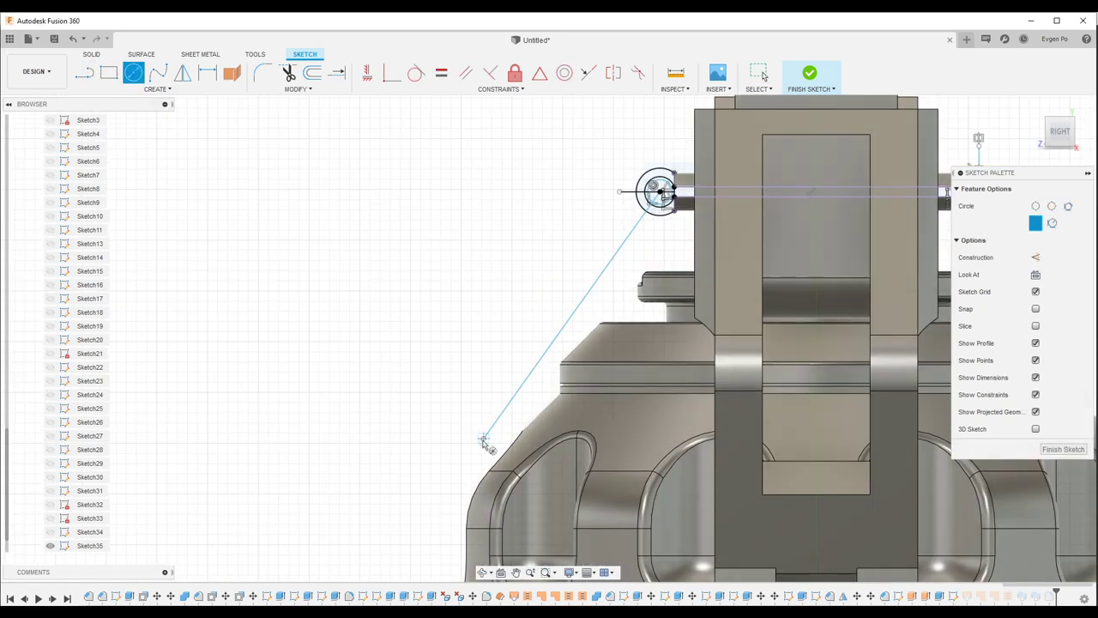
pyautogui.click(481, 437)
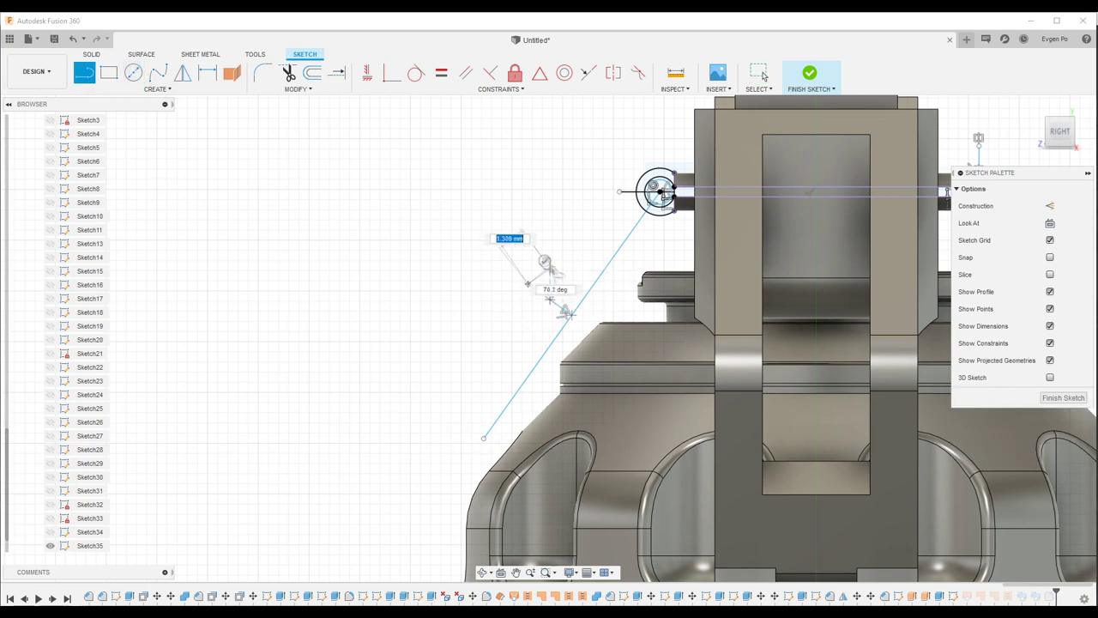
# Step: Revolve the circle 360° around the line into the pull ring and split it with a plane
pyautogui.click(809, 72)
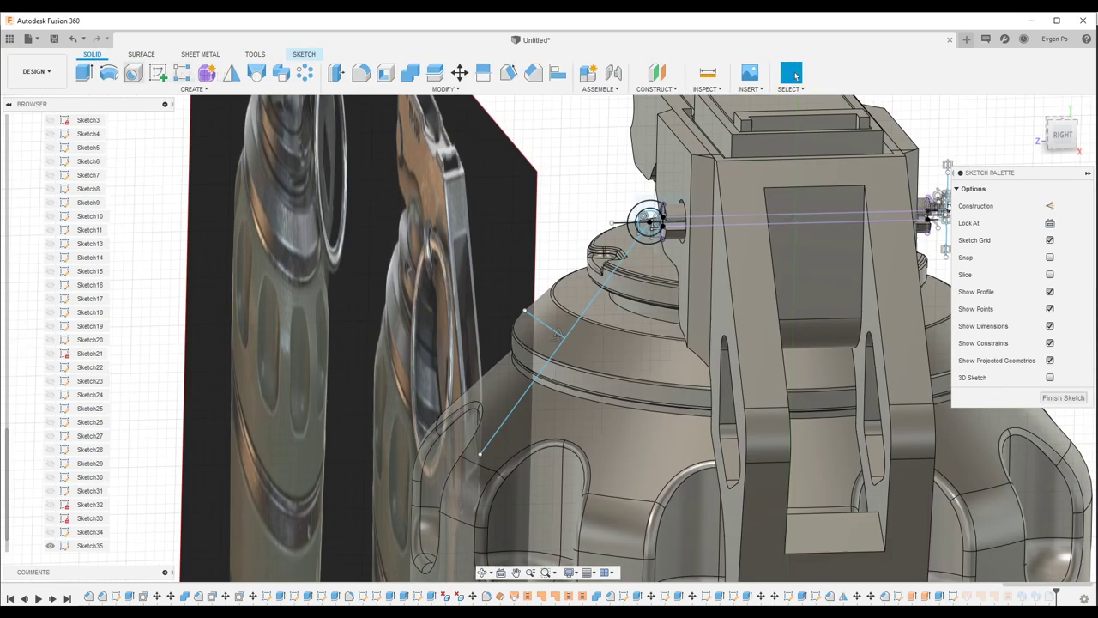
pyautogui.click(109, 73)
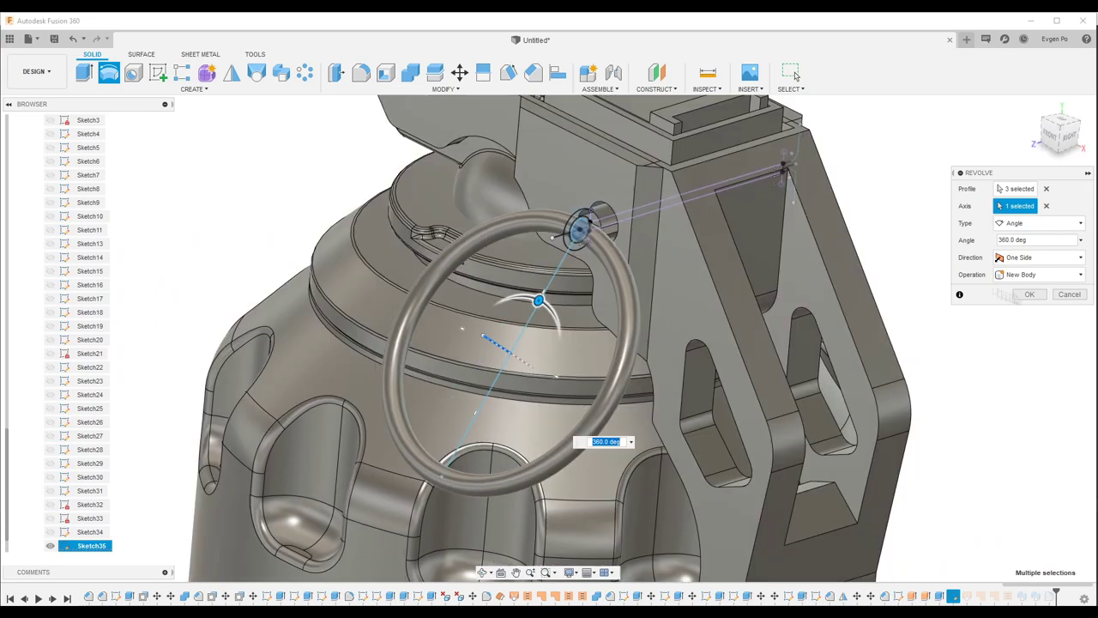
pyautogui.click(1030, 278)
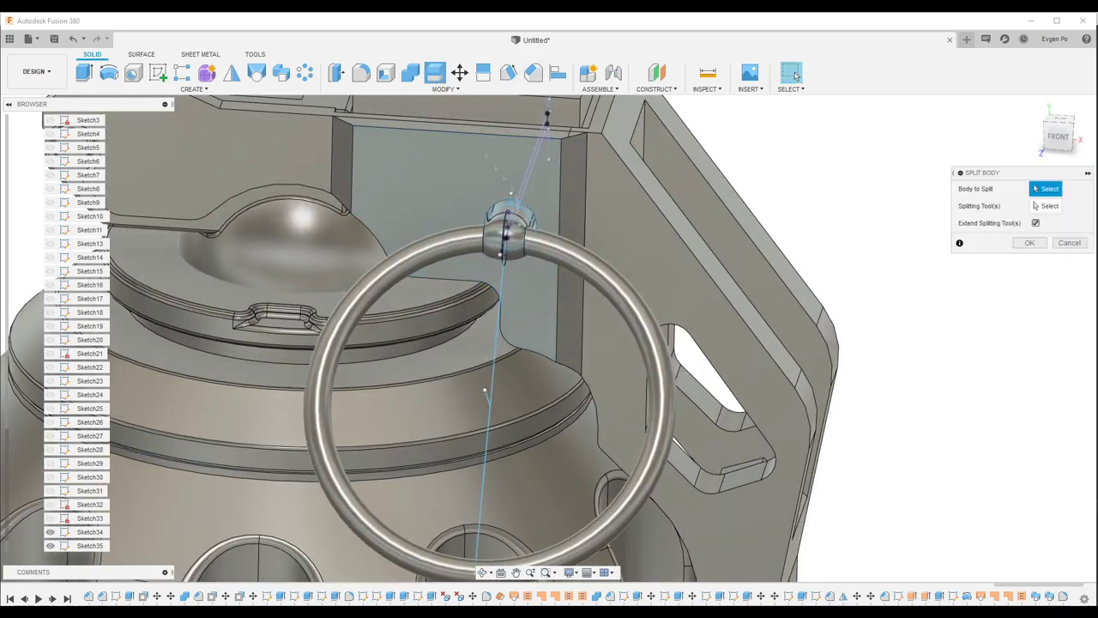
pyautogui.click(486, 390)
pyautogui.press('Return')
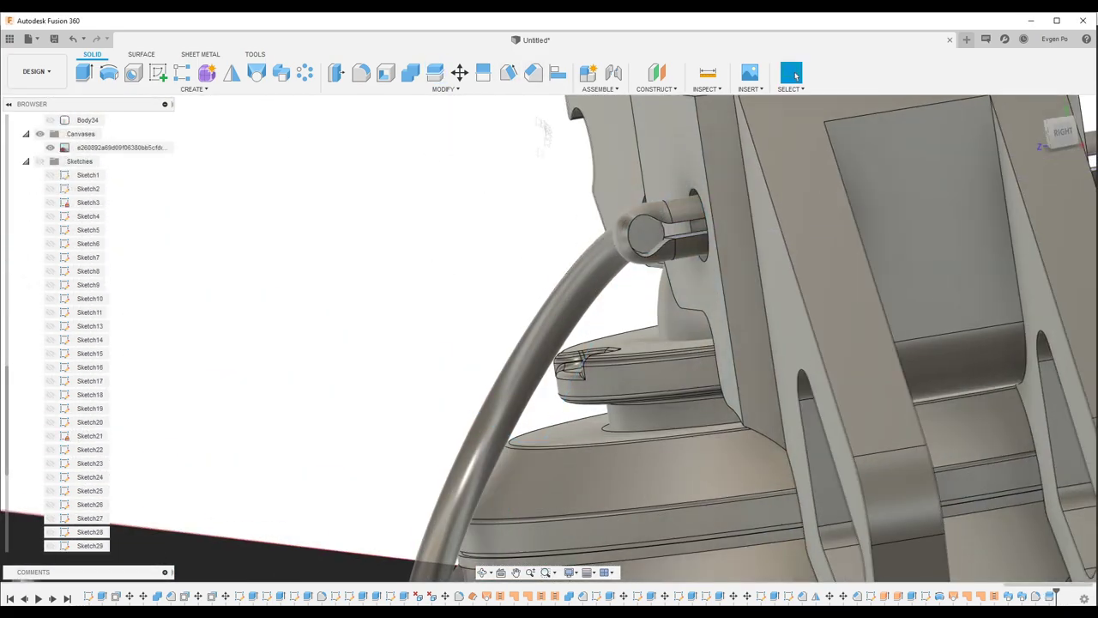
# Step: Reposition the ring bodies, then select the pull ring body (Body34) for a face offset
pyautogui.press('m')
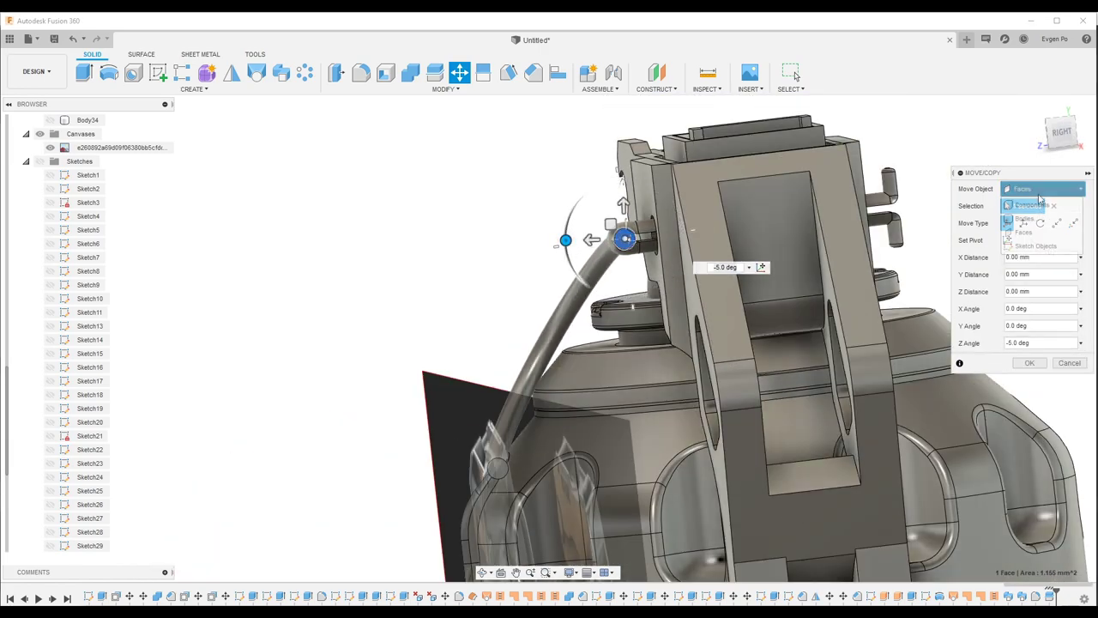
pyautogui.click(1040, 190)
pyautogui.scroll(3, 460, 234)
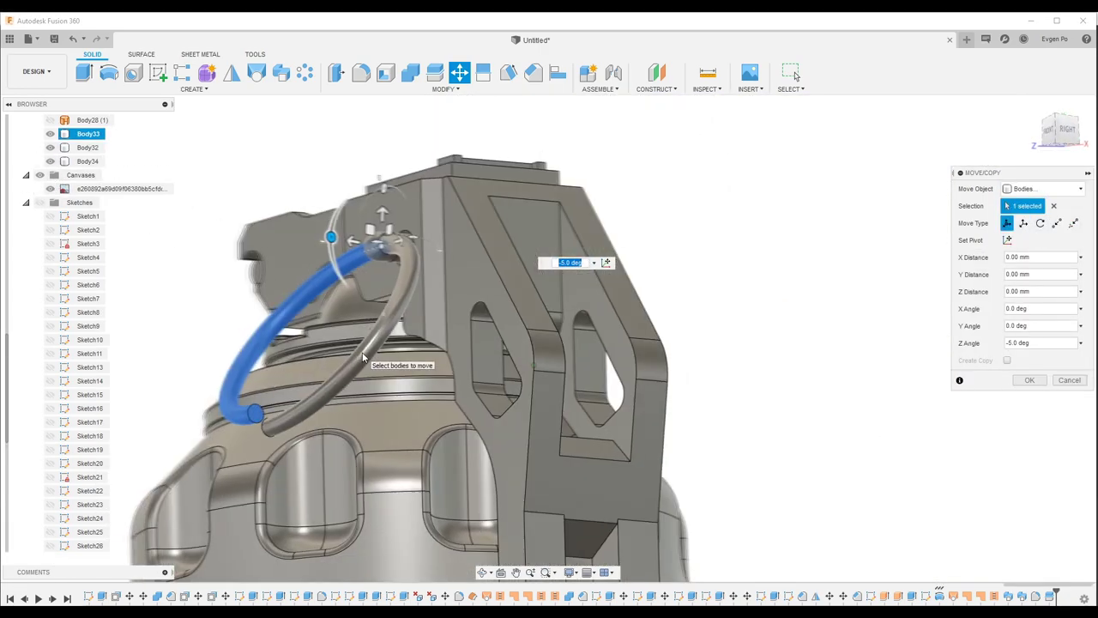
pyautogui.keyDown('shift'); pyautogui.moveTo(361, 258); pyautogui.dragTo(378, 365, button='middle'); pyautogui.keyUp('shift')
pyautogui.press('Escape')
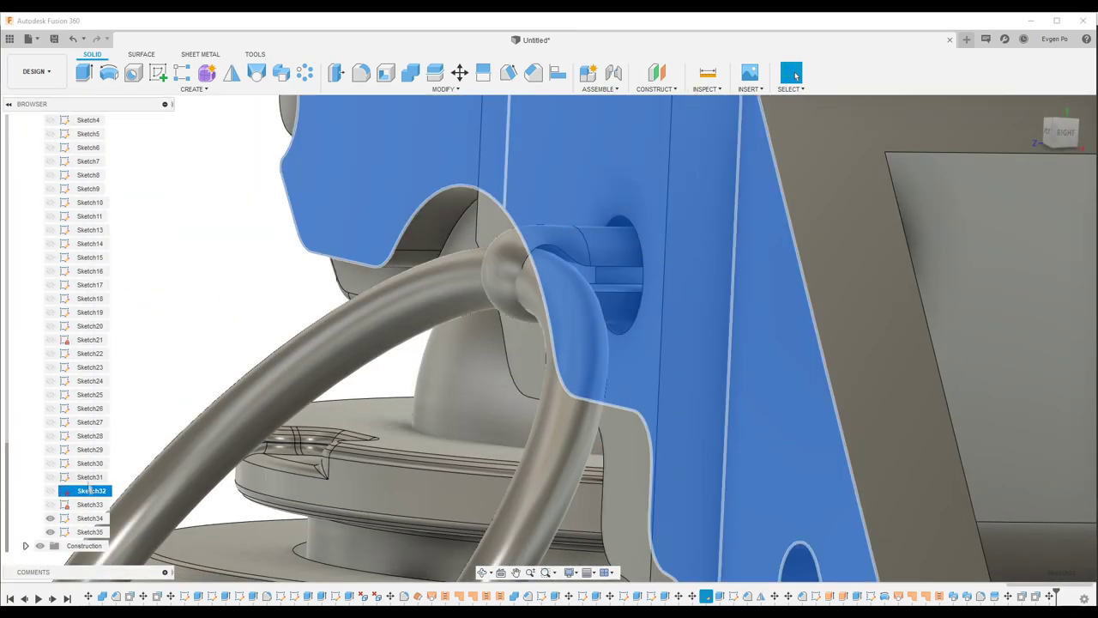
pyautogui.click(89, 518)
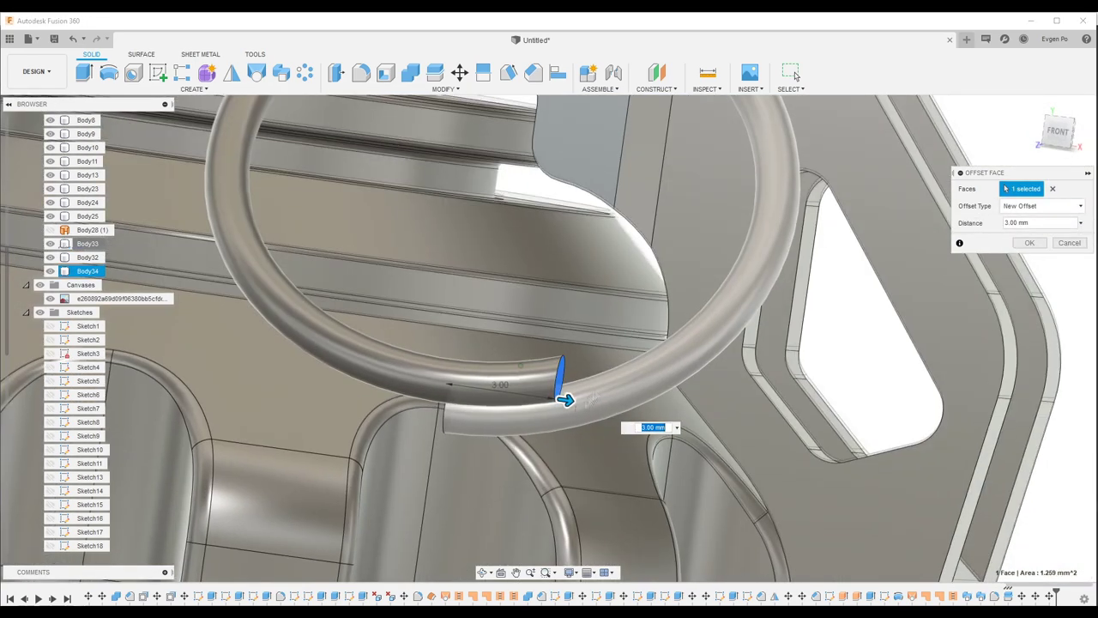
# Step: Set the pull ring's end face offset to 3 mm
pyautogui.click(1037, 207)
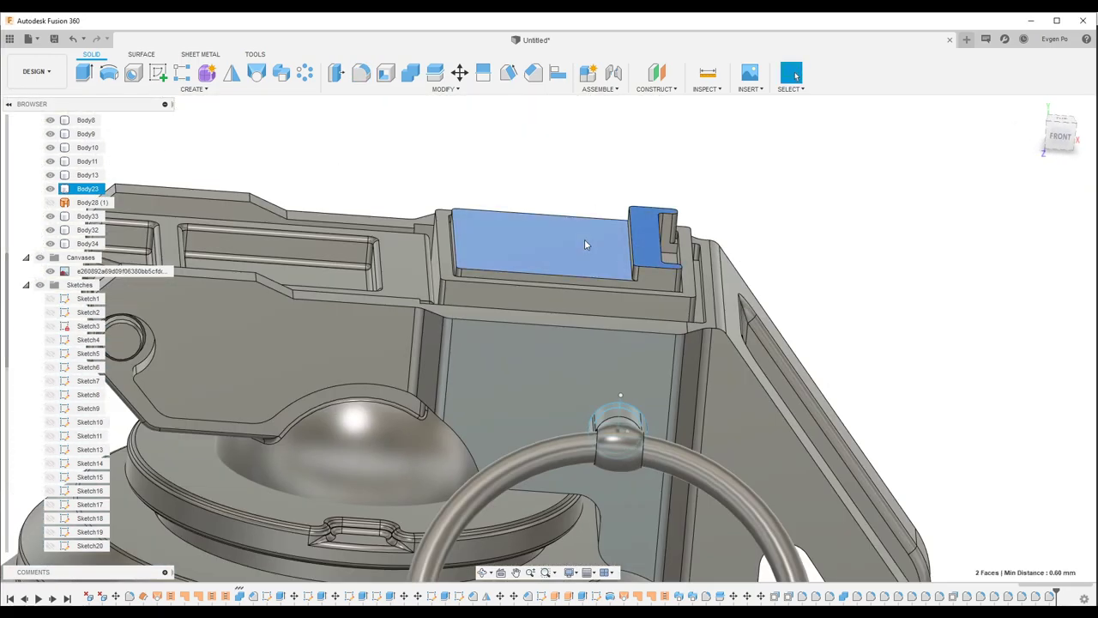
# Step: Fillet a lever bracket face, then round its outline edge chains with 0.2 mm fillets
pyautogui.click(585, 239)
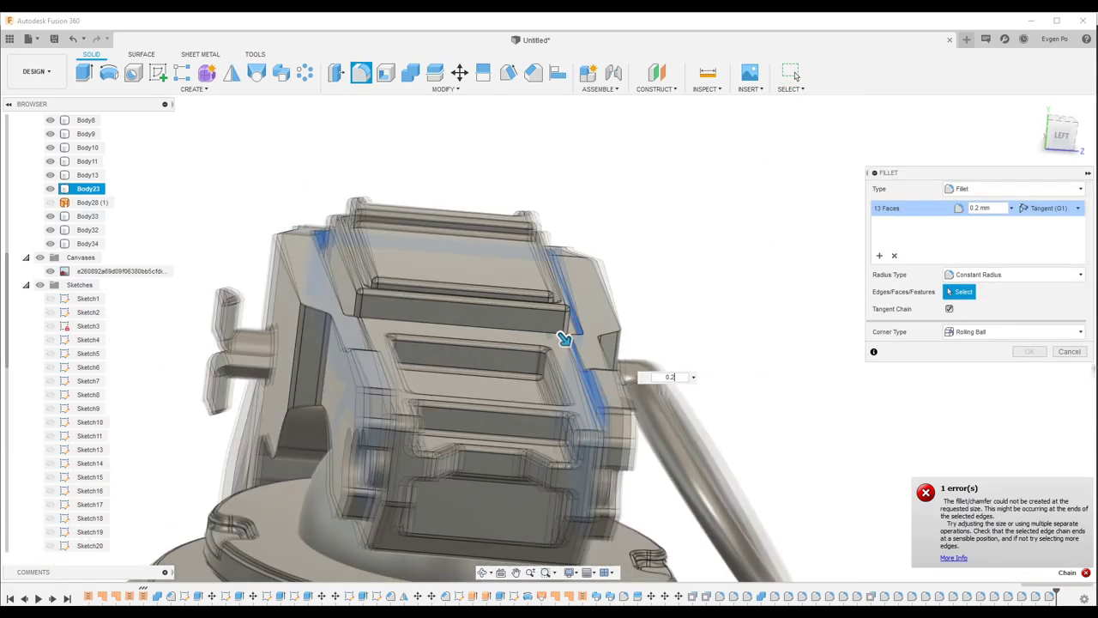
pyautogui.click(1030, 353)
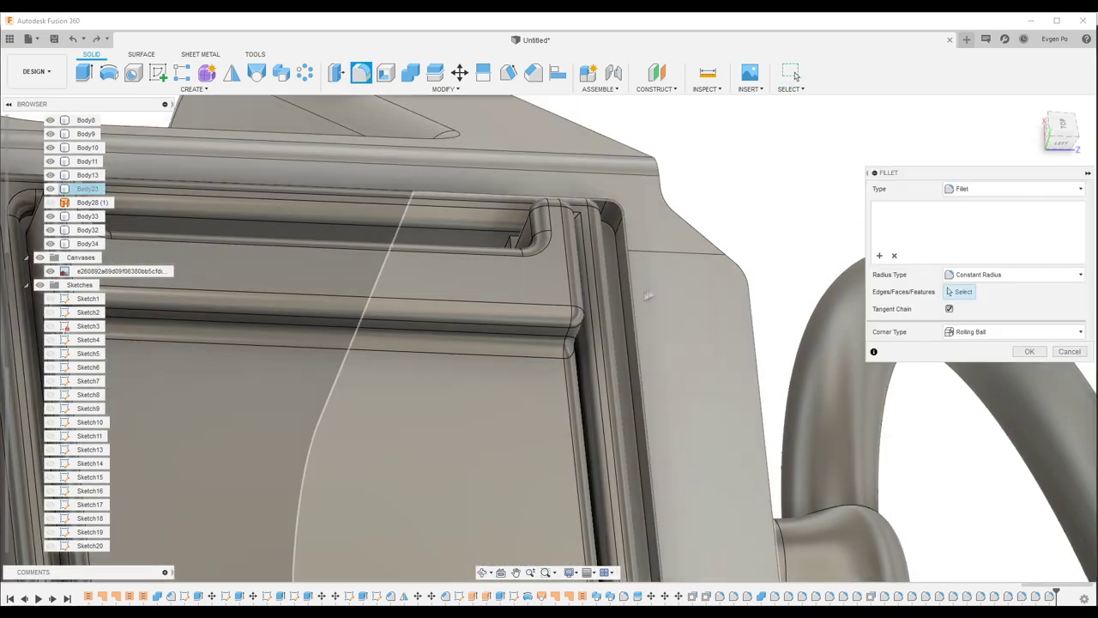
pyautogui.click(635, 217)
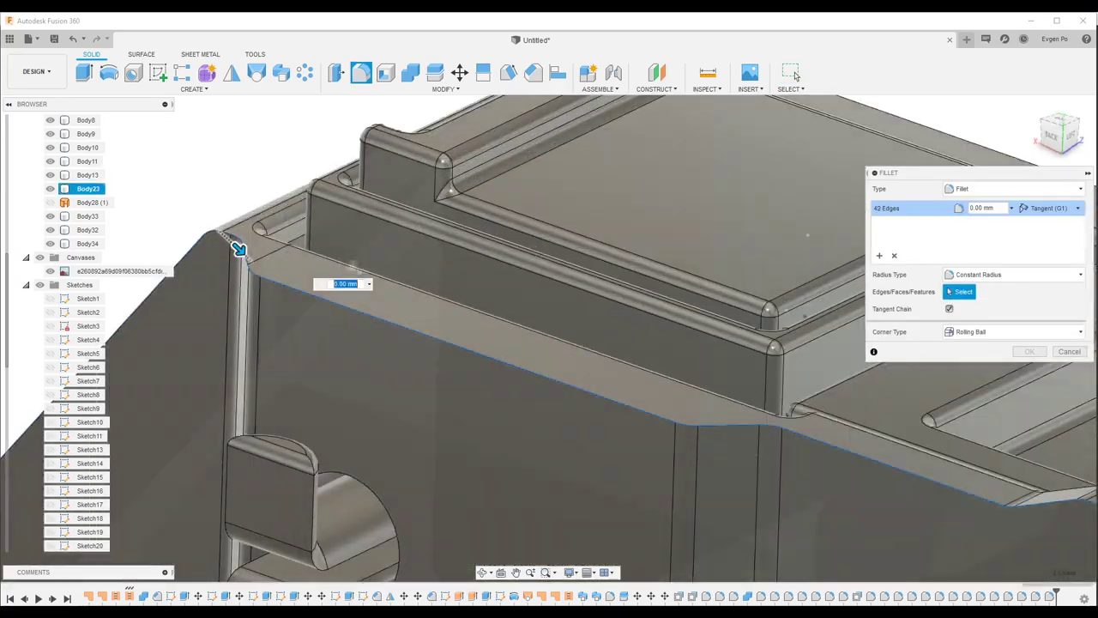
pyautogui.click(422, 247)
pyautogui.scroll(3, 422, 247)
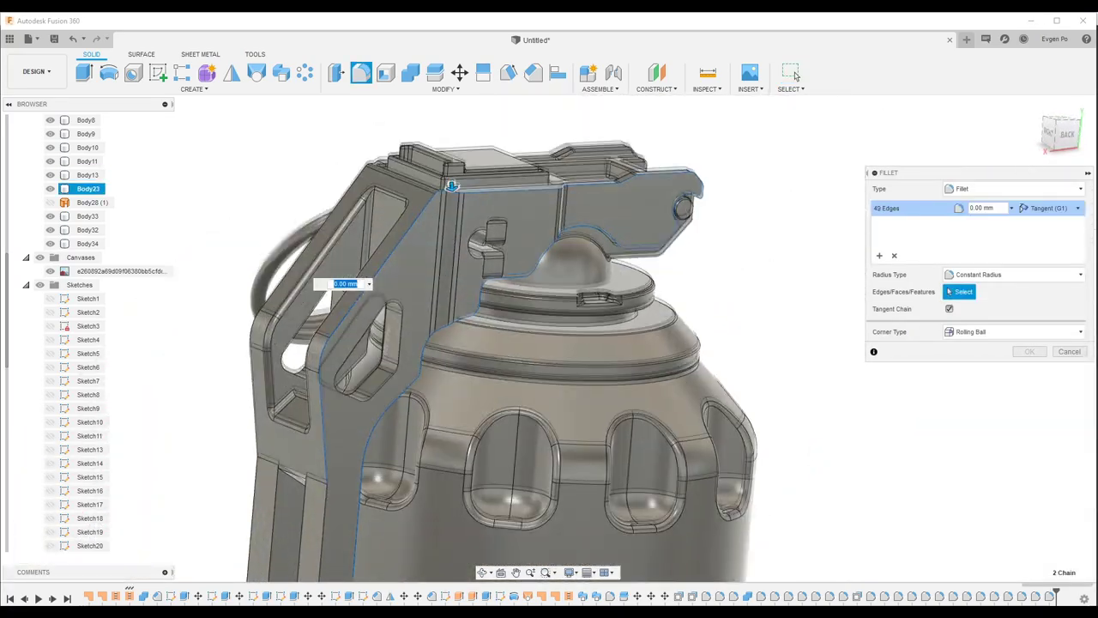
pyautogui.write('0.2')
pyautogui.scroll(5, 448, 182)
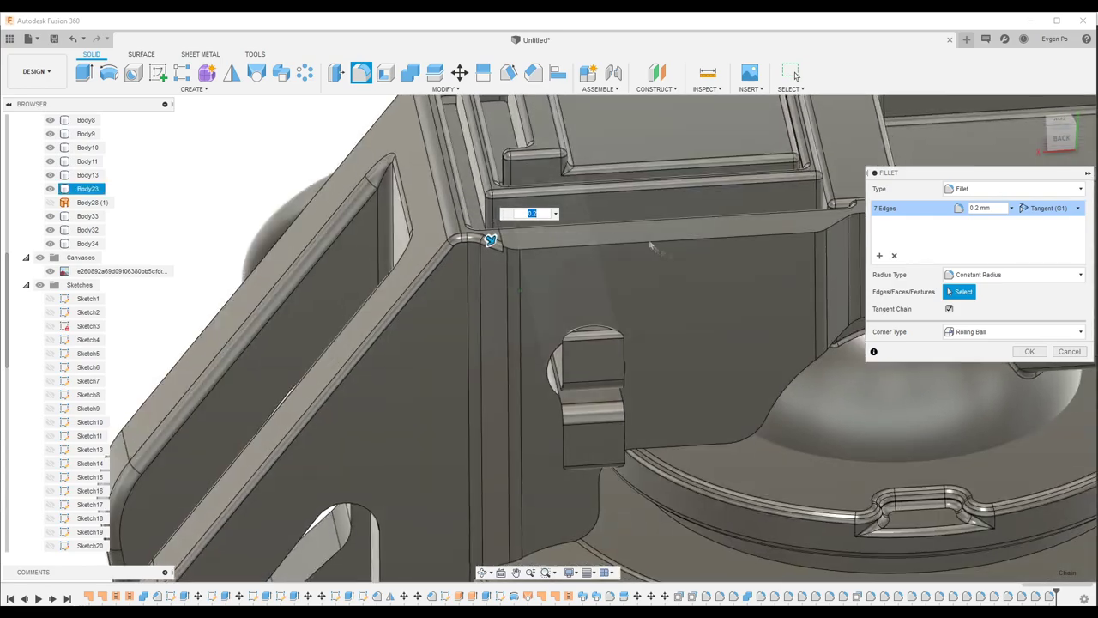
pyautogui.click(795, 75)
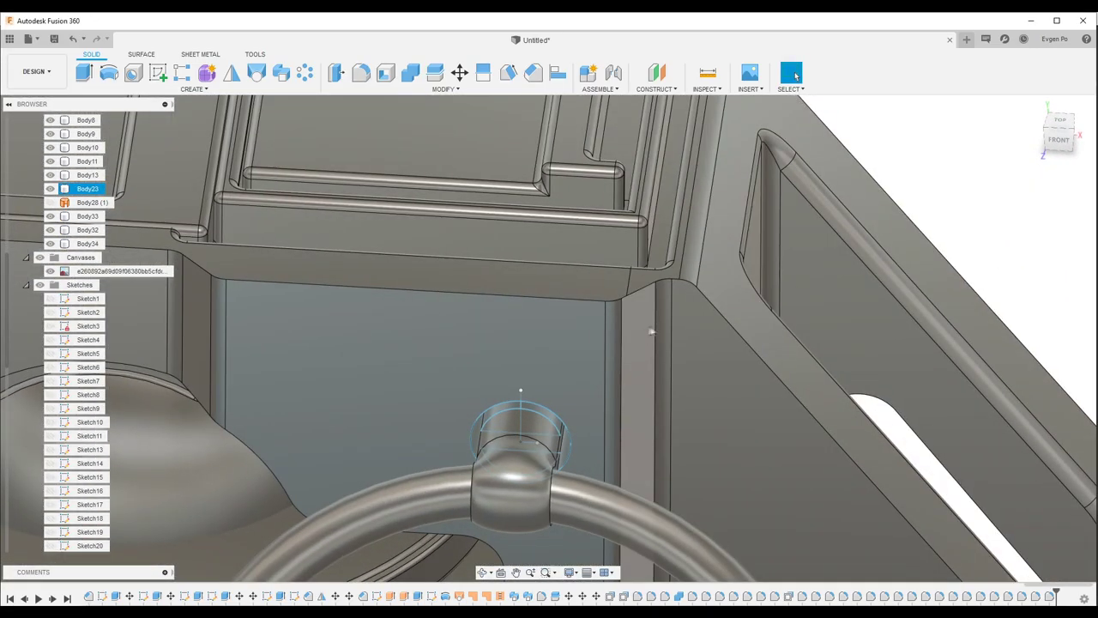
# Step: Move the narrow face strip beside the pin slightly along Y and Z
pyautogui.click(651, 331)
pyautogui.press('m')
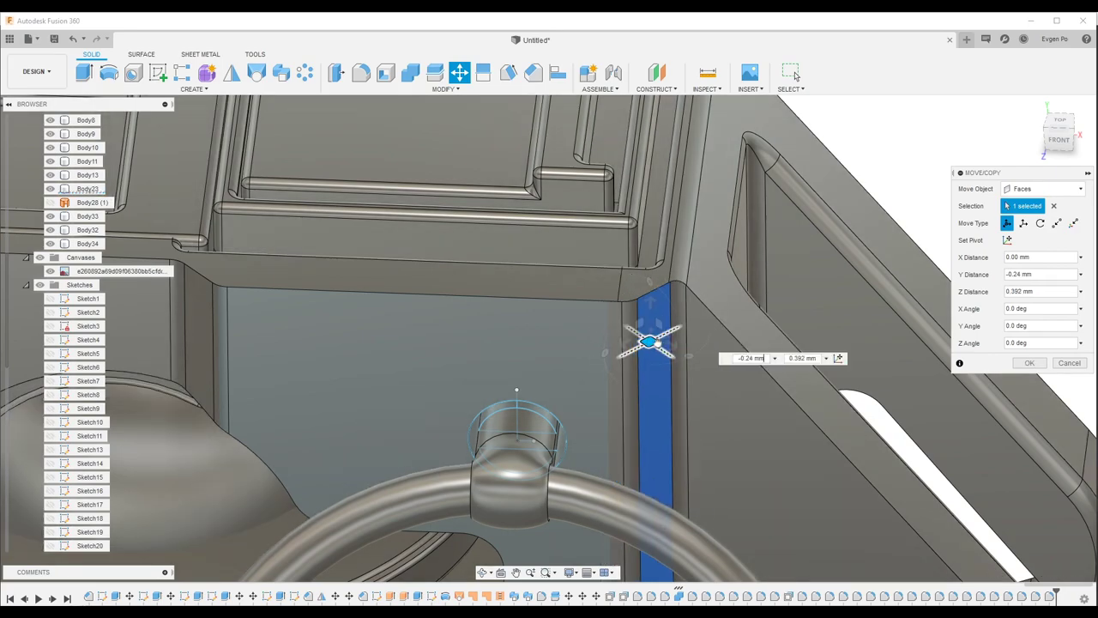
pyautogui.moveTo(657, 343); pyautogui.dragTo(670, 344)
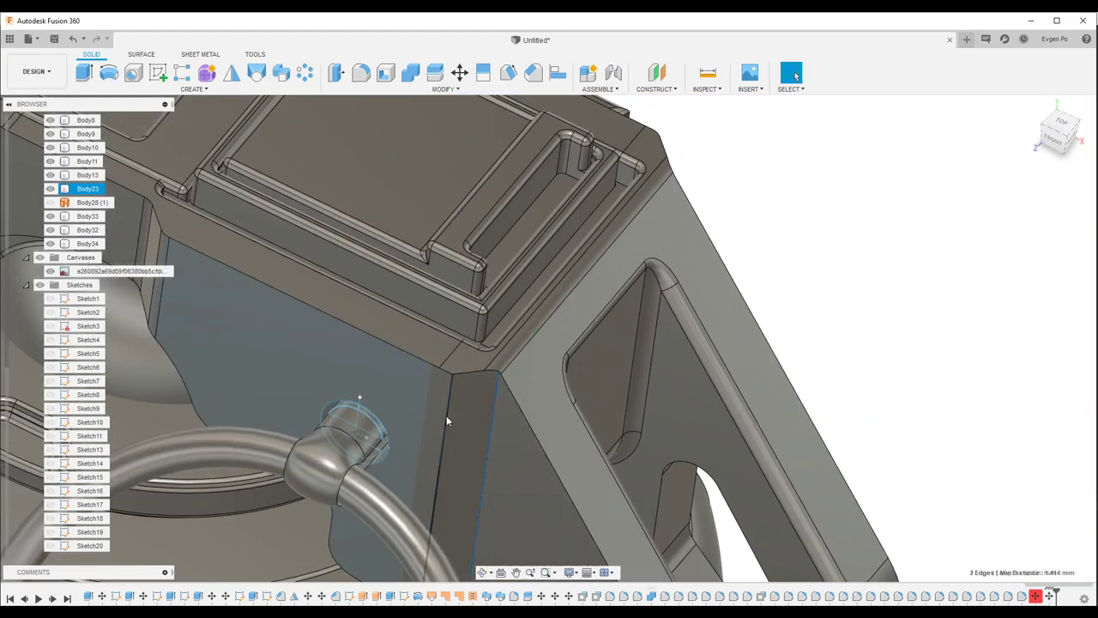
pyautogui.press('f')
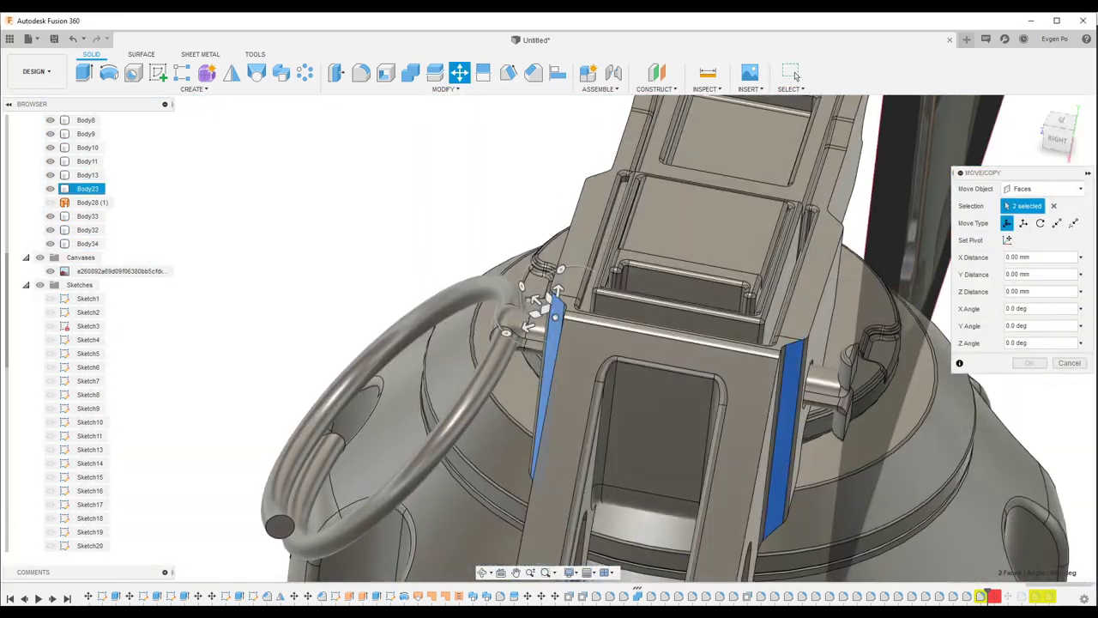
# Step: Nudge the face further to about -0.168 mm in Y and 0.241 mm in Z
pyautogui.moveTo(538, 310); pyautogui.dragTo(543, 328)
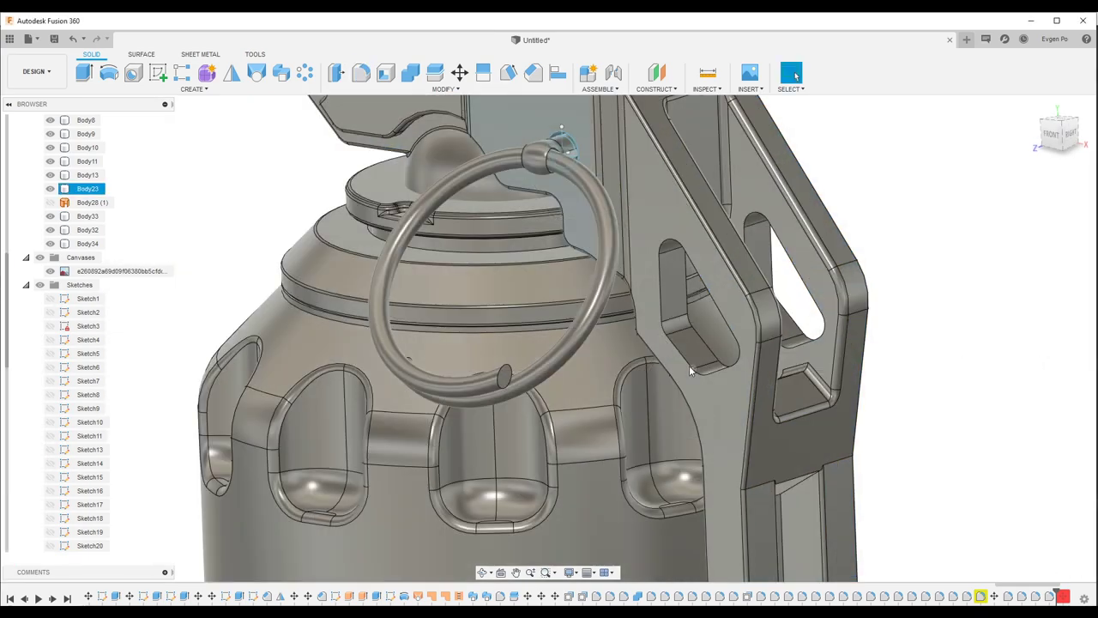
pyautogui.press('f')
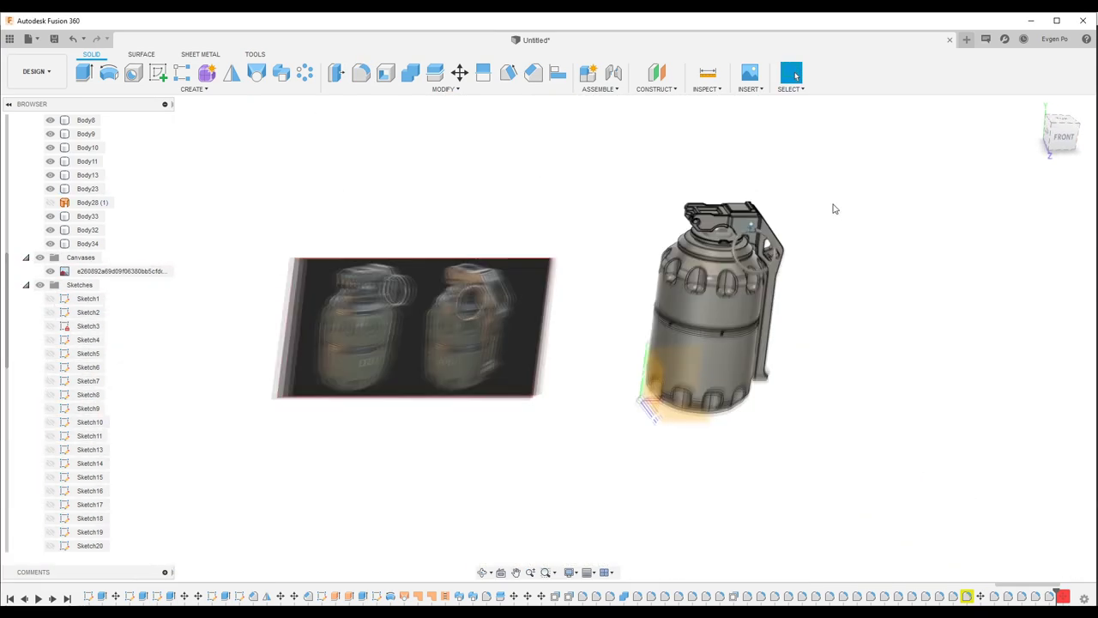
# Step: Hide the reference canvas, switch to the Render workspace and open the appearance library
pyautogui.click(50, 271)
pyautogui.click(49, 76)
pyautogui.click(31, 140)
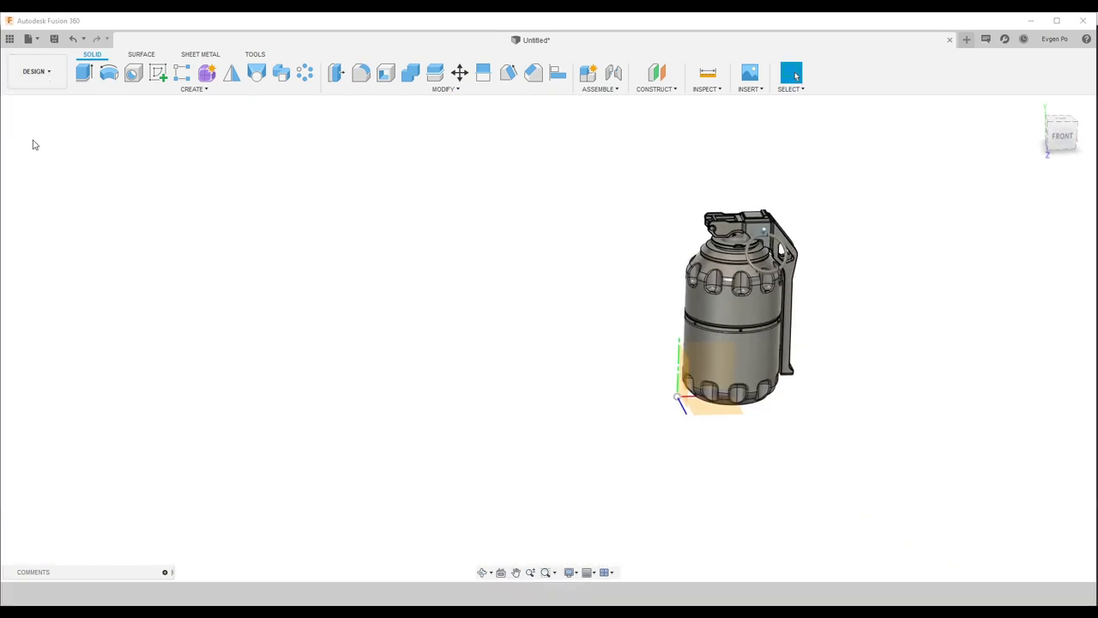
pyautogui.press('a')
pyautogui.scroll(3, 845, 227)
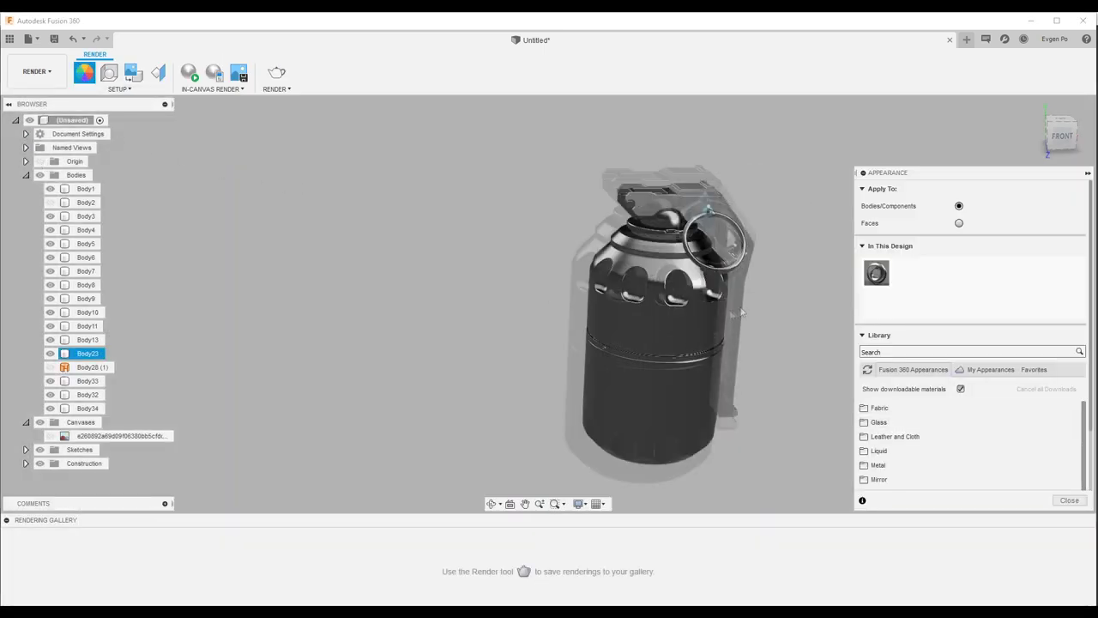
# Step: Apply green rough powder coat to the grenade's upper and lower body and adjust its colour
pyautogui.click(907, 477)
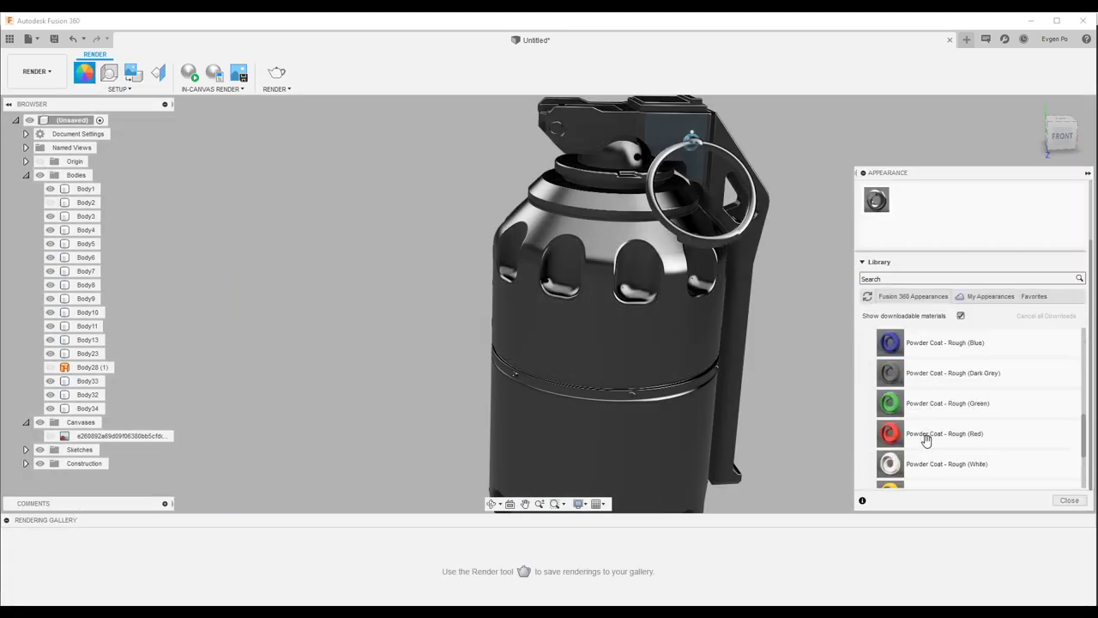
pyautogui.moveTo(890, 372); pyautogui.dragTo(609, 292)
pyautogui.moveTo(890, 403); pyautogui.dragTo(609, 292)
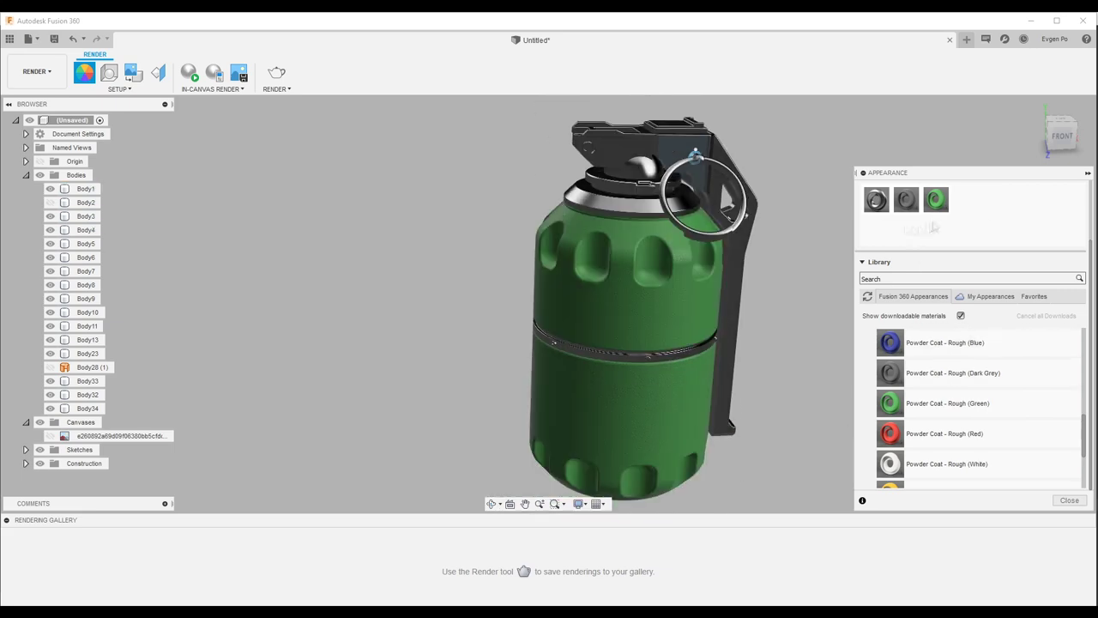
pyautogui.doubleClick(936, 199)
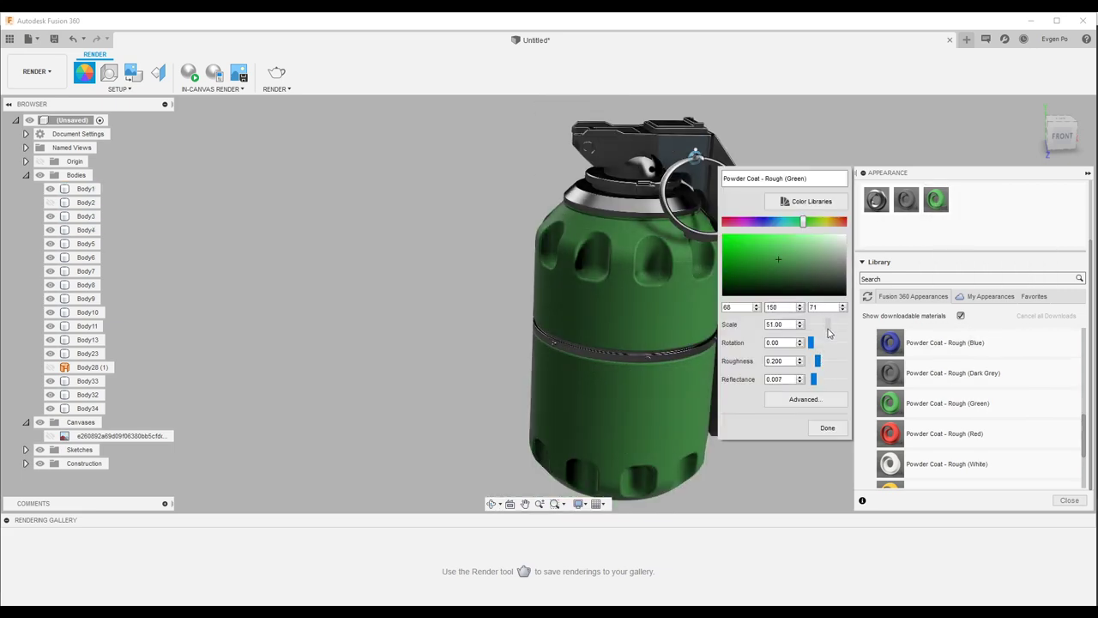
pyautogui.click(827, 429)
pyautogui.scroll(5, 933, 419)
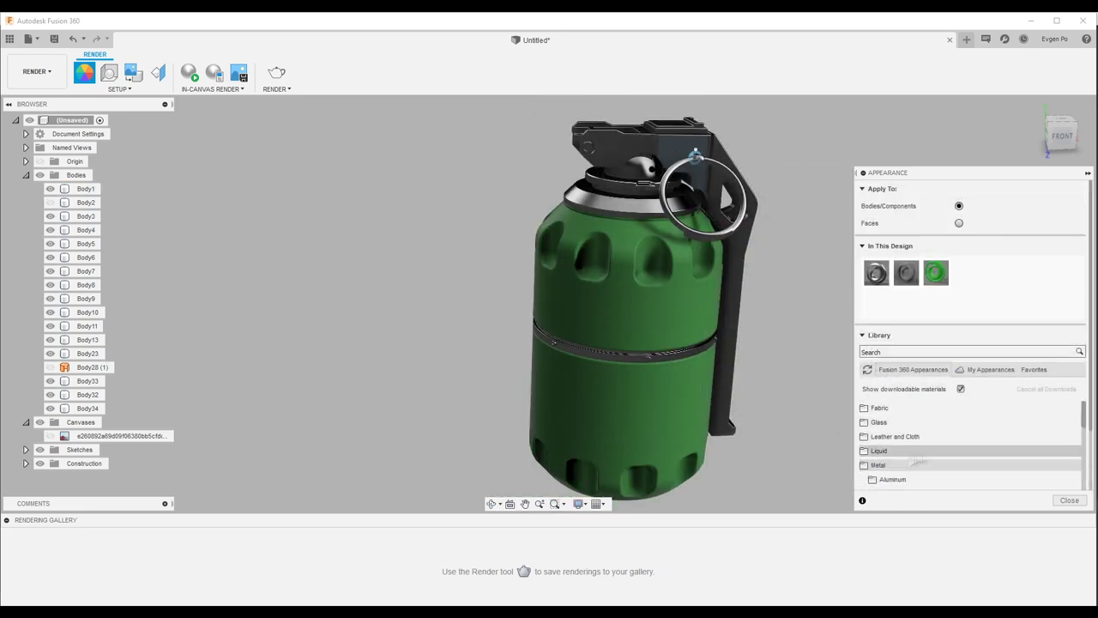
pyautogui.moveTo(686, 358); pyautogui.dragTo(684, 360)
pyautogui.scroll(-2, 927, 465)
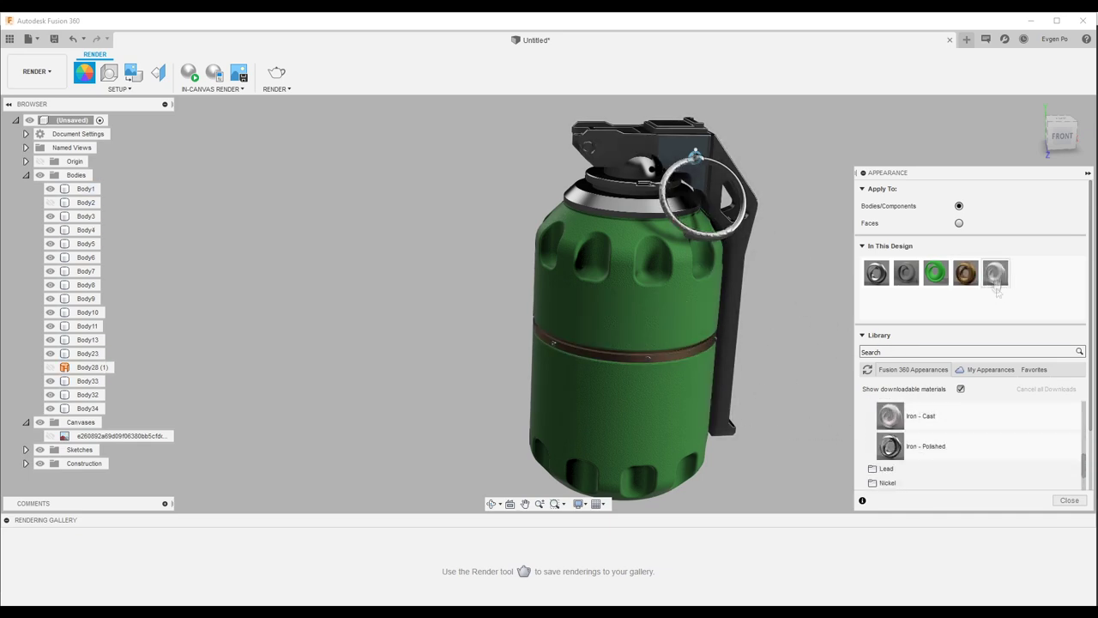
pyautogui.scroll(5, 769, 315)
# Step: Edit the Iron - Cast appearance and apply stainless diamond plate to the lever
pyautogui.doubleClick(996, 273)
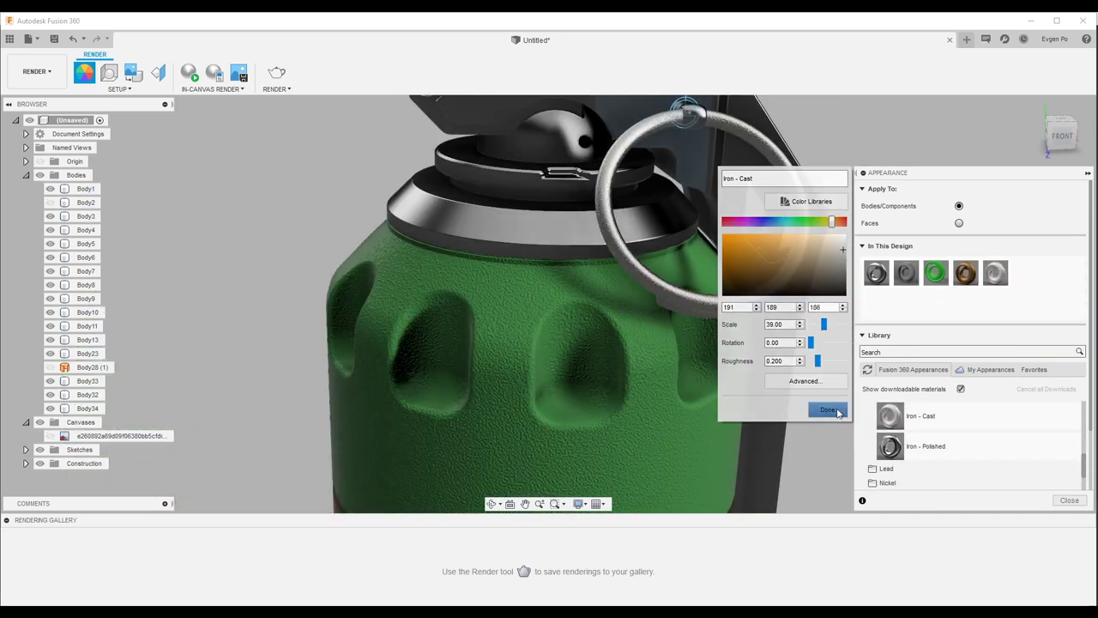
pyautogui.click(827, 410)
pyautogui.scroll(-4, 752, 463)
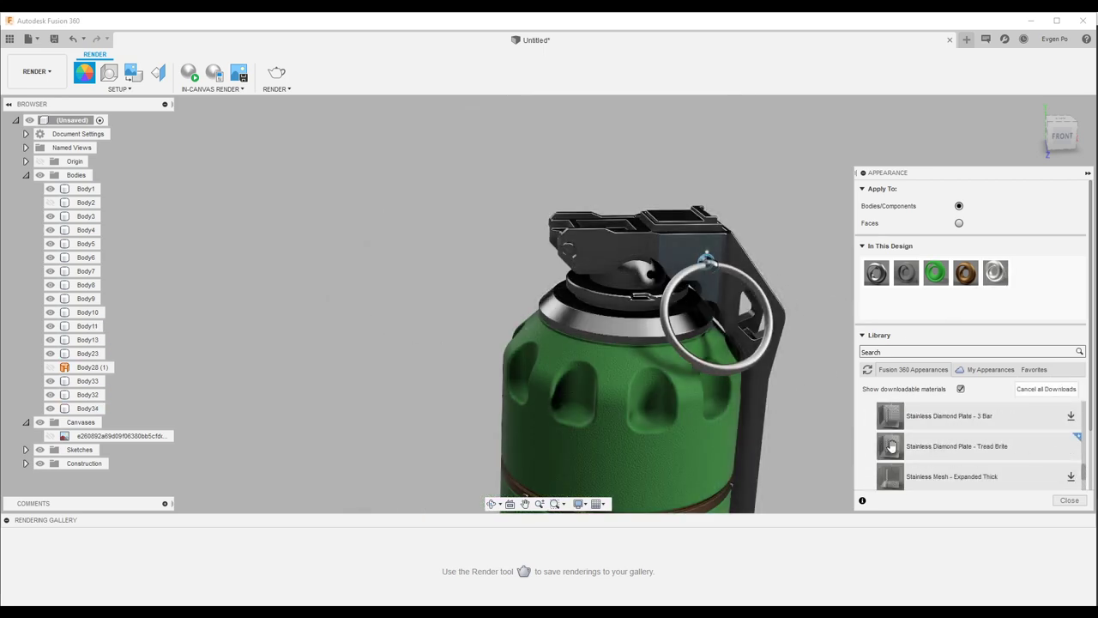
pyautogui.moveTo(877, 441); pyautogui.dragTo(755, 360)
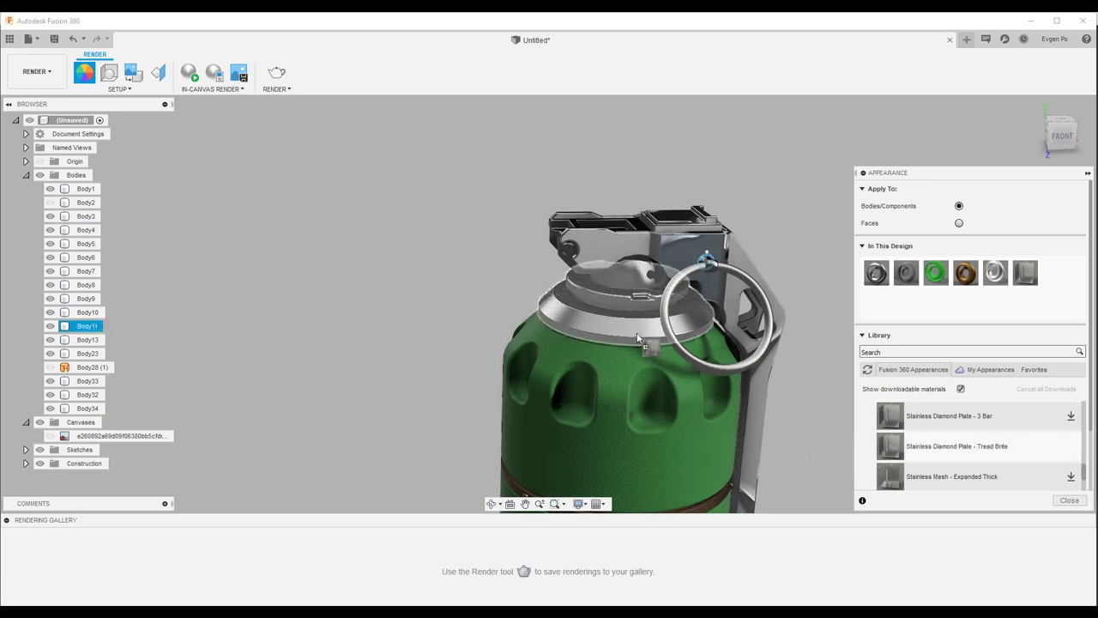
pyautogui.scroll(-5, 637, 339)
pyautogui.keyDown('shift'); pyautogui.moveTo(515, 361); pyautogui.dragTo(520, 369, button='middle'); pyautogui.keyUp('shift')
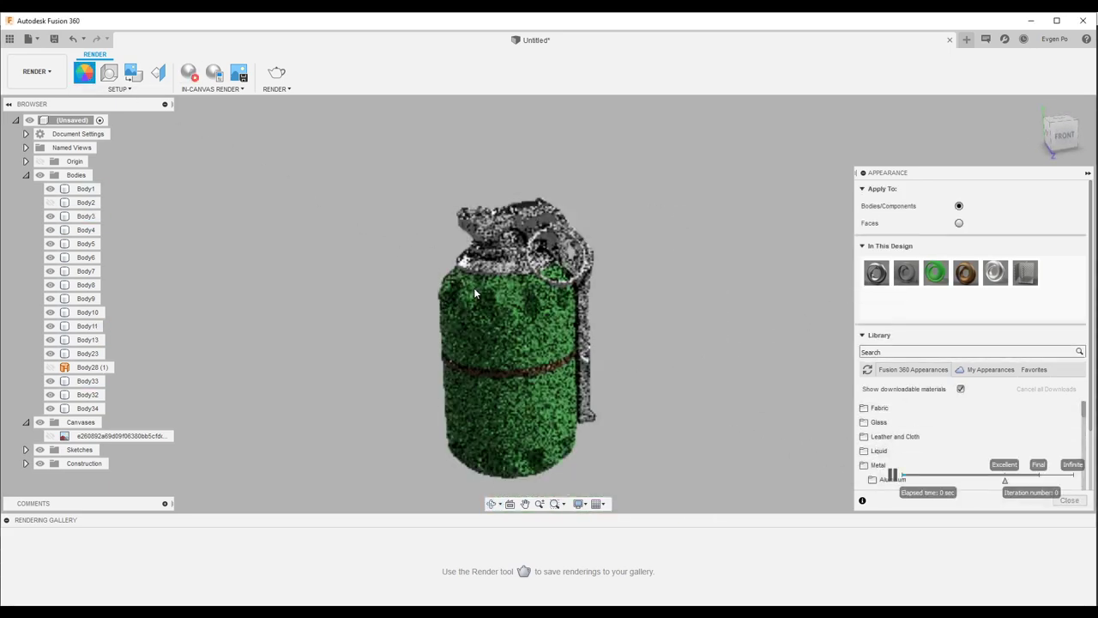
pyautogui.scroll(4, 620, 314)
pyautogui.scroll(-3, 924, 441)
pyautogui.scroll(-2, 924, 440)
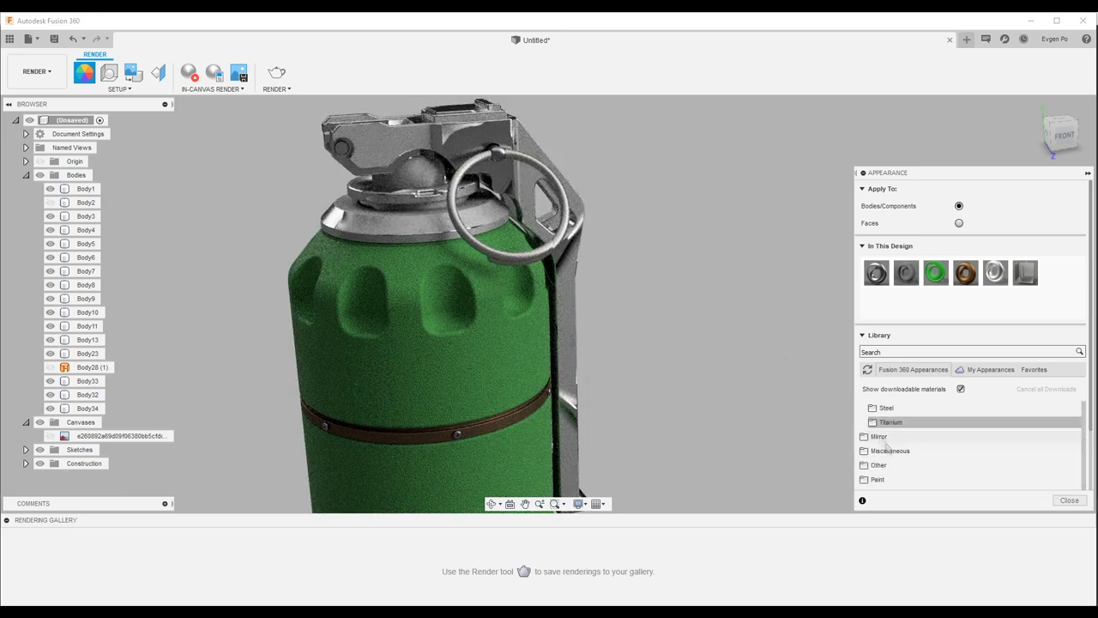
# Step: Give the lever black powder coat, then close the library and stop the in-canvas render
pyautogui.moveTo(890, 472); pyautogui.dragTo(566, 360)
pyautogui.doubleClick(1054, 273)
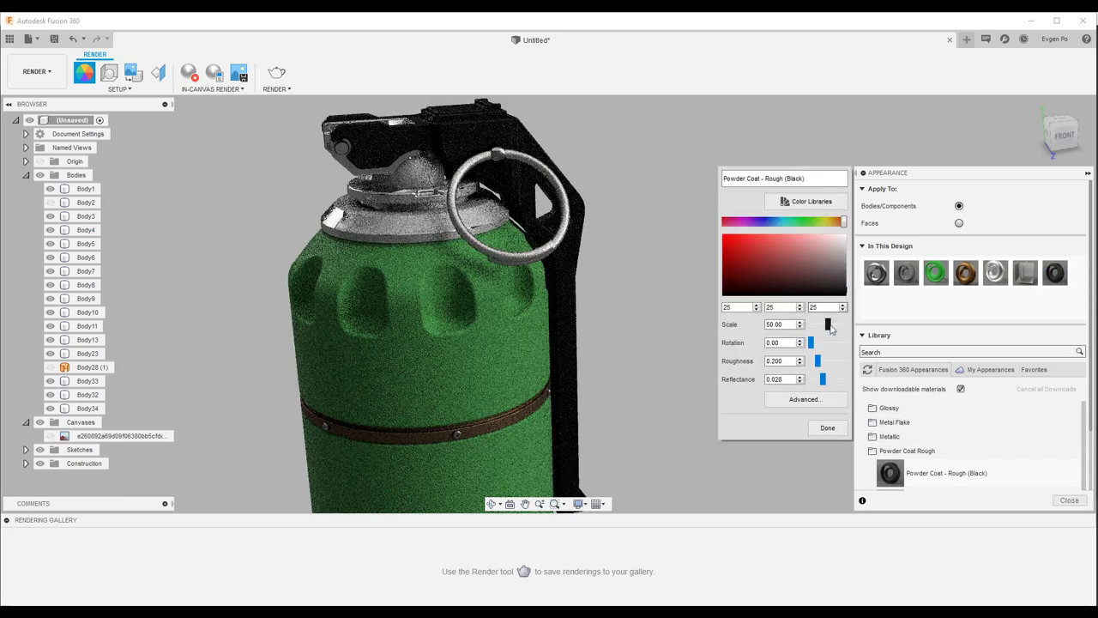
pyautogui.click(827, 428)
pyautogui.click(1069, 500)
pyautogui.click(190, 74)
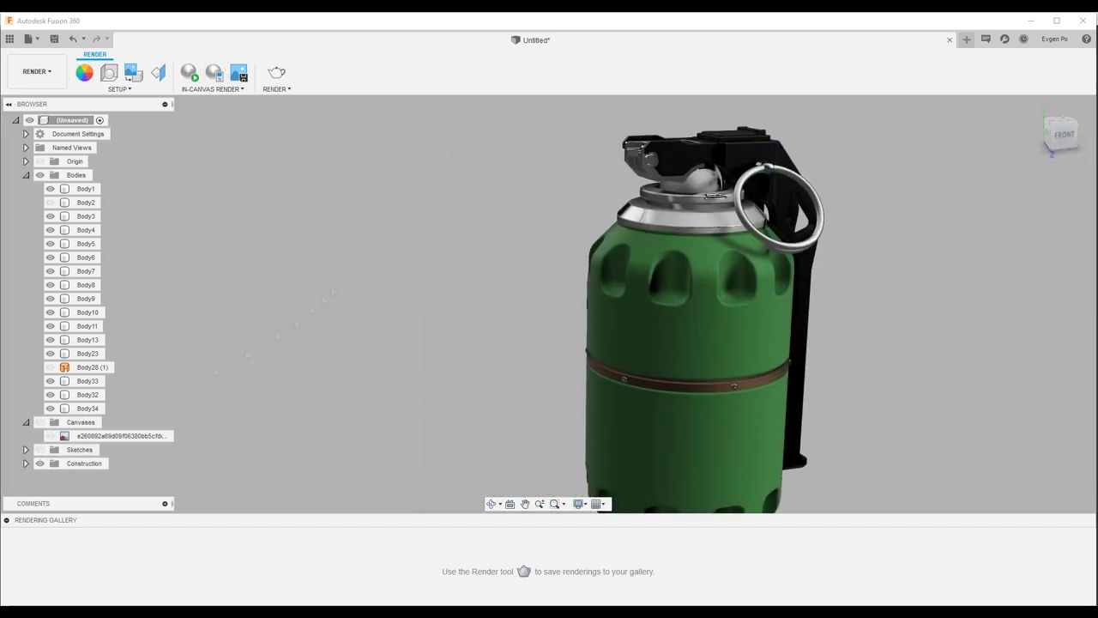
# Step: Reopen the appearance library and edit the blue powder coat for the pull ring
pyautogui.click(84, 72)
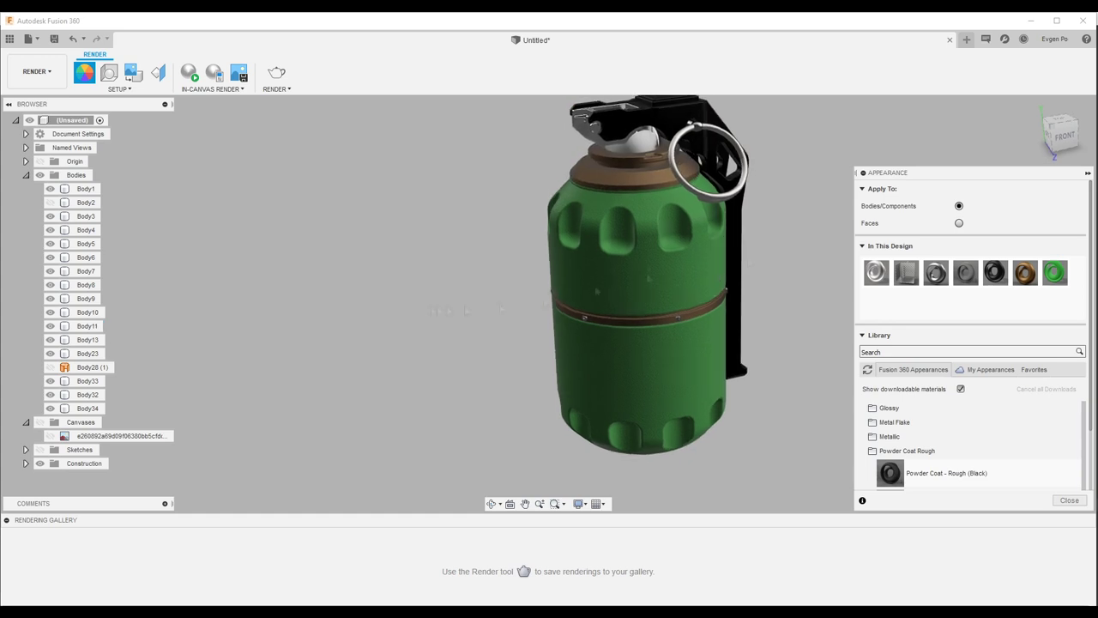
pyautogui.scroll(-2, 970, 438)
pyautogui.click(712, 229)
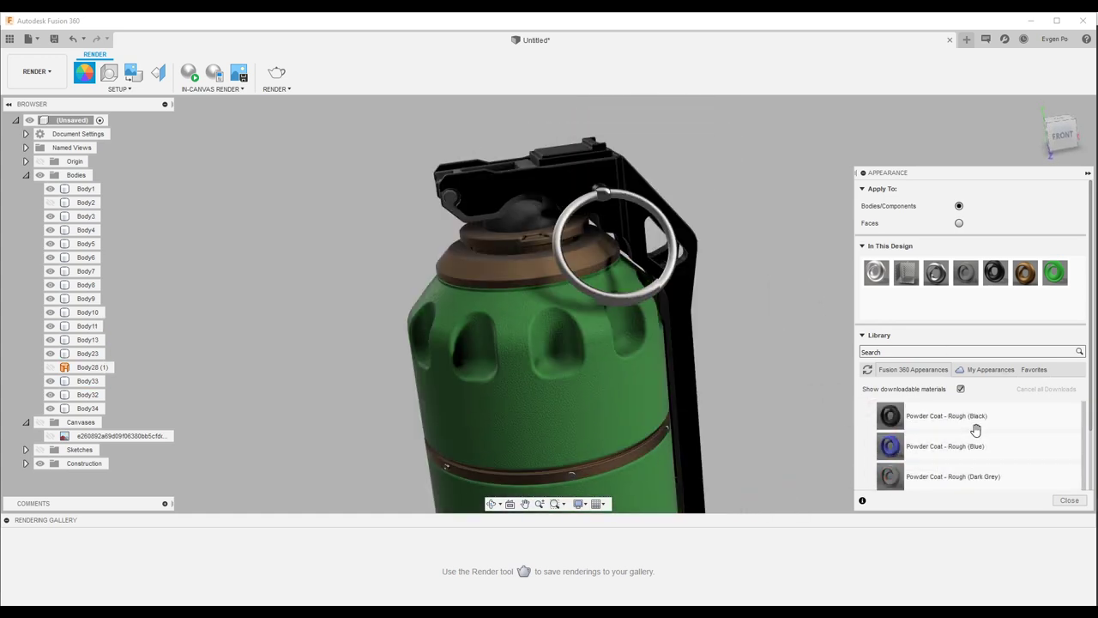
pyautogui.doubleClick(876, 301)
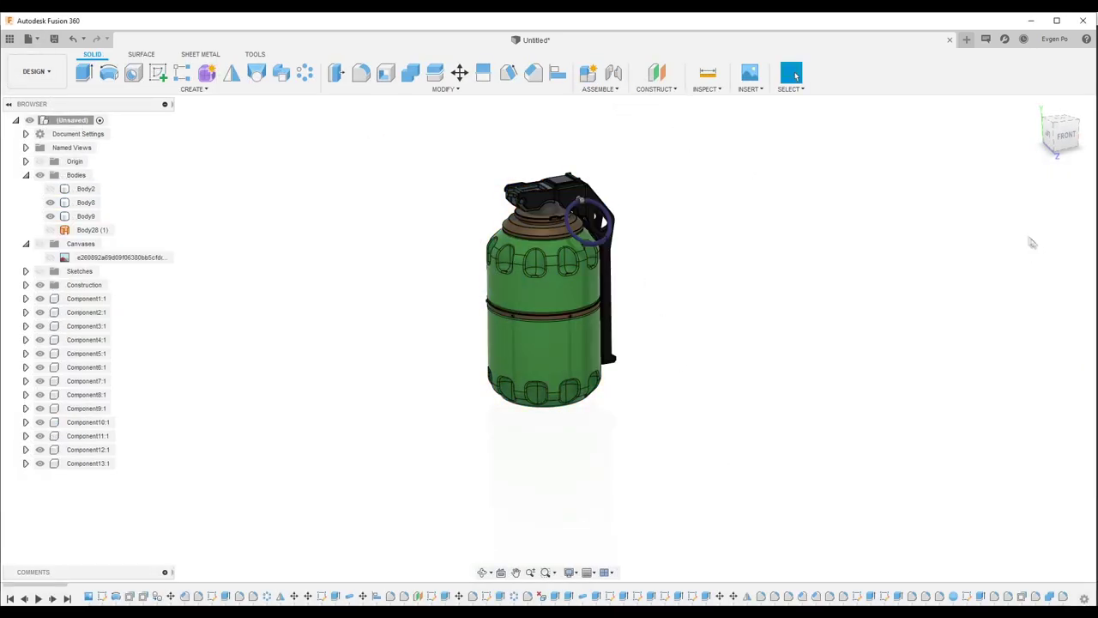
# Step: Create Component1:1, move the selected bodies into it, then delete it
pyautogui.click(1026, 296)
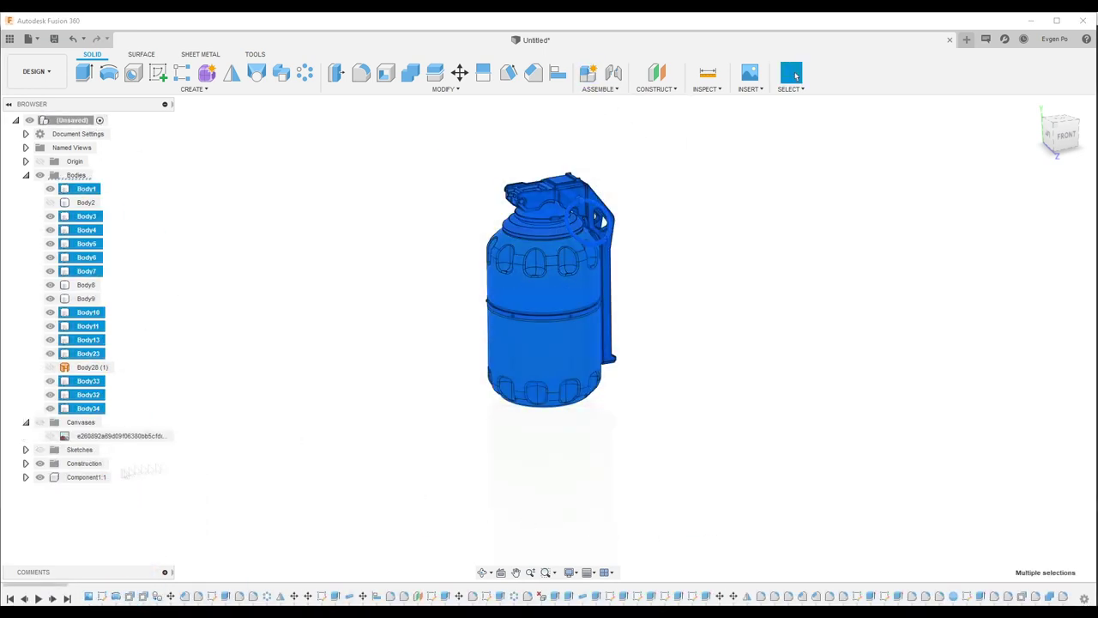
pyautogui.moveTo(80, 189); pyautogui.dragTo(75, 484)
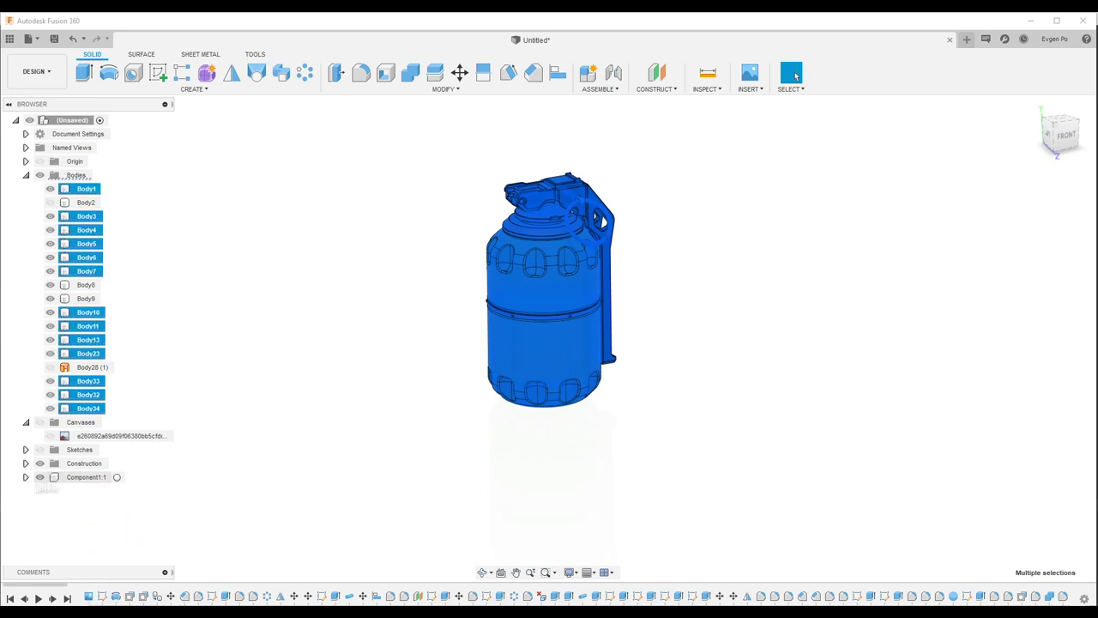
pyautogui.rightClick(82, 192)
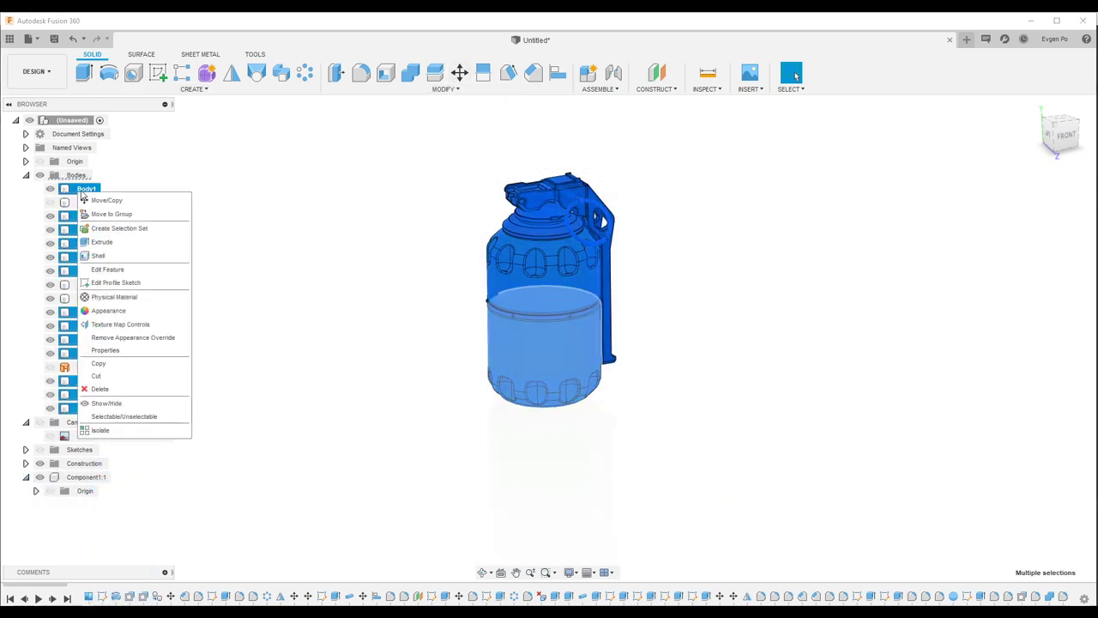
pyautogui.click(89, 381)
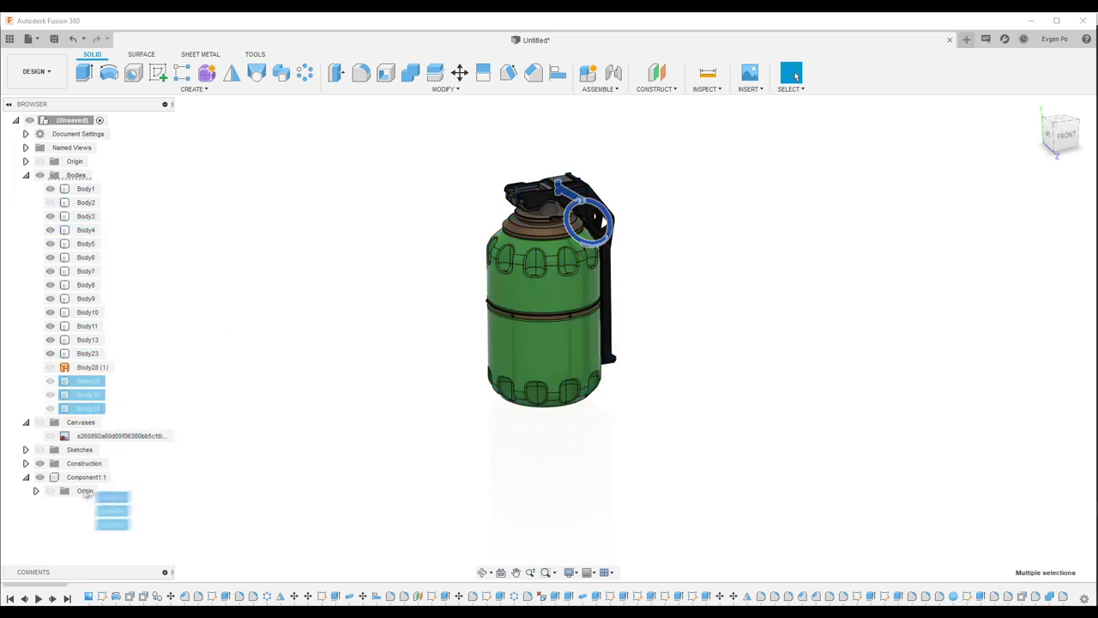
pyautogui.click(86, 477)
pyautogui.press('Delete')
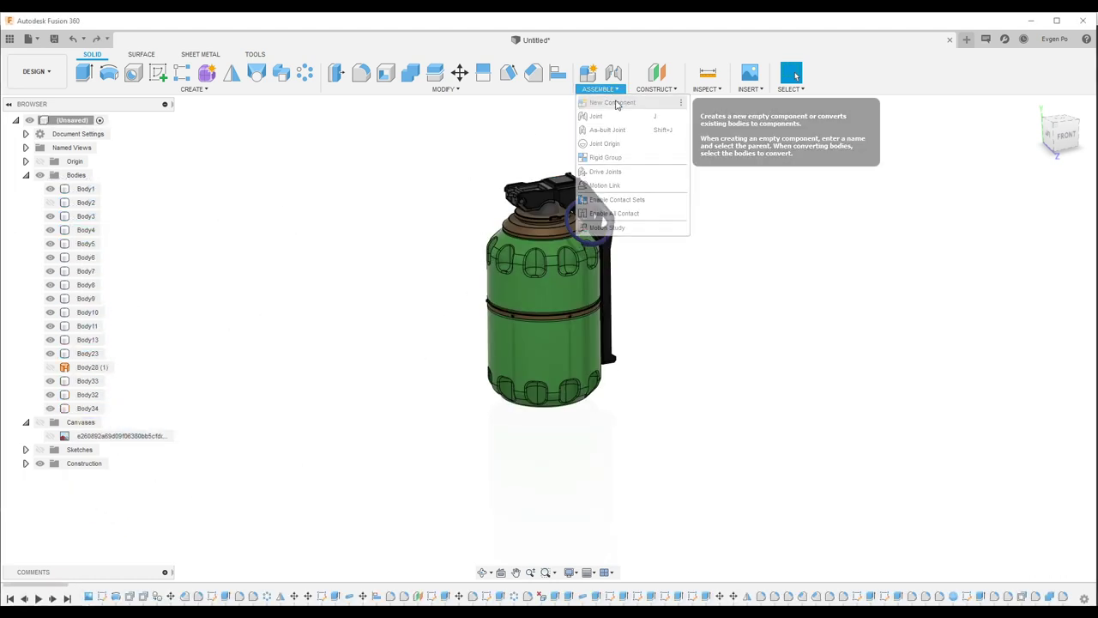
# Step: Create another new component and select Component1 through Component13
pyautogui.click(616, 103)
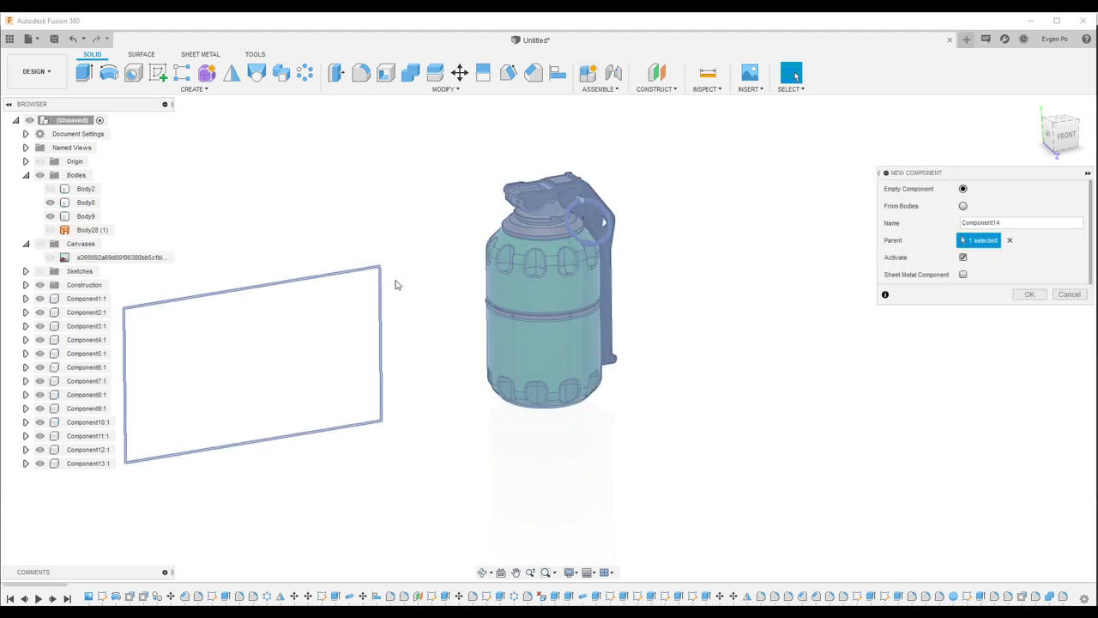
pyautogui.click(794, 75)
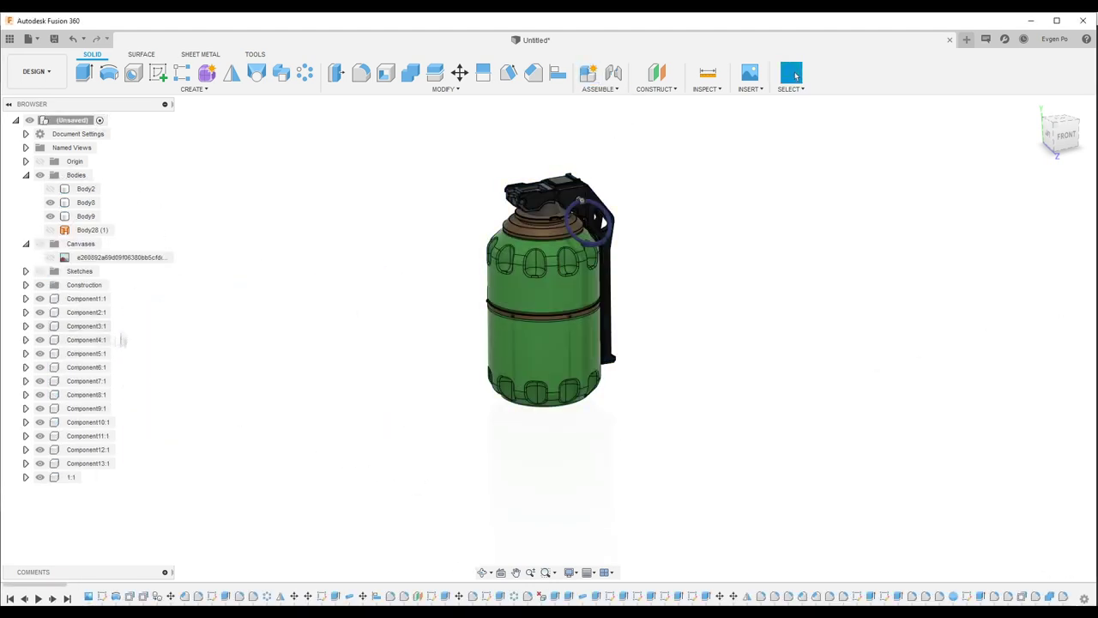
pyautogui.click(86, 299)
pyautogui.keyDown('shift'); pyautogui.click(97, 463); pyautogui.keyUp('shift')
pyautogui.click(114, 501)
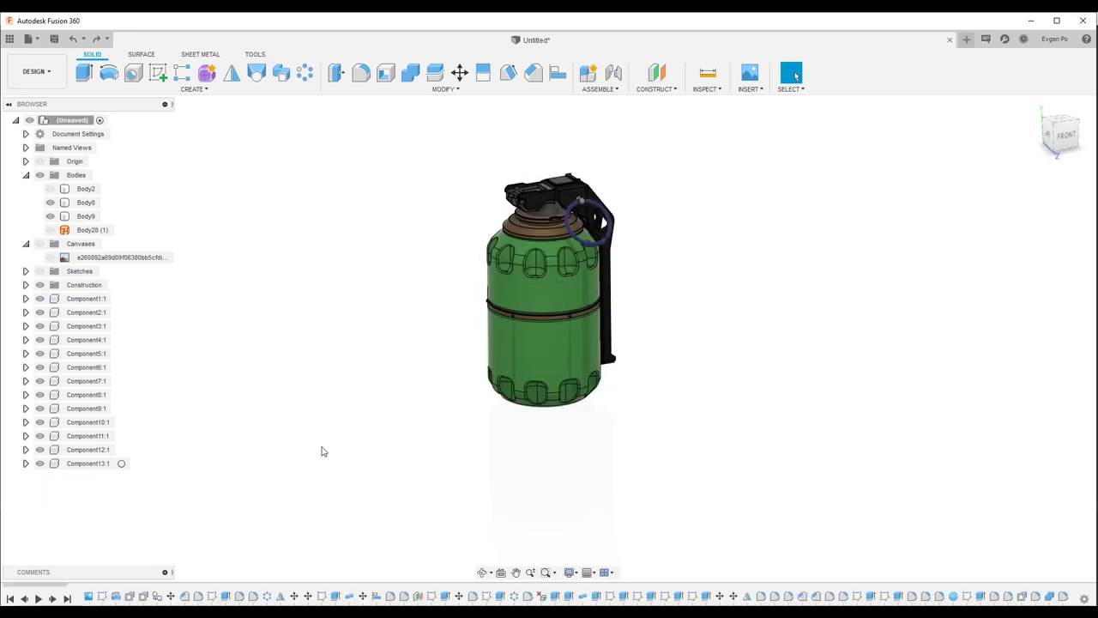
# Step: Create component 1:1, make it active, and move the grenade's bodies into it
pyautogui.click(611, 101)
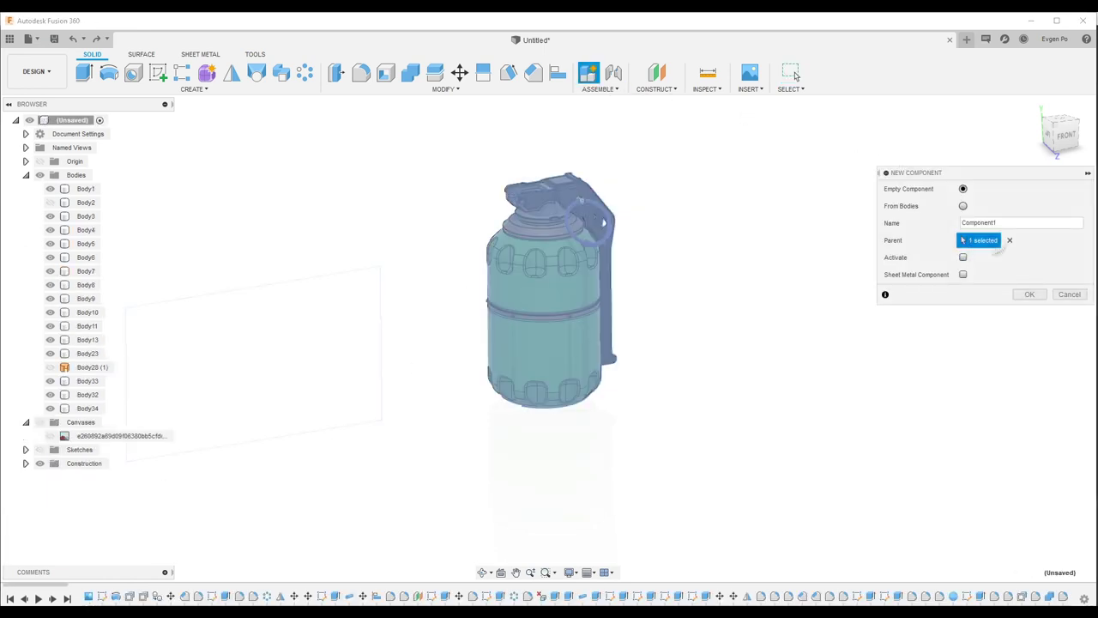
pyautogui.write('t')
pyautogui.press('Return')
pyautogui.click(90, 145)
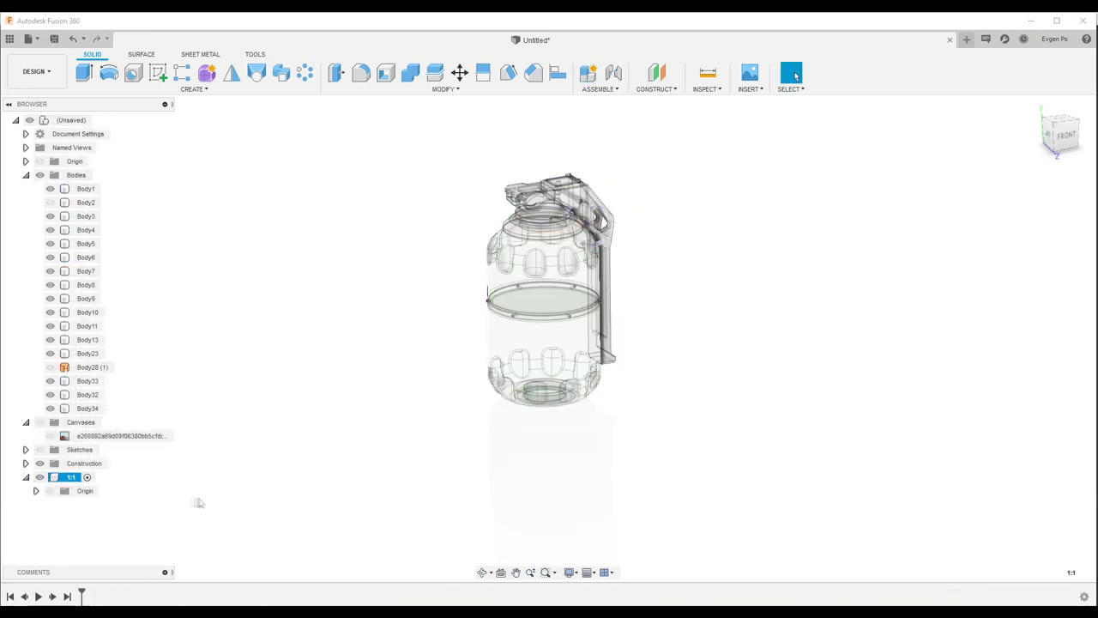
pyautogui.click(530, 415)
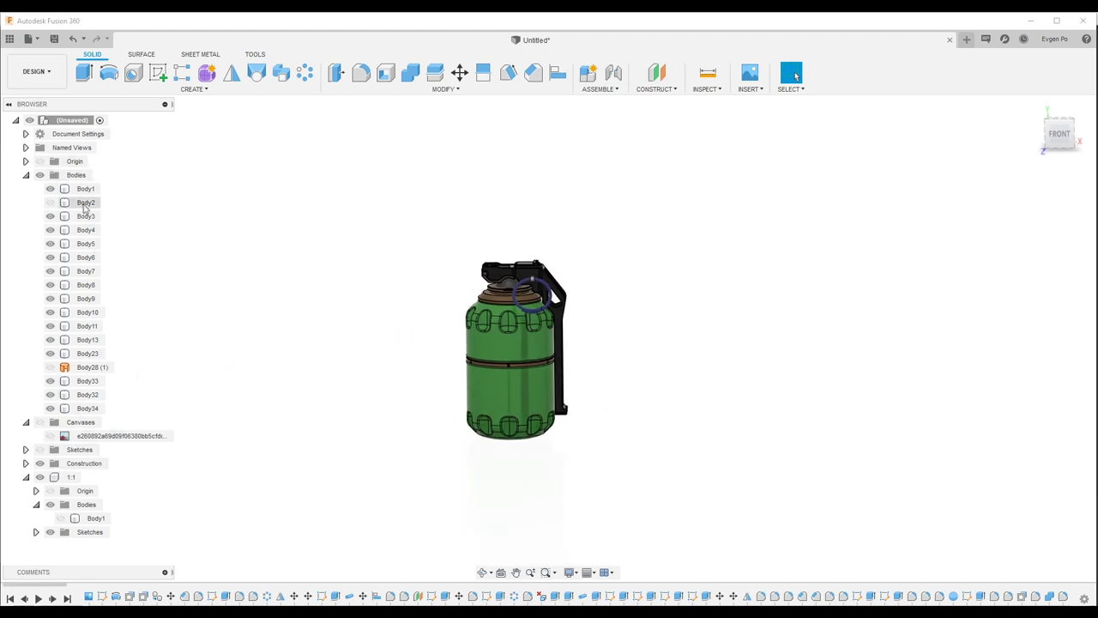
pyautogui.moveTo(86, 230); pyautogui.dragTo(98, 524)
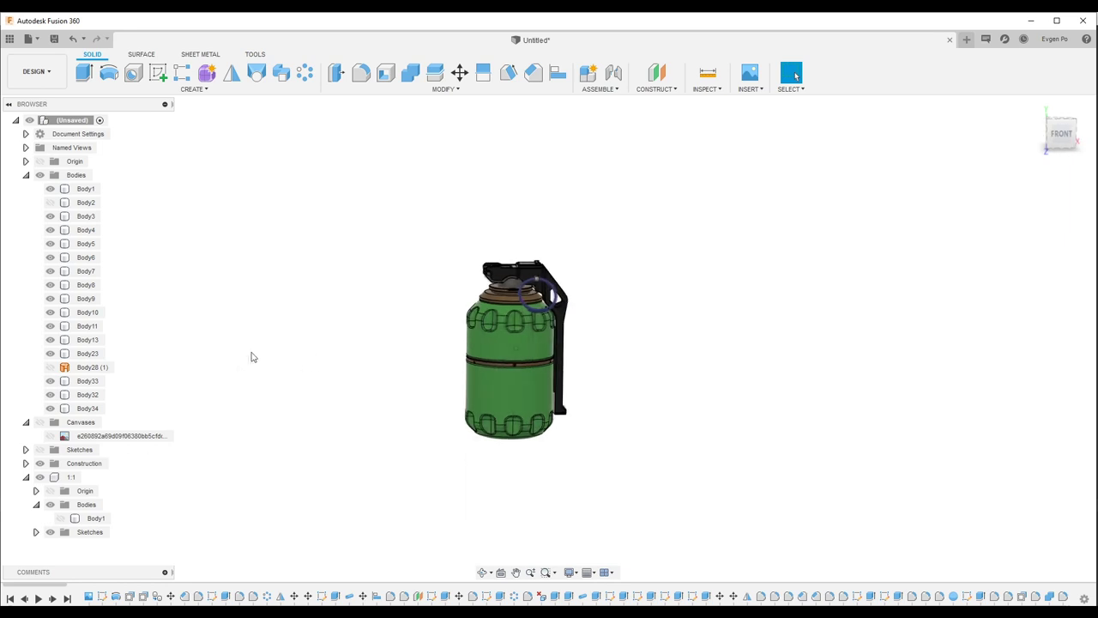
pyautogui.keyDown('shift'); pyautogui.moveTo(251, 357); pyautogui.dragTo(424, 269, button='middle'); pyautogui.keyUp('shift')
pyautogui.moveTo(86, 189); pyautogui.dragTo(76, 466)
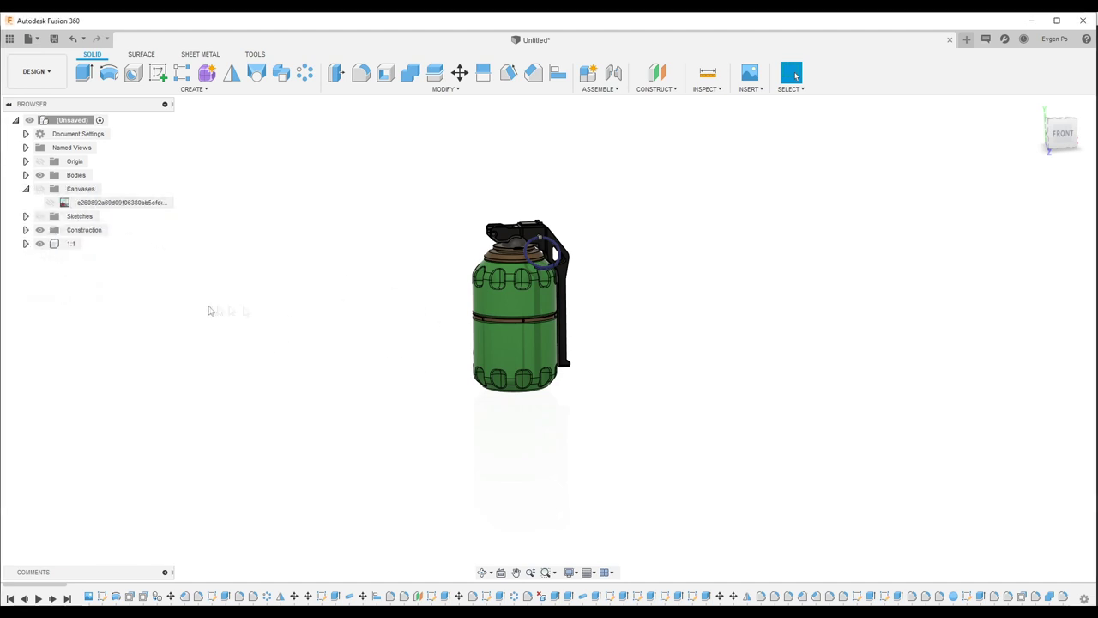
# Step: Copy all grenade bodies, shifting the copy -70 mm in X beside the original and tilting it
pyautogui.click(459, 73)
pyautogui.click(1043, 189)
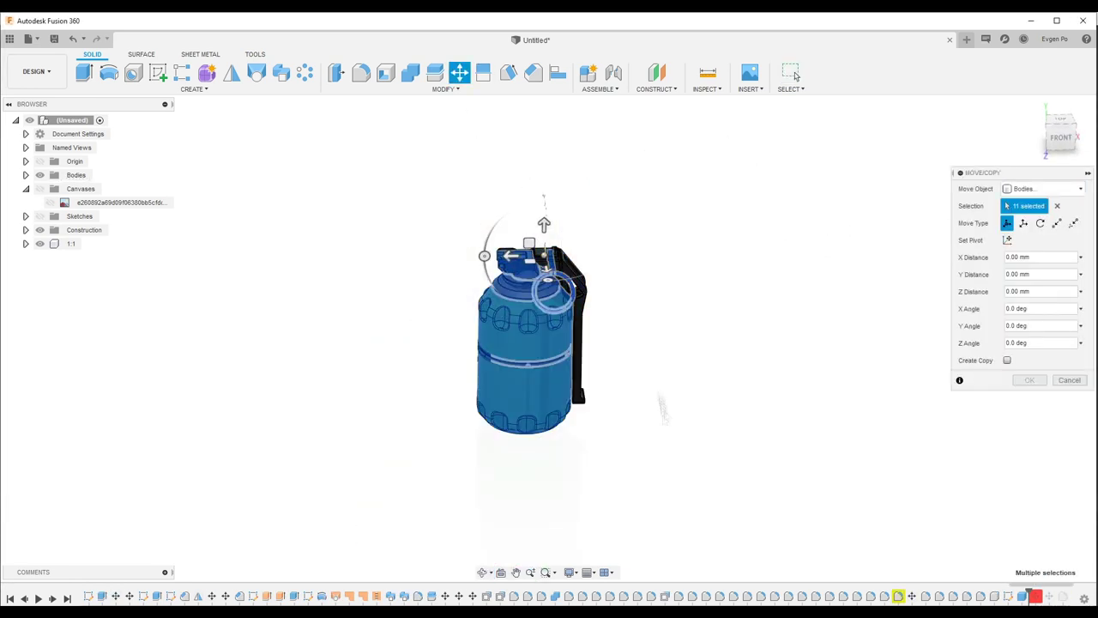
pyautogui.click(26, 175)
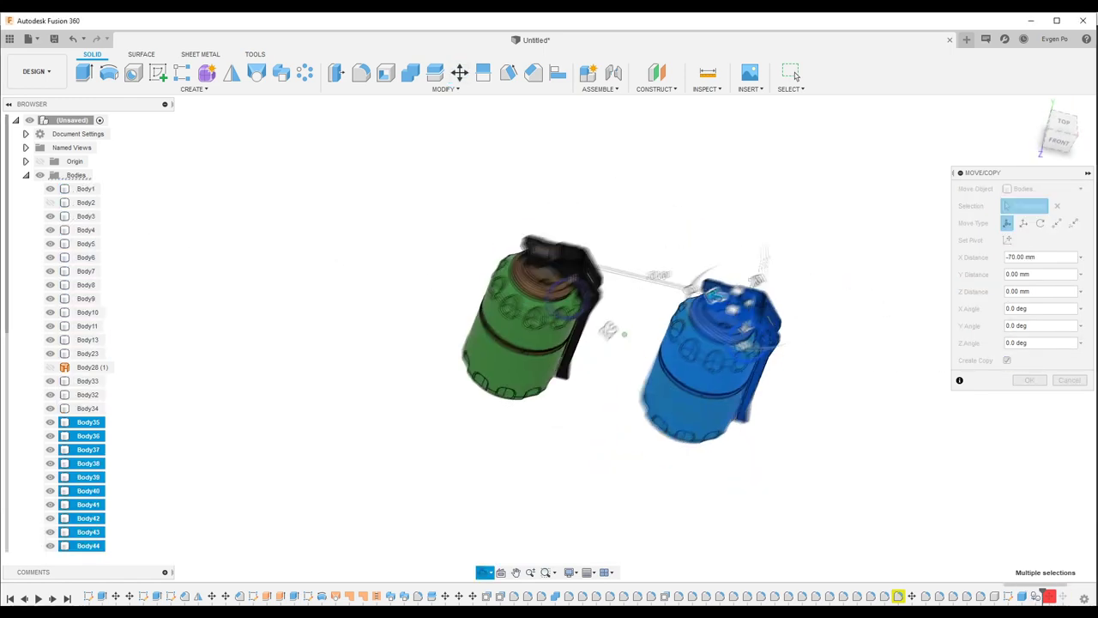
pyautogui.moveTo(651, 323); pyautogui.dragTo(664, 271)
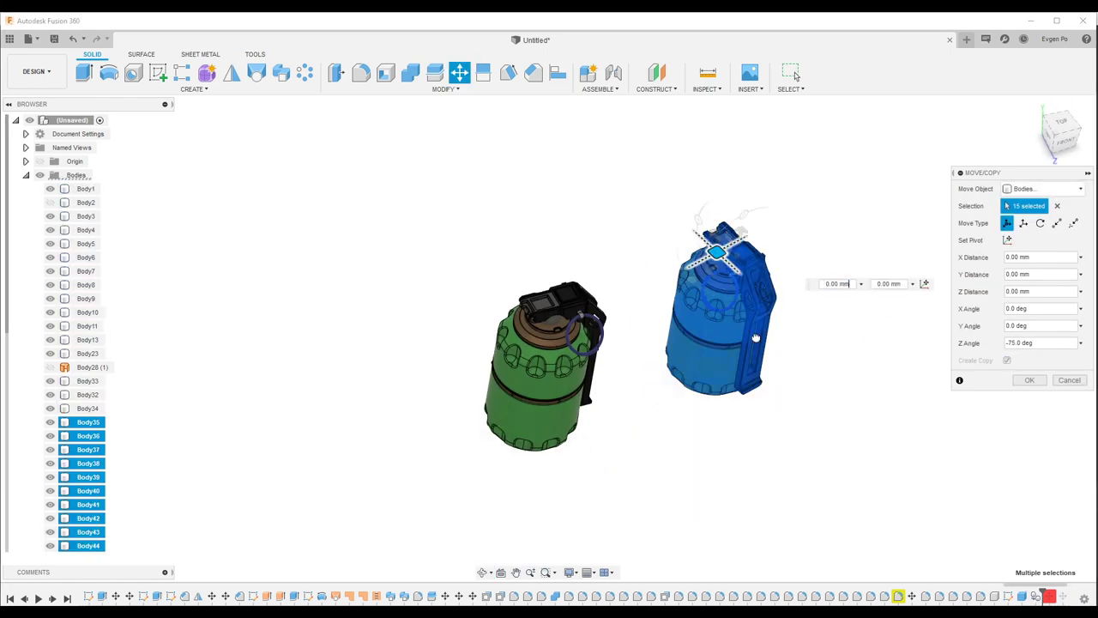
pyautogui.moveTo(746, 307)
pyautogui.mouseDown()
pyautogui.moveTo(737, 273)
pyautogui.moveTo(758, 277)
pyautogui.mouseUp()
pyautogui.click(35, 71)
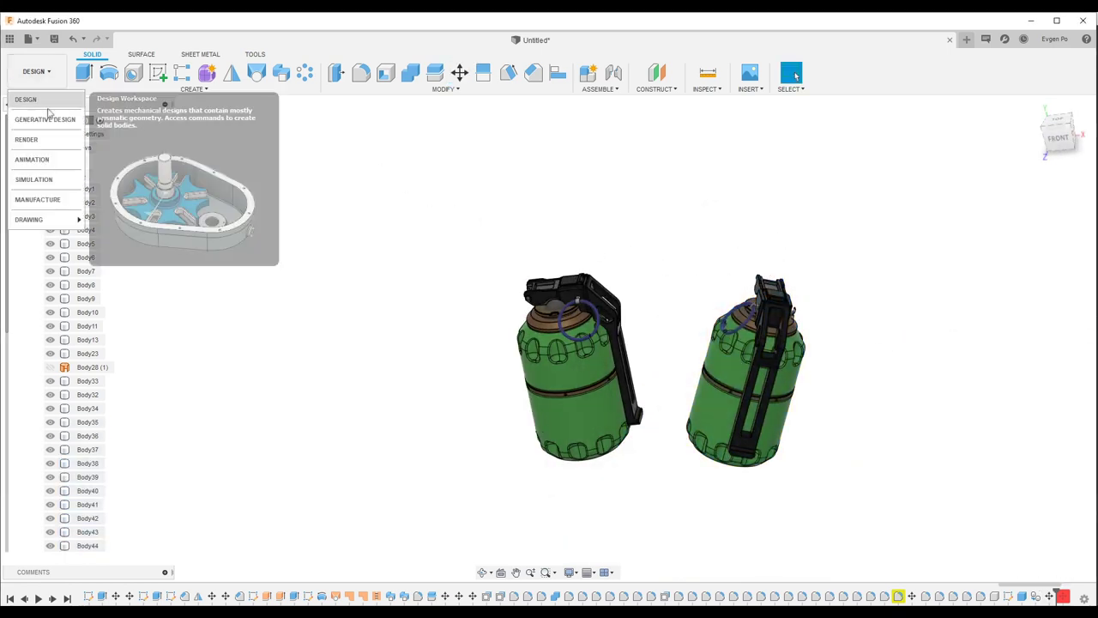
# Step: In the Render workspace, give the scene a white background and 3000 lx environment brightness
pyautogui.click(34, 139)
pyautogui.click(109, 72)
pyautogui.click(1014, 286)
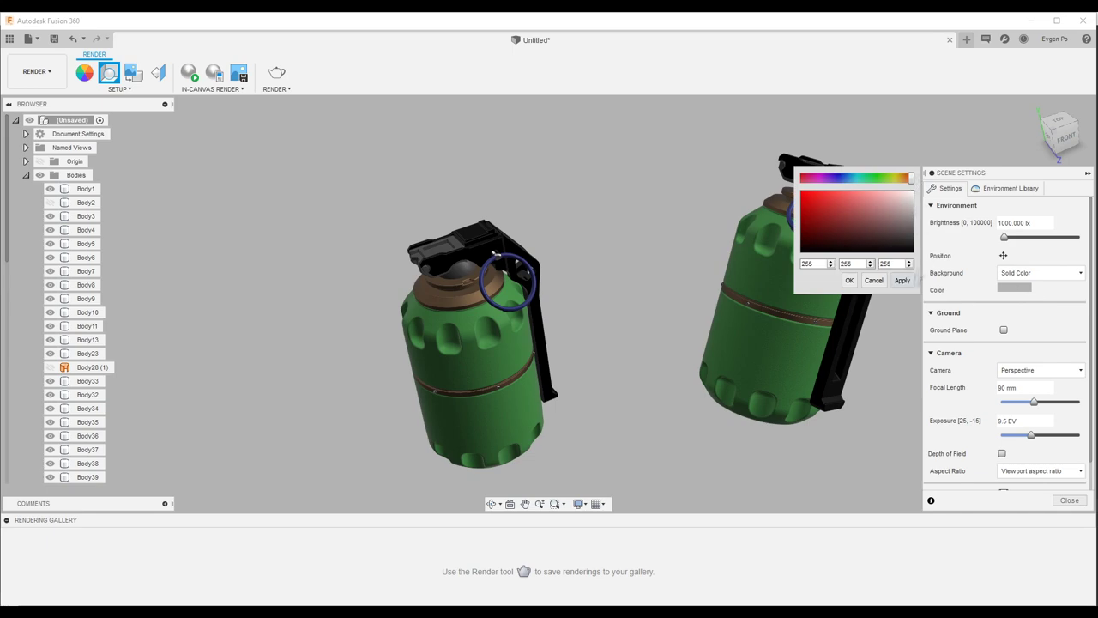
pyautogui.click(901, 280)
pyautogui.keyDown('shift'); pyautogui.moveTo(576, 255); pyautogui.dragTo(637, 304, button='middle'); pyautogui.keyUp('shift')
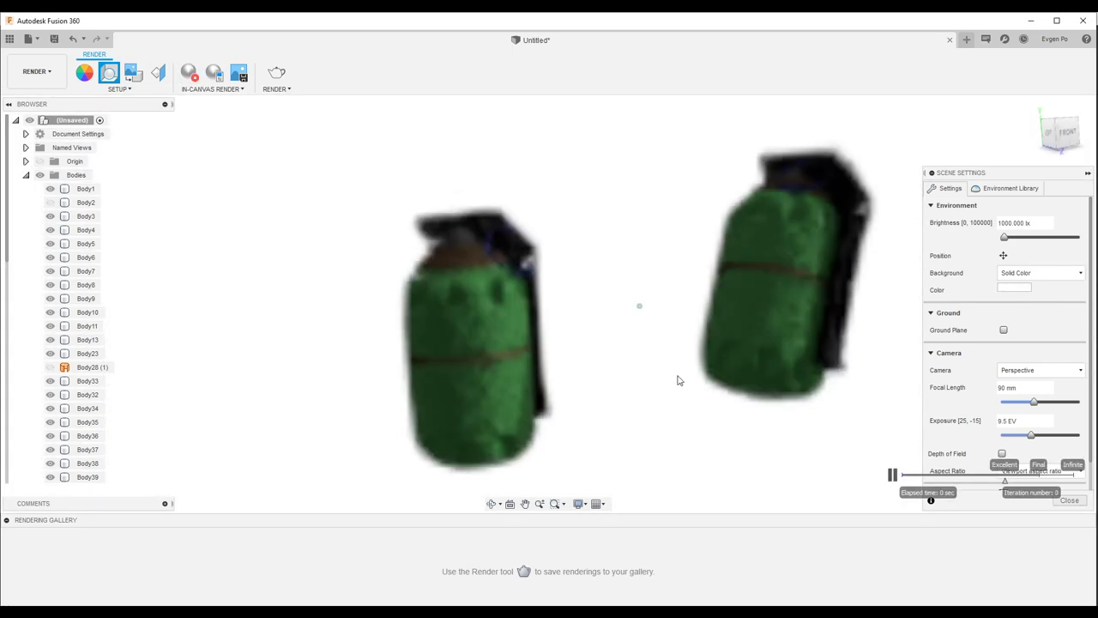
pyautogui.click(1069, 500)
pyautogui.click(109, 72)
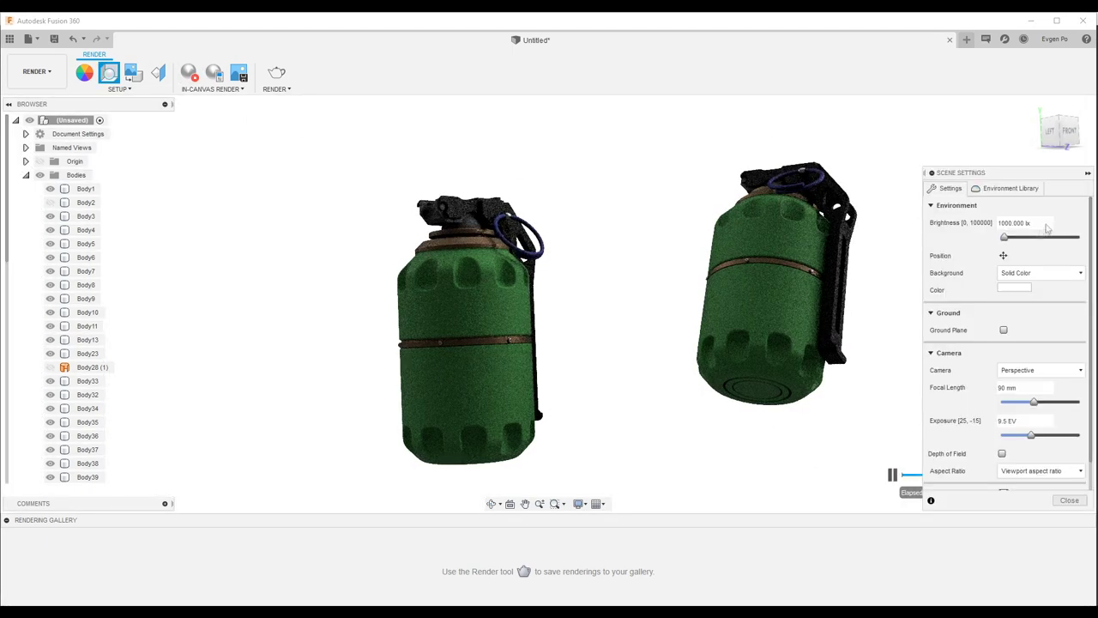
pyautogui.moveTo(1004, 237); pyautogui.dragTo(1012, 236)
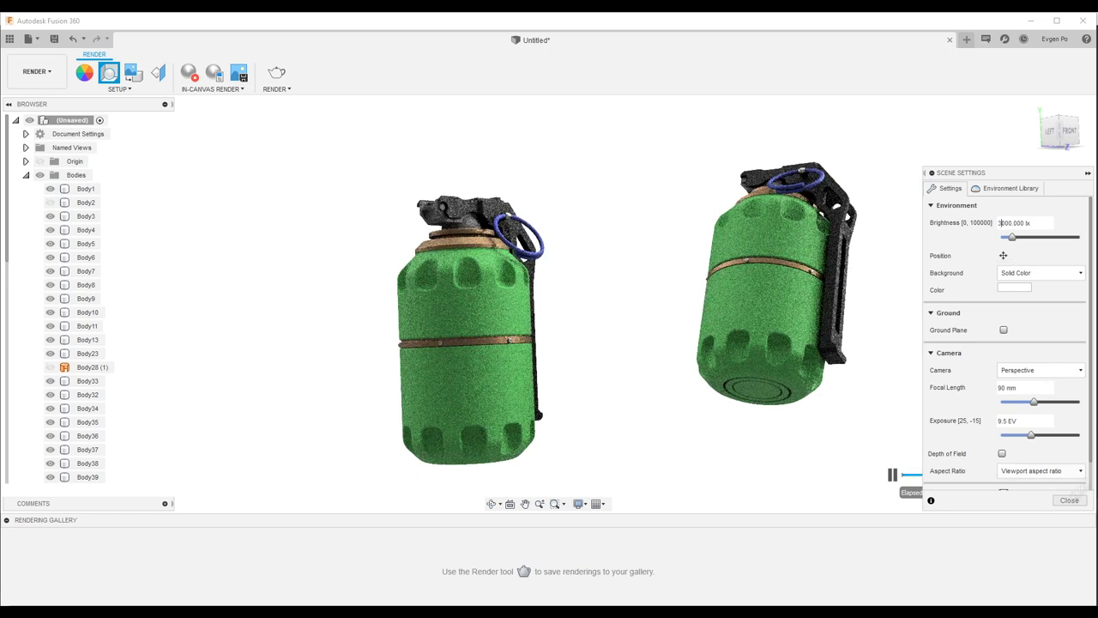
pyautogui.click(1068, 501)
# Step: Darken the Powder Coat - Rough (Green) appearance to a duller green, 37/120/40
pyautogui.press('a')
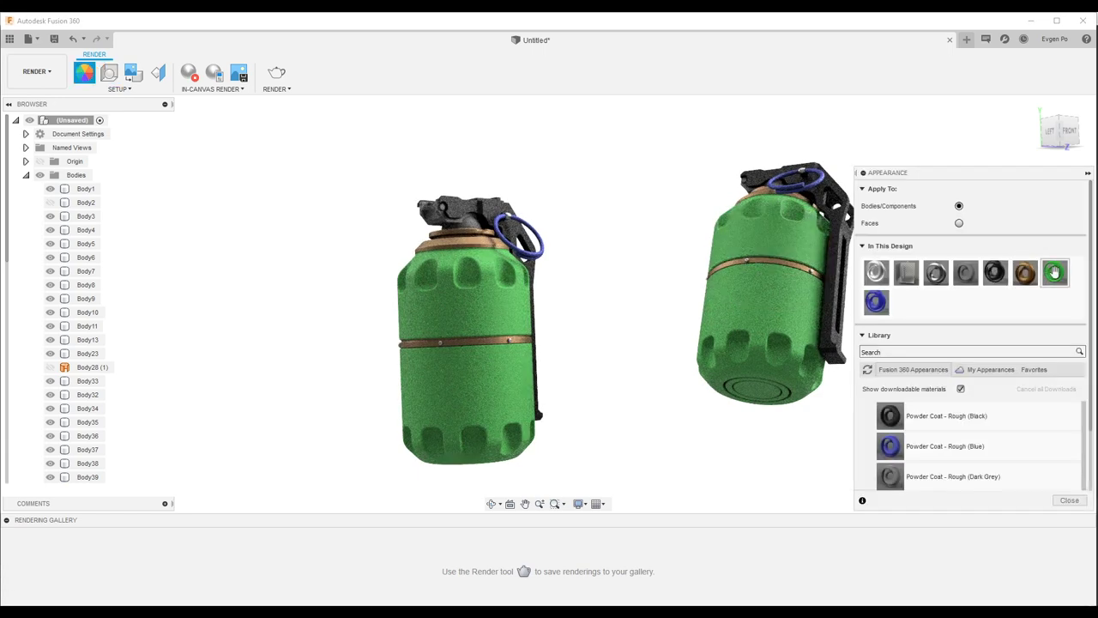
pyautogui.doubleClick(1055, 273)
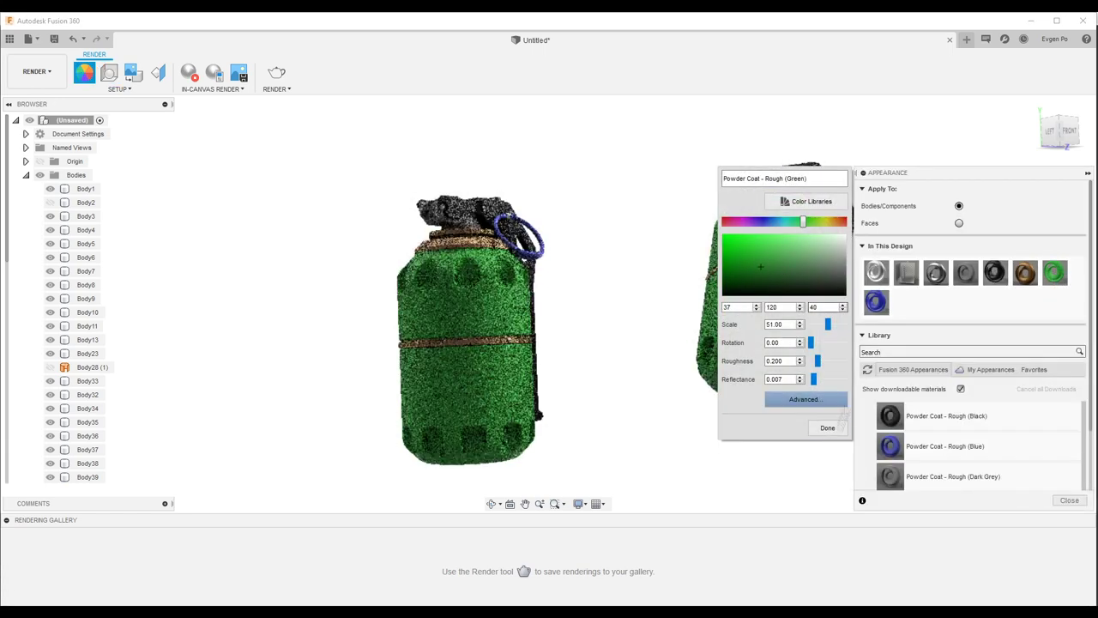
pyautogui.click(772, 275)
pyautogui.click(827, 428)
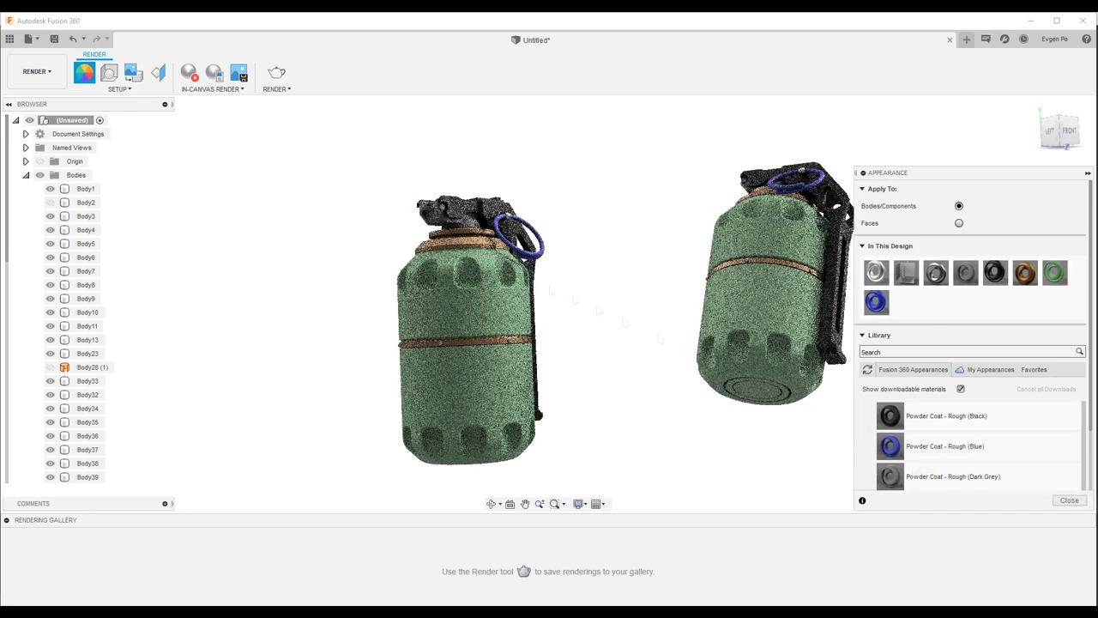
pyautogui.press('Escape')
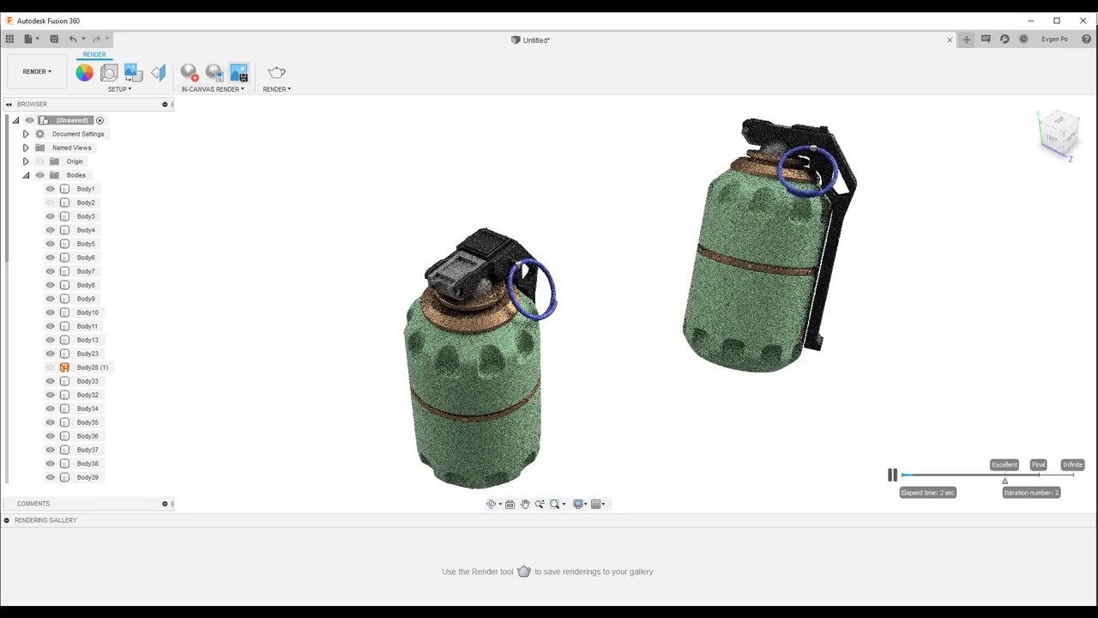